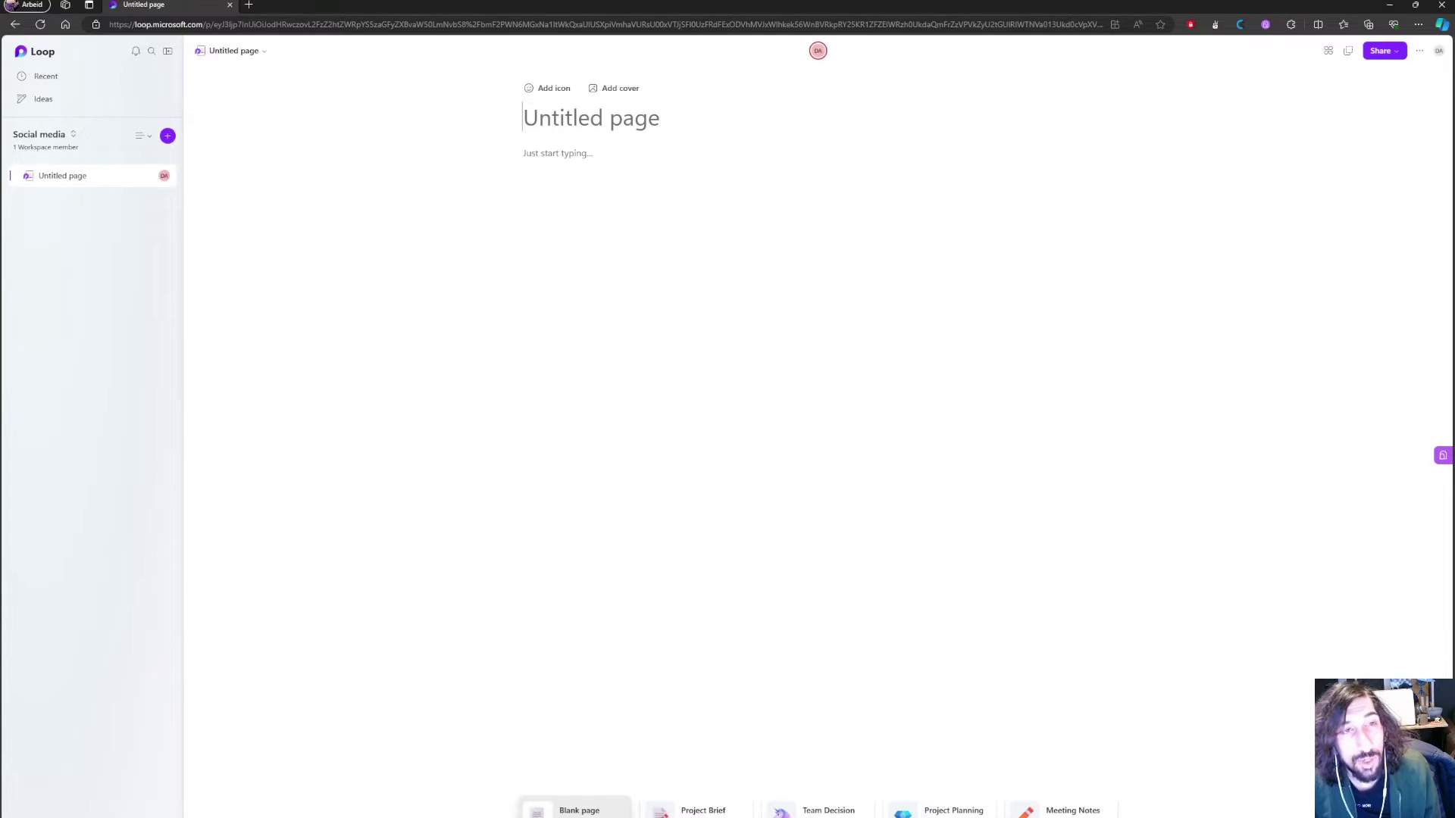
Replace the Untitled page title with 'Dashboard' and place the cursor in the empty body.
click(542, 117)
text(Dashboard)
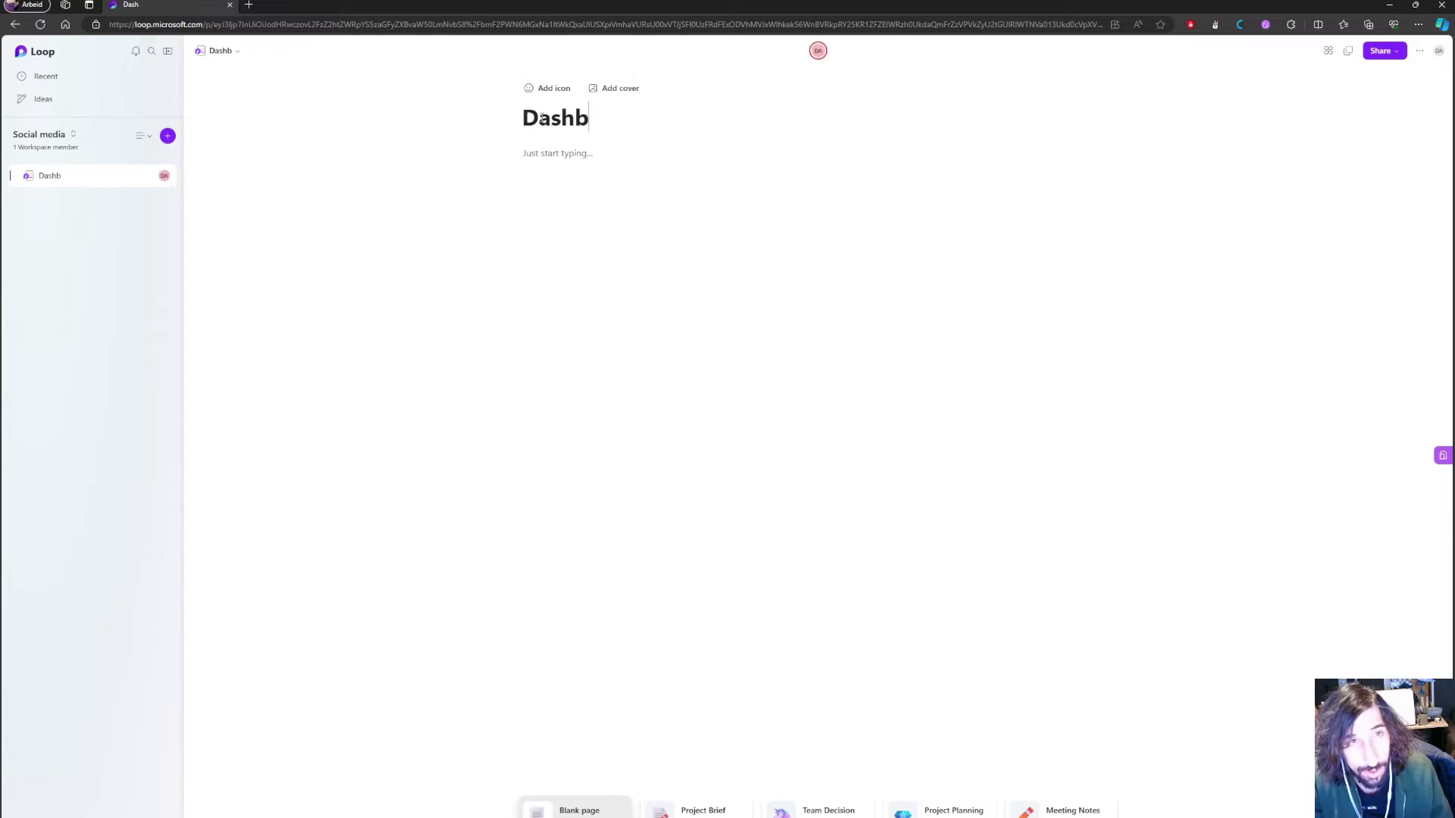
click(555, 153)
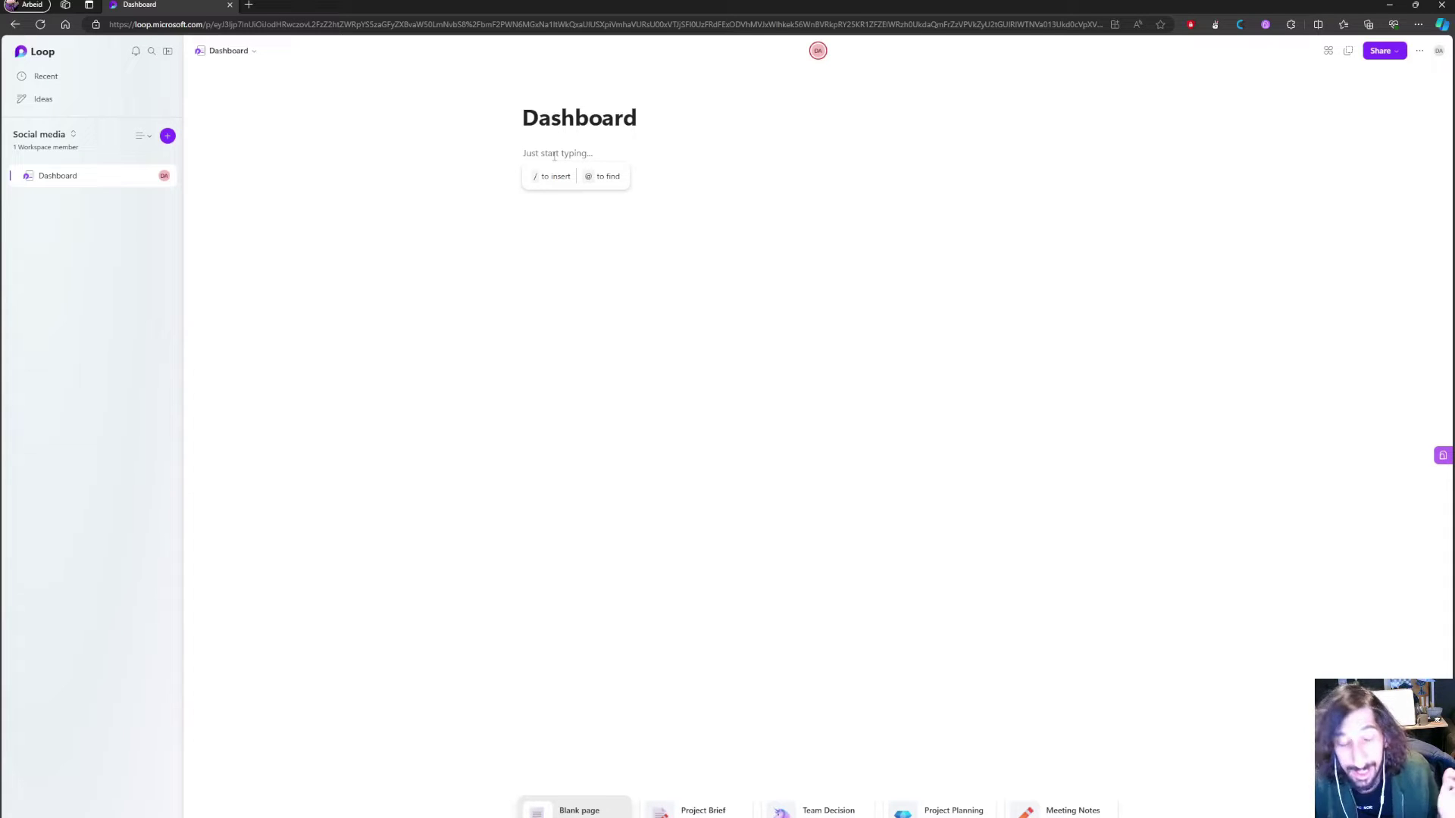
Insert a table on the Dashboard page, then delete it again.
text(/)
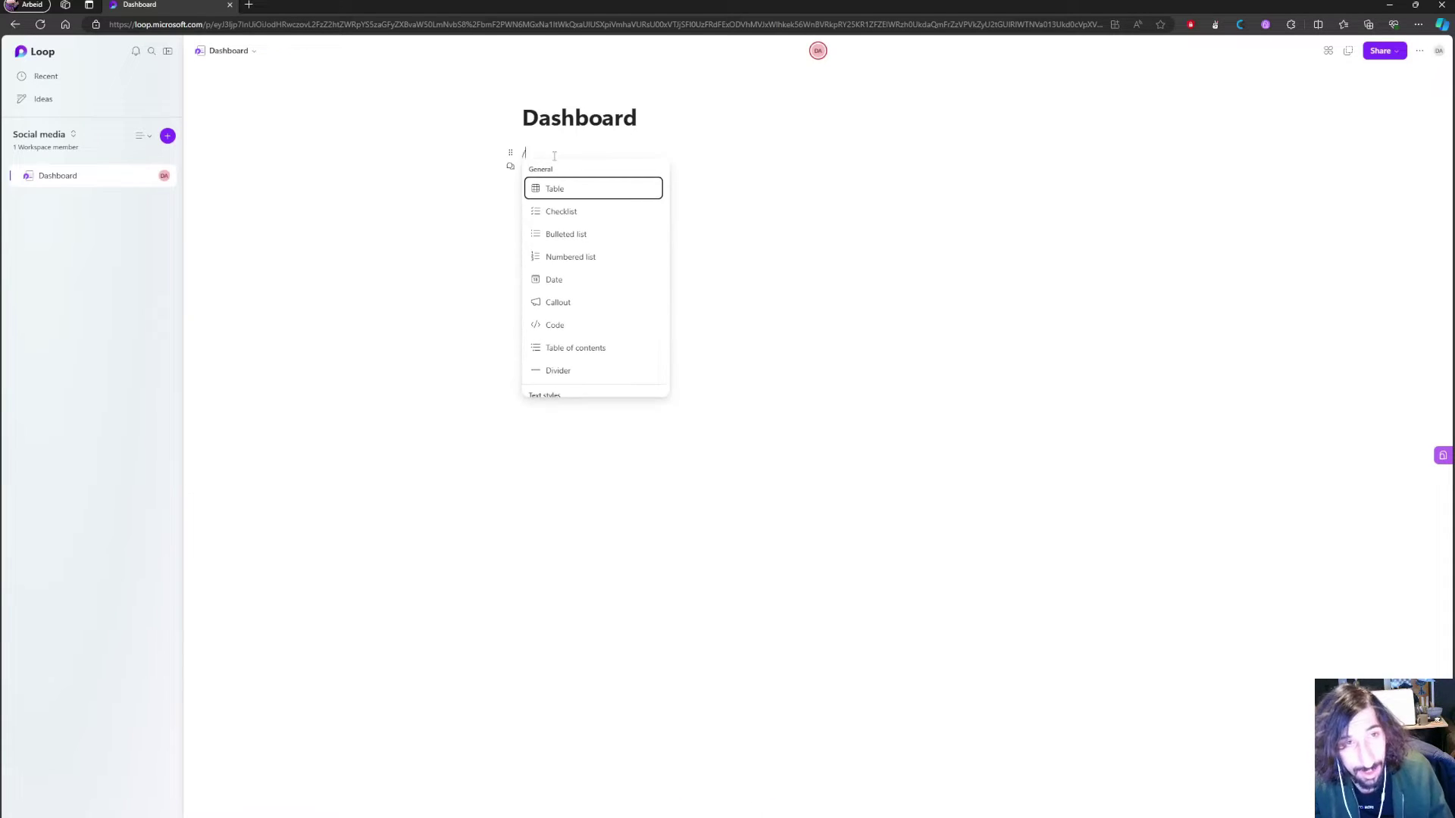
click(588, 190)
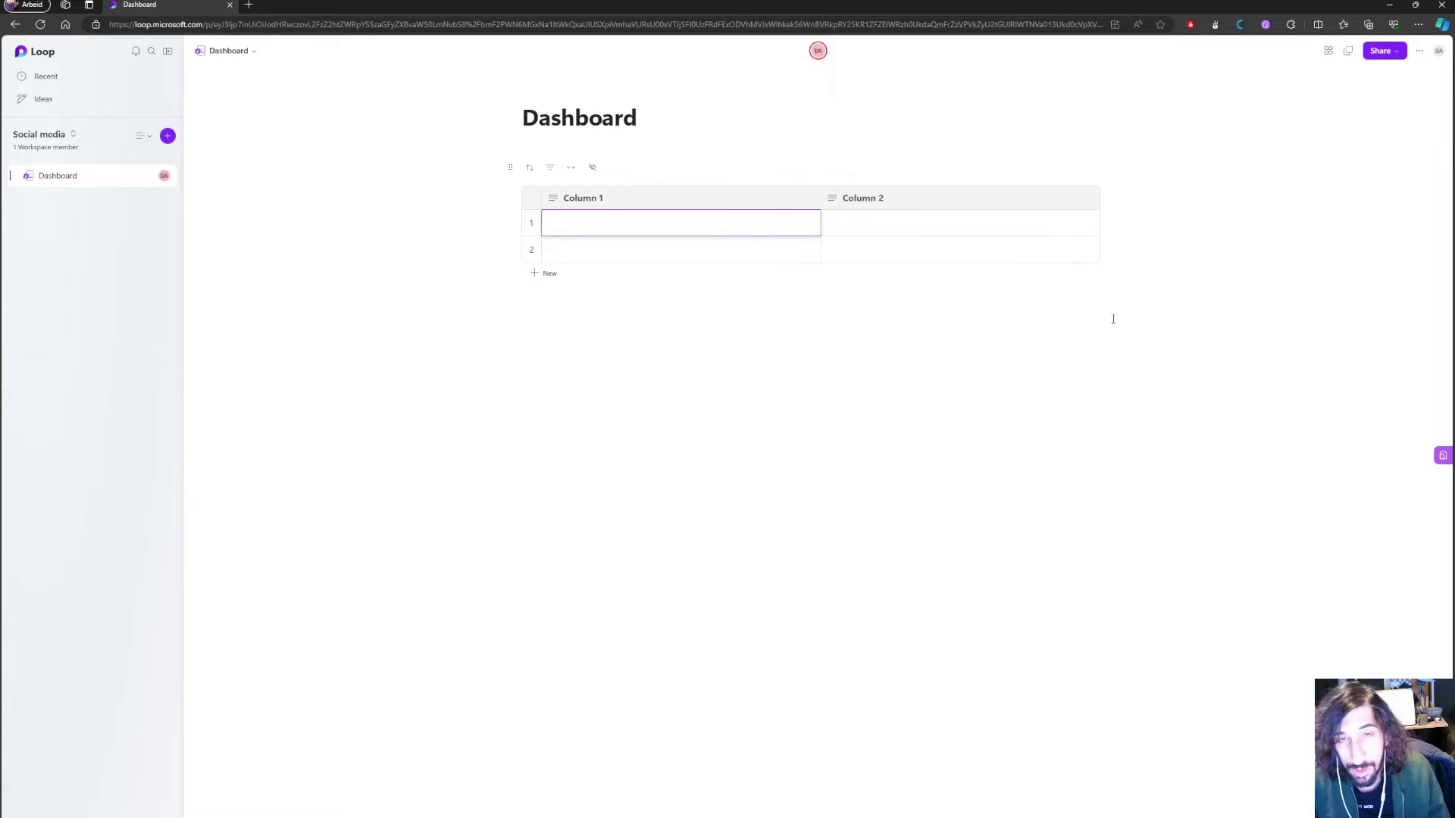
click(1088, 288)
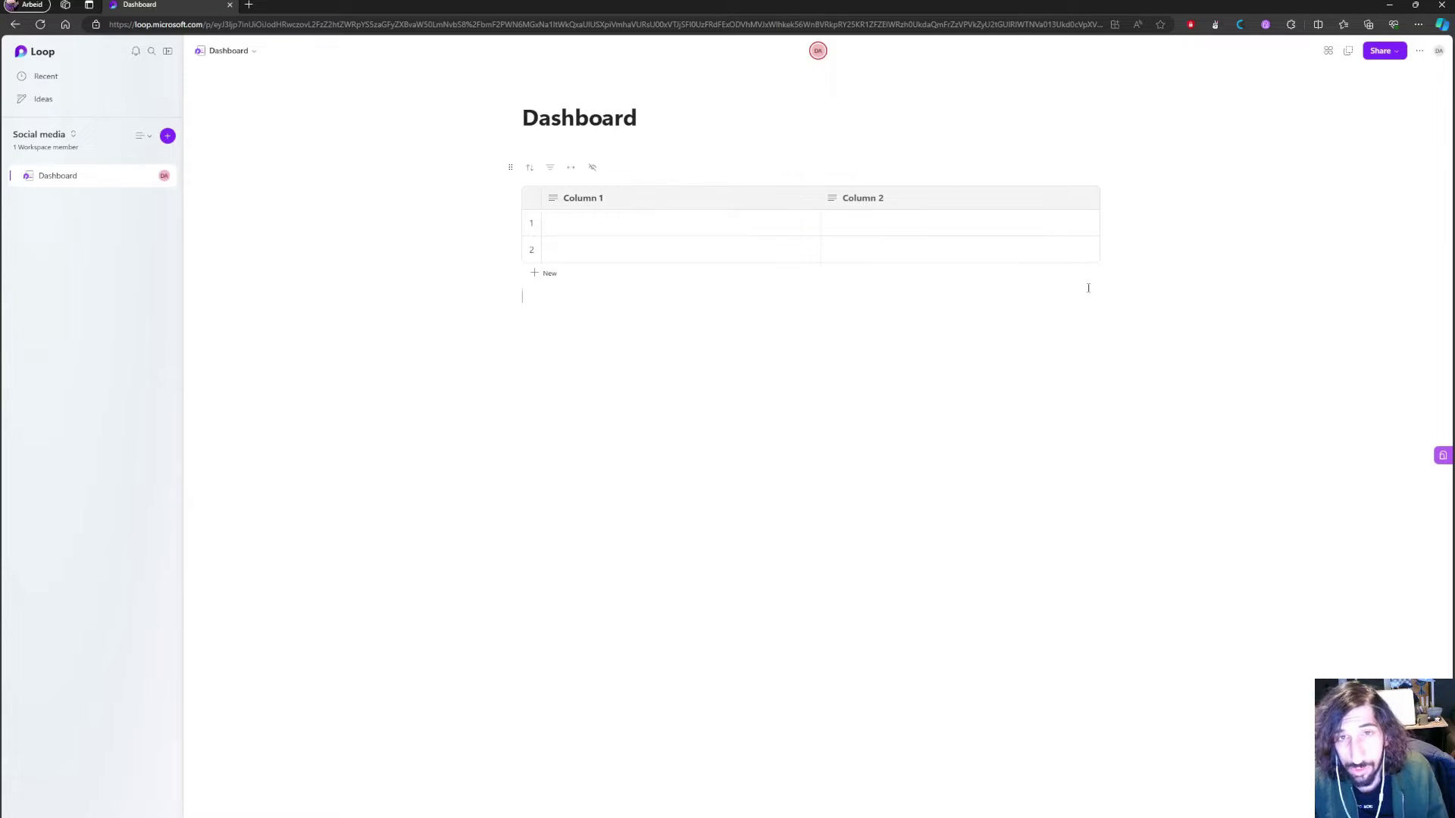
click(727, 240)
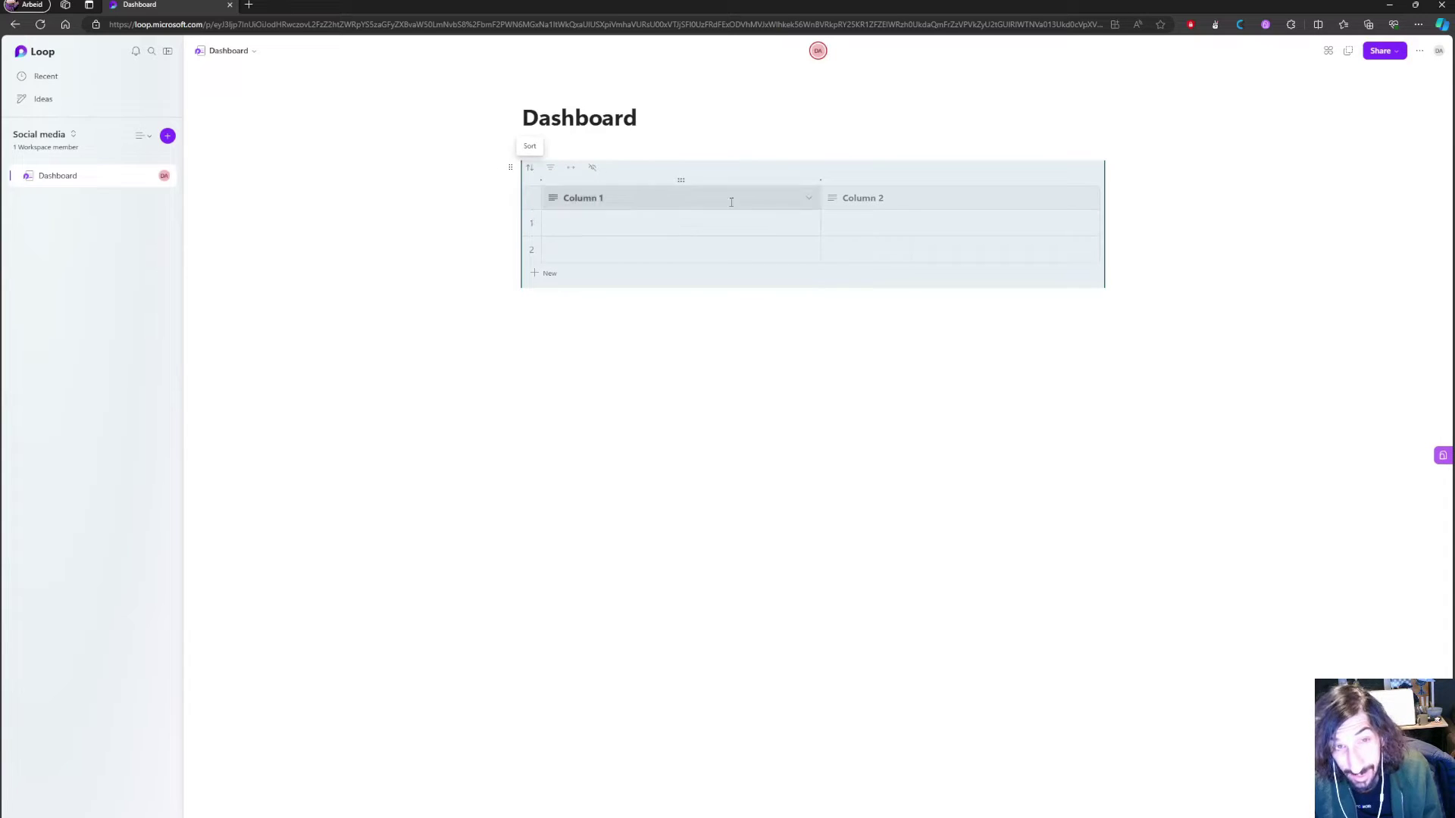
key(Delete)
Browse the / insert list and dismiss it without adding anything.
text(/)
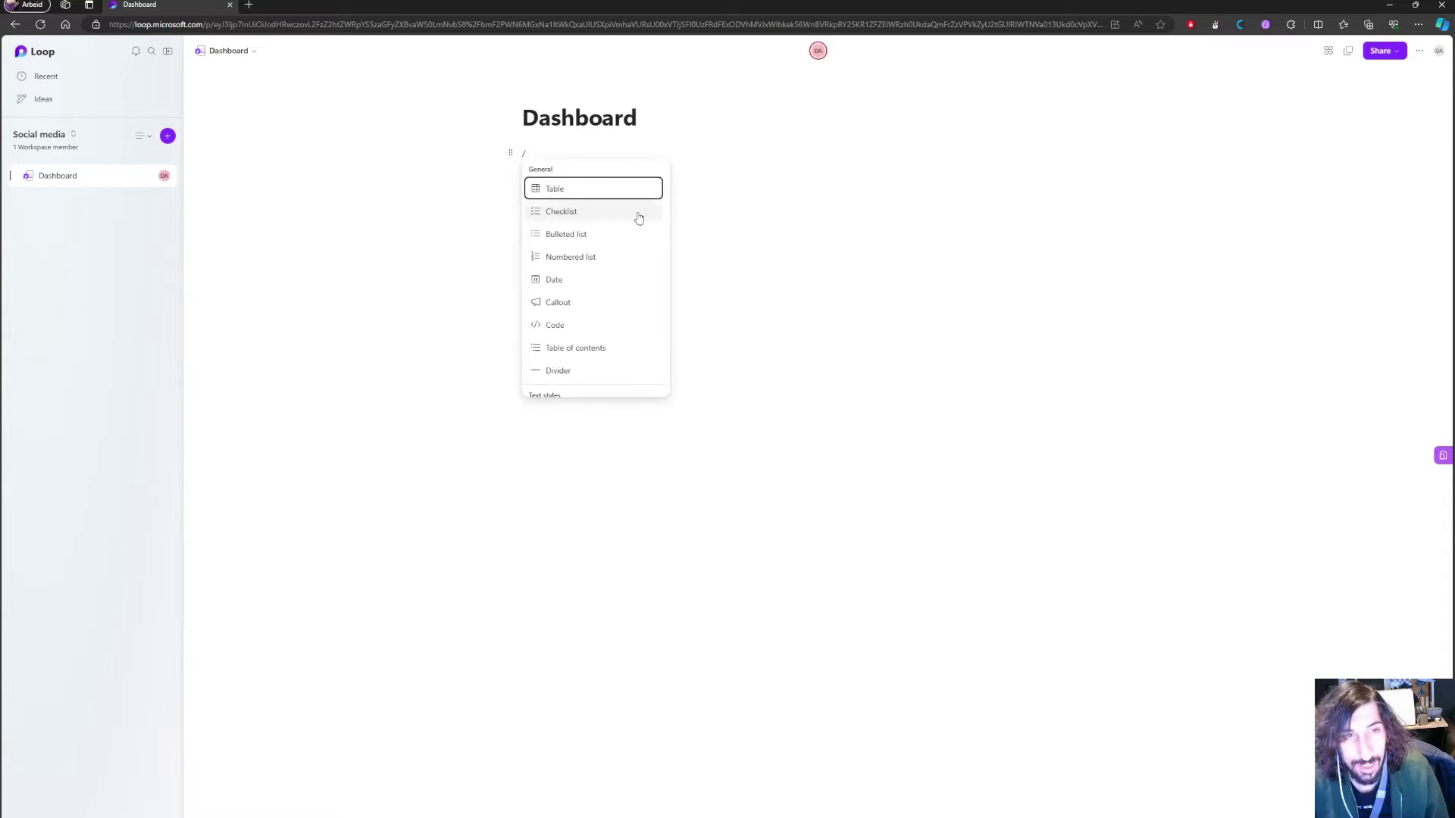
scroll(583, 318, down, 2)
scroll(576, 324, down, 2)
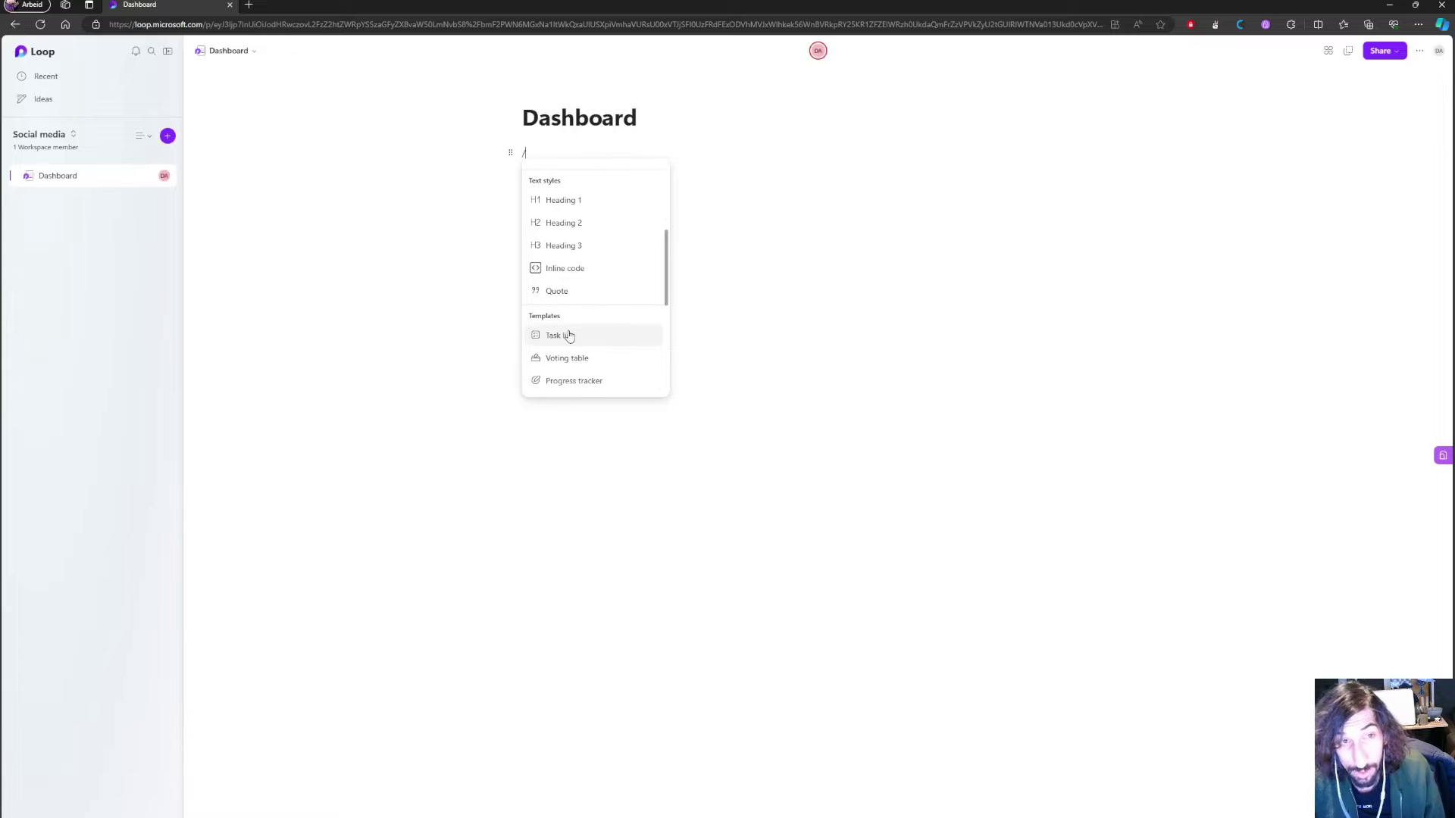
key(BackSpace)
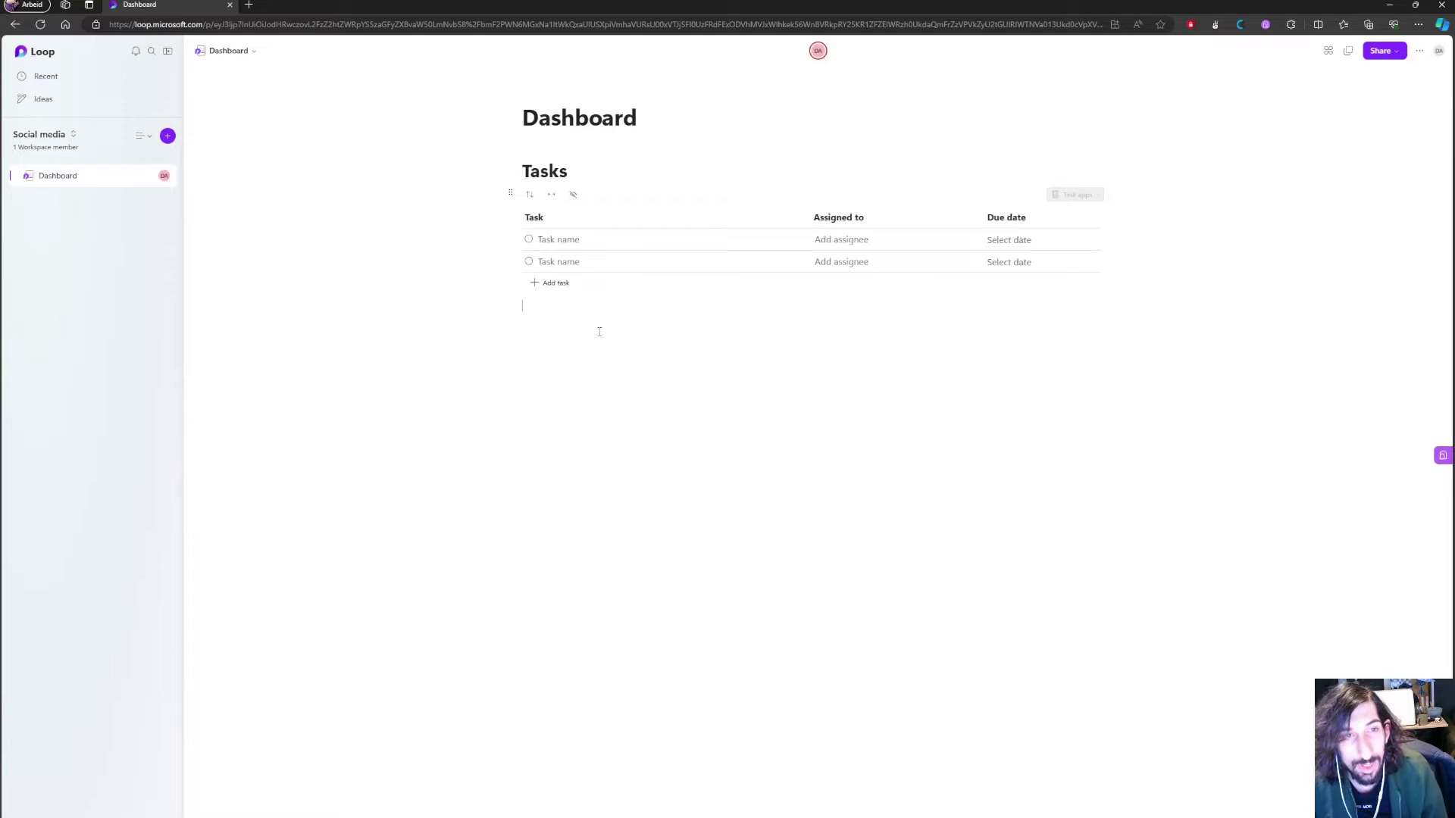
Replace the task list with a two-column table: first column 'task', row 1 'Take out the trash'.
key(BackSpace)
key(BackSpace)
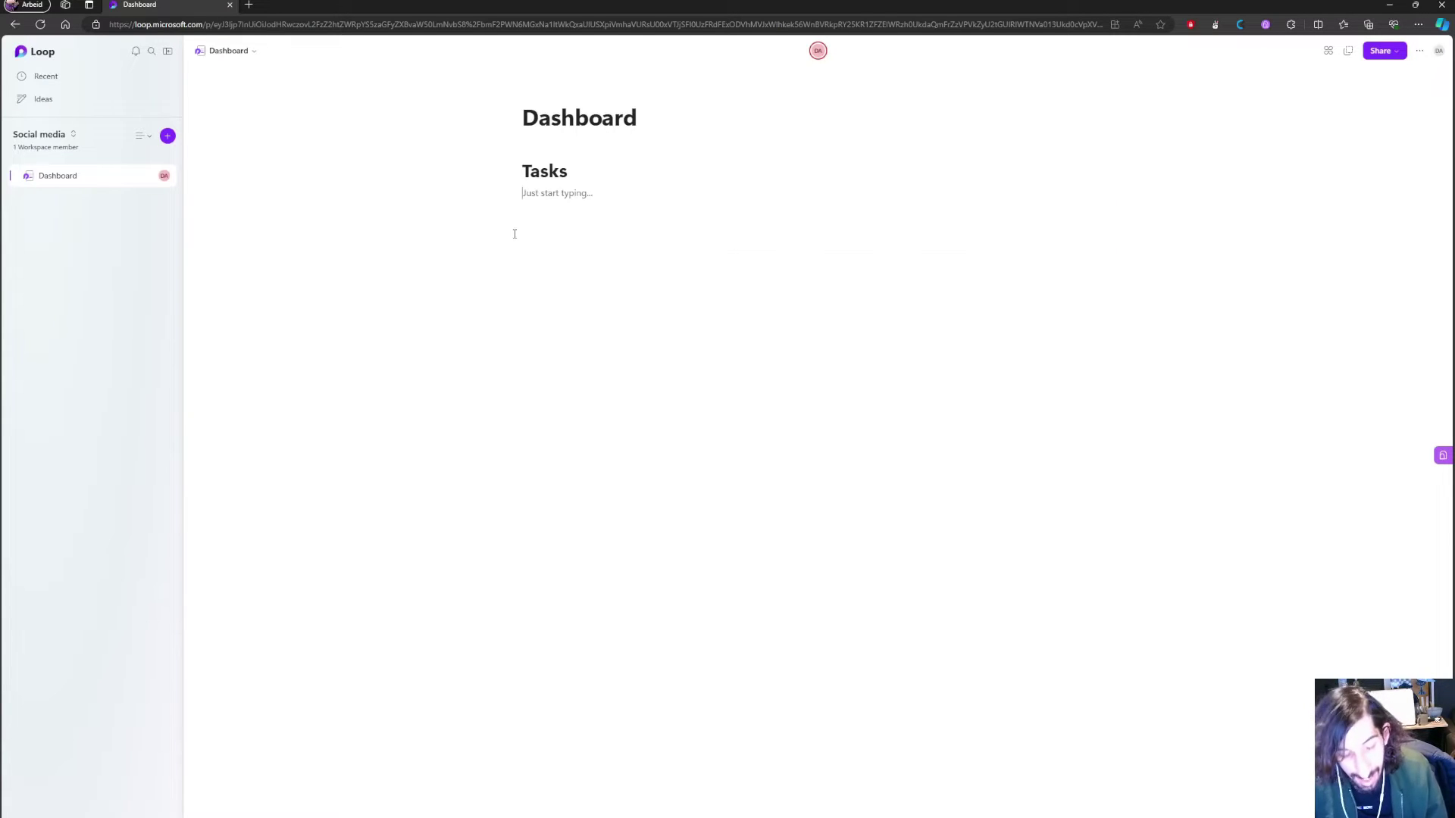
text(/)
key(Return)
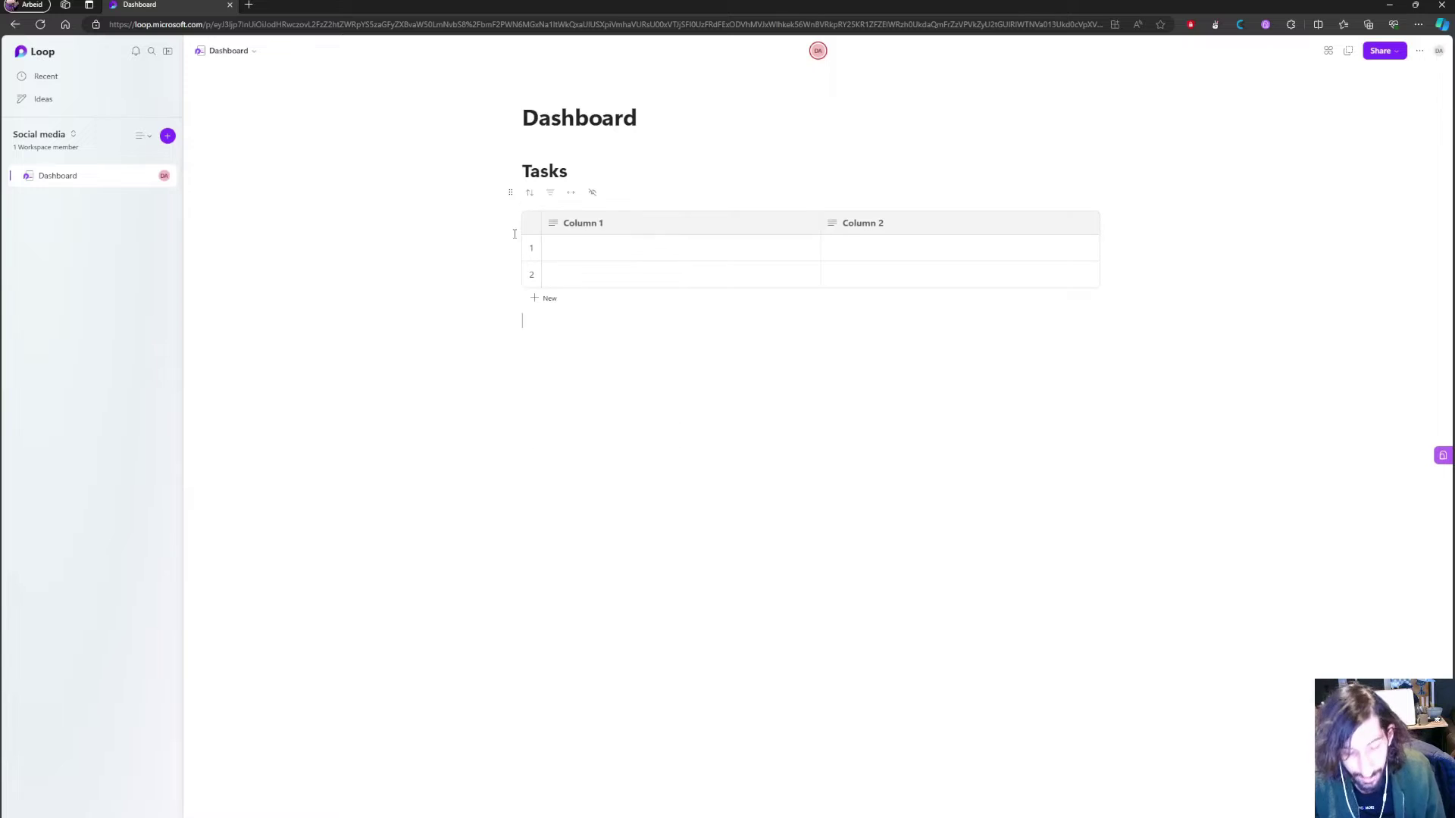
click(643, 224)
key(ctrl+a)
text(task)
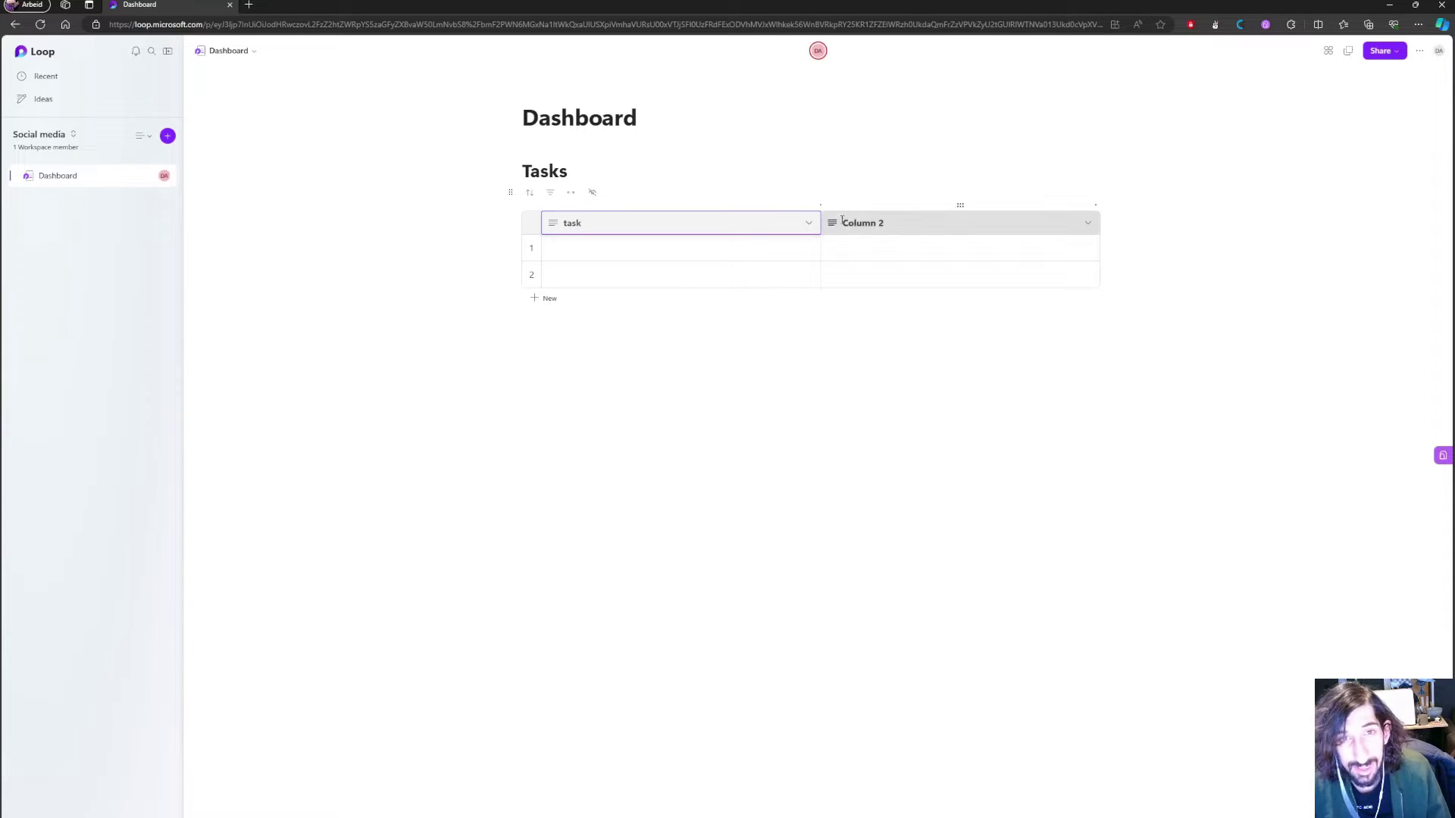
click(602, 246)
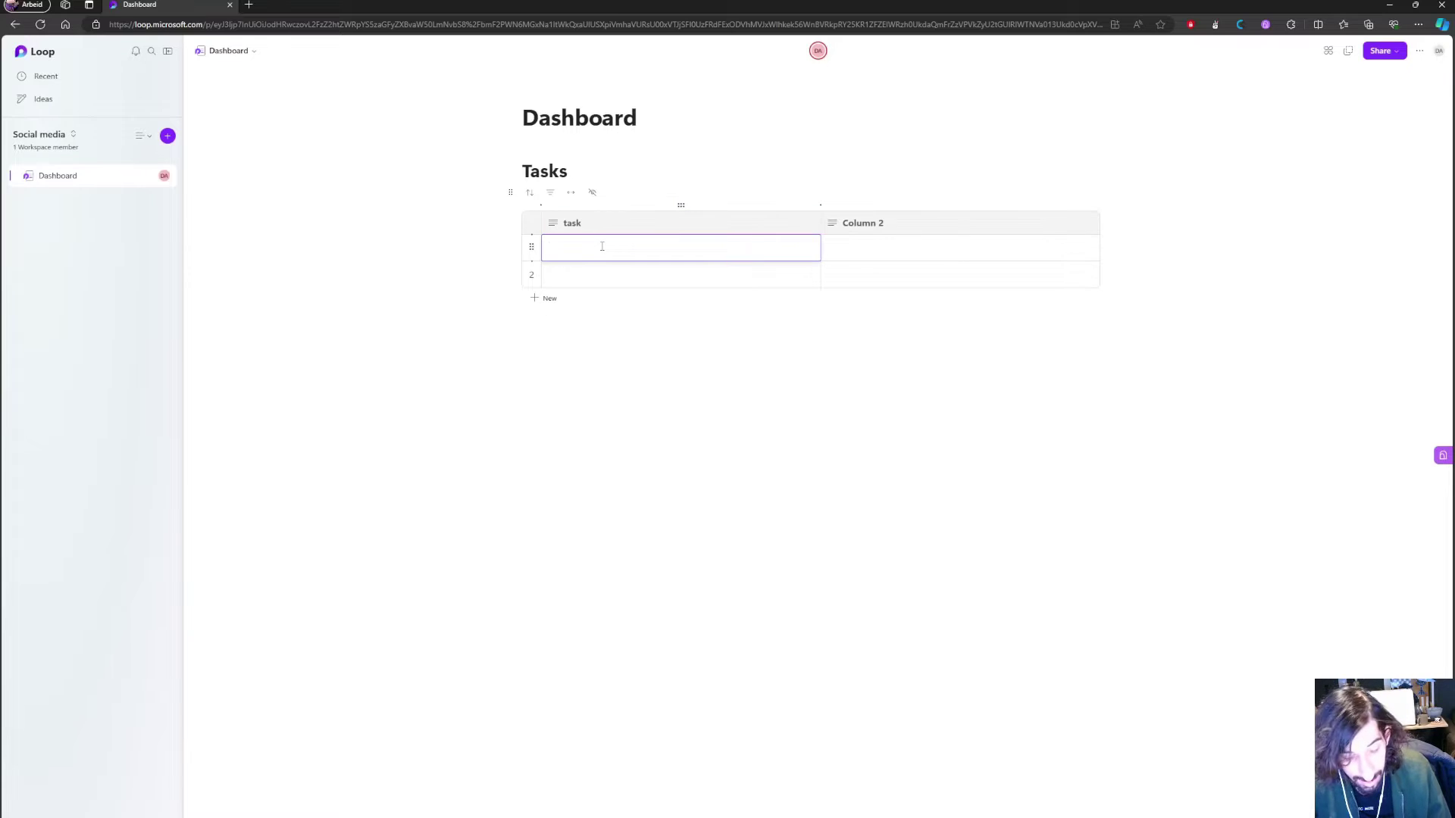
text(Take out)
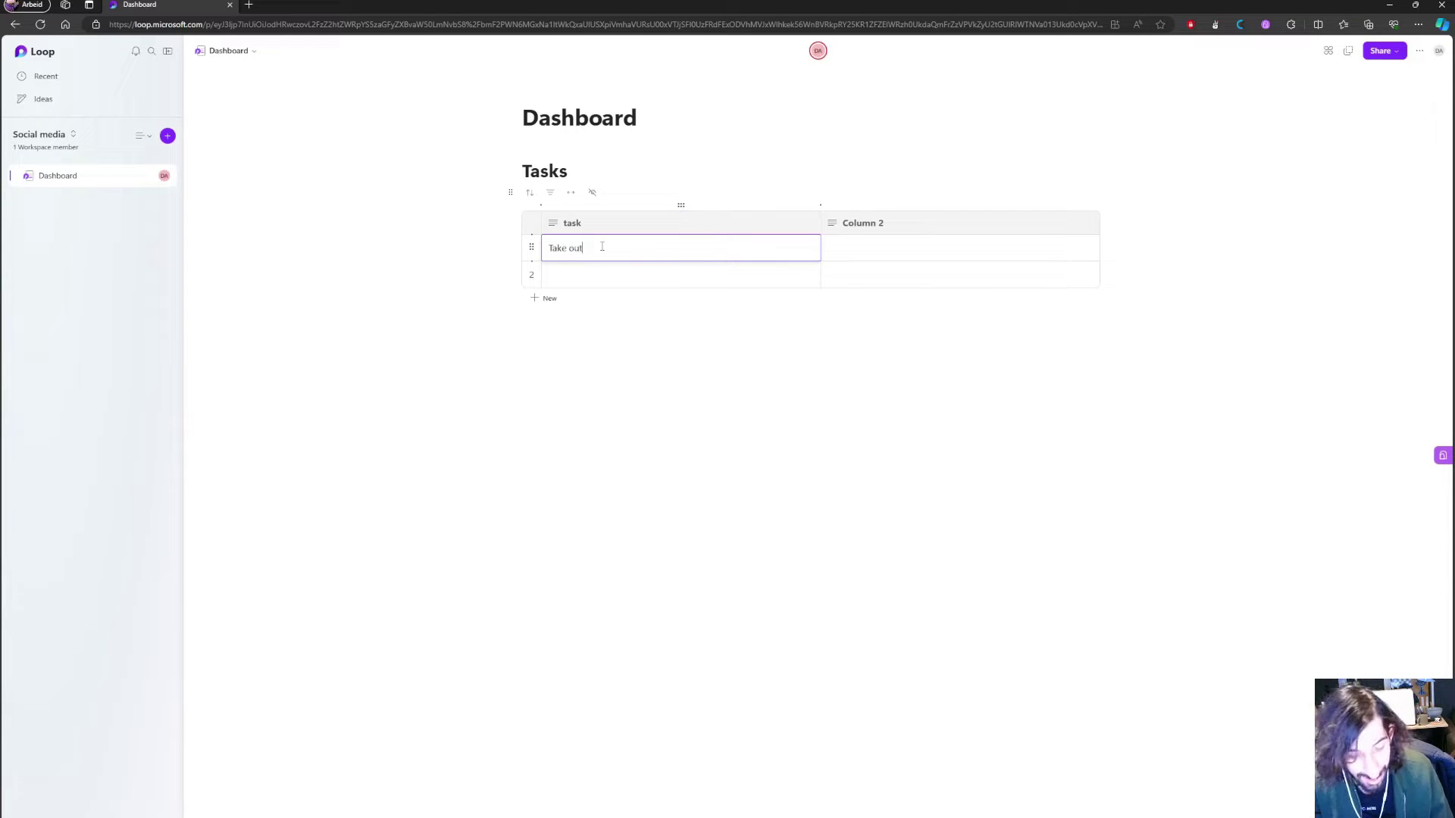
text( the trash)
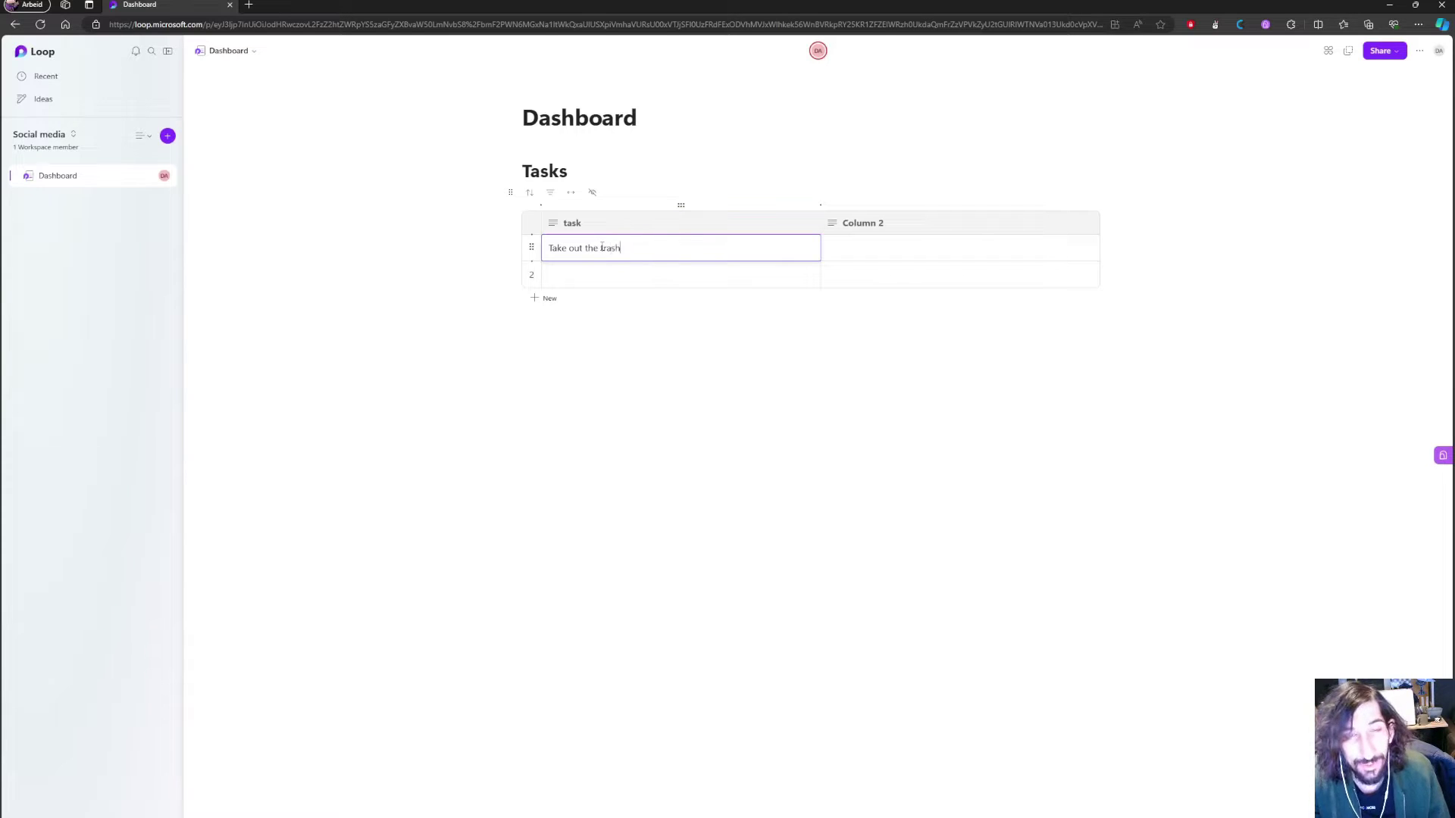
click(932, 225)
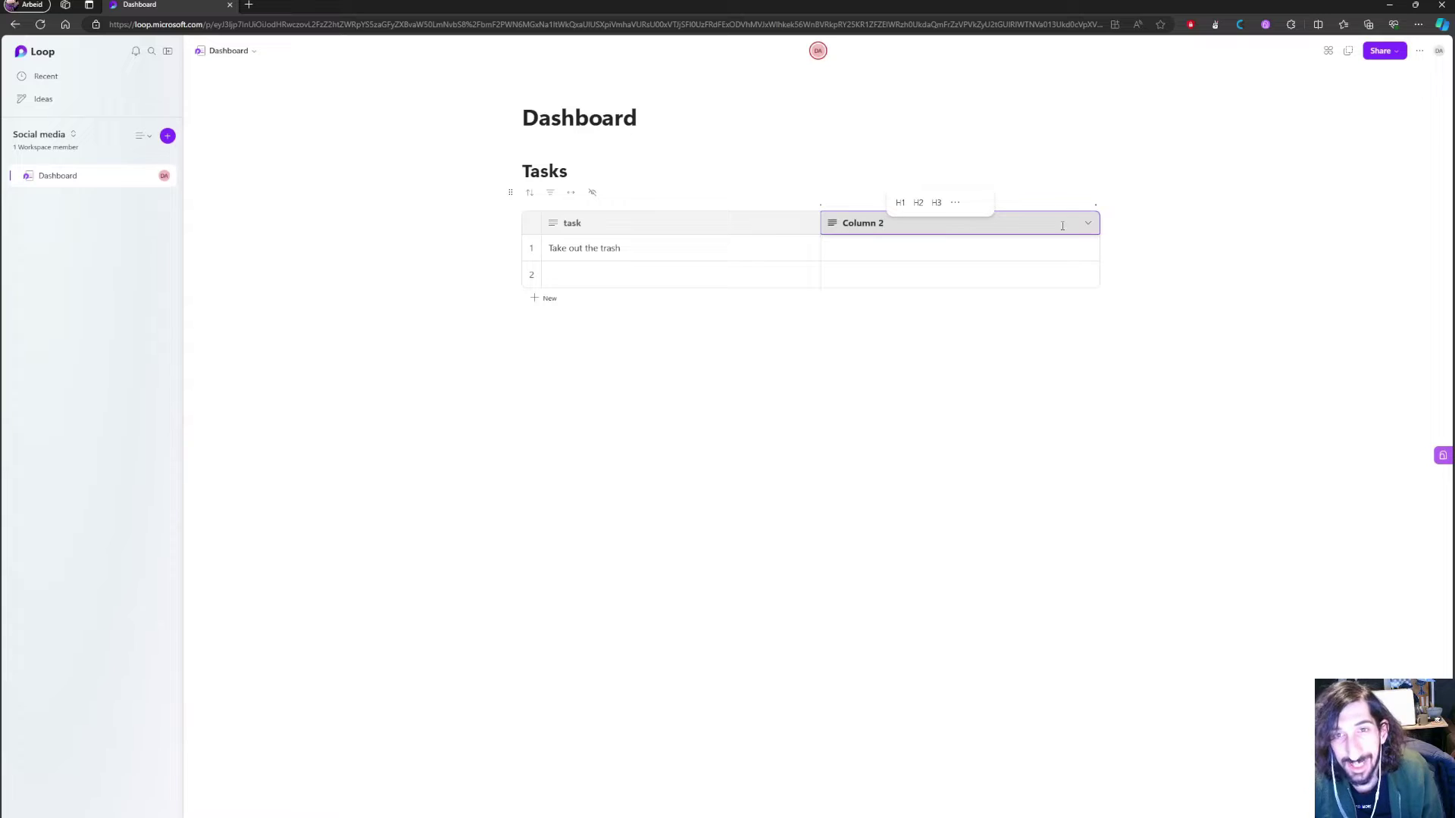
Change the second column to a Date column named 'Due date'.
click(1087, 224)
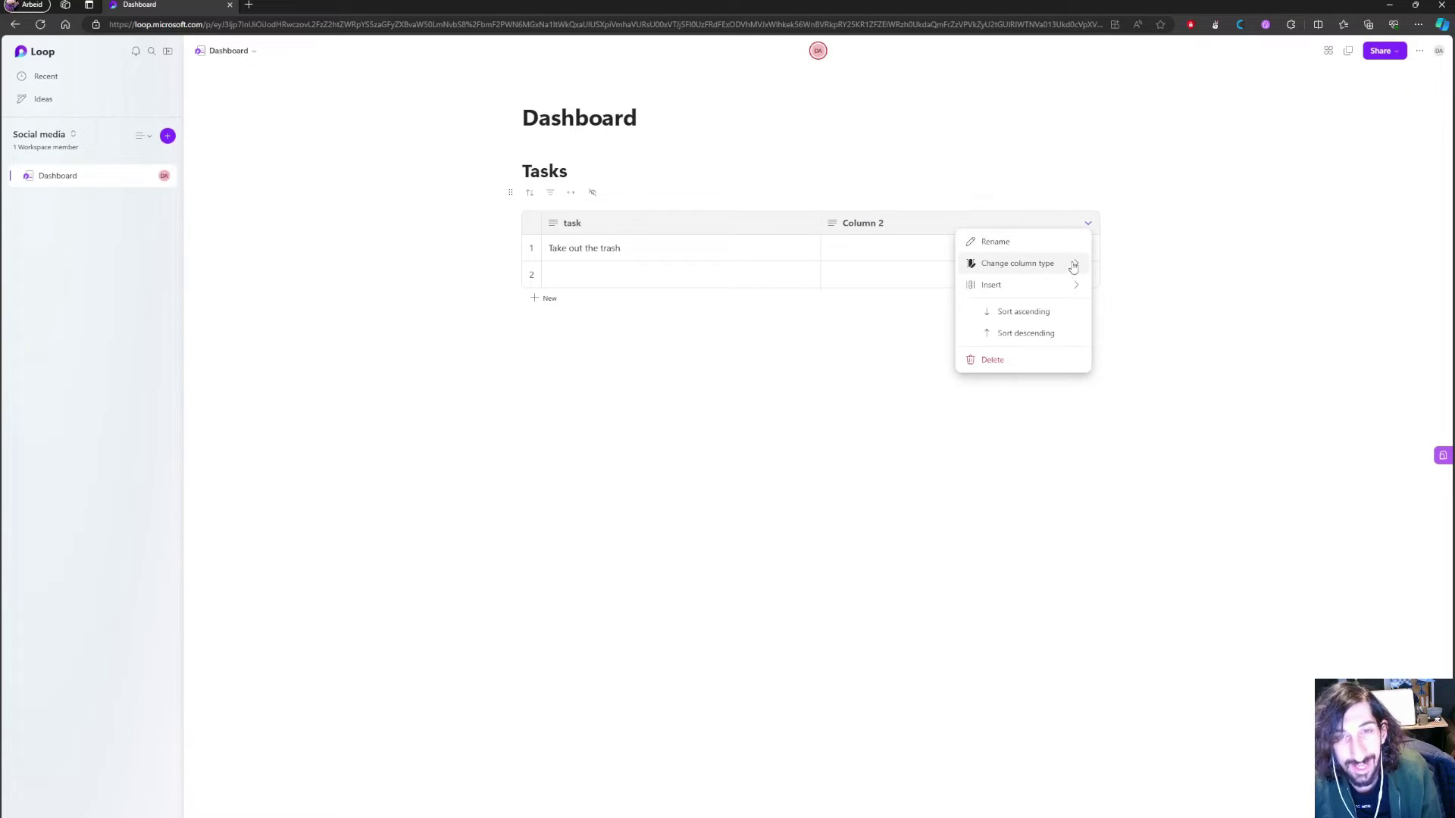
mouse_move(1071, 263)
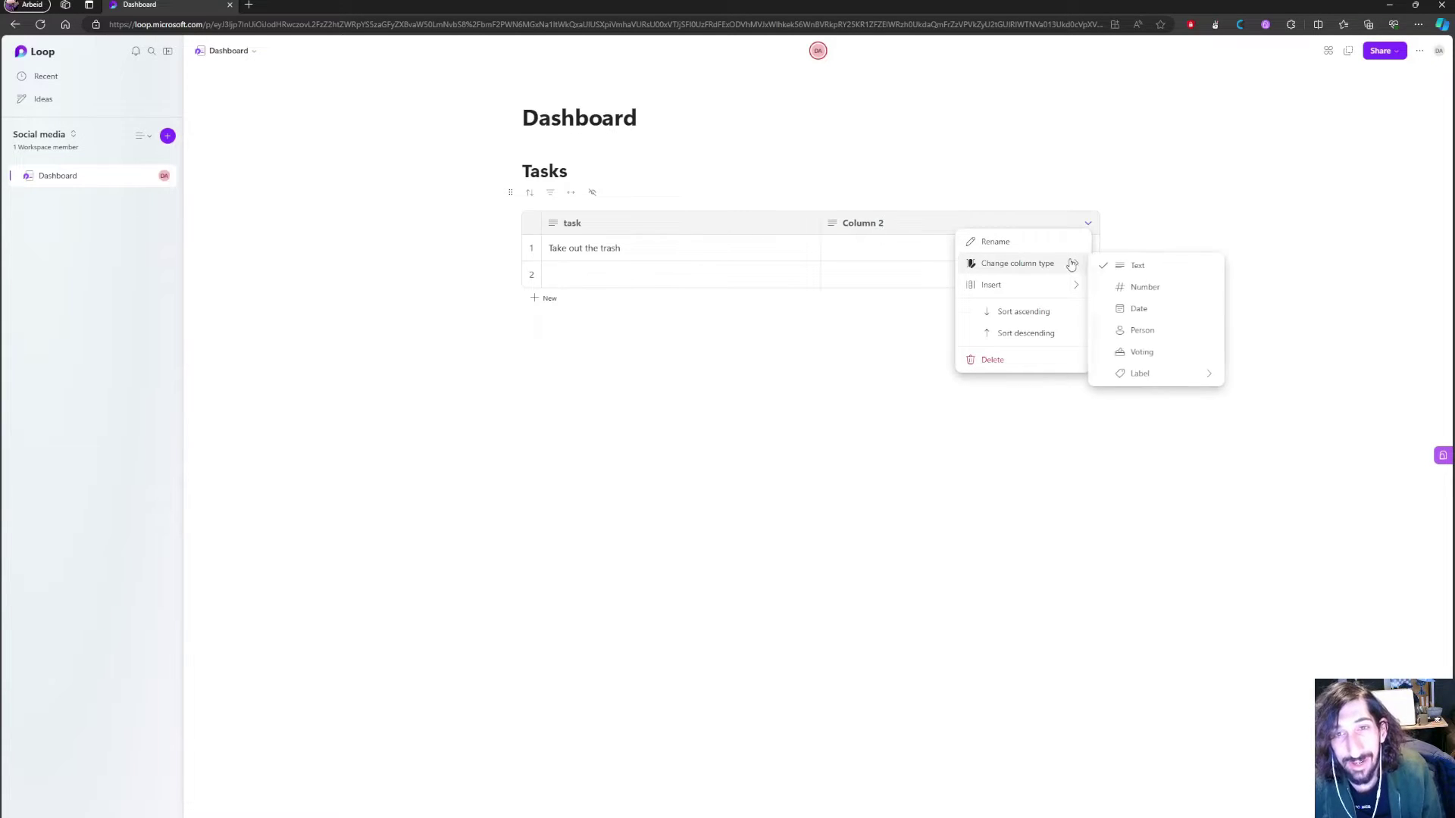
click(1143, 311)
click(897, 222)
key(ctrl+a)
text(Due date)
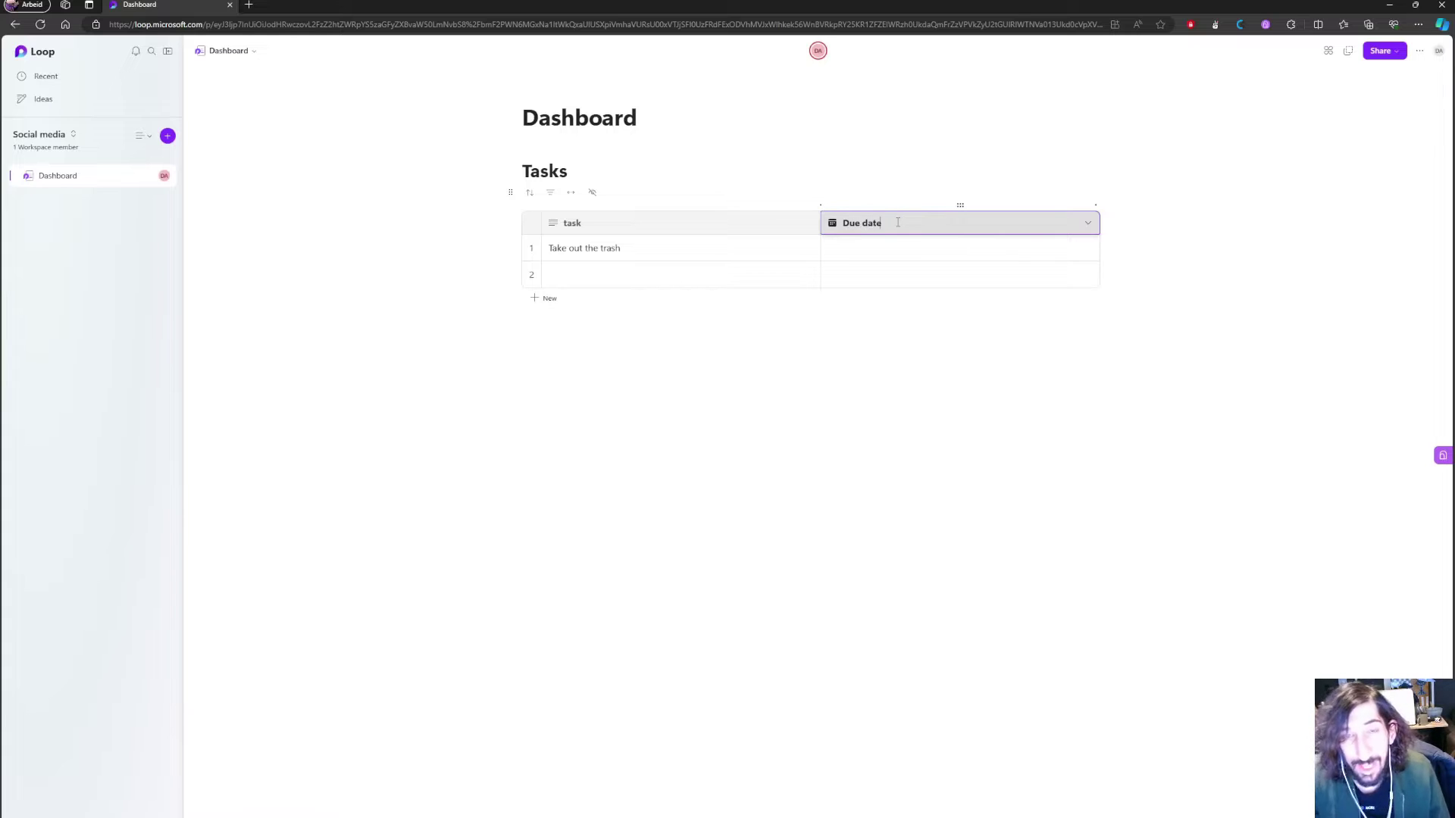
key(Return)
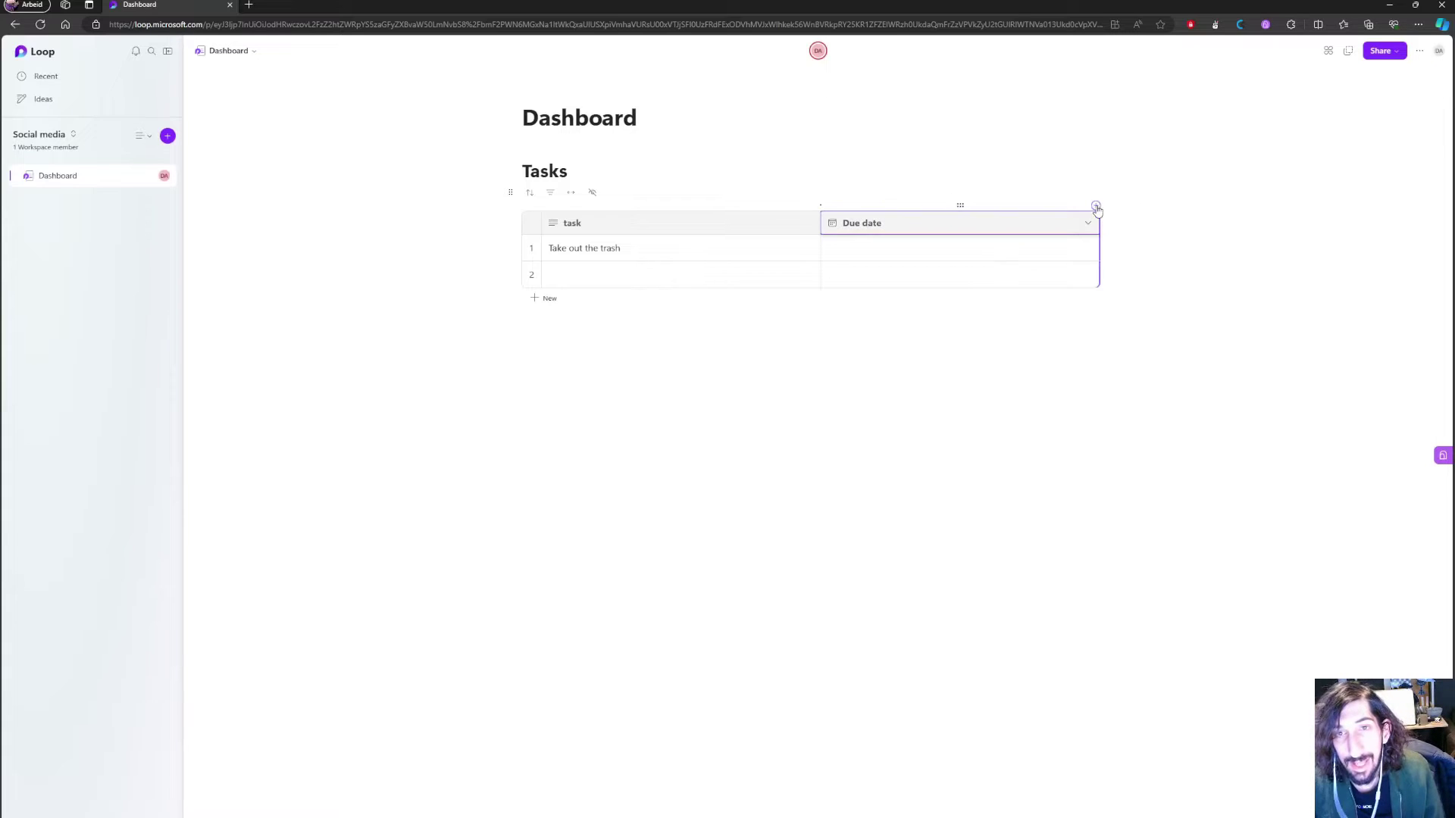
Add a third column and name it 'Tag'.
click(1095, 204)
click(984, 221)
key(ctrl+a)
key(BackSpace)
text(Tag)
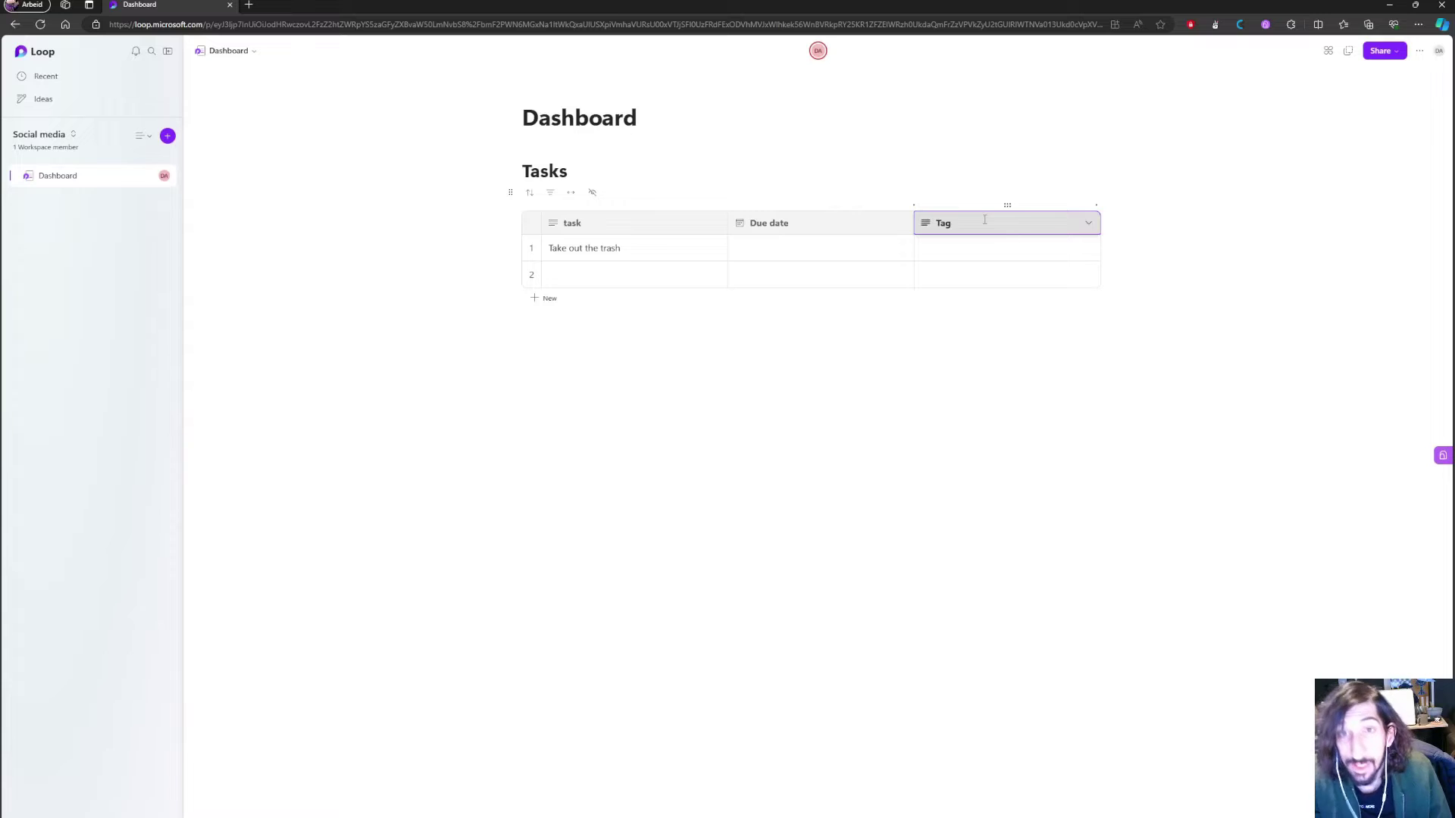
Change the Tag column to a Progress label column.
click(1088, 222)
mouse_move(1069, 269)
mouse_move(1167, 375)
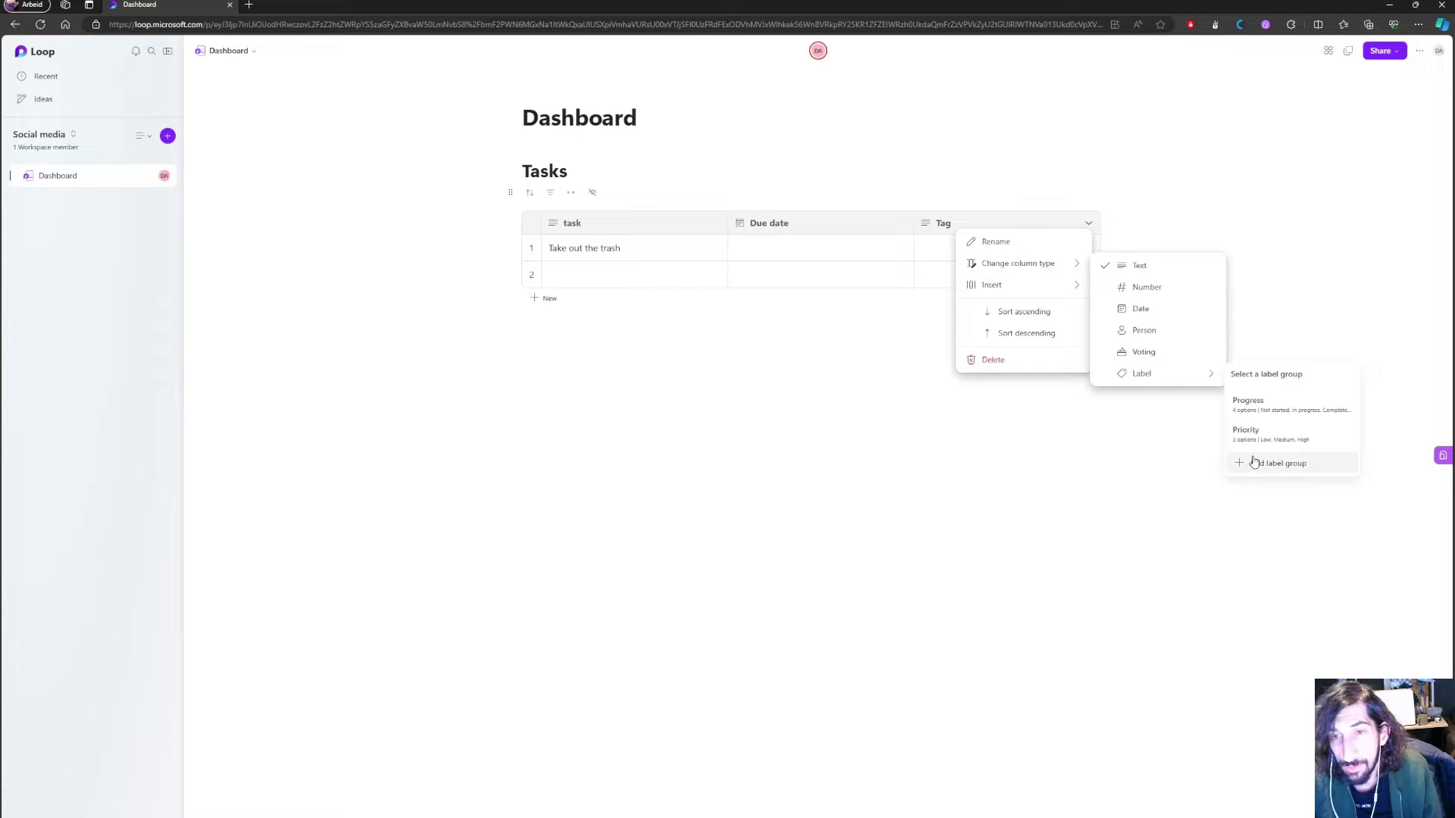
click(1263, 413)
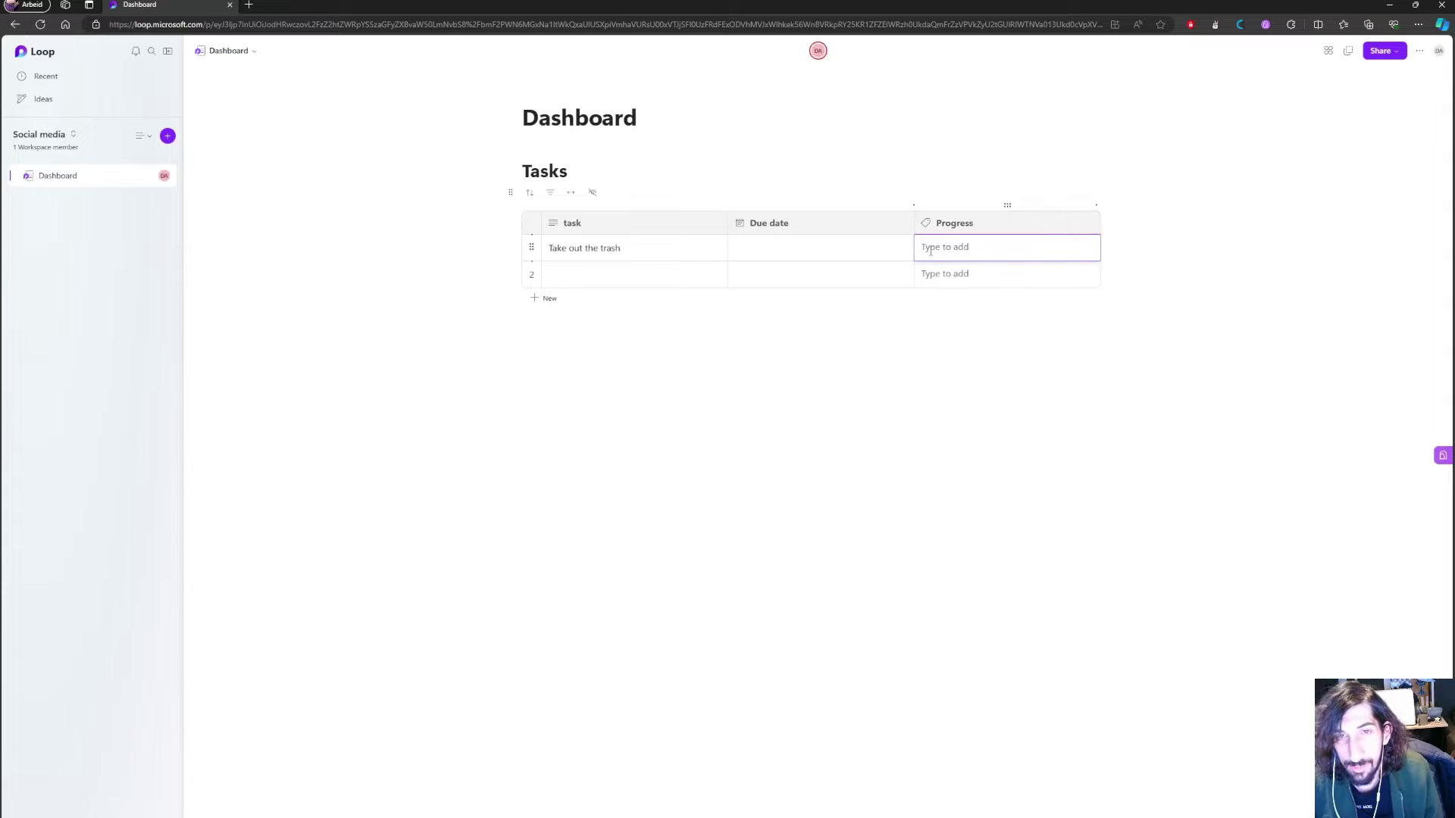
Mark the first task Not started and write 'inbox' below the table.
click(967, 247)
click(1001, 265)
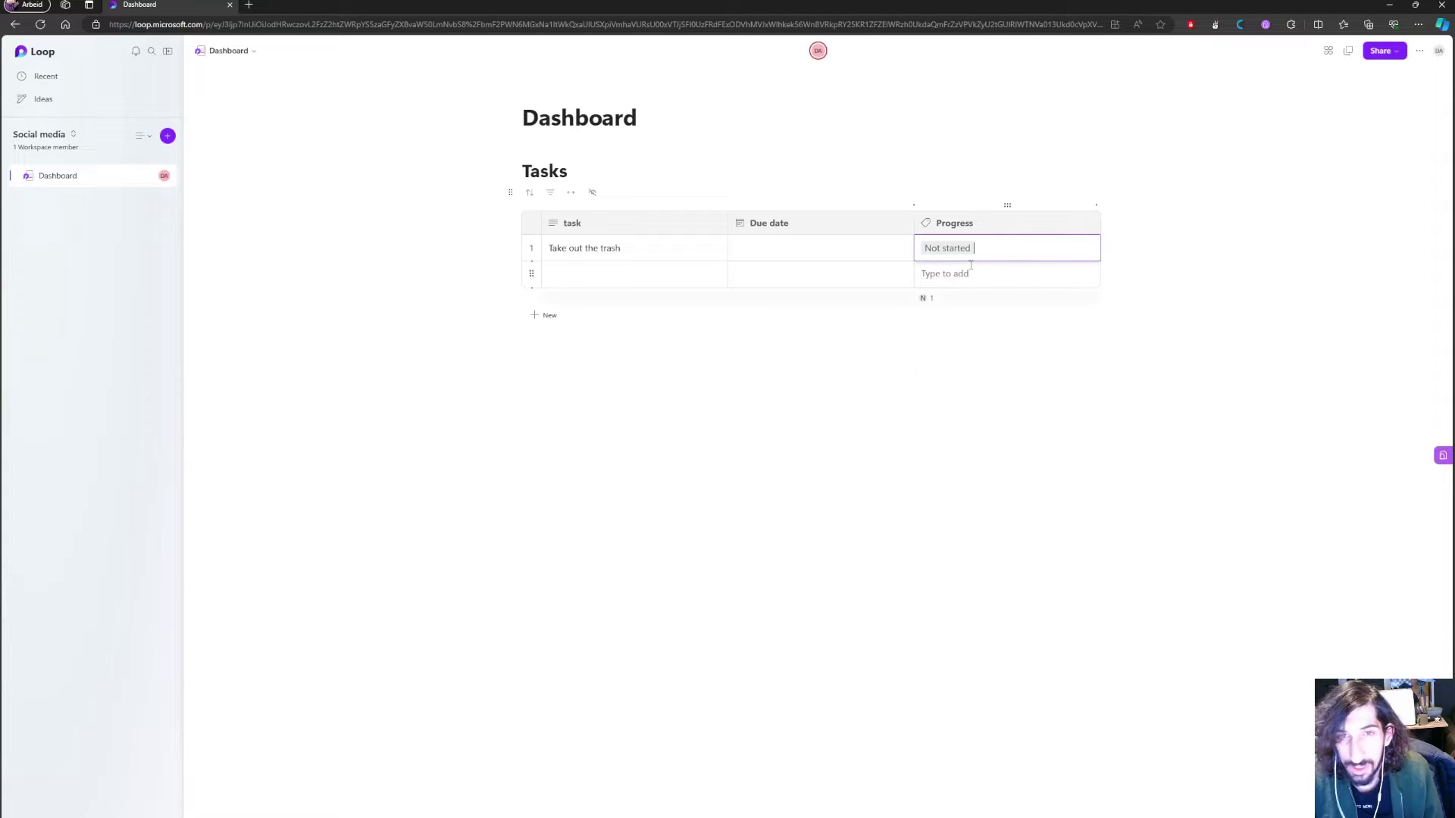
click(989, 251)
click(679, 380)
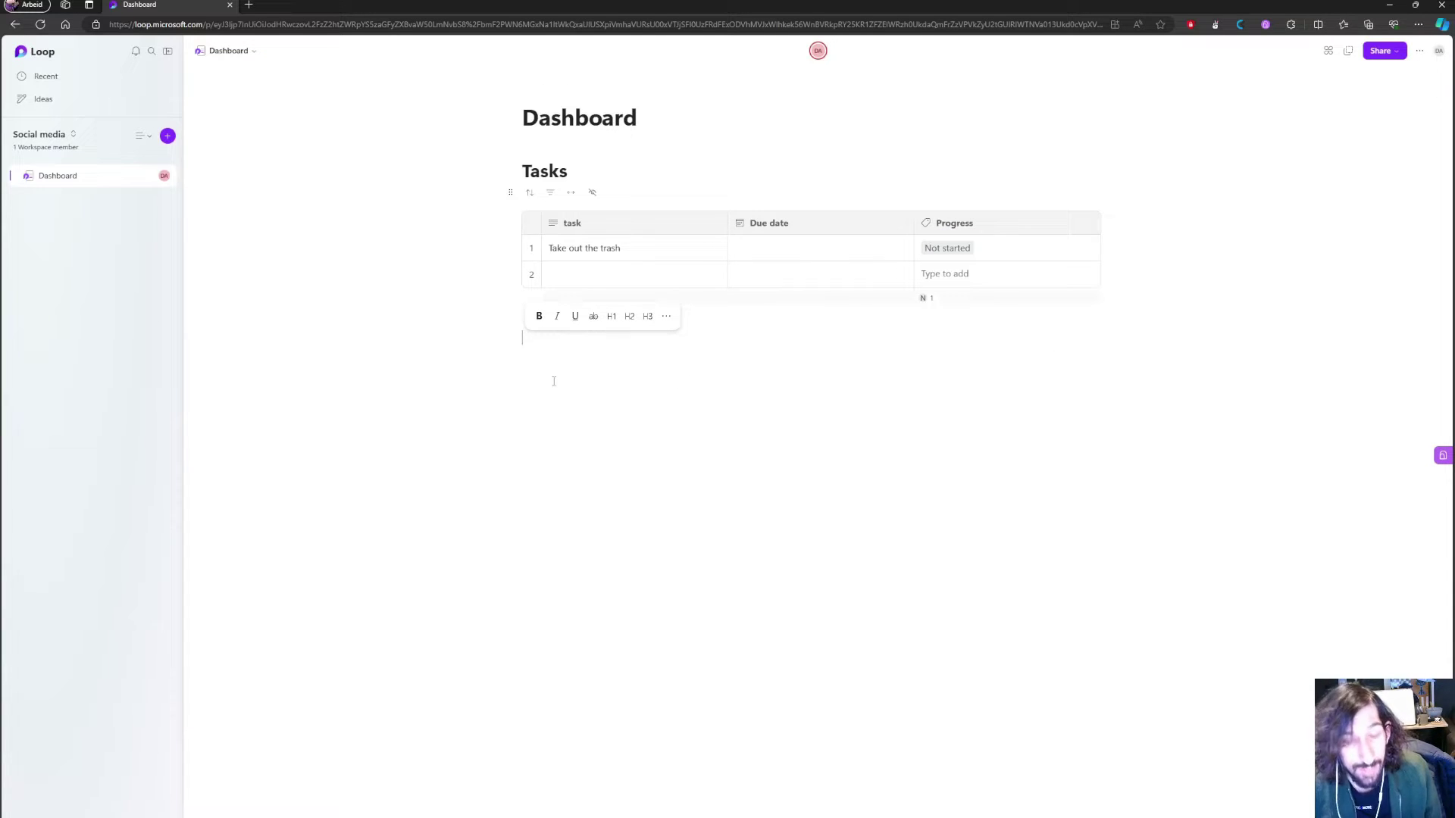
text(inbox)
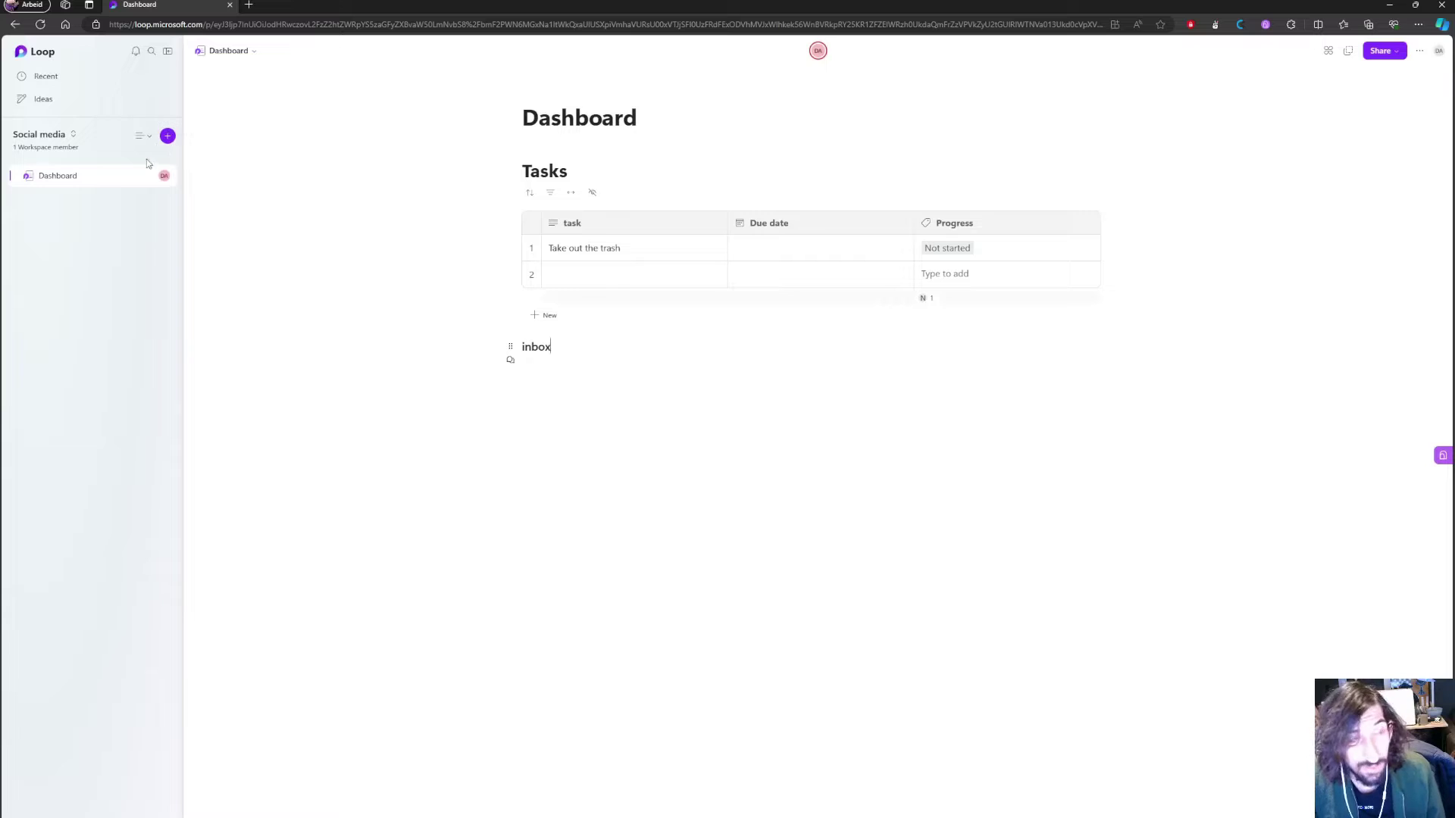
Add a new blank page titled 'Areas' and drag Dashboard above it in the sidebar.
click(165, 136)
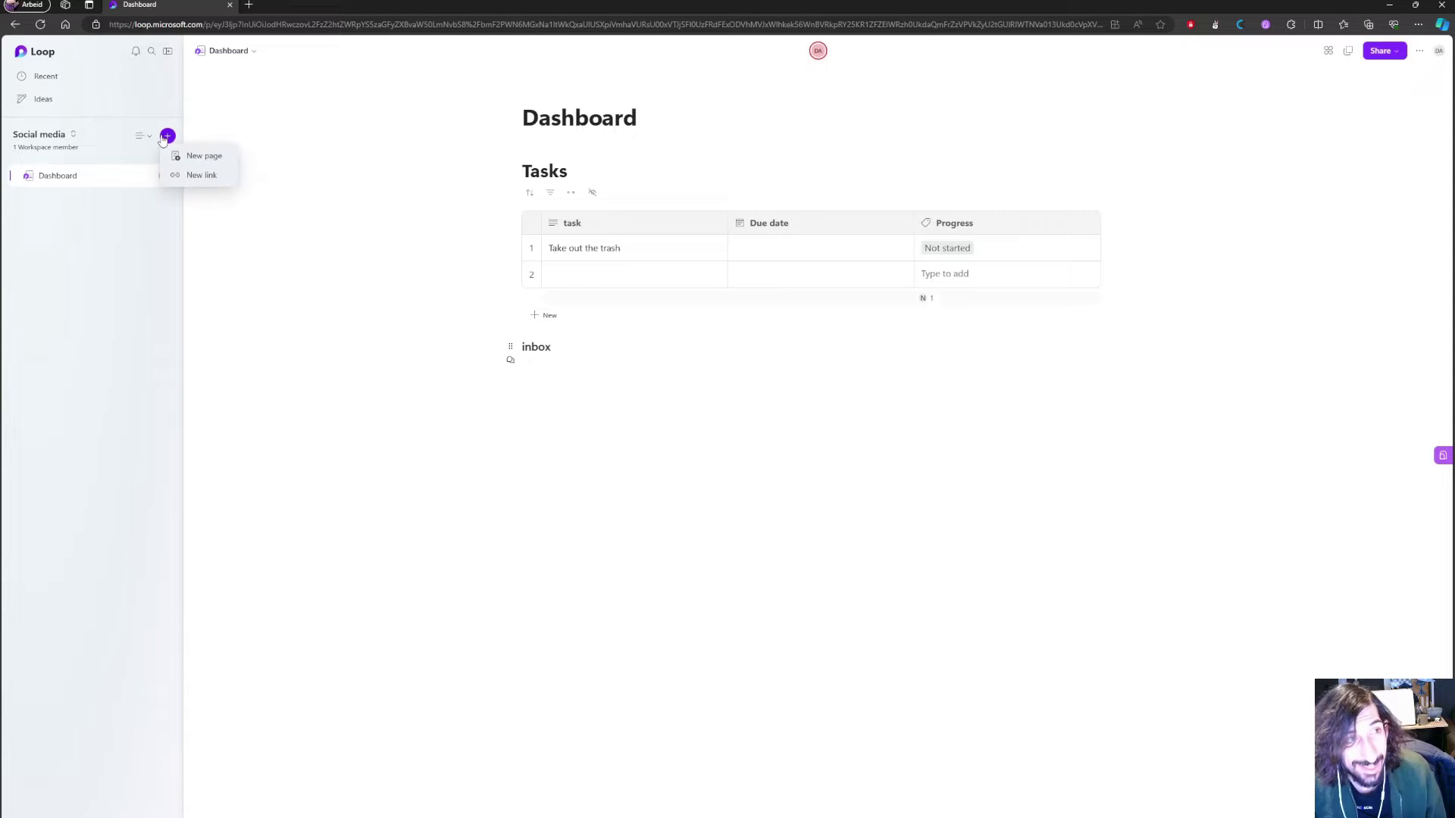
click(205, 157)
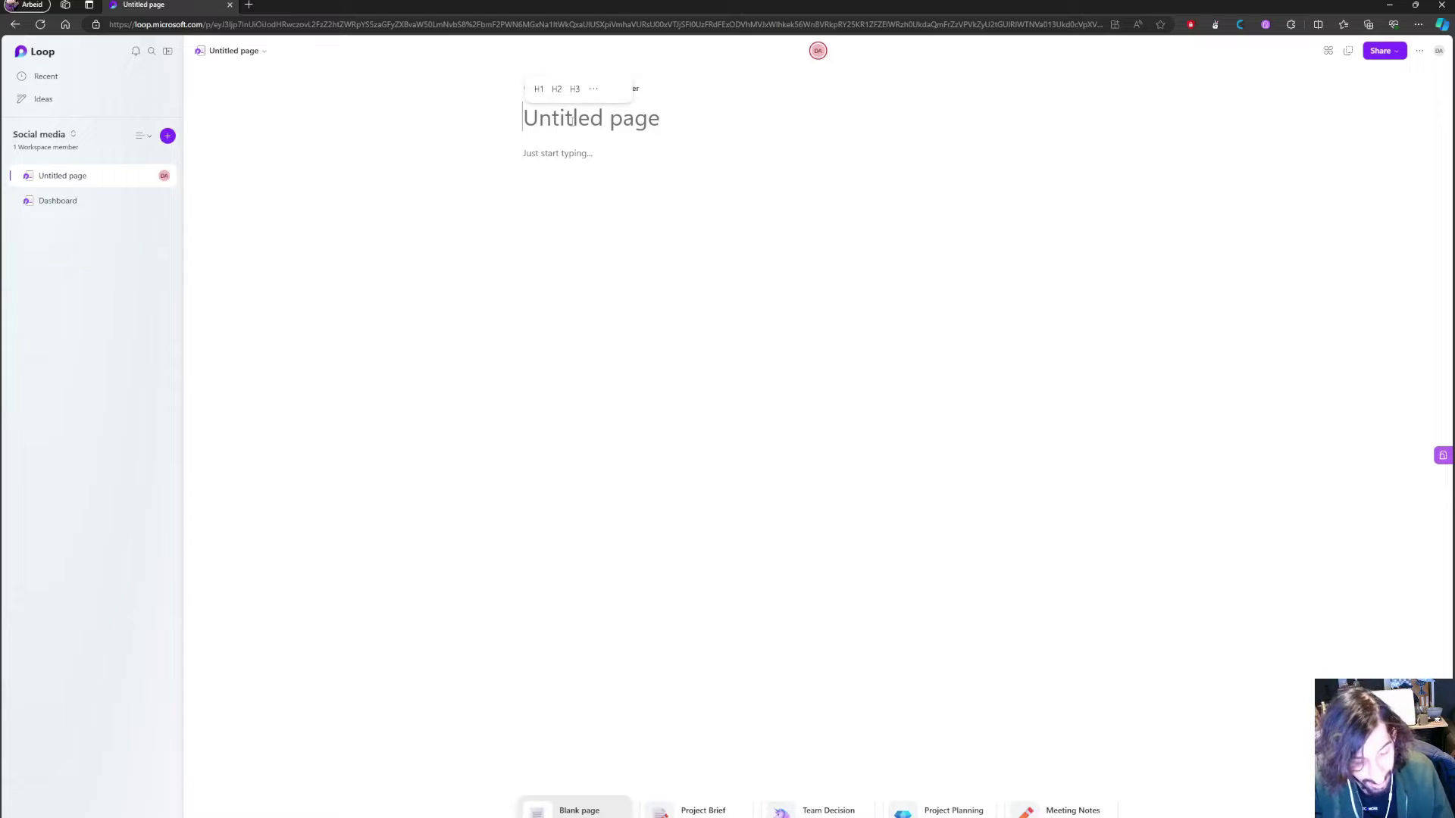
text(Areas)
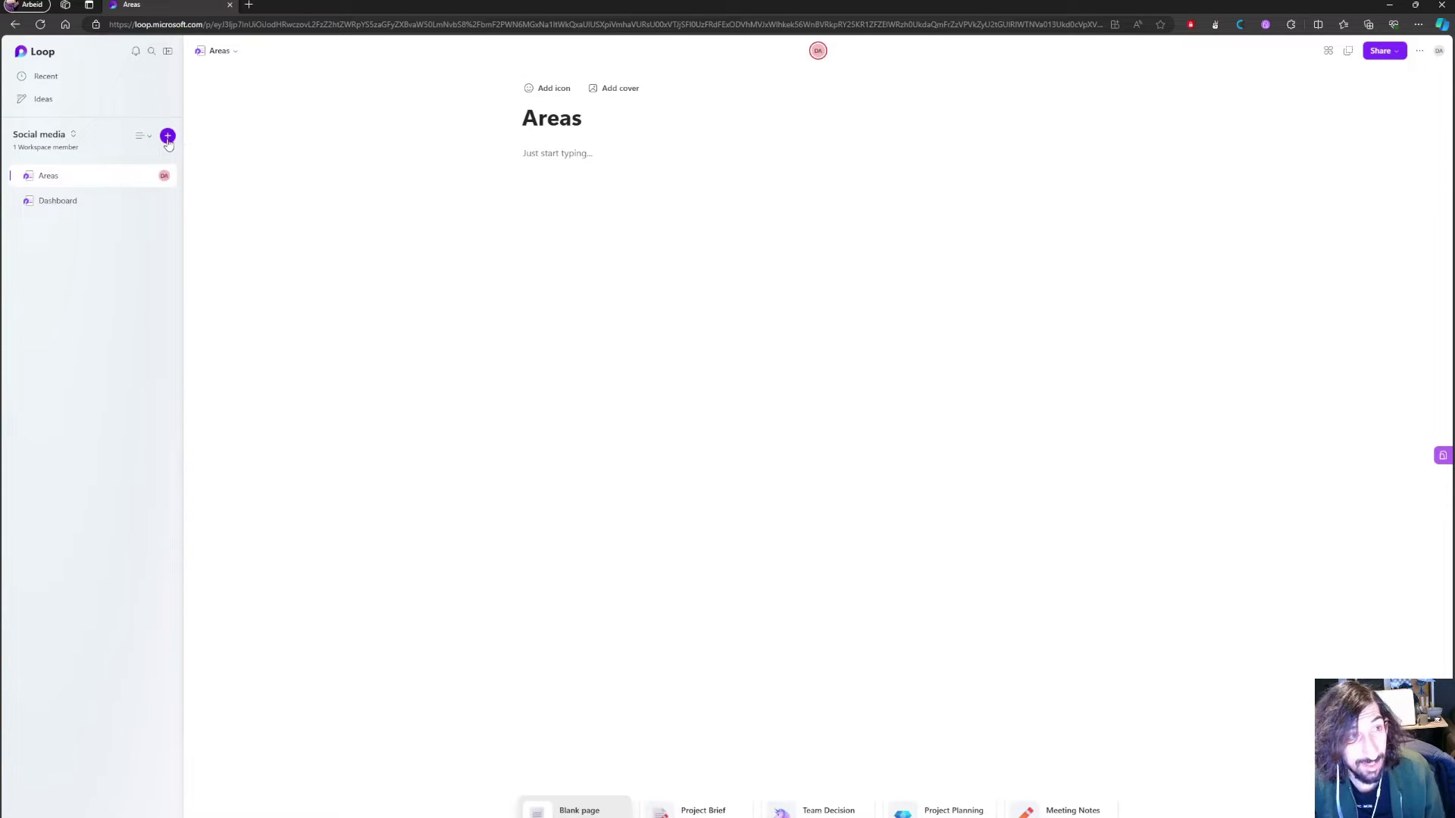
click(168, 135)
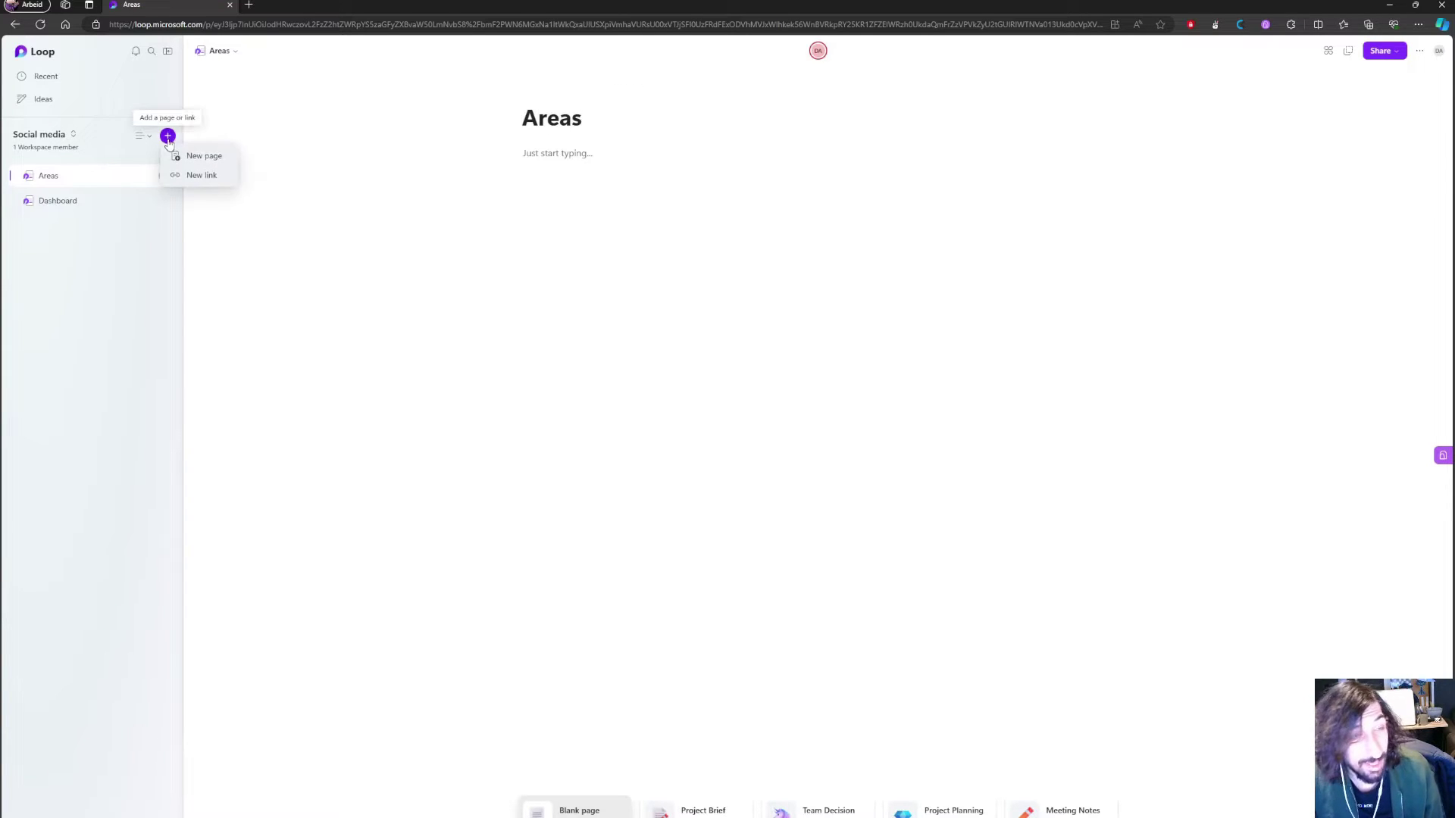
click(102, 231)
mouse_move(97, 214)
mouse_down()
mouse_move(97, 178)
mouse_move(83, 172)
mouse_move(87, 220)
mouse_move(81, 207)
mouse_up()
Add the bullet 'remember to pay bills' under inbox, correct 'payy' to 'pay', and select it.
click(80, 182)
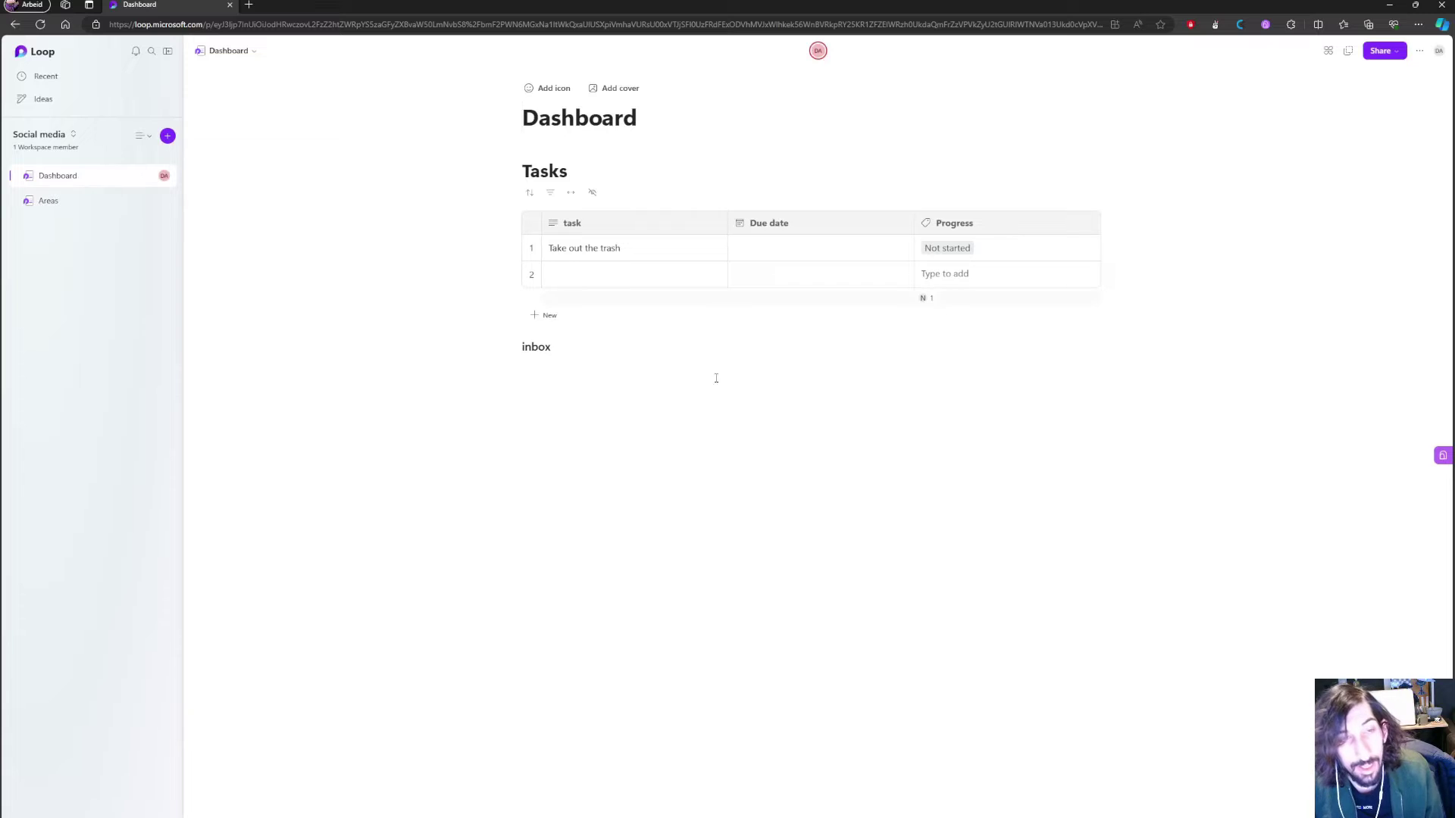
click(583, 359)
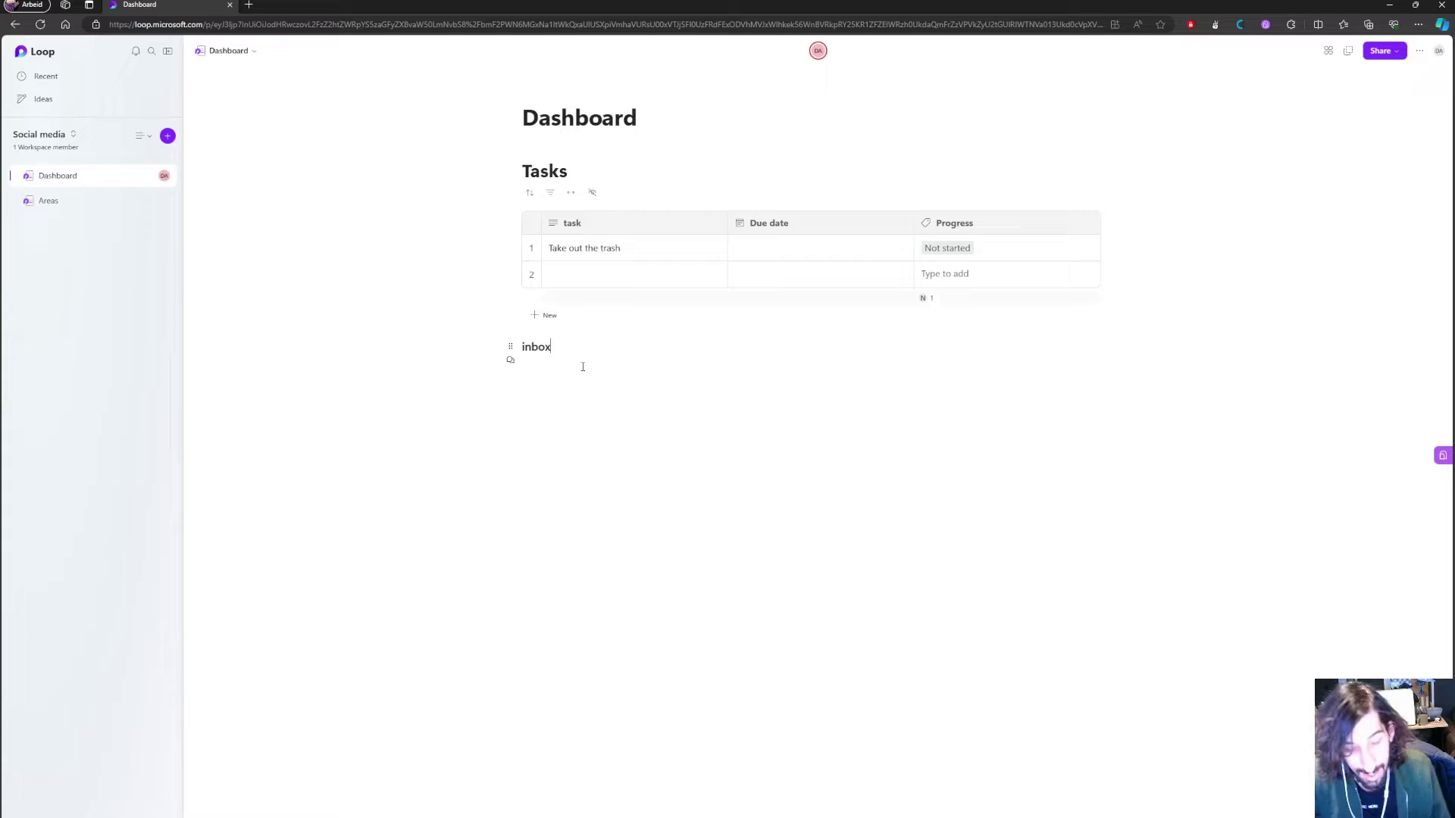
key(Return)
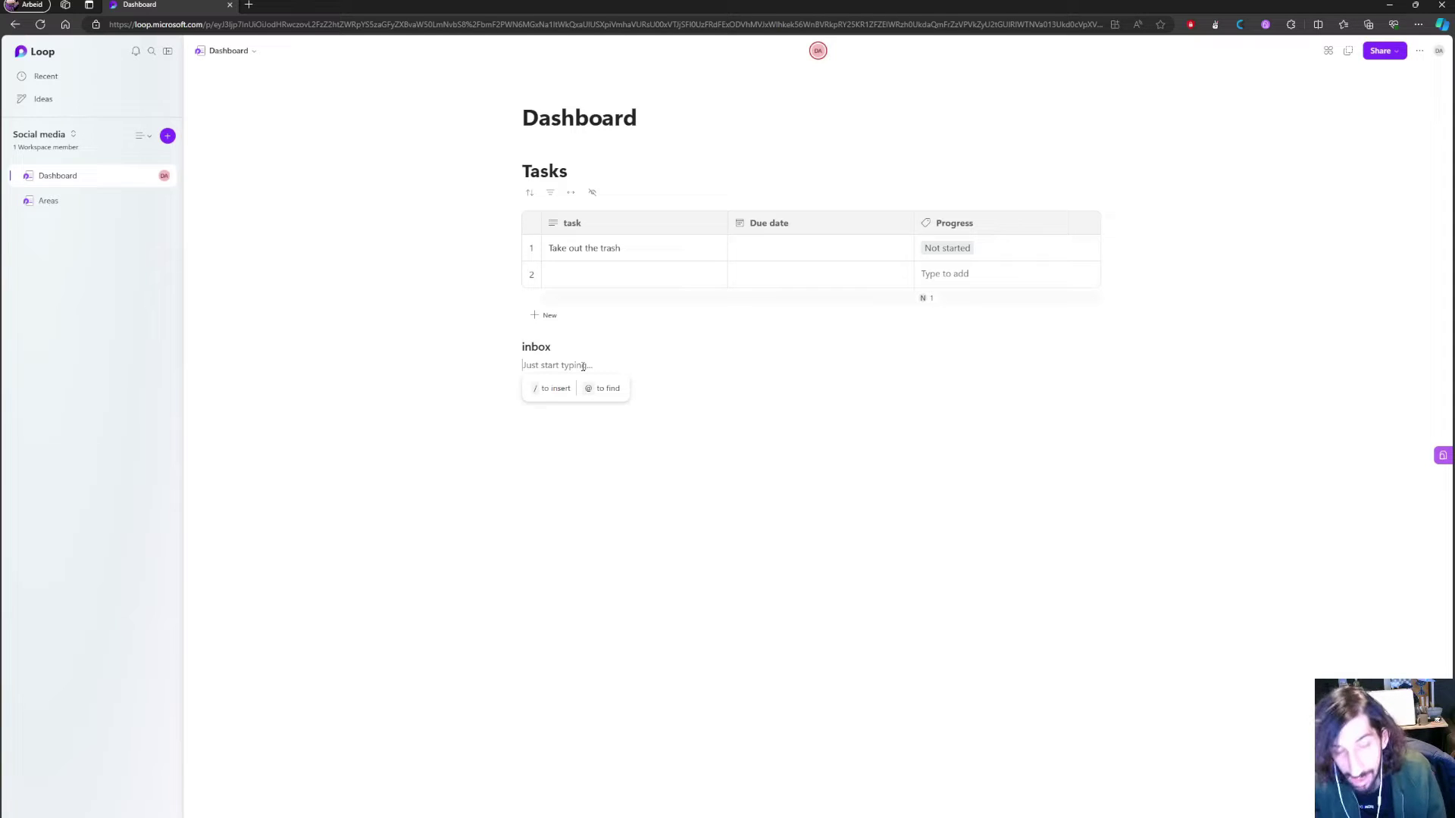
text(- reme)
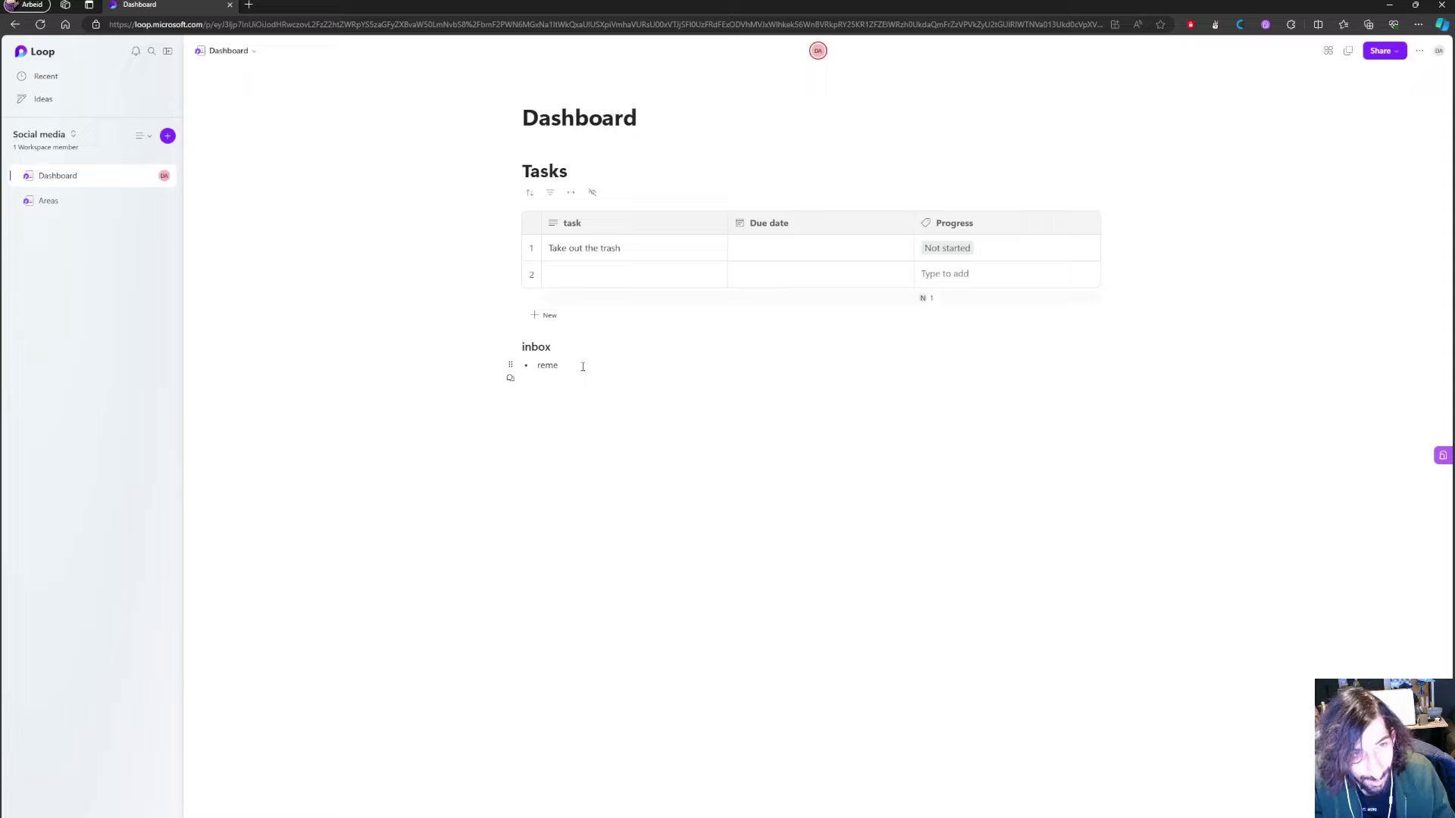
text(mber to payy)
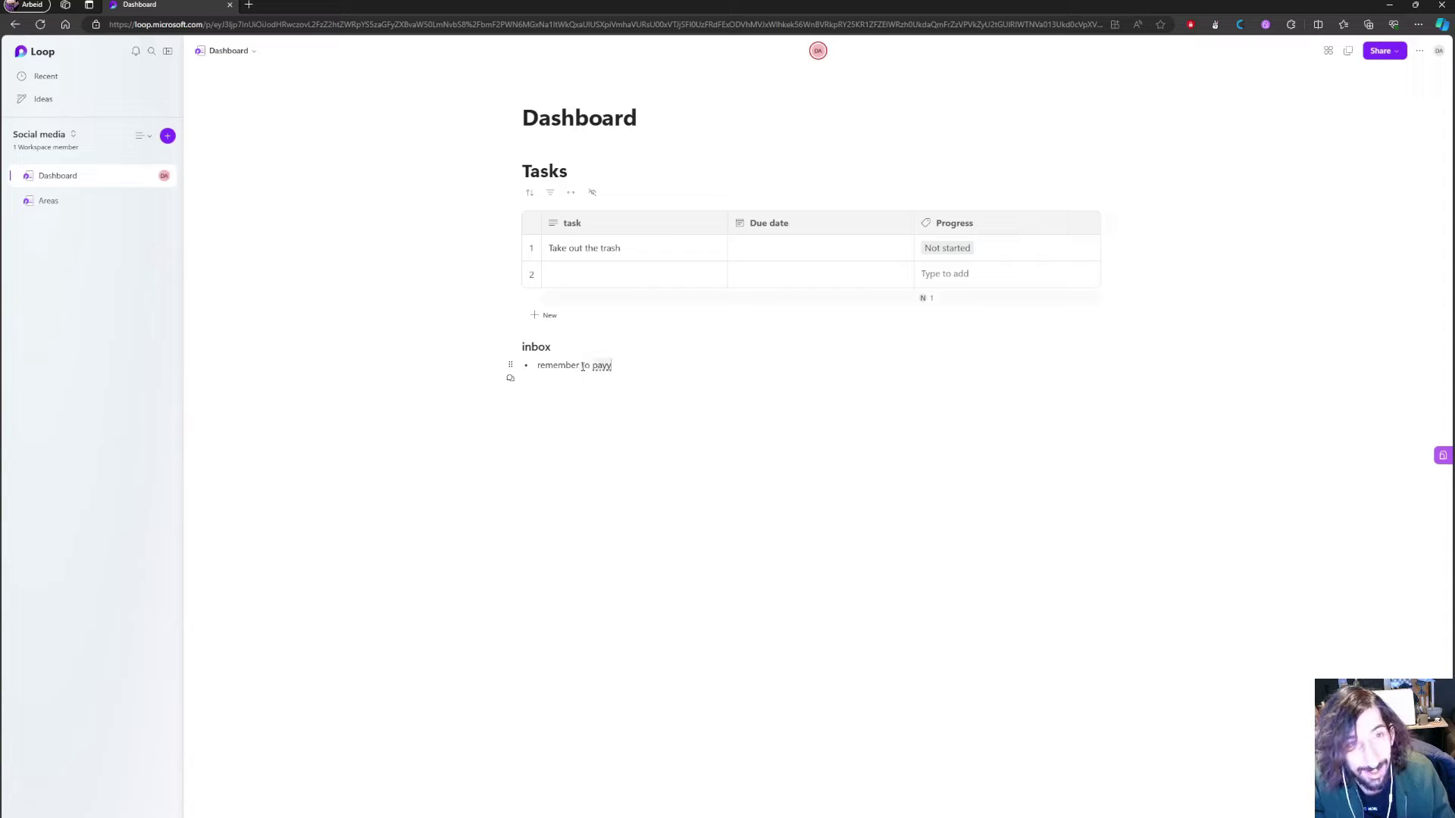
text( bills)
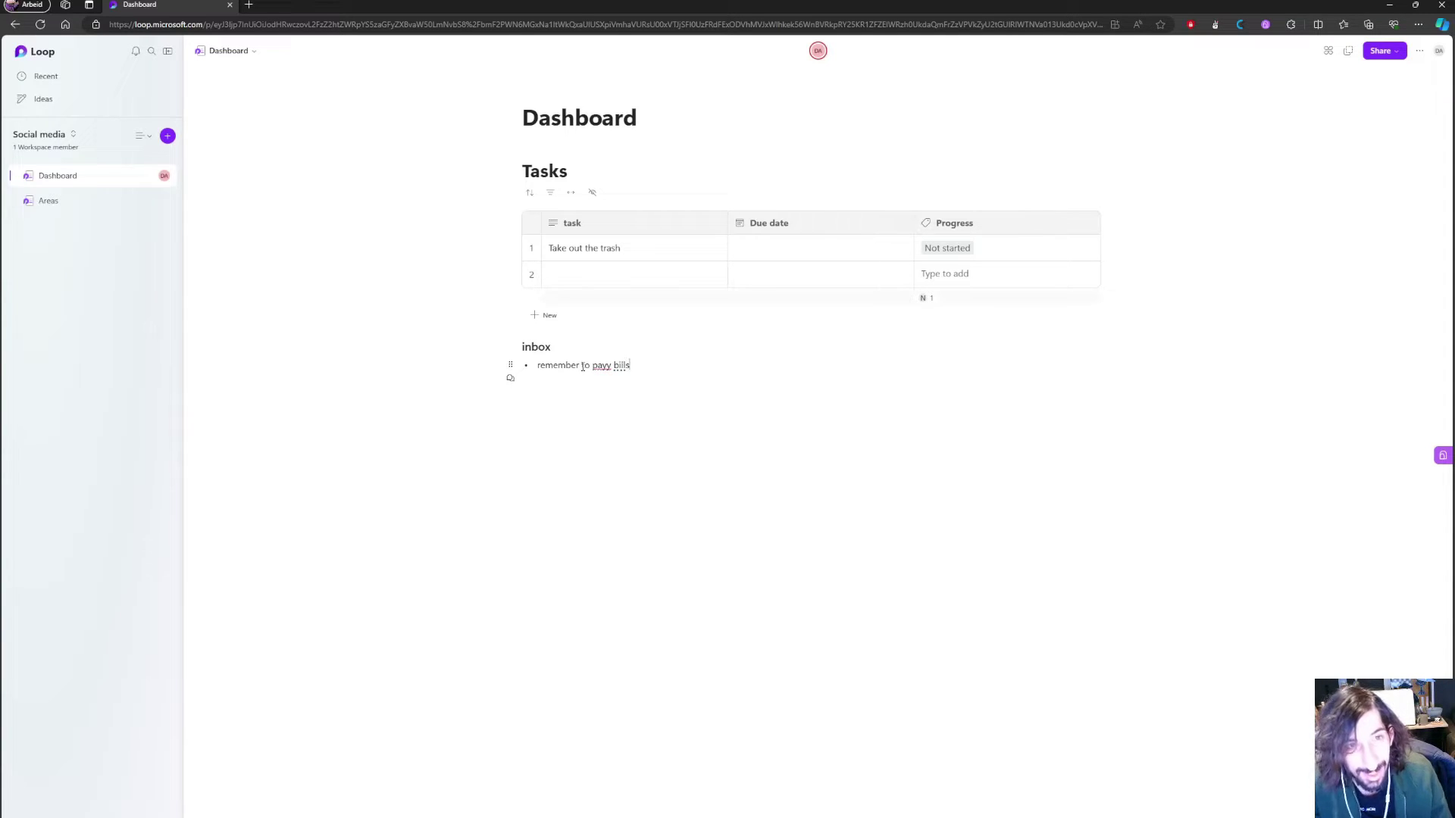
click(603, 365)
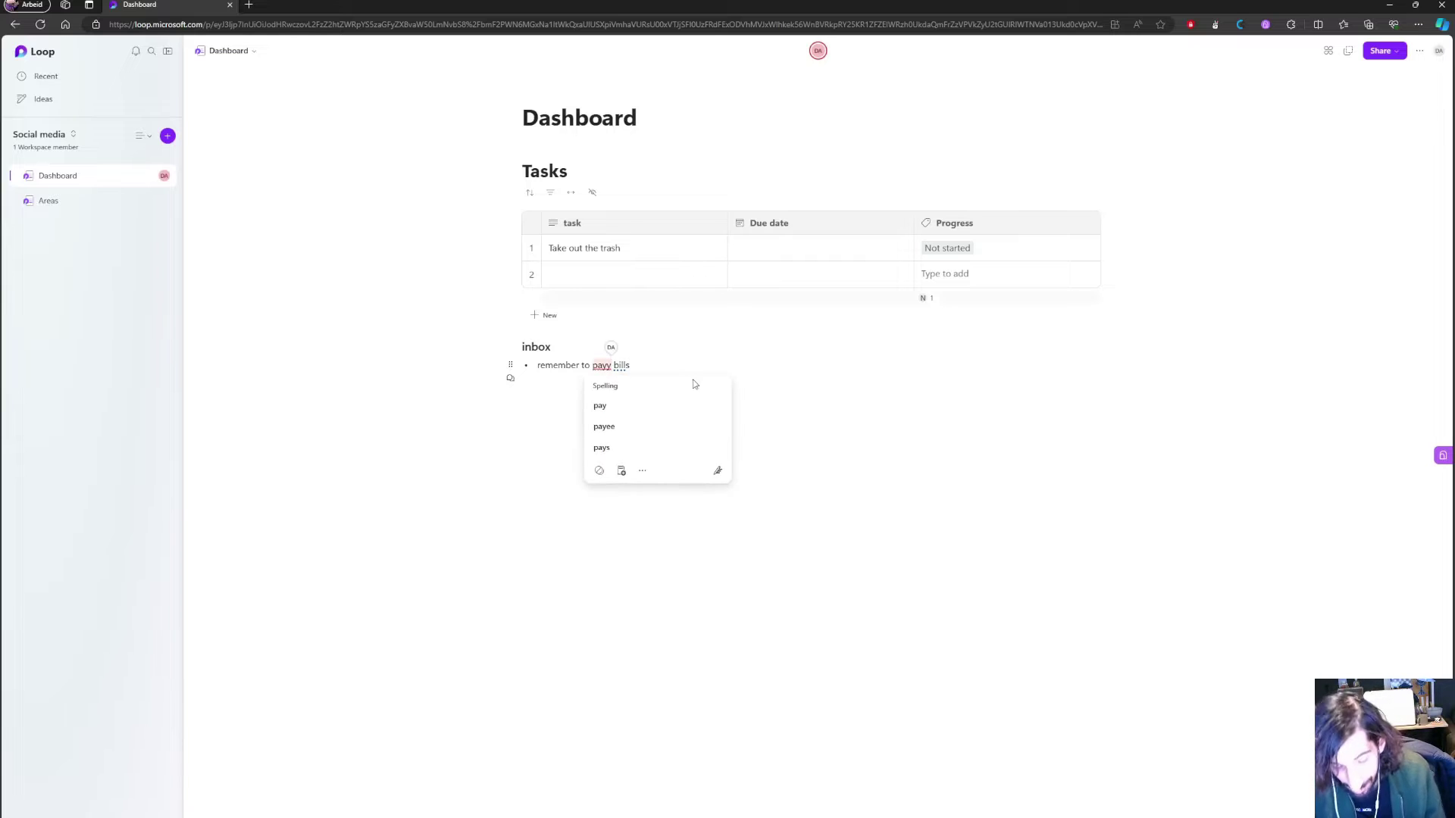
click(690, 383)
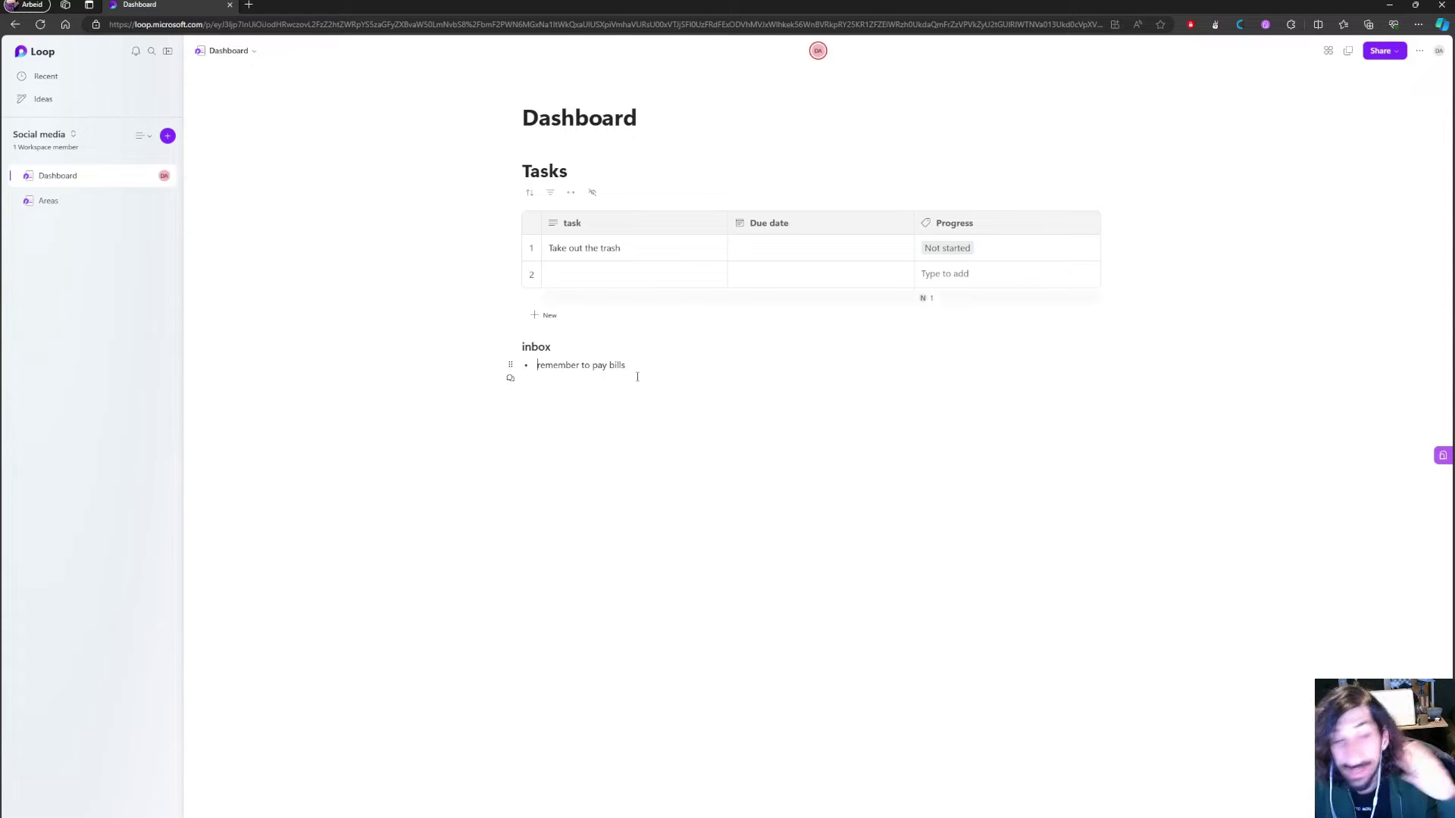
drag(626, 365, 536, 366)
key(ctrl+c)
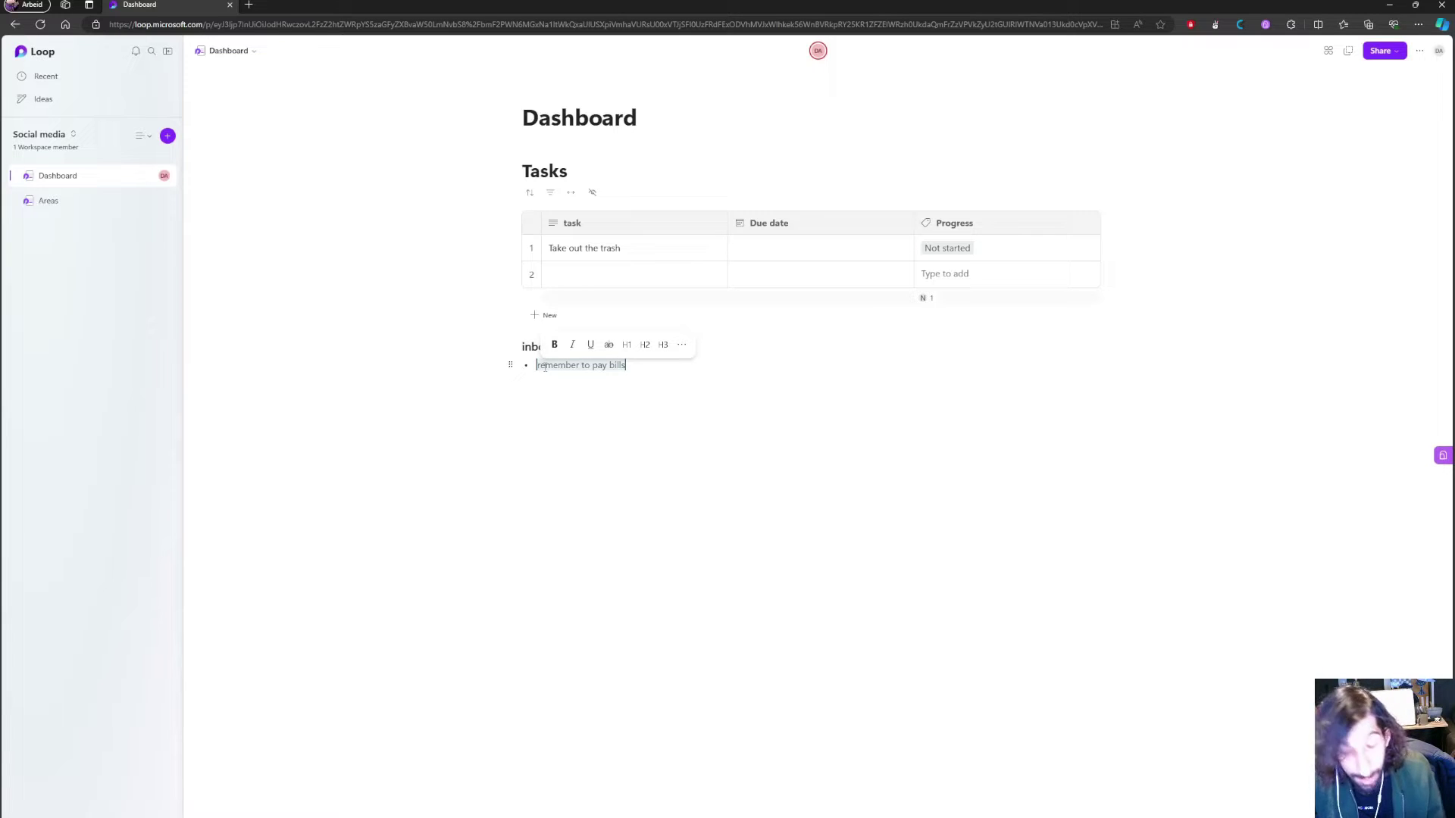
Move the 'remember to pay bills' note into Tasks row 2, due Sun, Nov 26.
key(BackSpace)
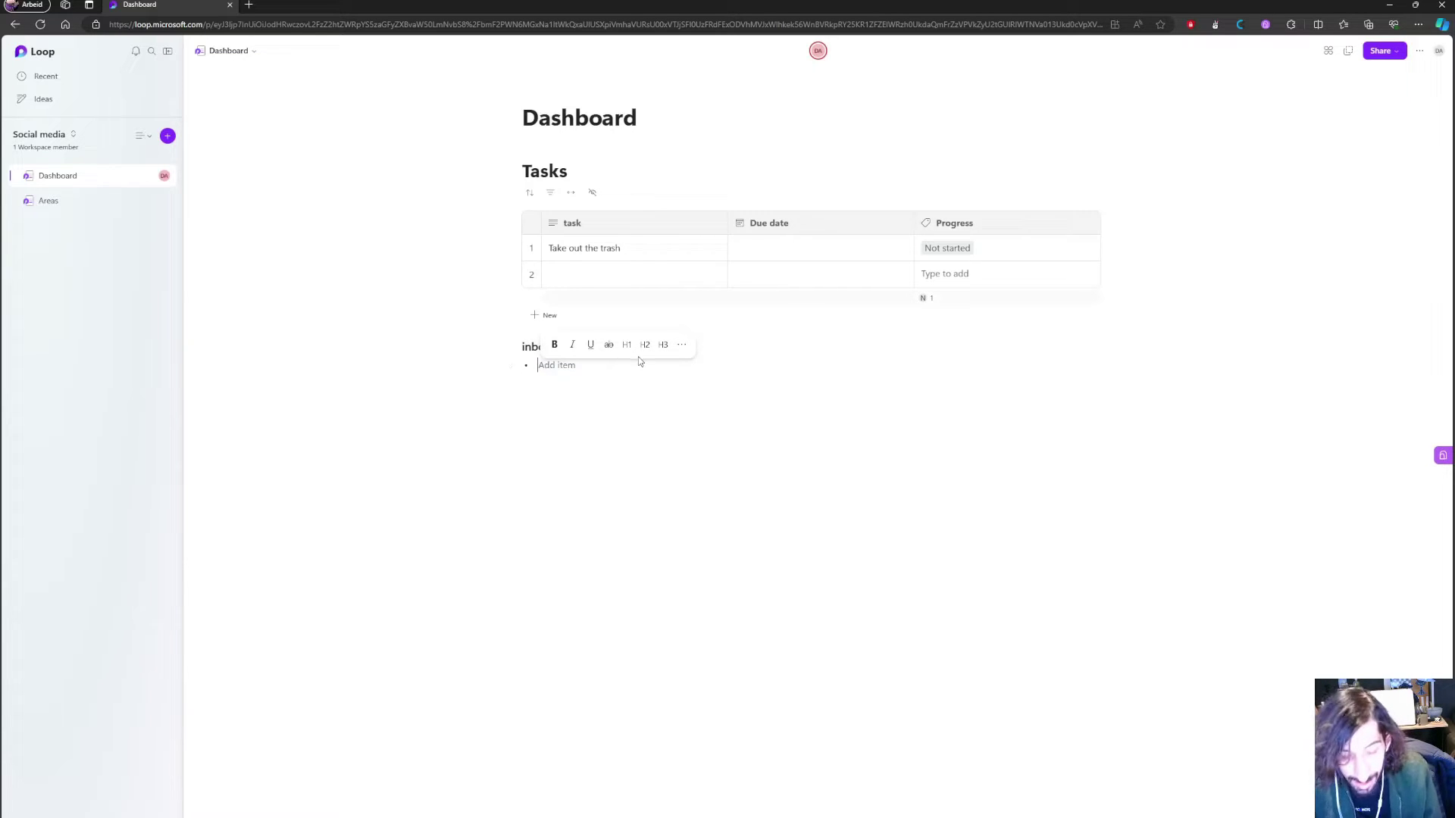
click(581, 277)
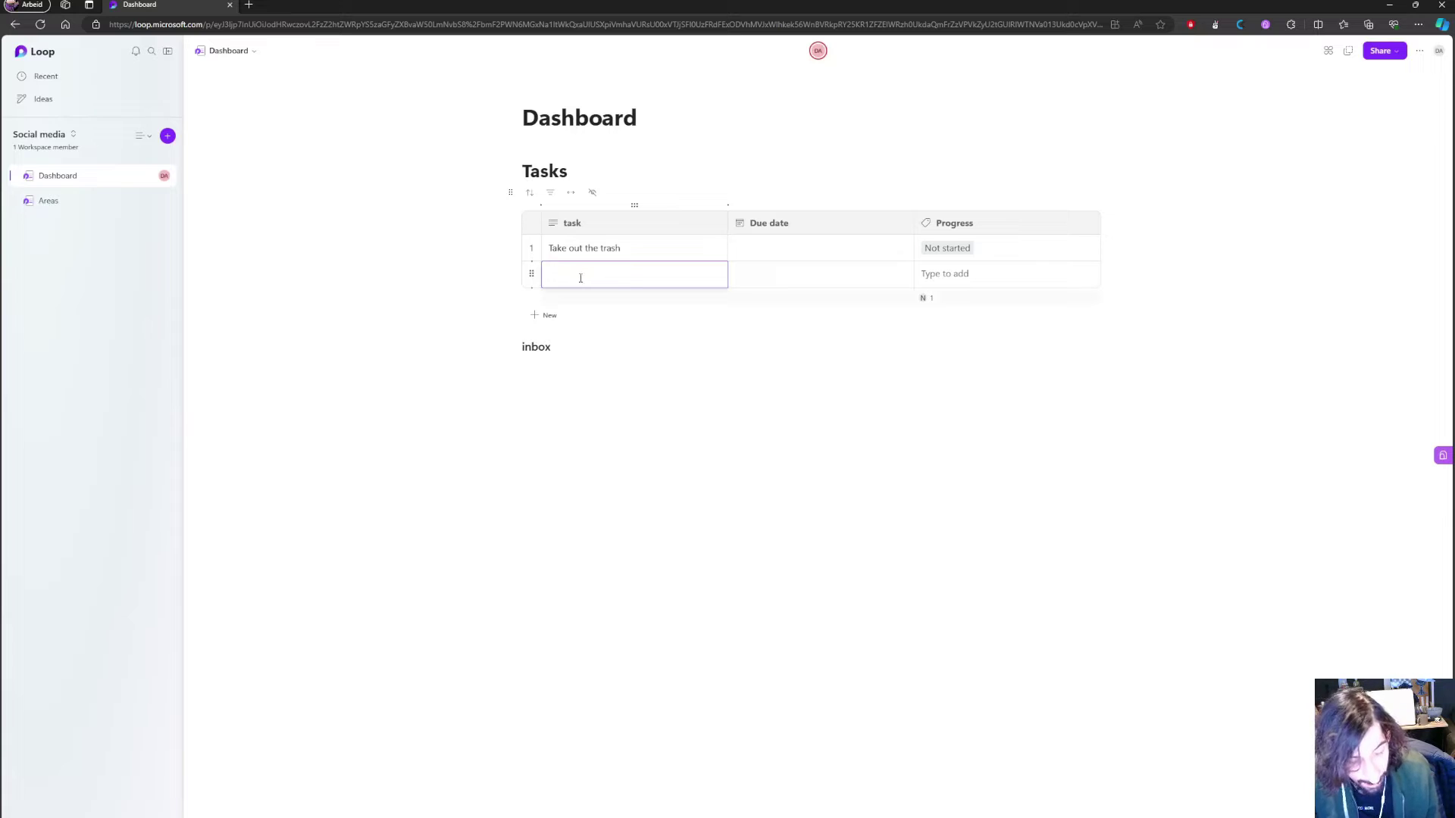
key(ctrl+v)
key(BackSpace)
click(765, 280)
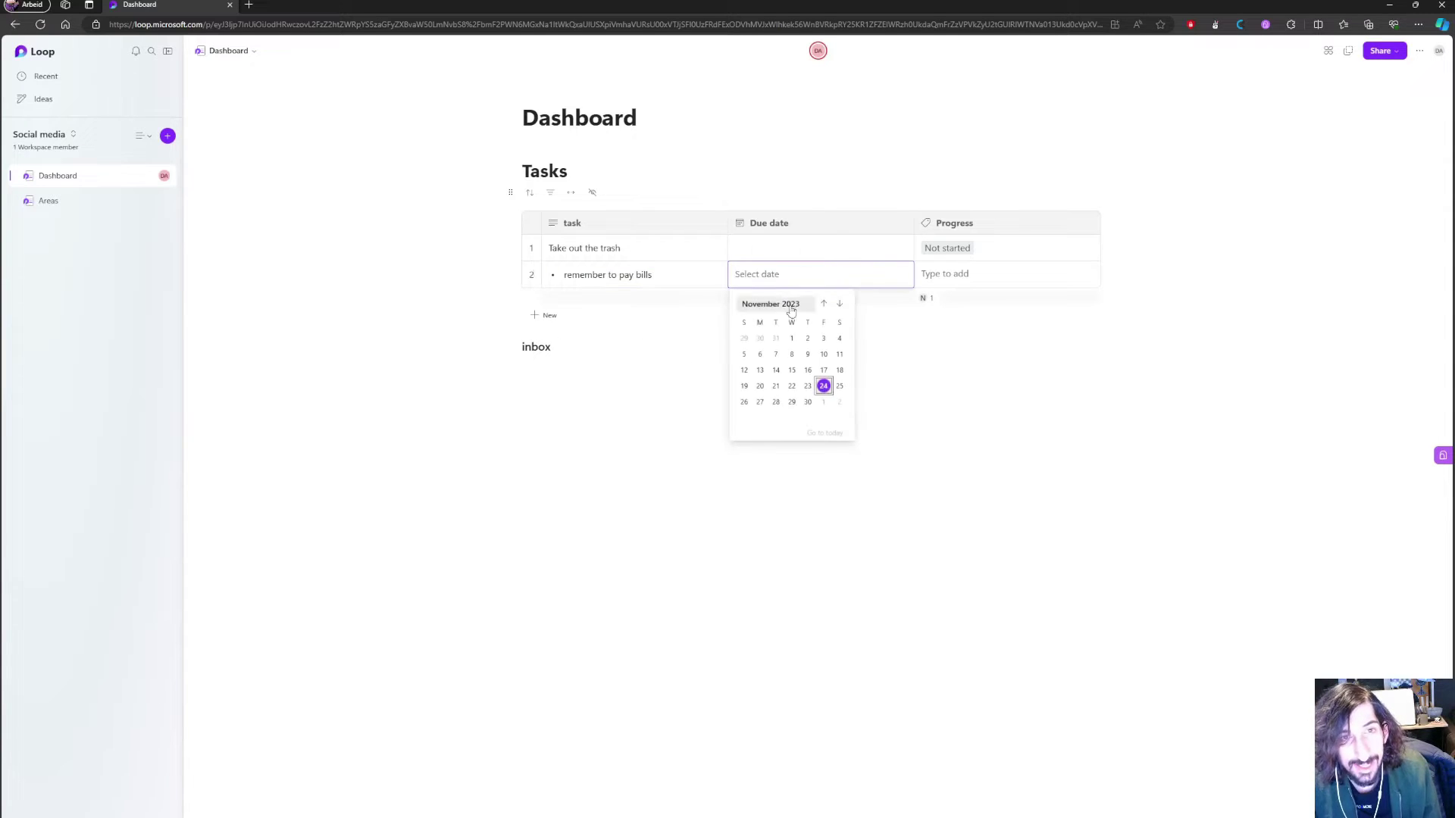
click(744, 401)
click(585, 368)
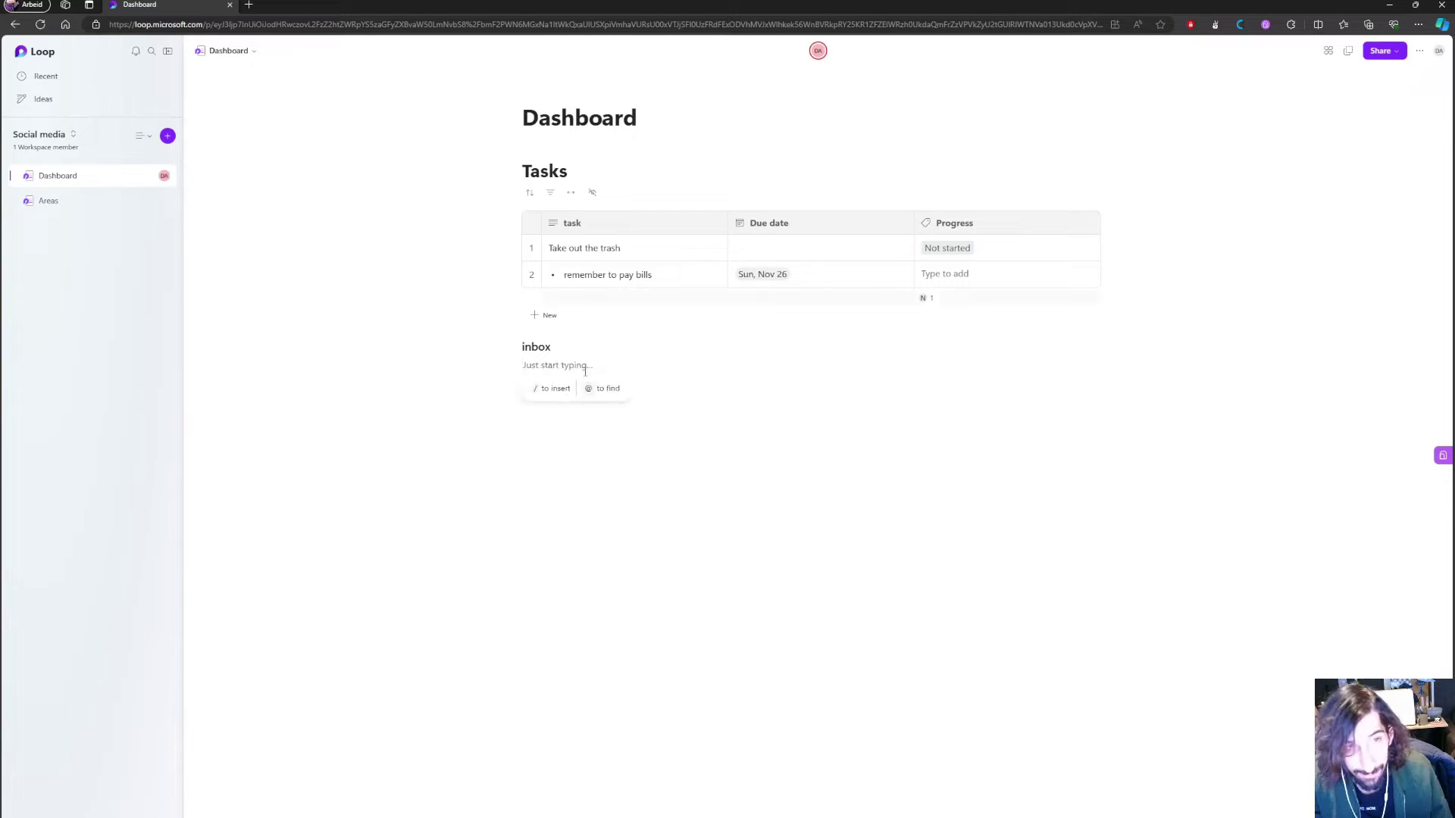
Create a blank page, nest it under Areas, and open it from the sidebar.
click(73, 209)
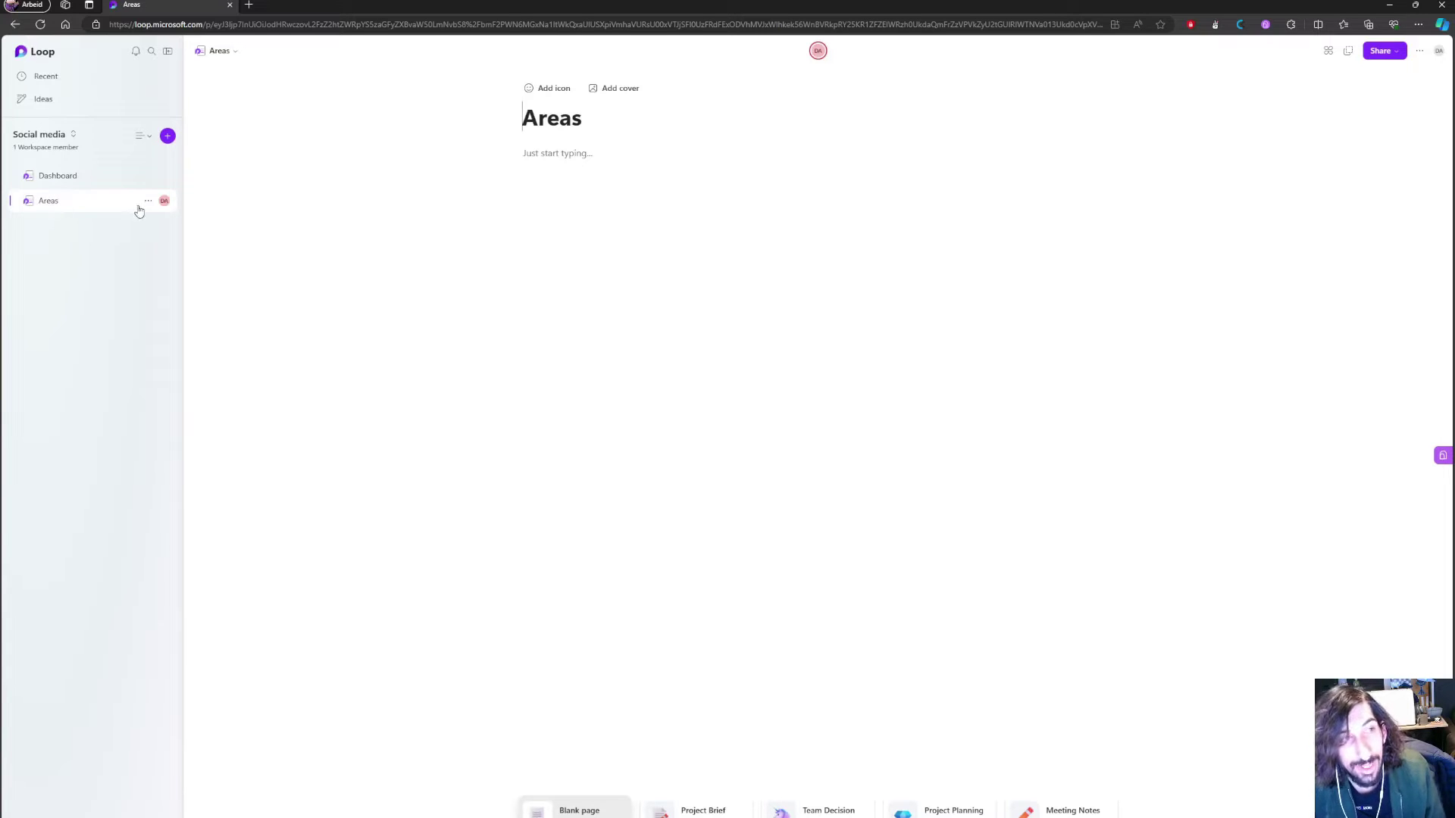
click(168, 136)
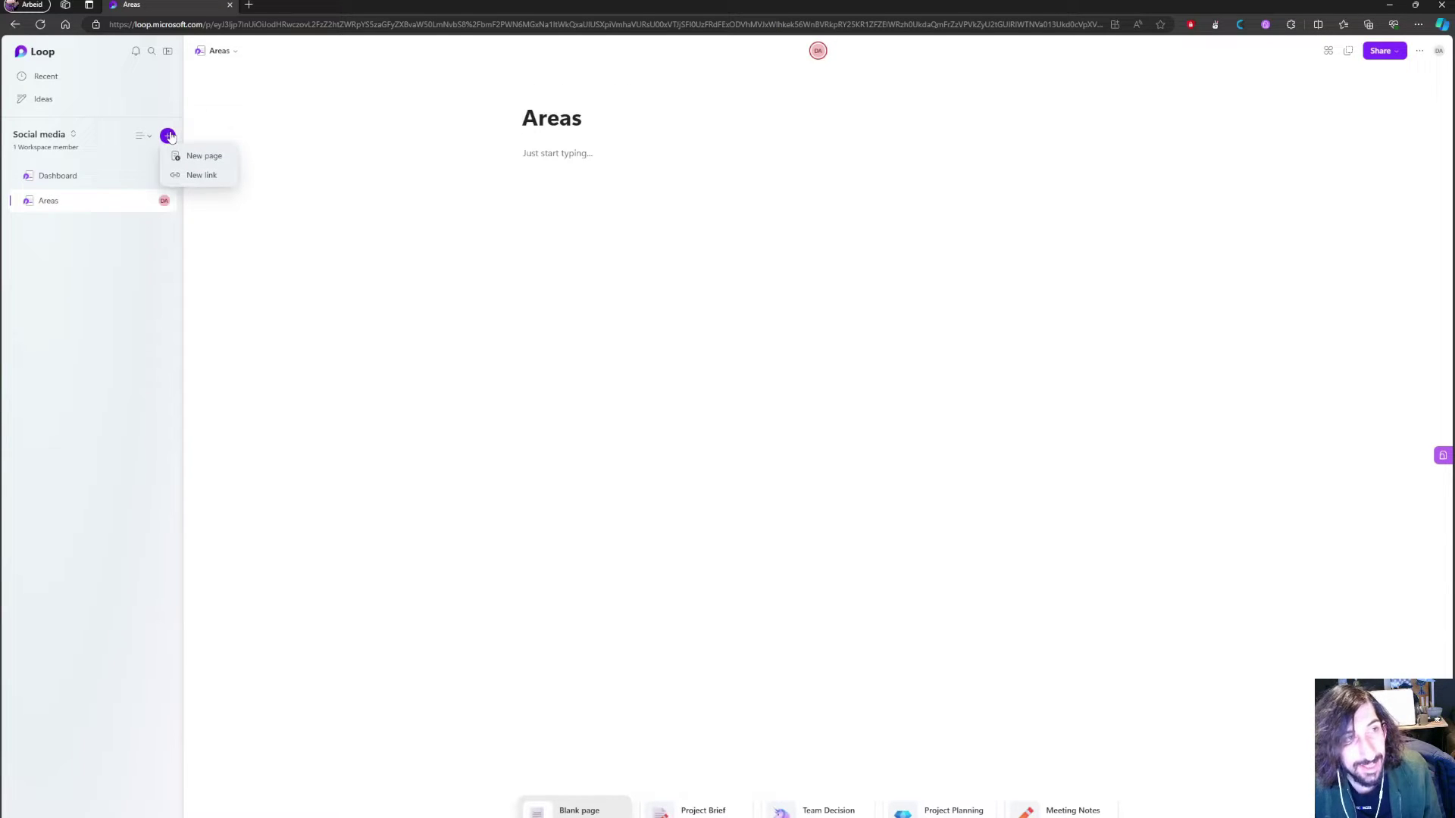
click(204, 156)
drag(114, 176, 62, 232)
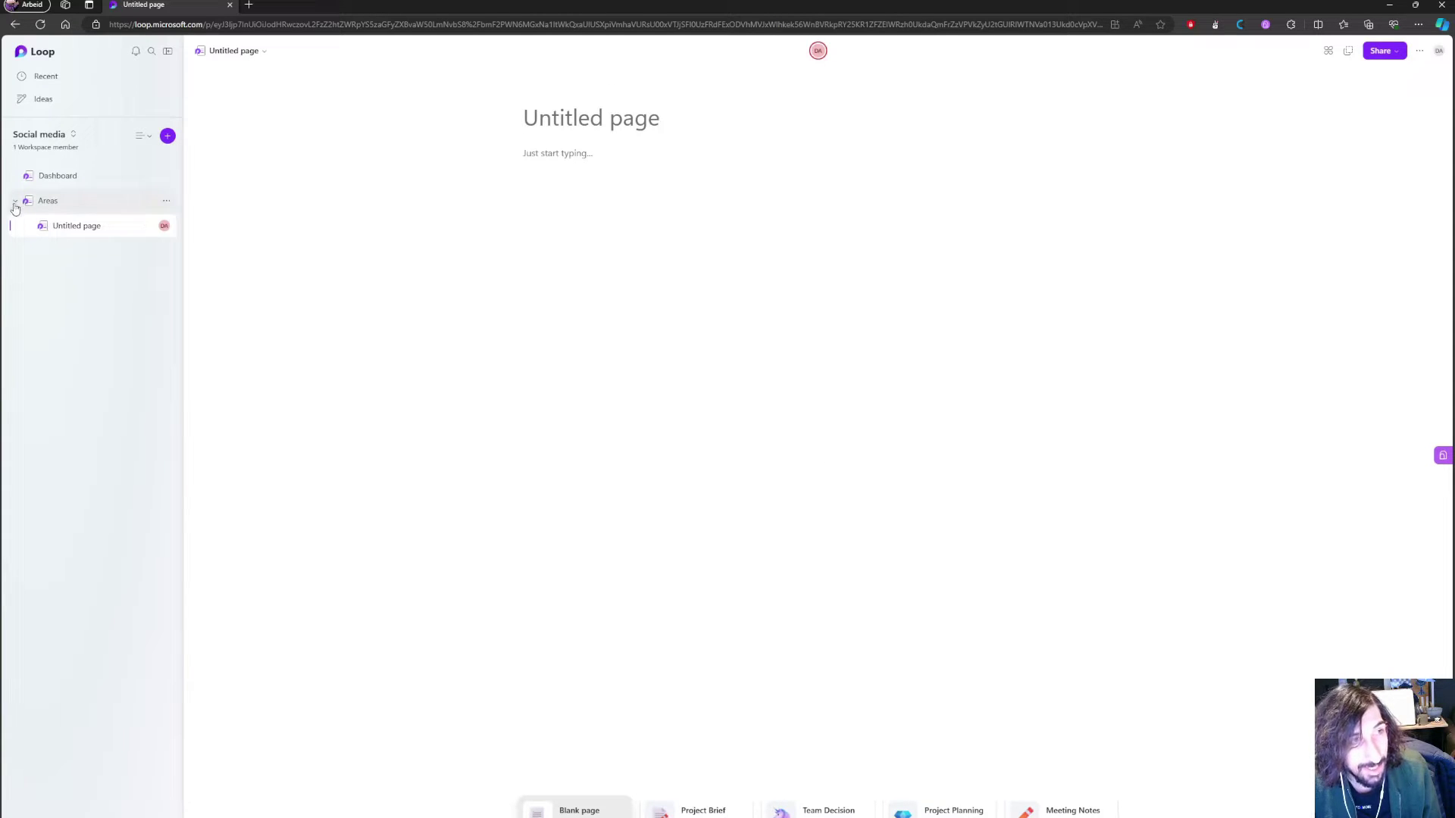
click(51, 203)
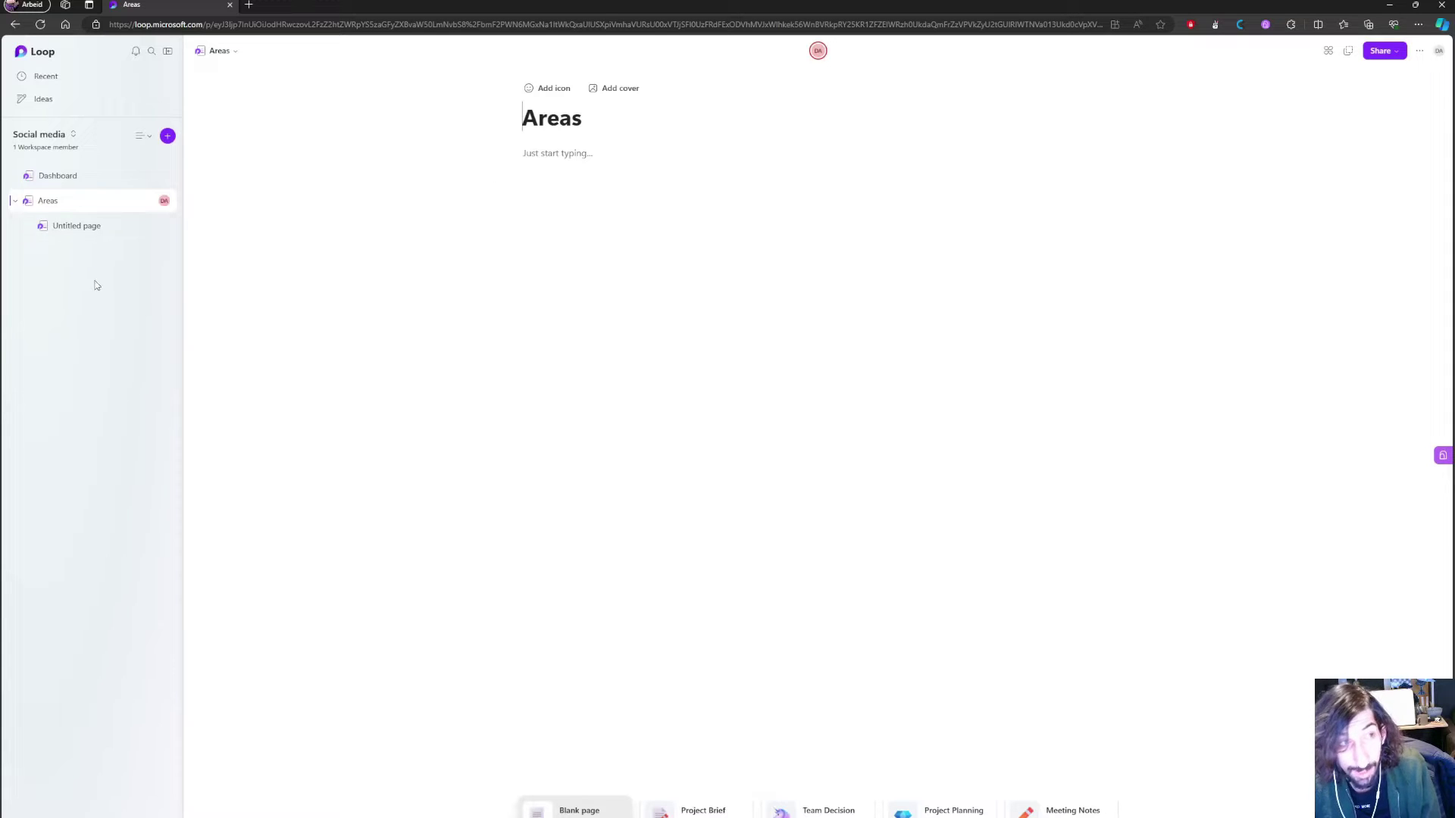
click(92, 227)
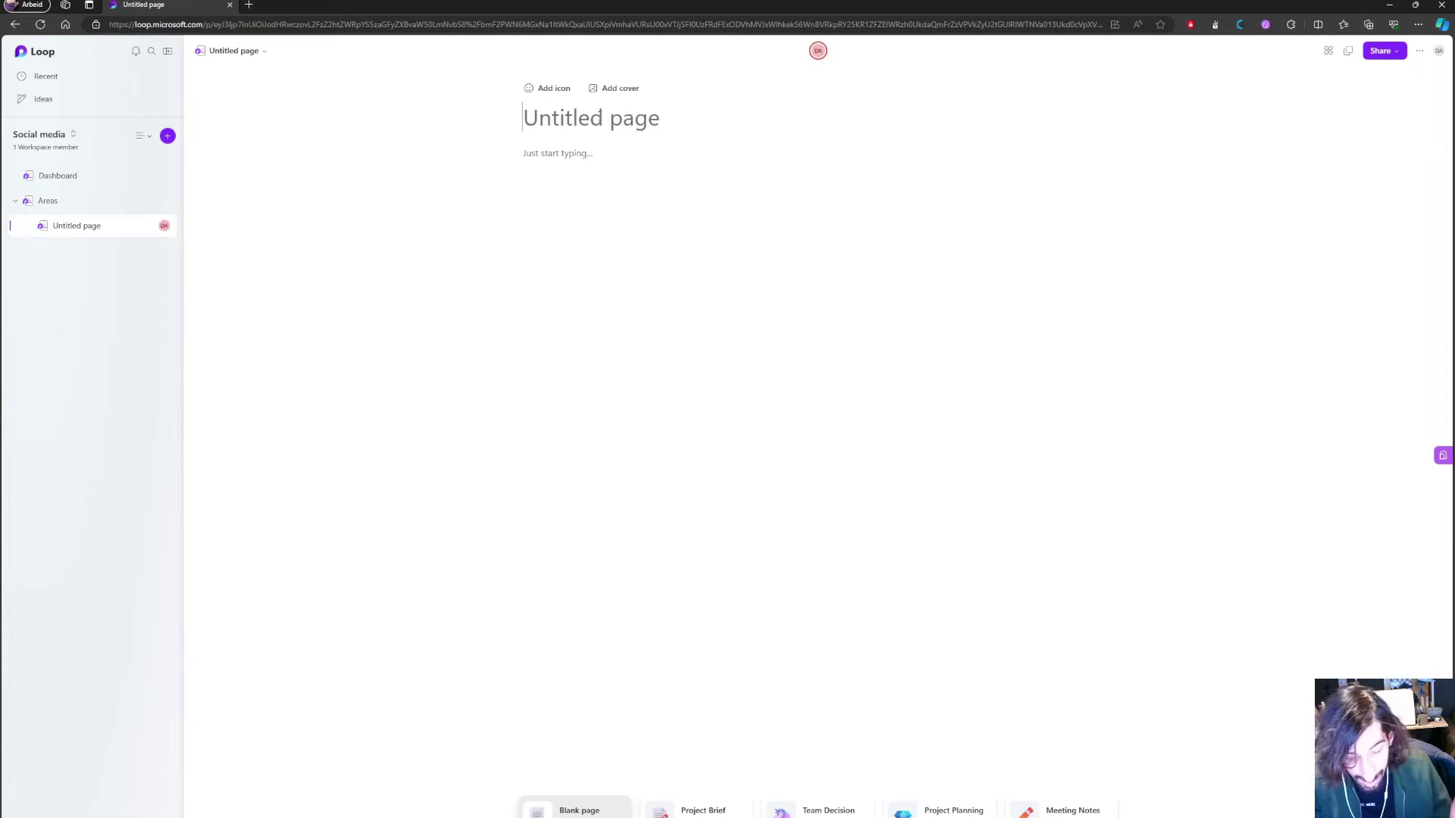
Title the page 'Social media' and insert a table in its body.
text(Social media)
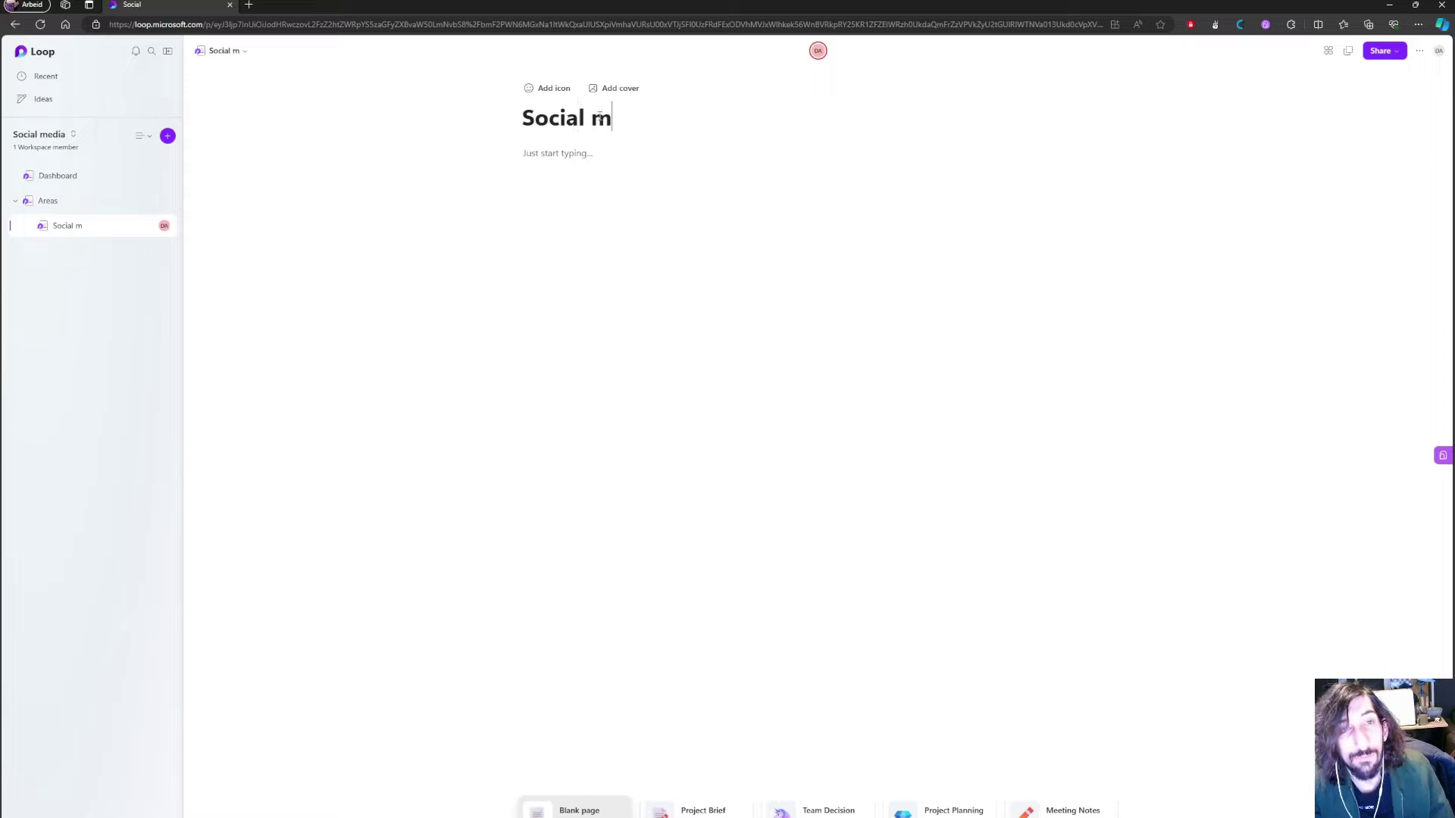
click(616, 169)
text(/)
click(597, 190)
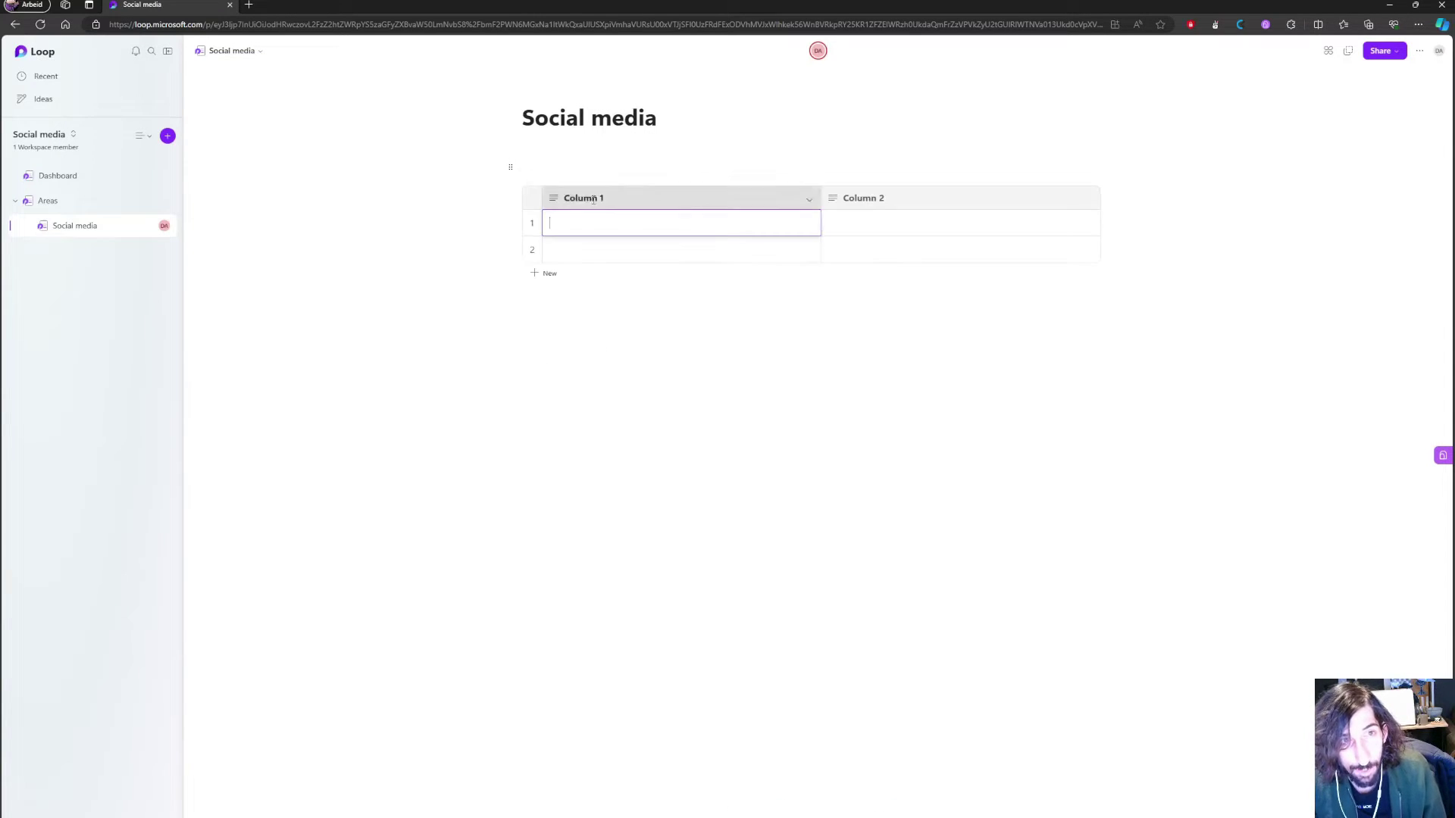
Rename the first column 'Social media ideas' and enter 'Microsoft loop video' in row 1.
click(626, 198)
key(ctrl+a)
text(Social media)
key(Return)
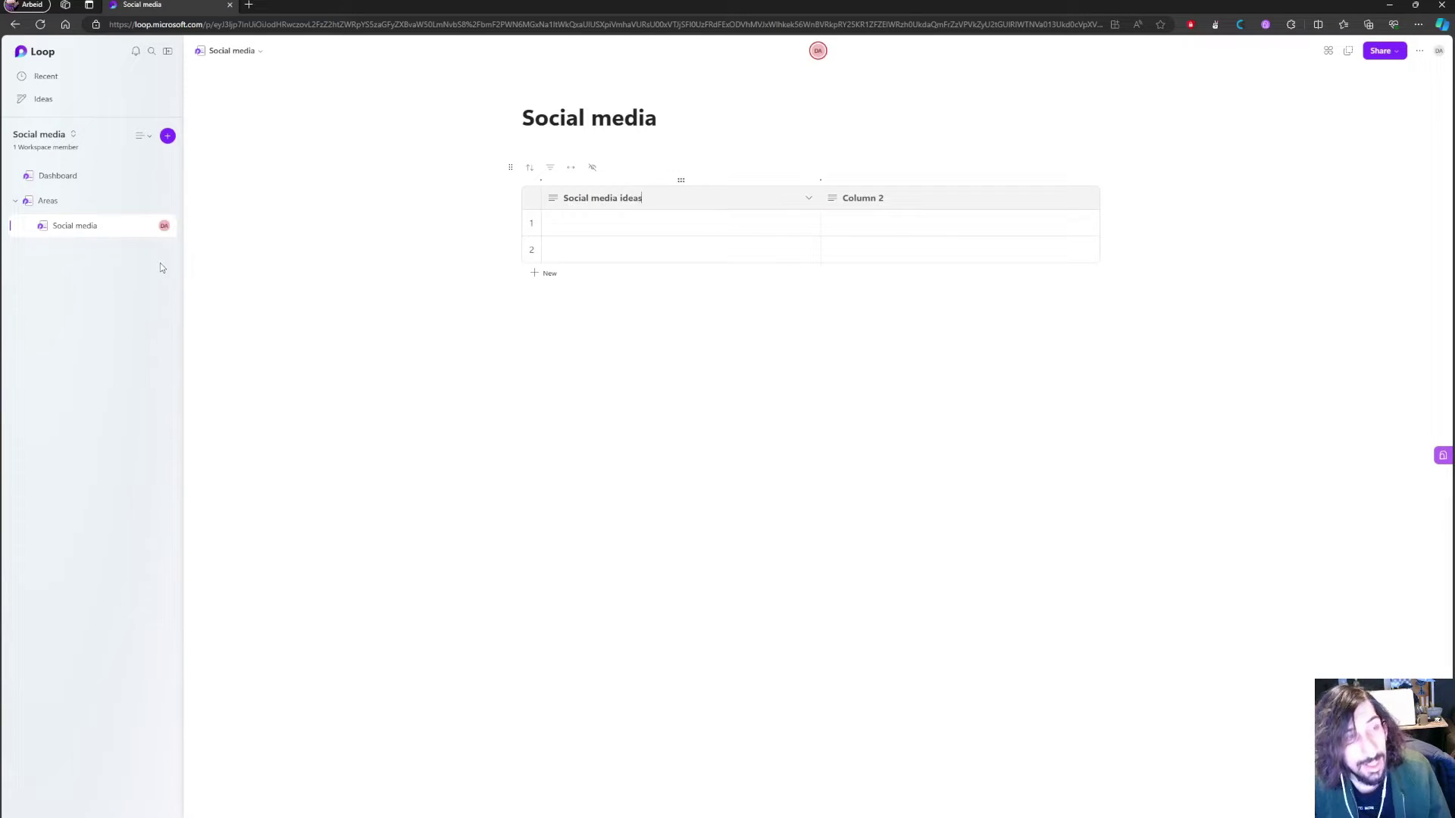
click(594, 217)
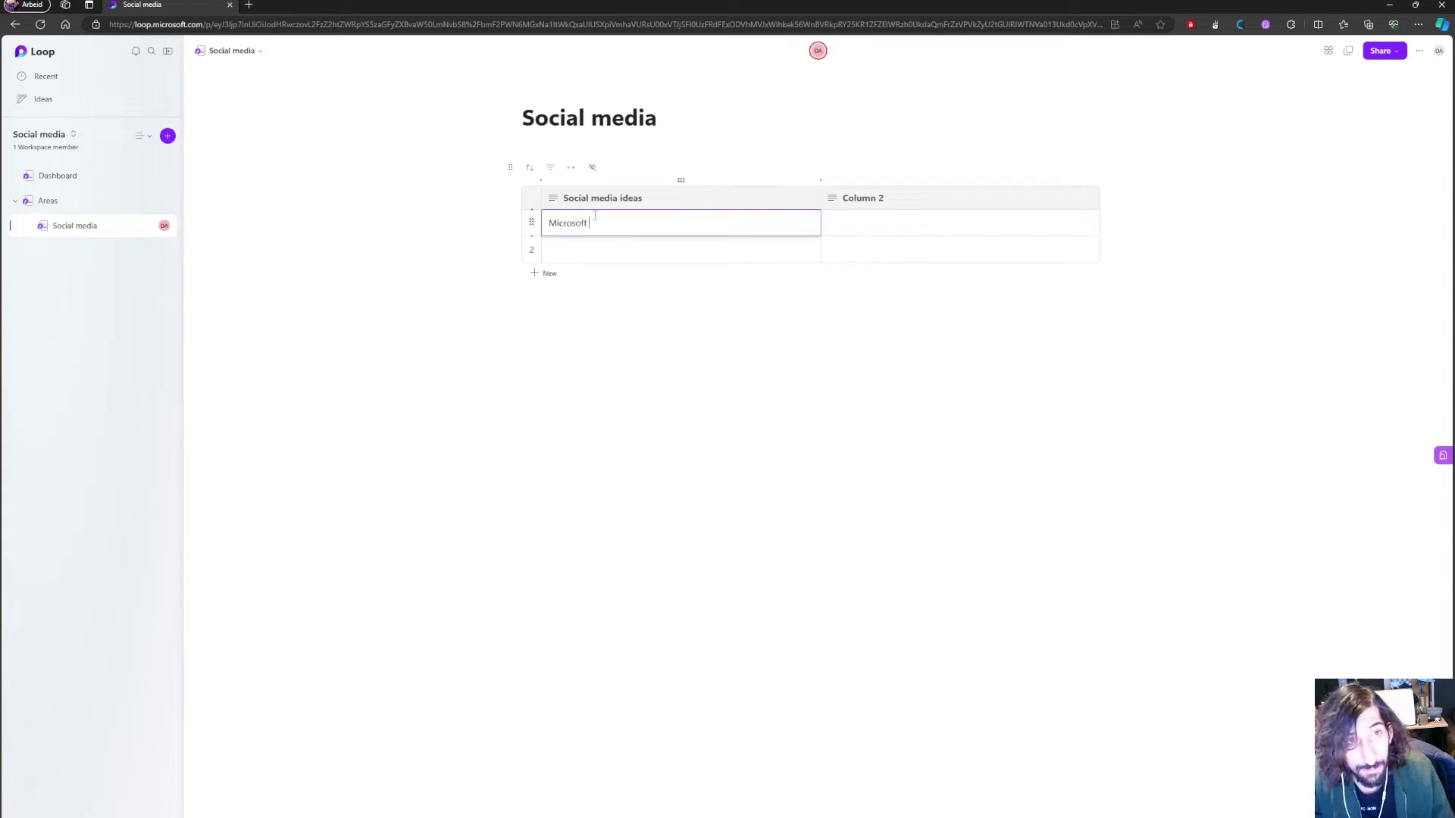
text(Microsoft loop video)
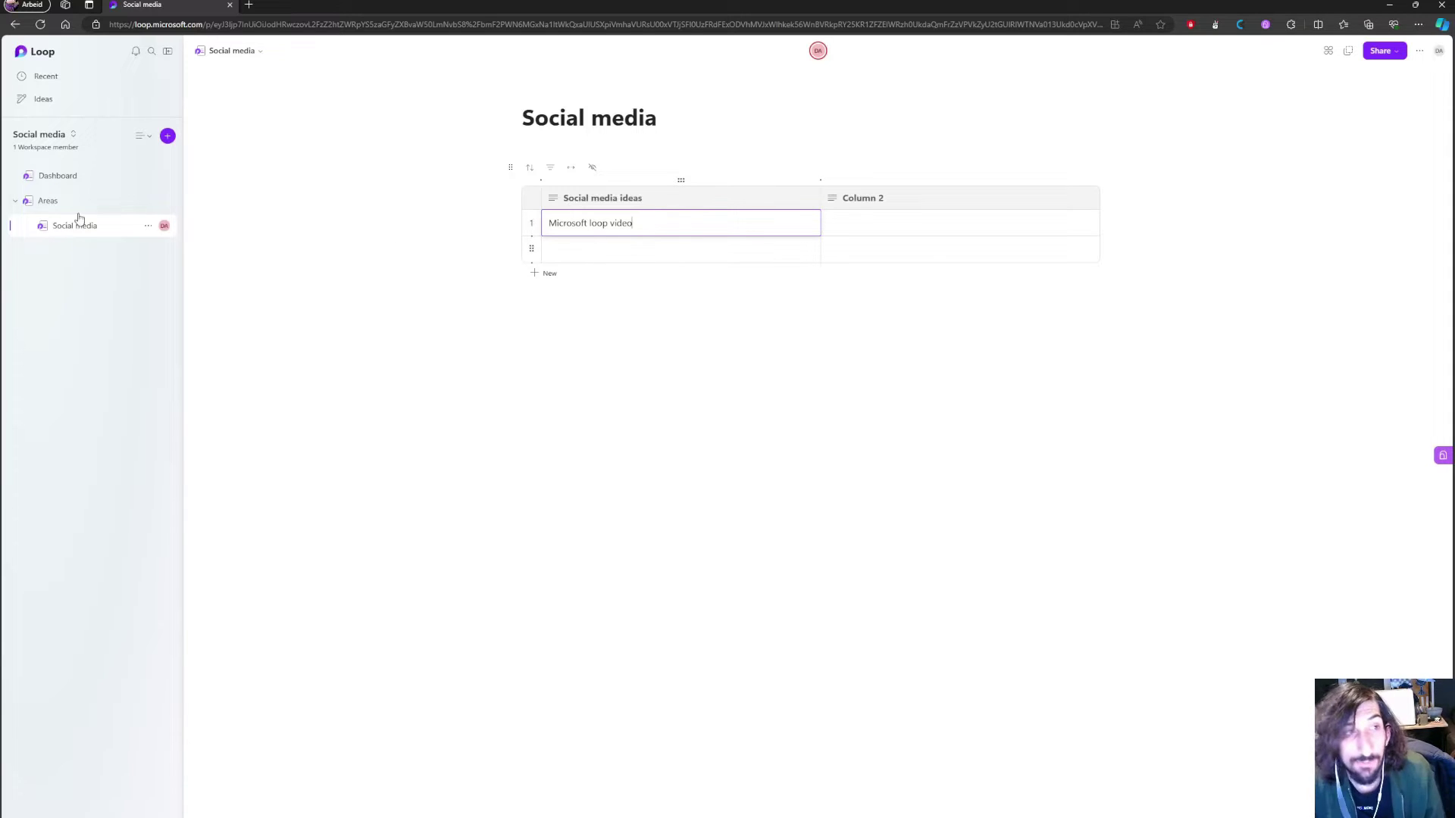
click(168, 136)
Create a new page titled 'Microsoft loop video' nested under Social media.
click(204, 161)
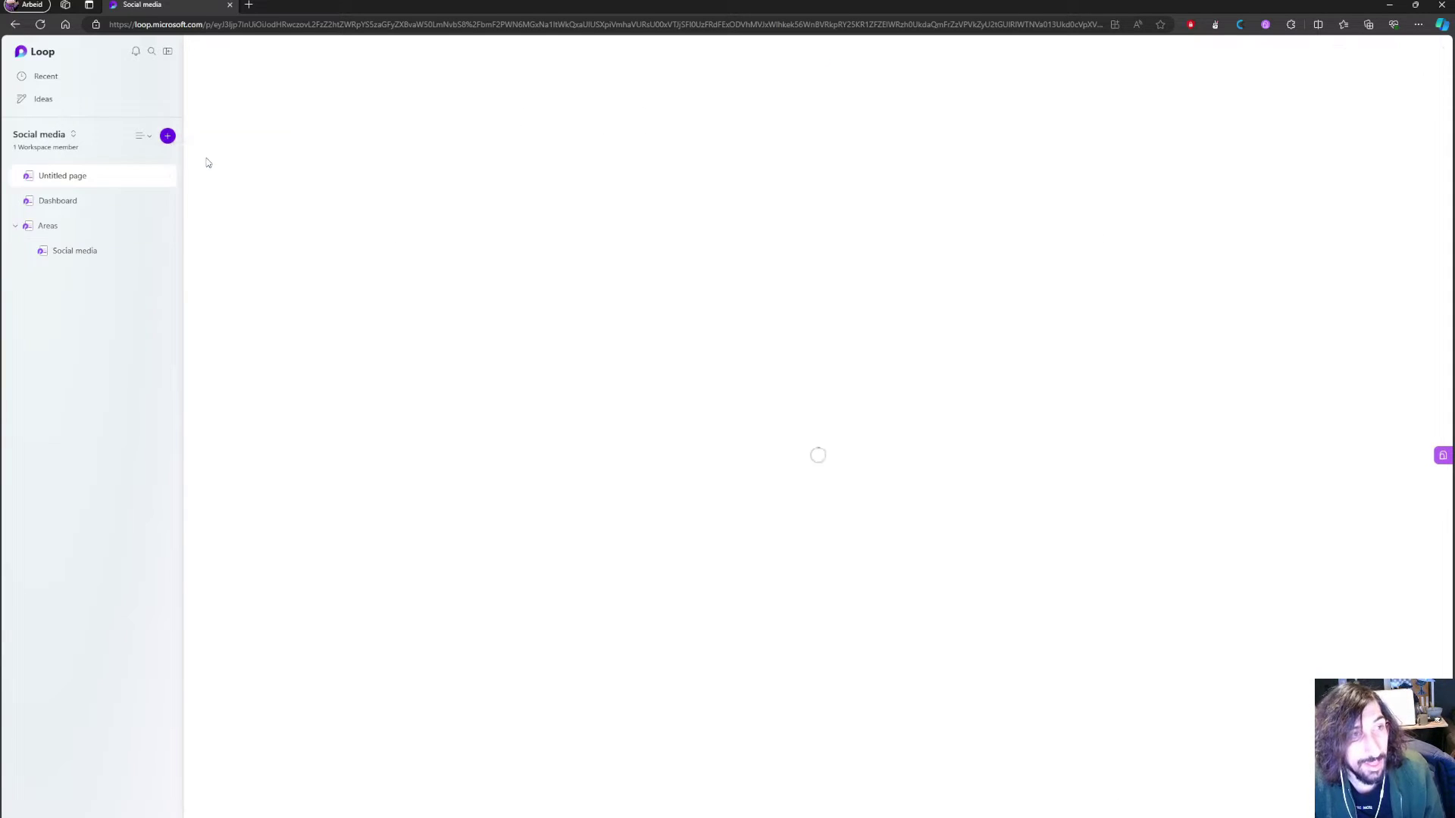
drag(102, 175, 98, 252)
click(575, 128)
text(Micro)
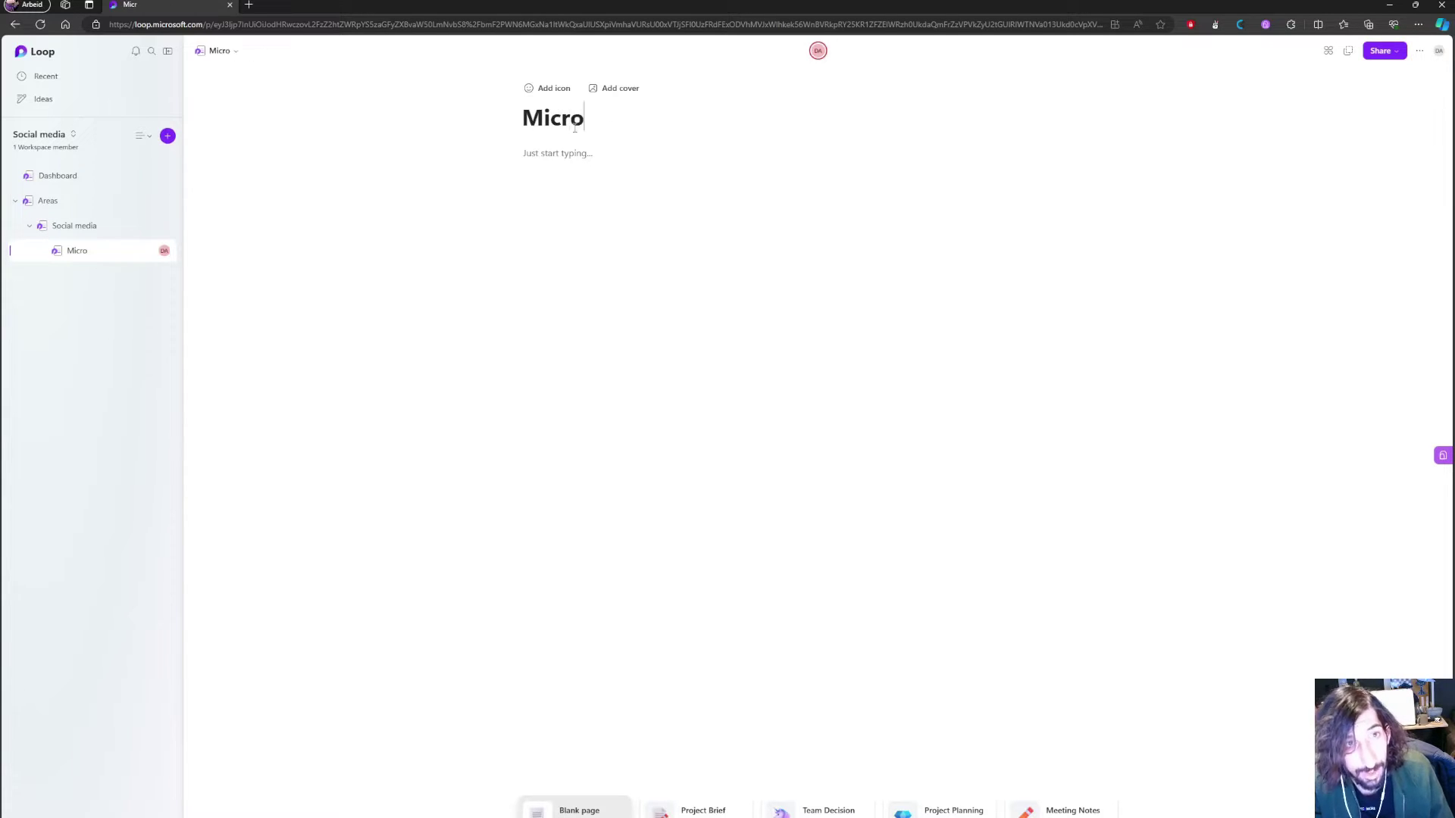
text(soft loop v)
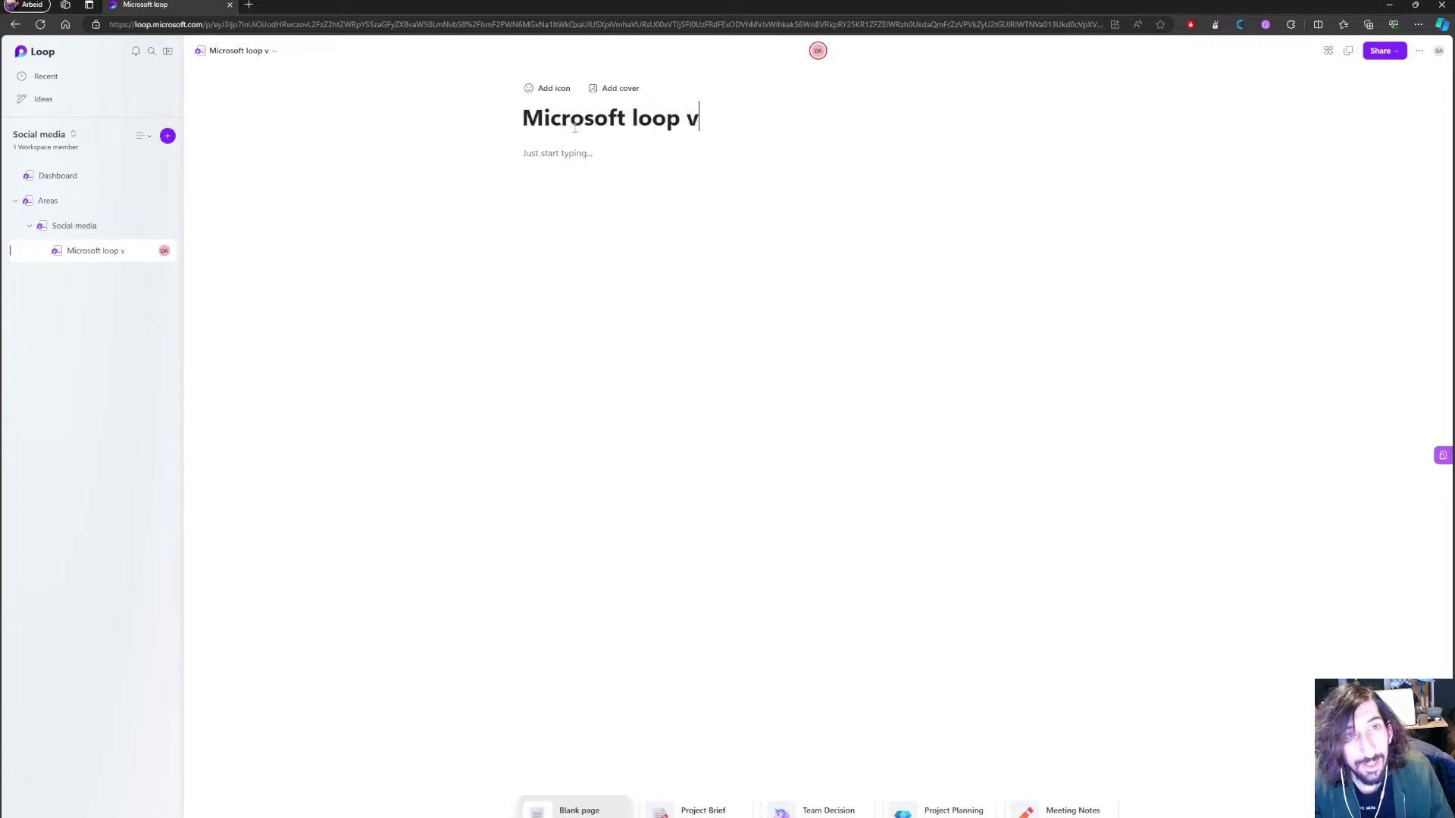
text(ideo)
On the Social media page, clear the 'Microsoft loop video' cell text and try an @ mention.
click(105, 230)
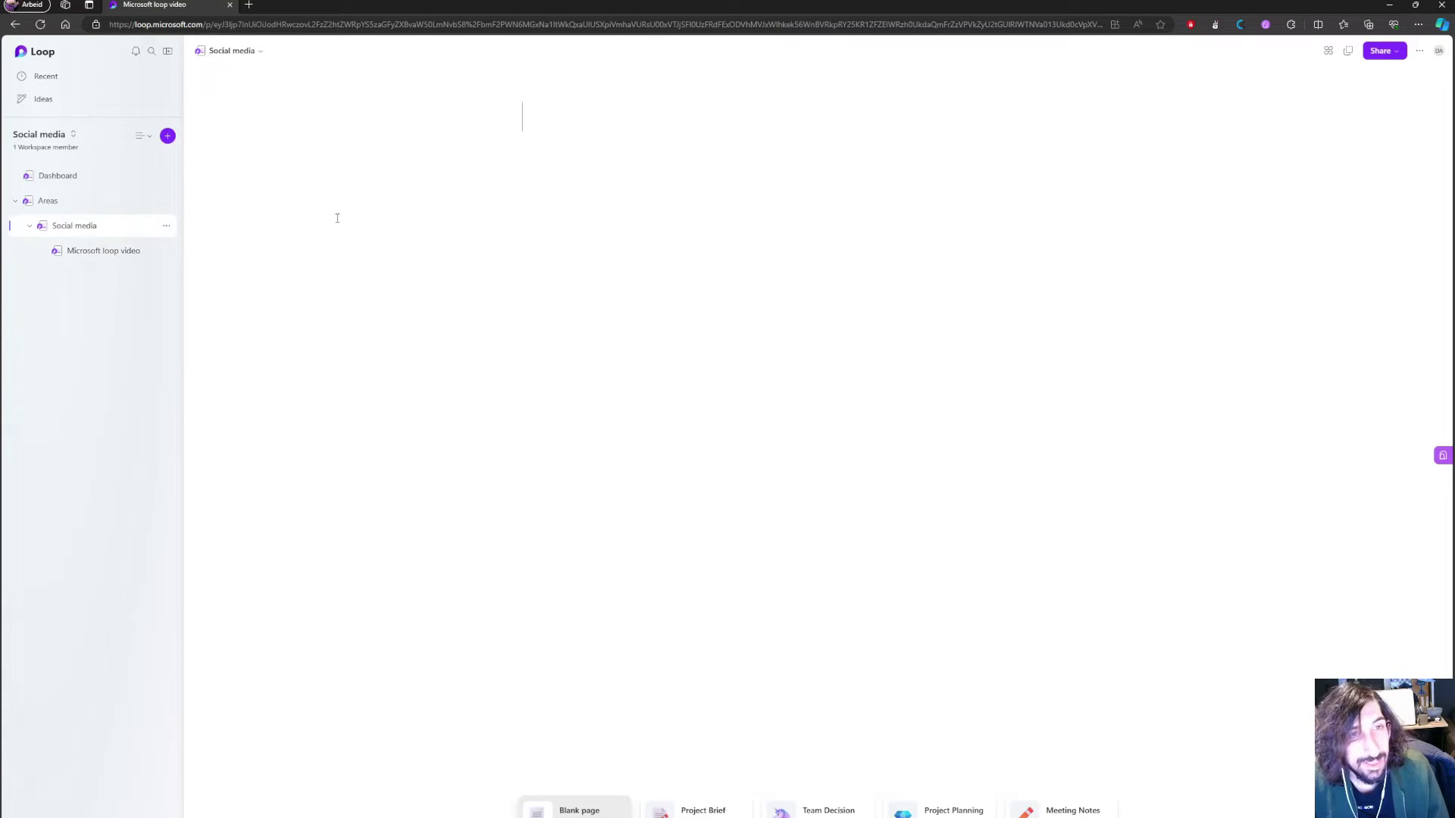
click(666, 224)
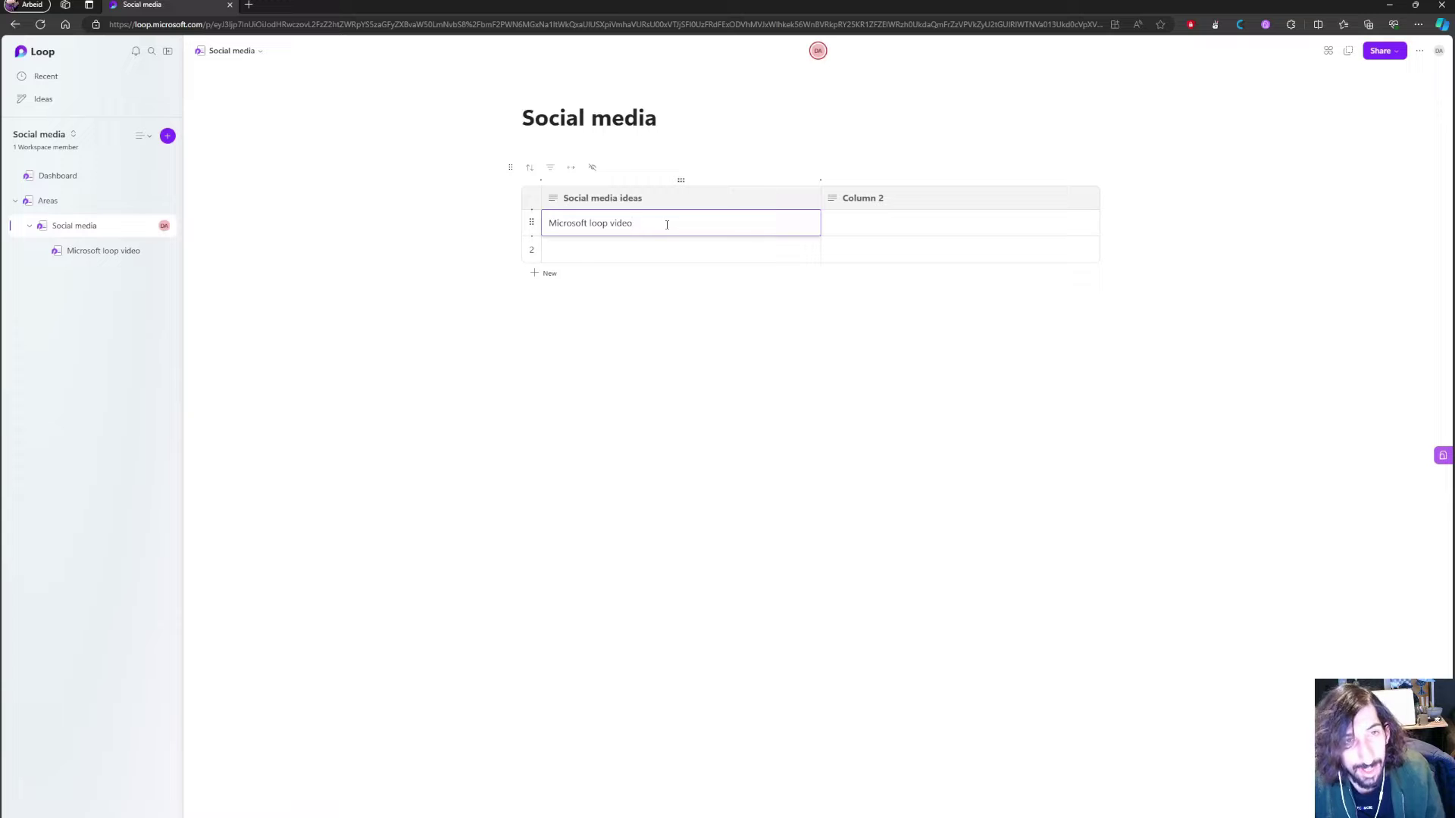
drag(640, 222, 548, 222)
key(BackSpace)
text(@)
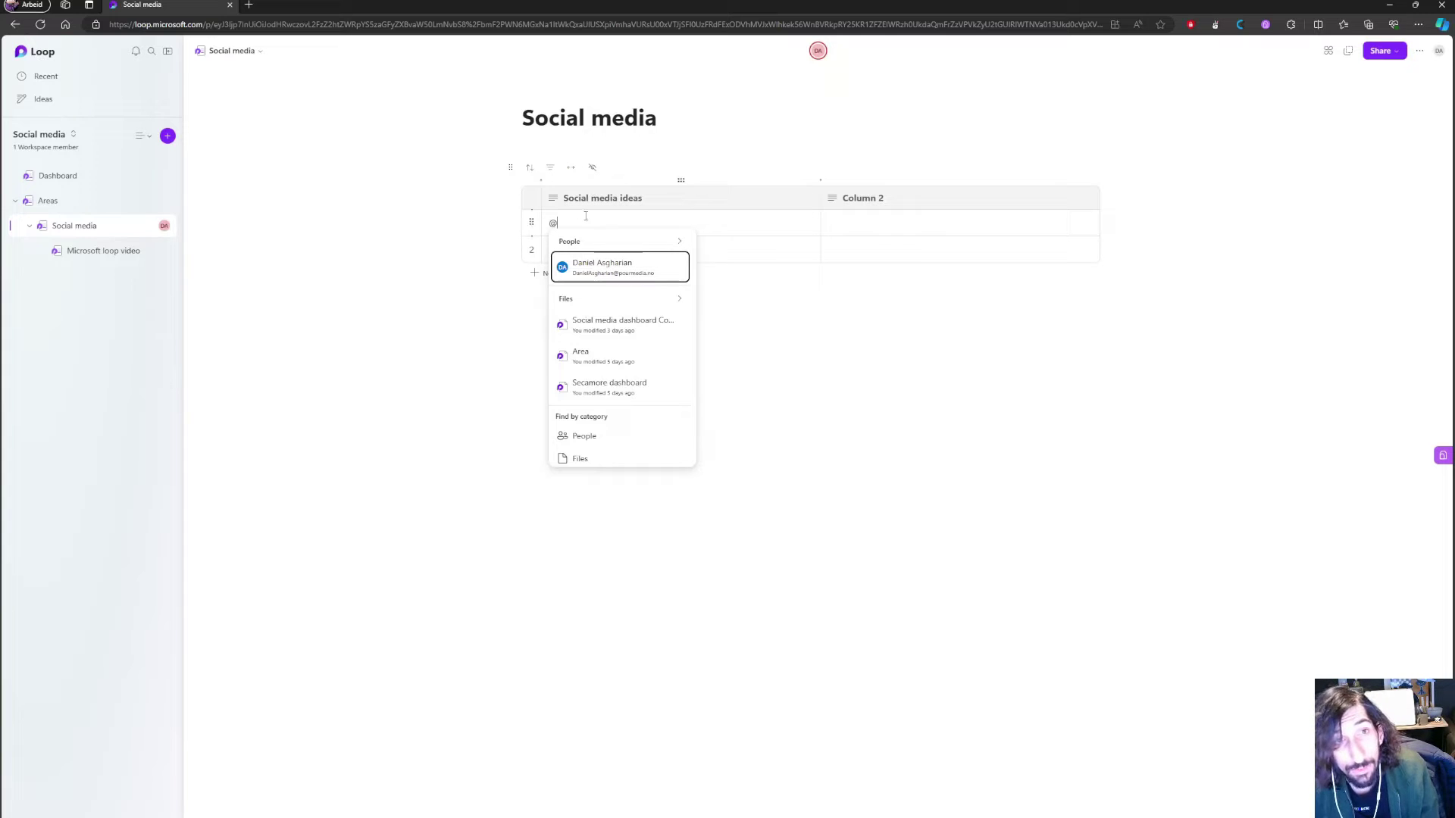
key(BackSpace)
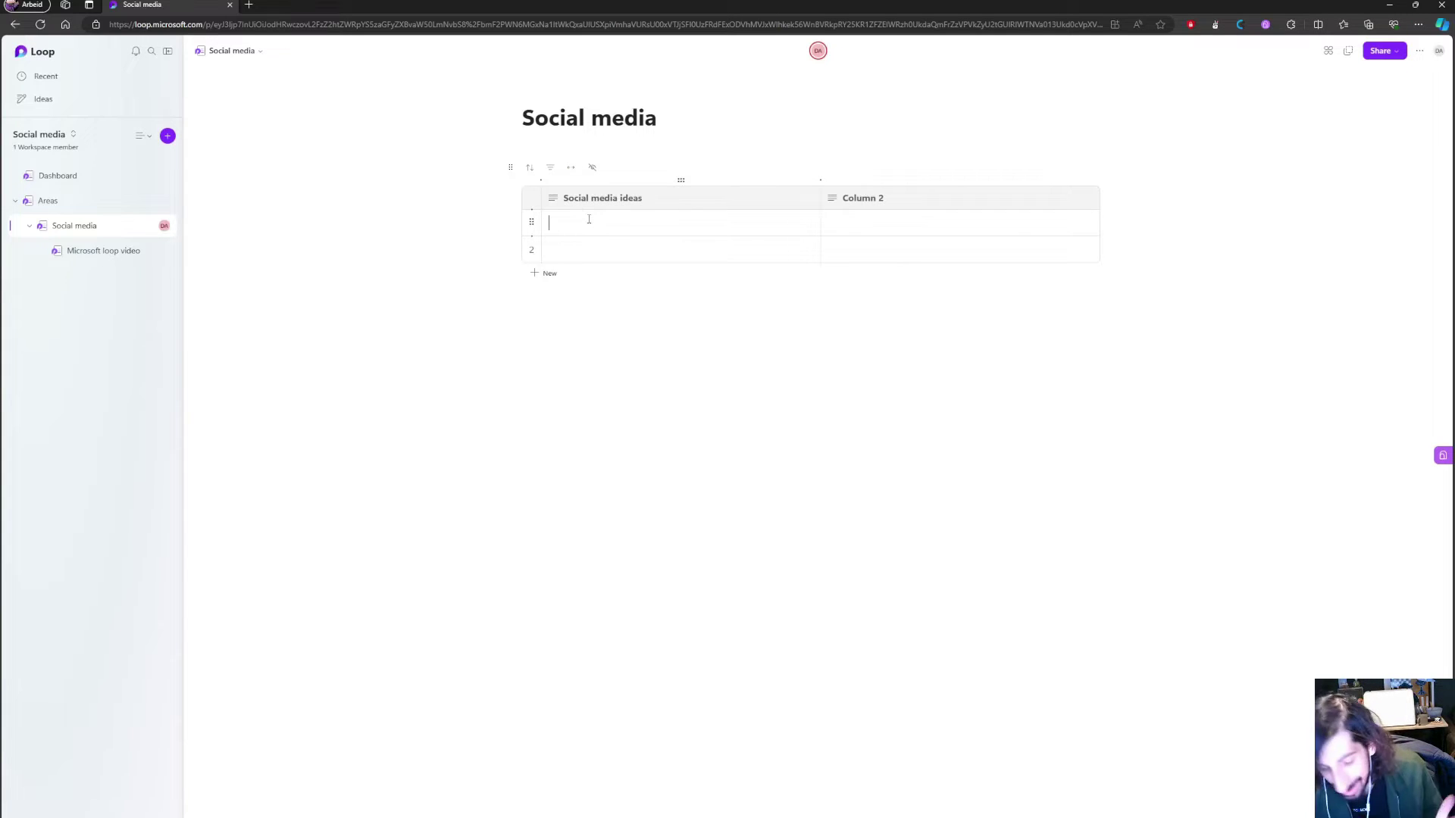
text(@mic)
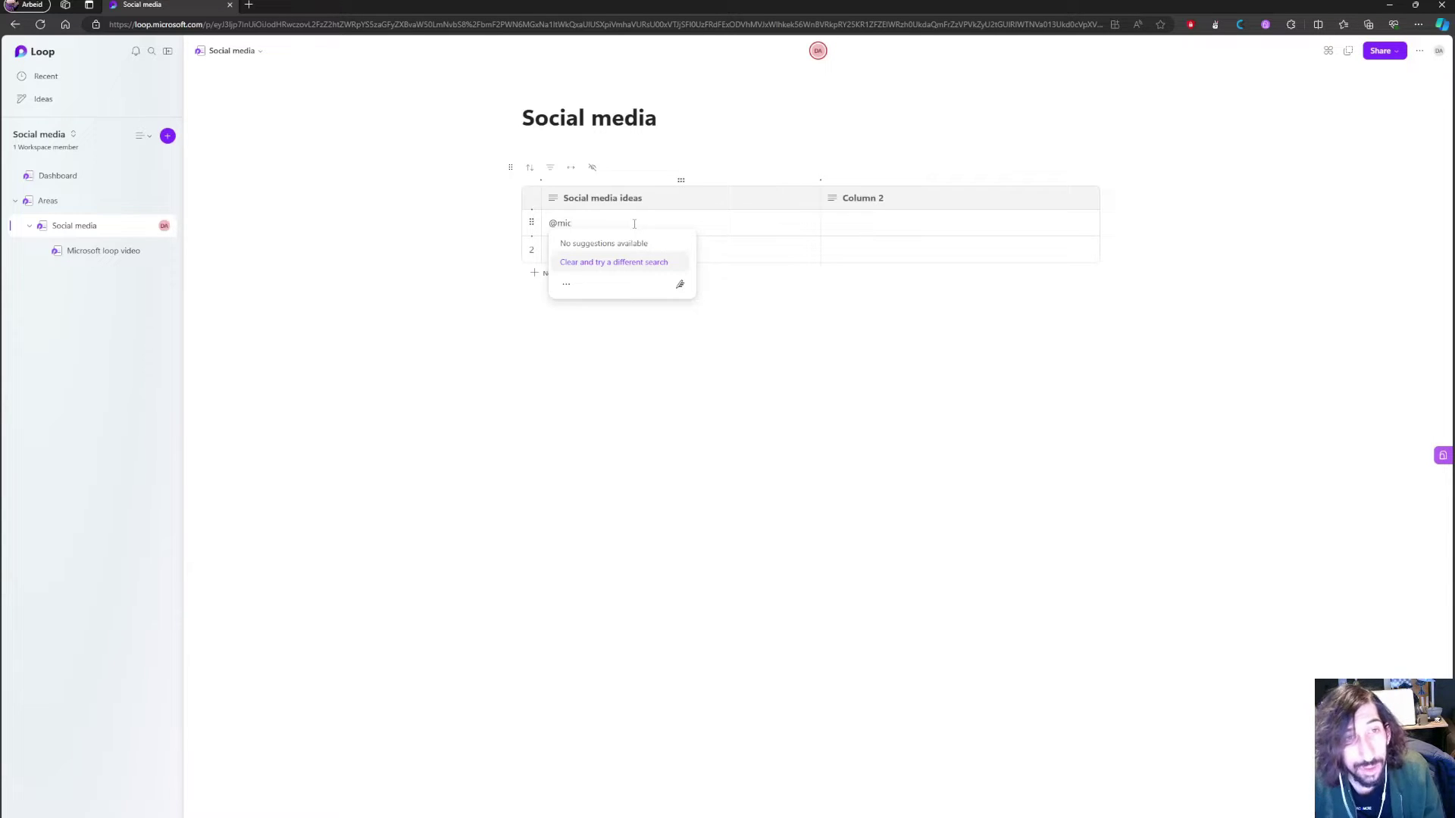
key(Escape)
key(BackSpace)
key(BackSpace)
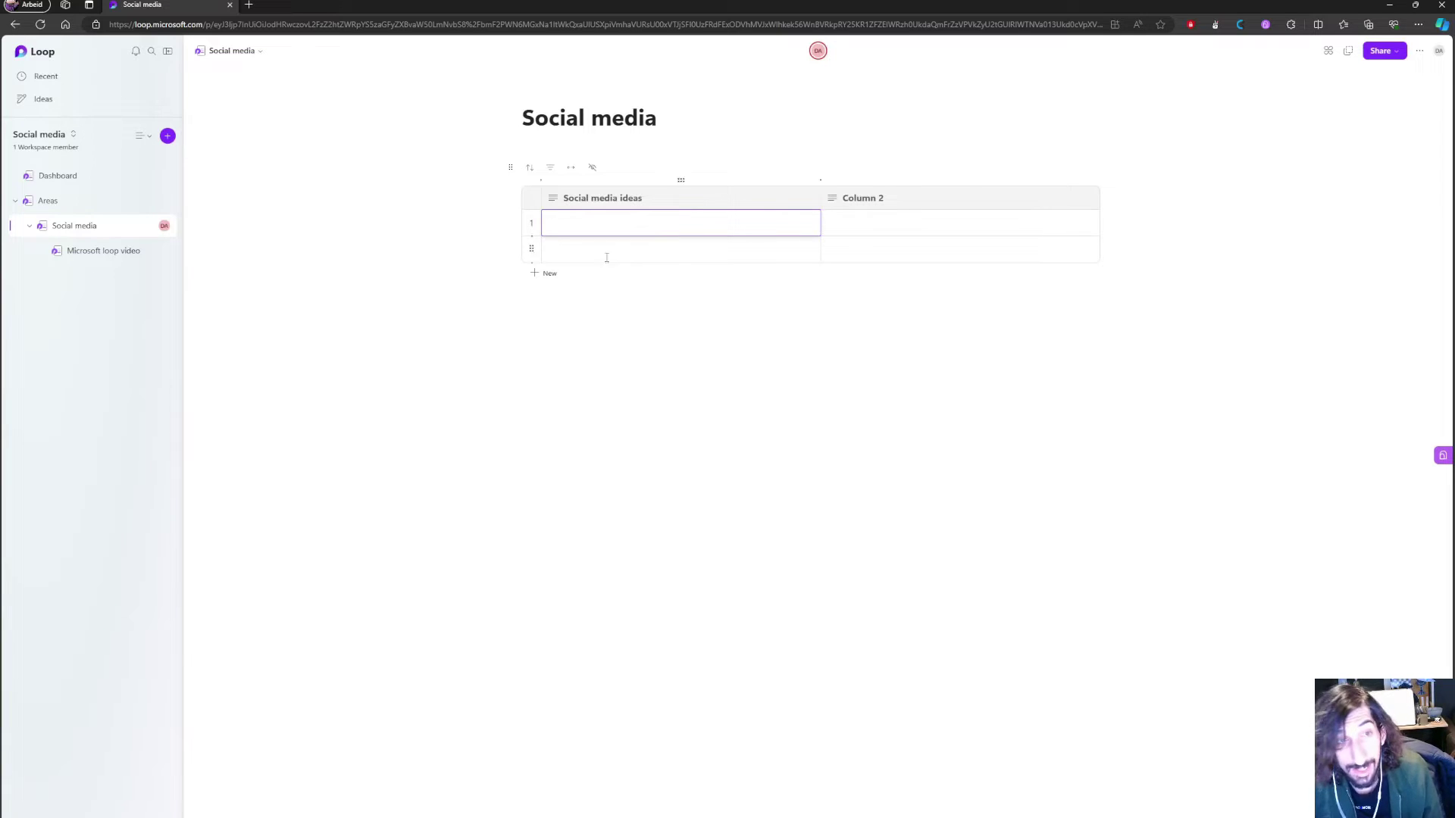
Clear the old Column 2 header name.
click(893, 198)
click(893, 198)
click(893, 198)
key(ctrl+a)
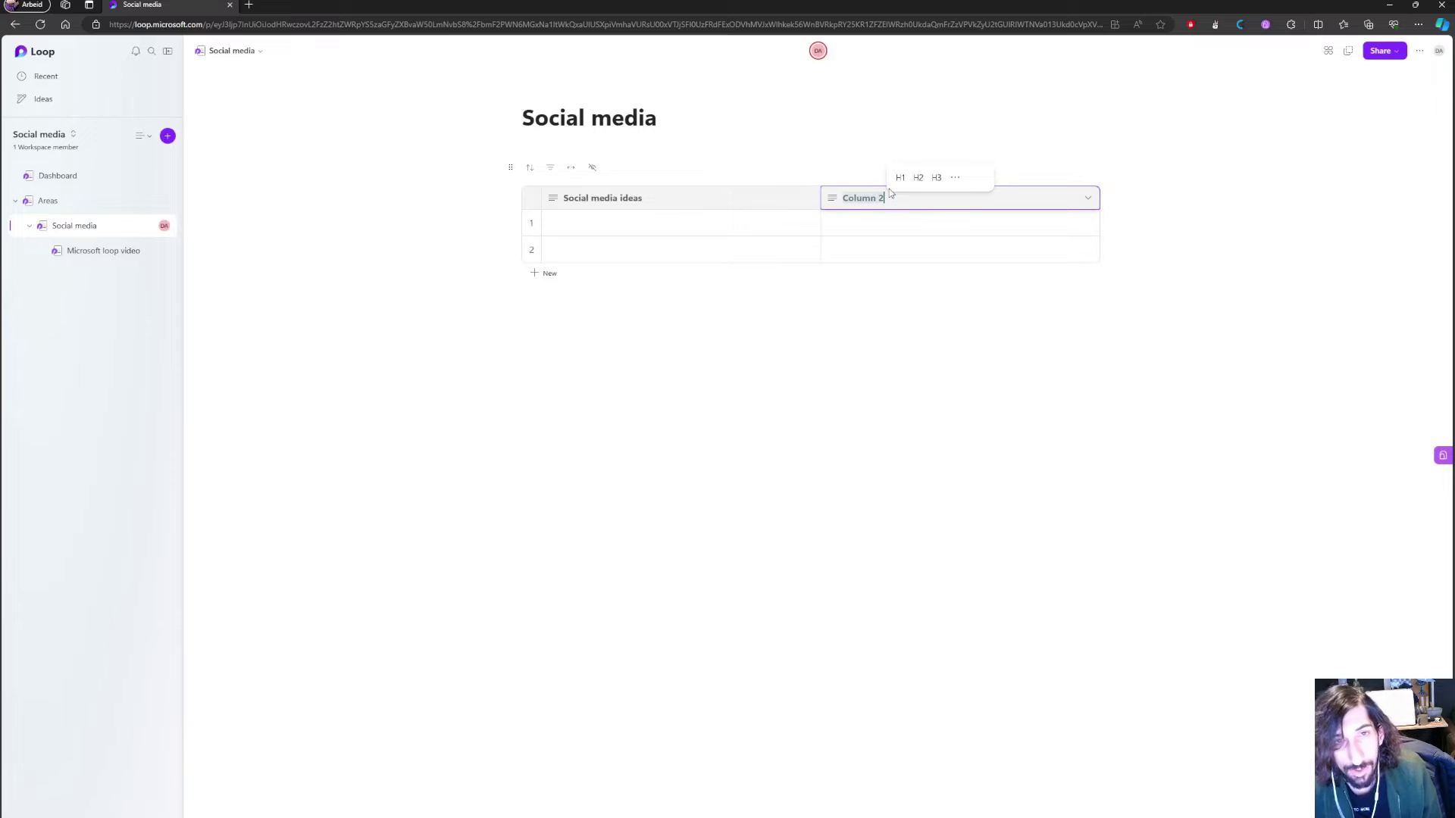
key(BackSpace)
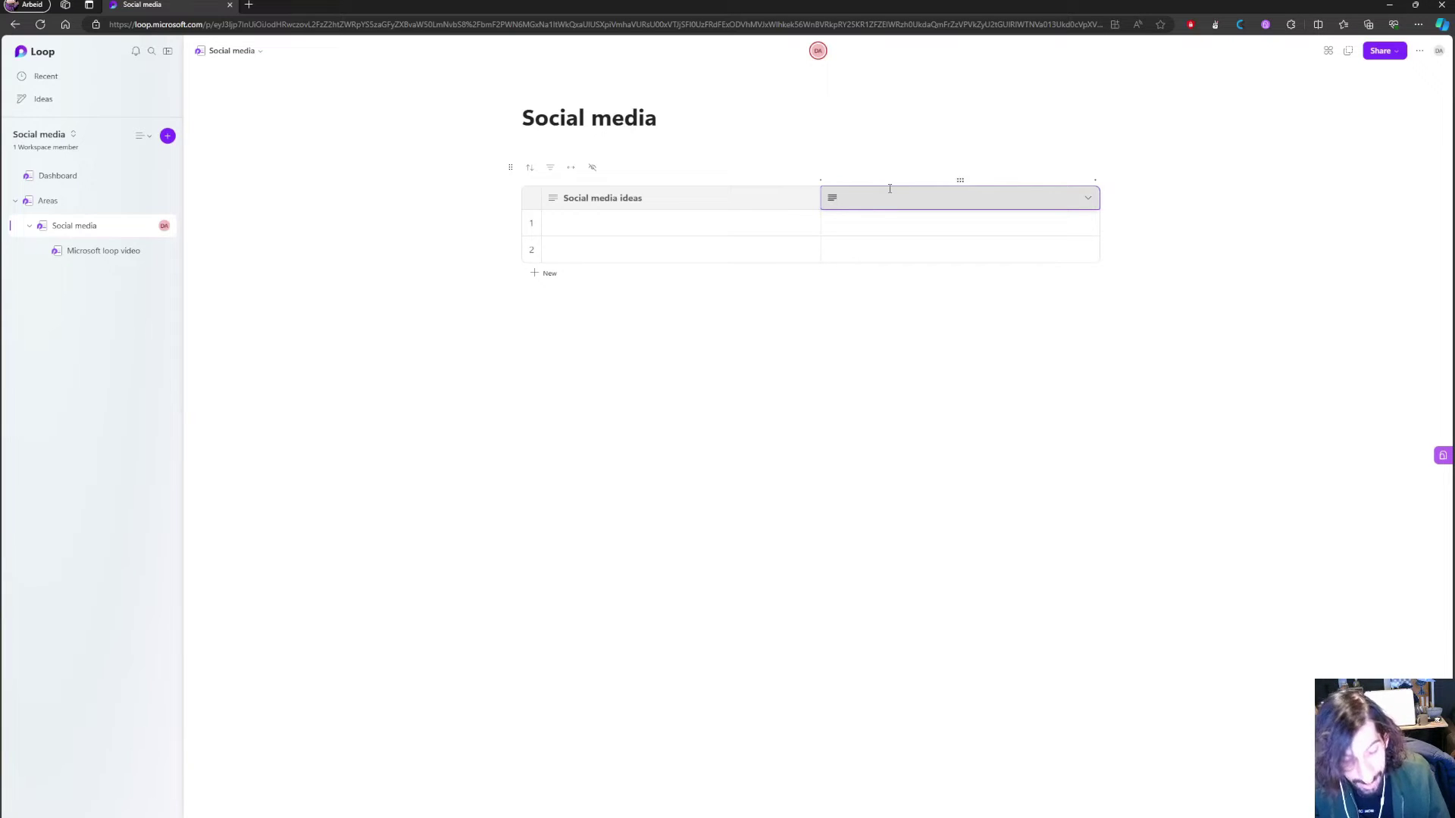
Change the second column to a Label column named 'Progress social media'.
click(1087, 197)
mouse_move(1062, 240)
mouse_move(1159, 349)
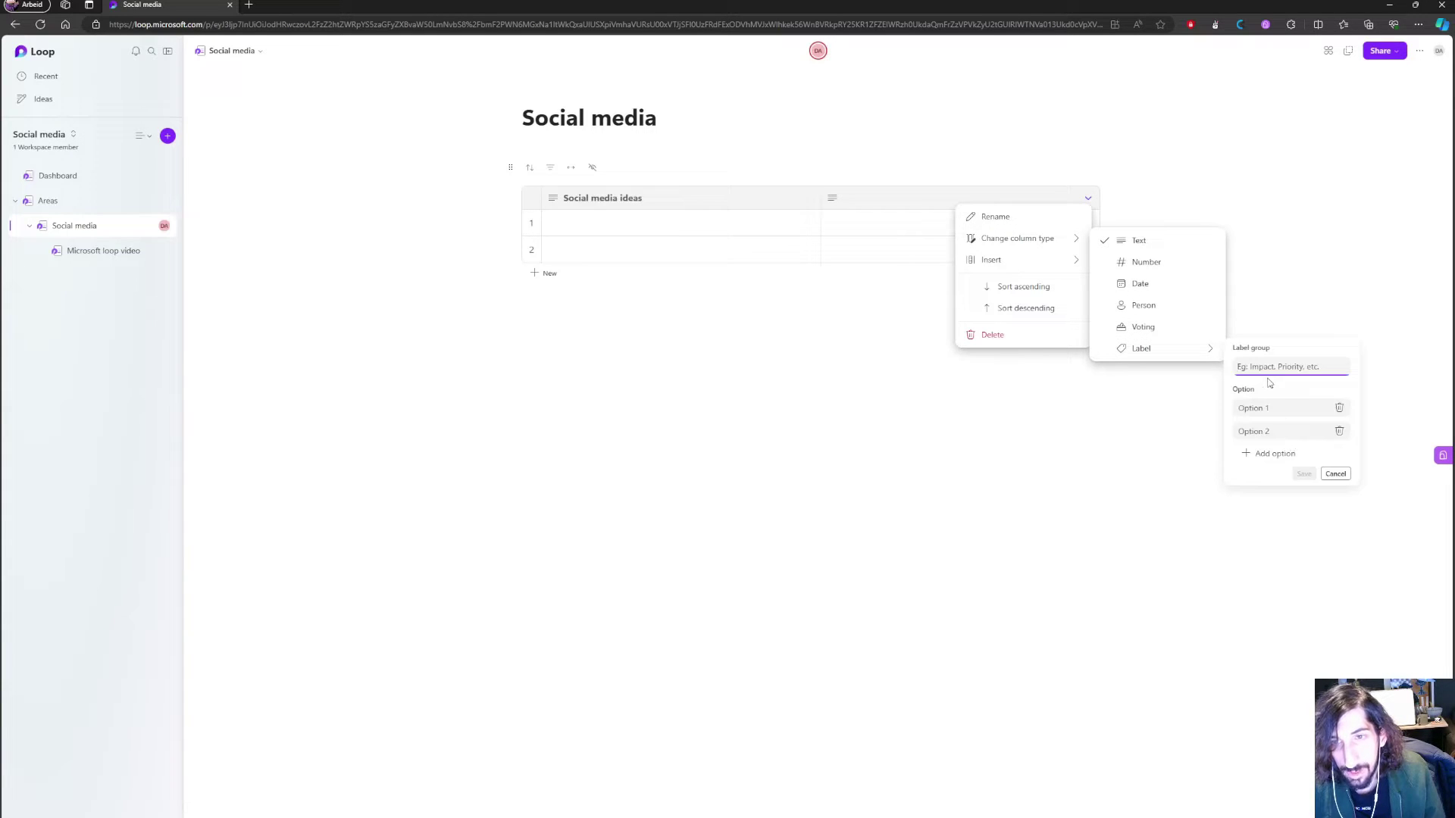
text(Progress social media)
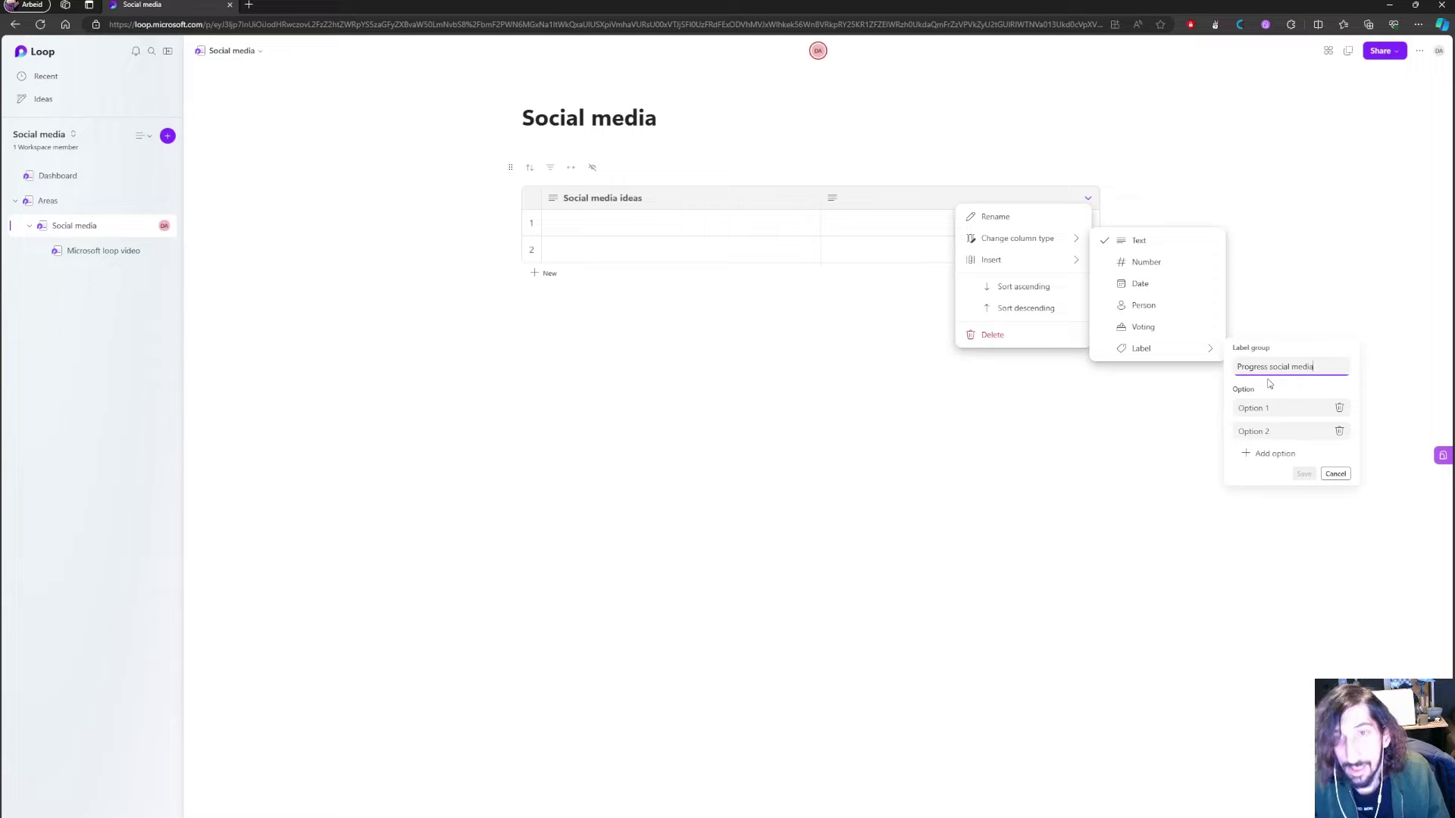
click(1248, 408)
Add label options Idea, Filmed, Edited and Published, and save the column.
text(Idea)
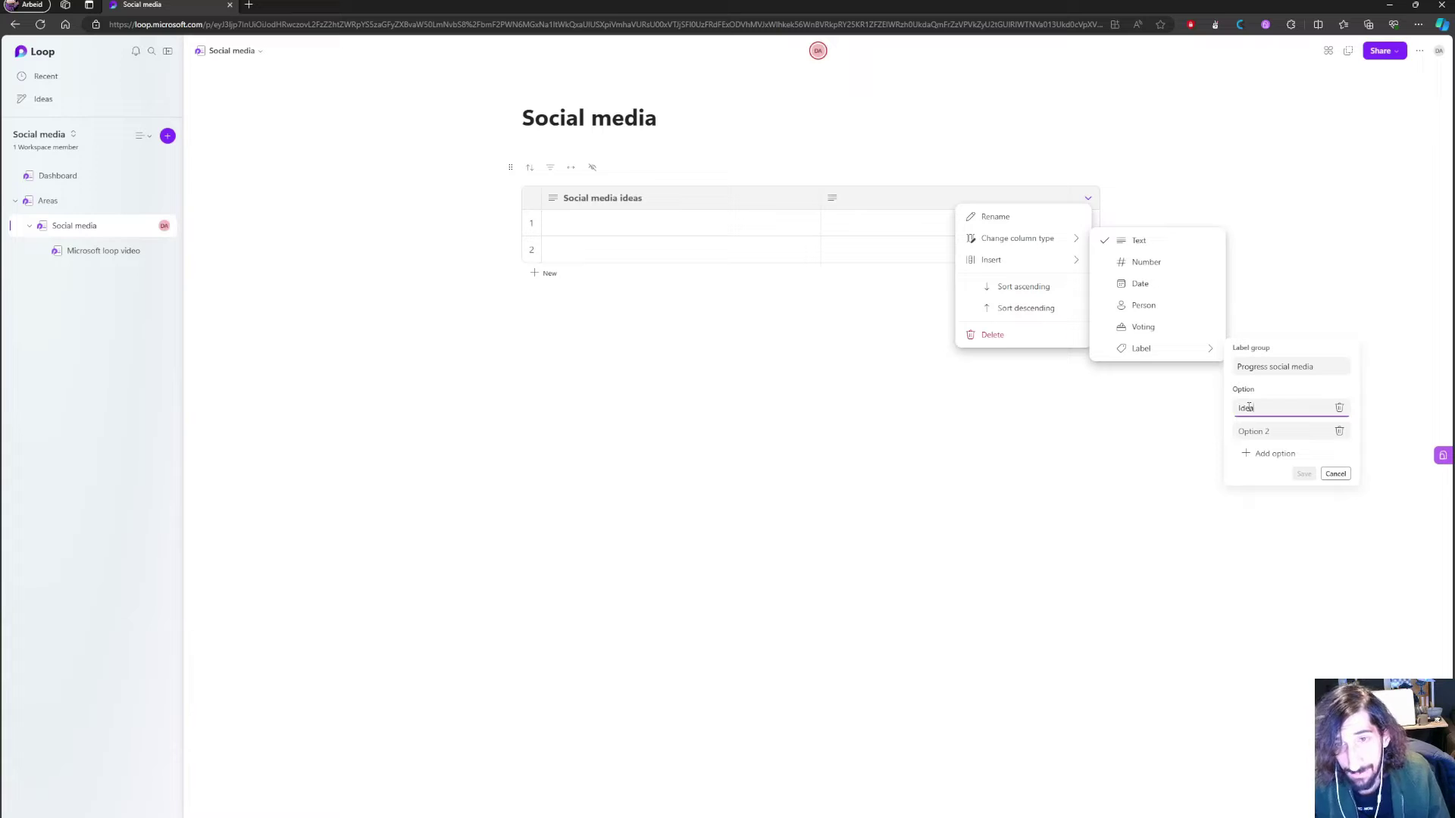
click(1265, 433)
text(F)
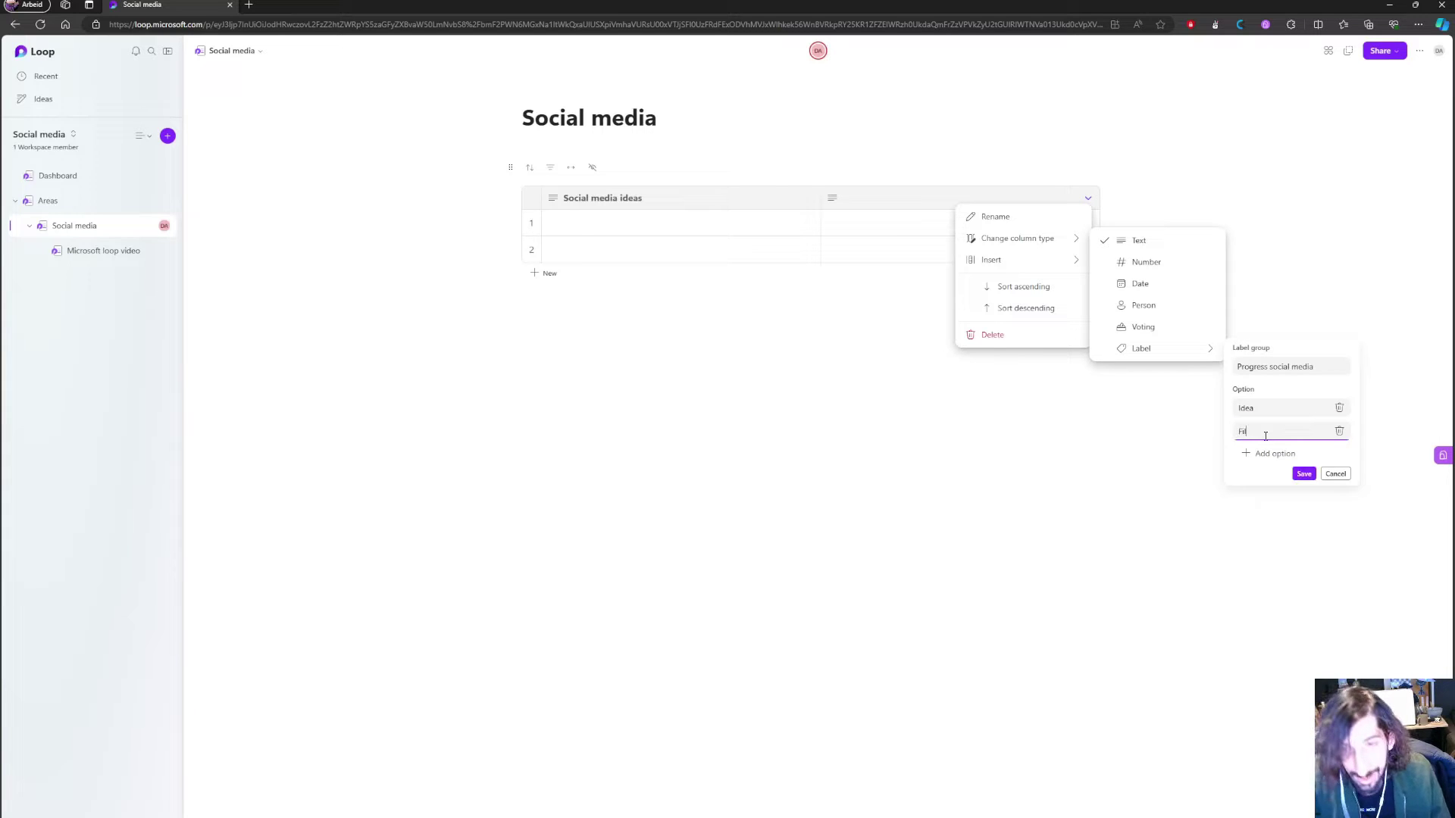
text(ilmed)
click(1273, 453)
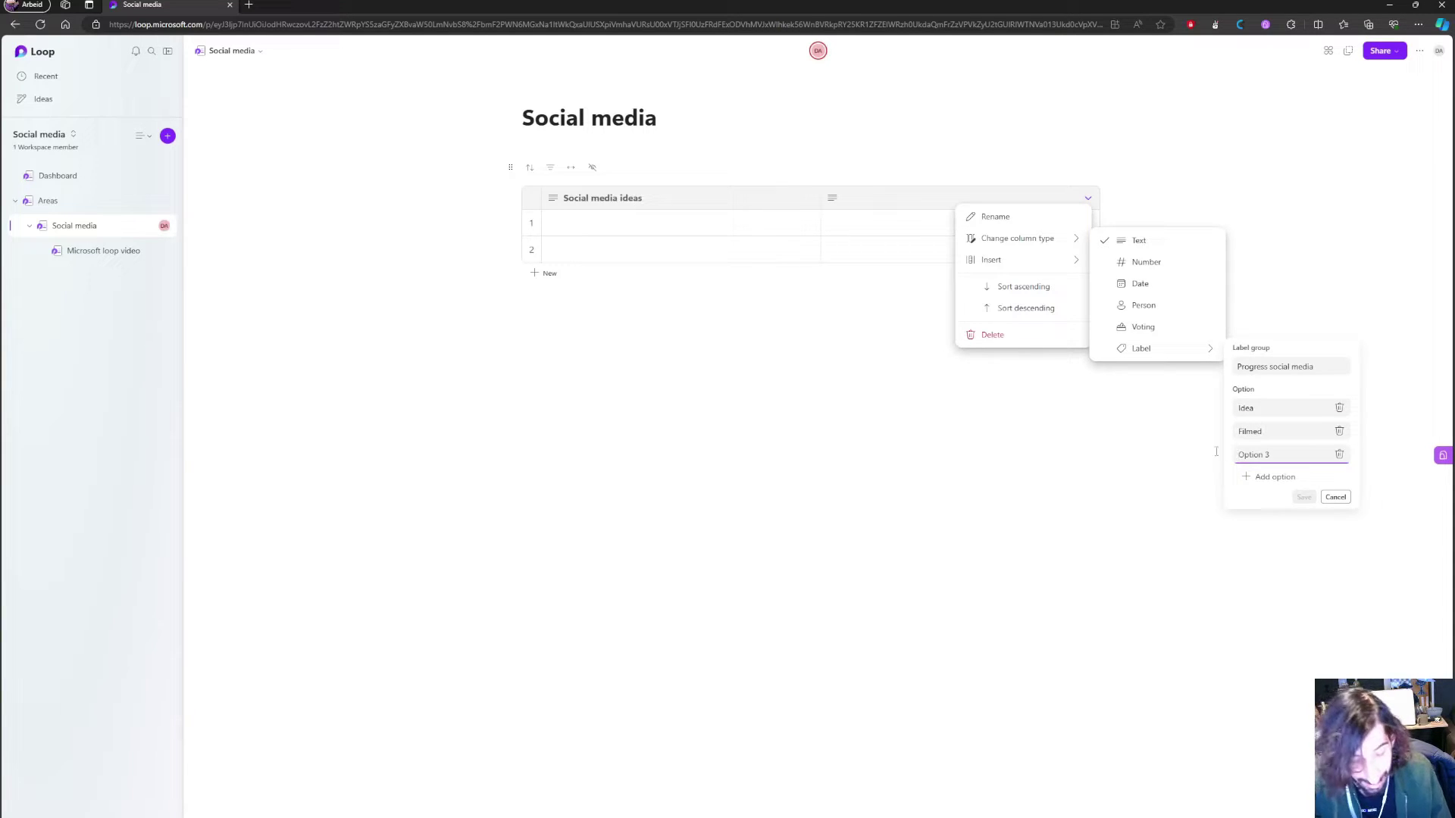
text(Edited)
click(1280, 477)
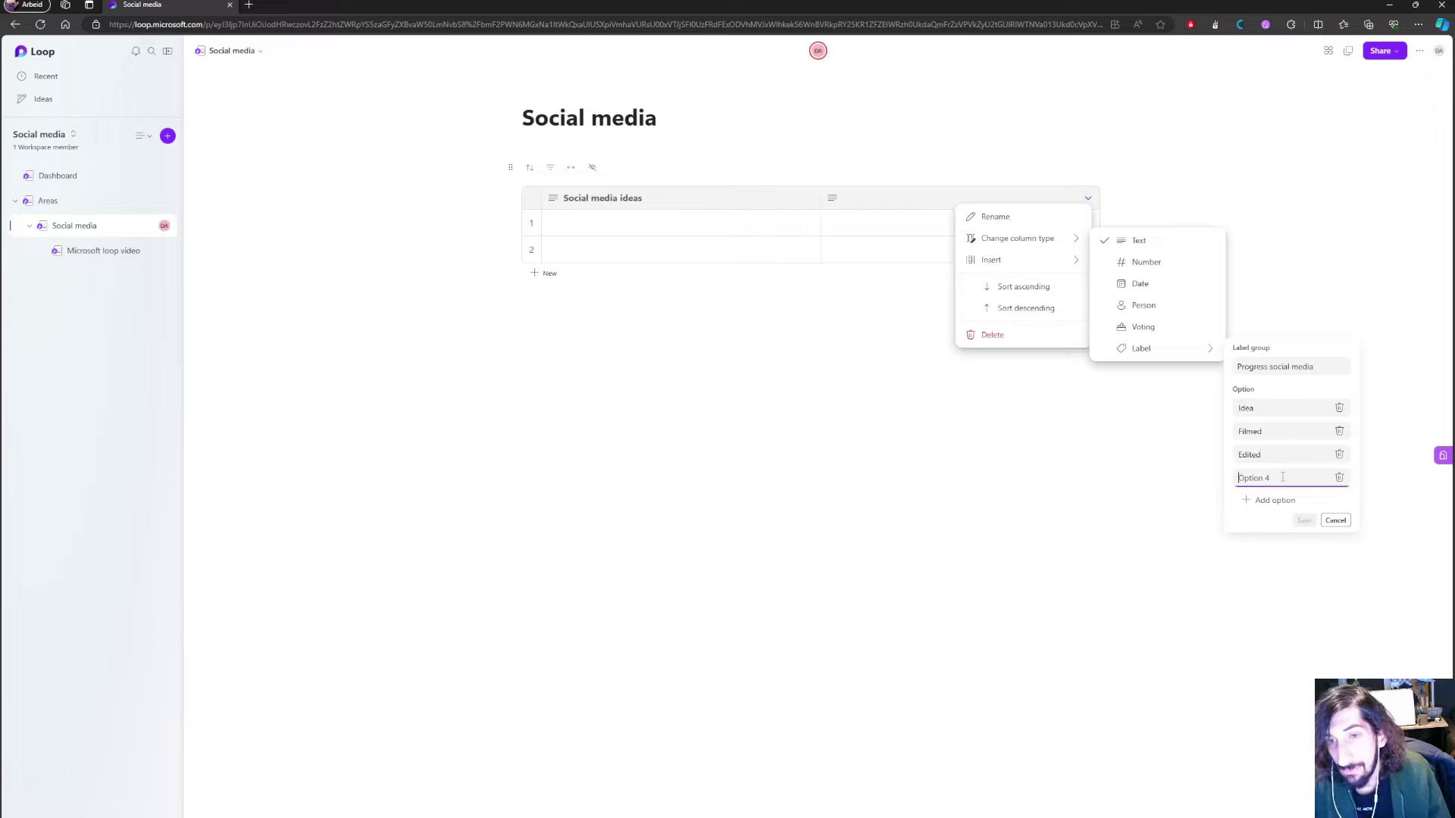
text(Published)
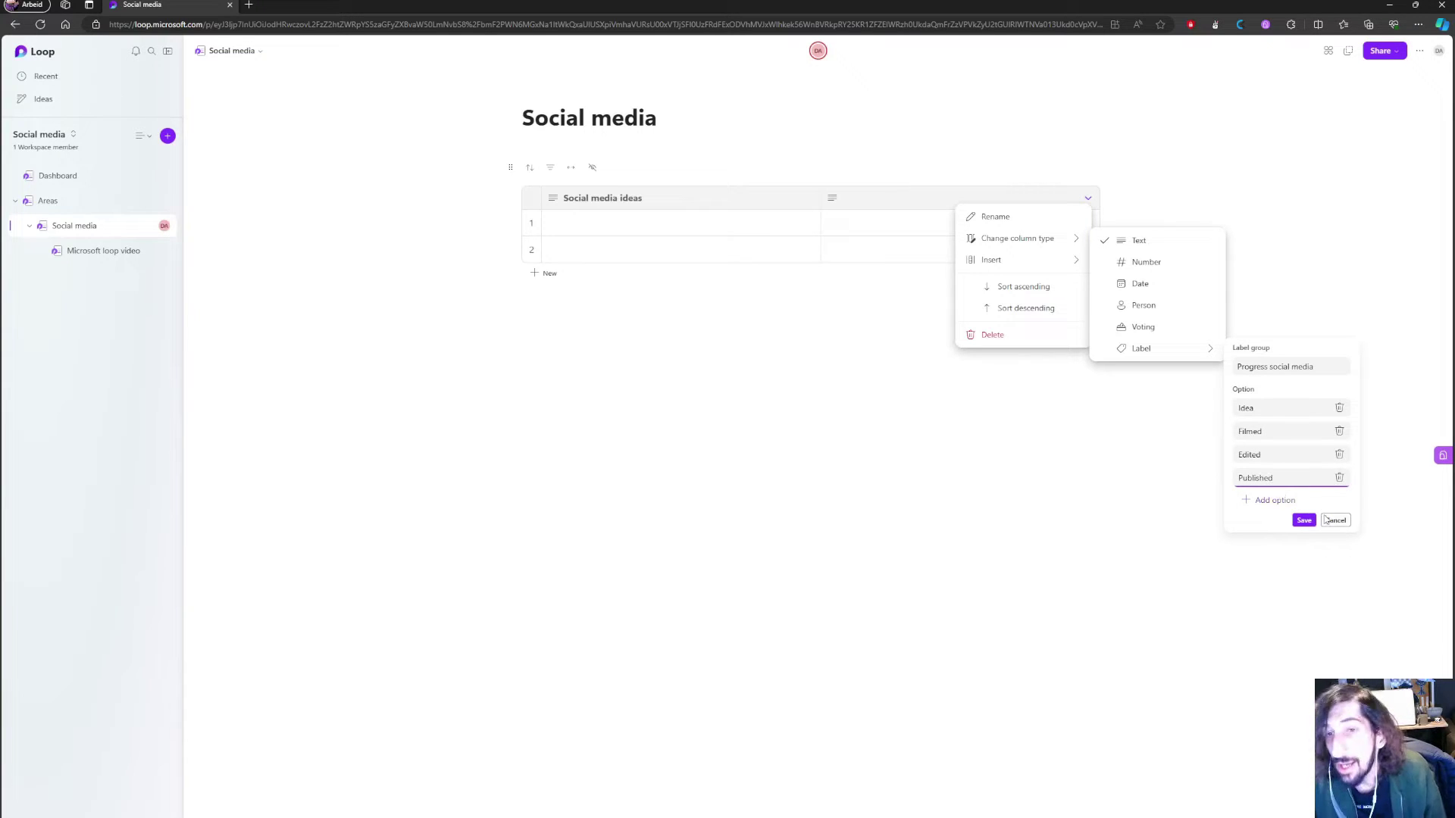
click(1303, 520)
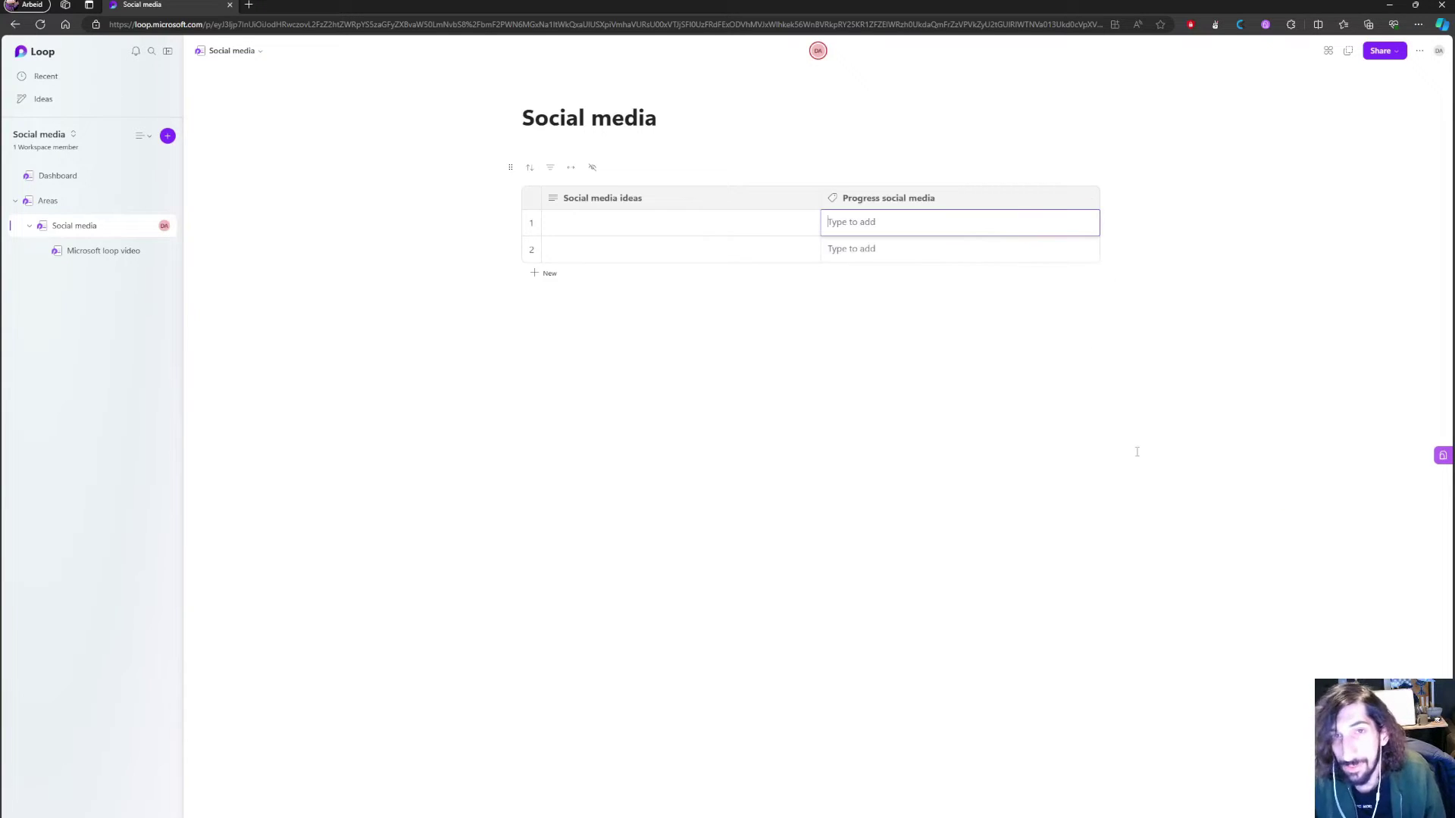
Add columns, delete the extra Column 4, and move Progress social media to the last column.
click(1096, 182)
click(1096, 182)
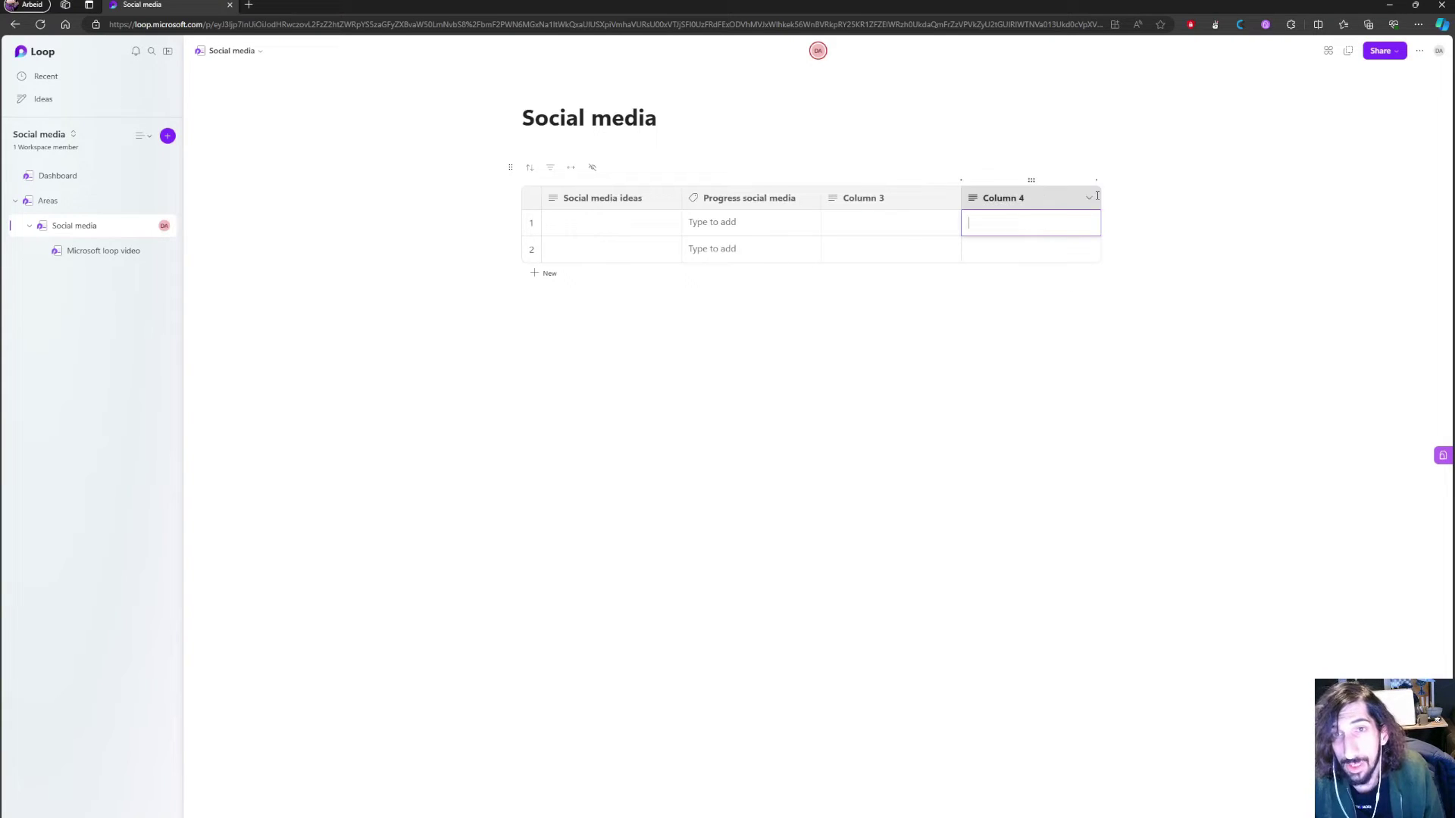
click(1088, 197)
click(1030, 333)
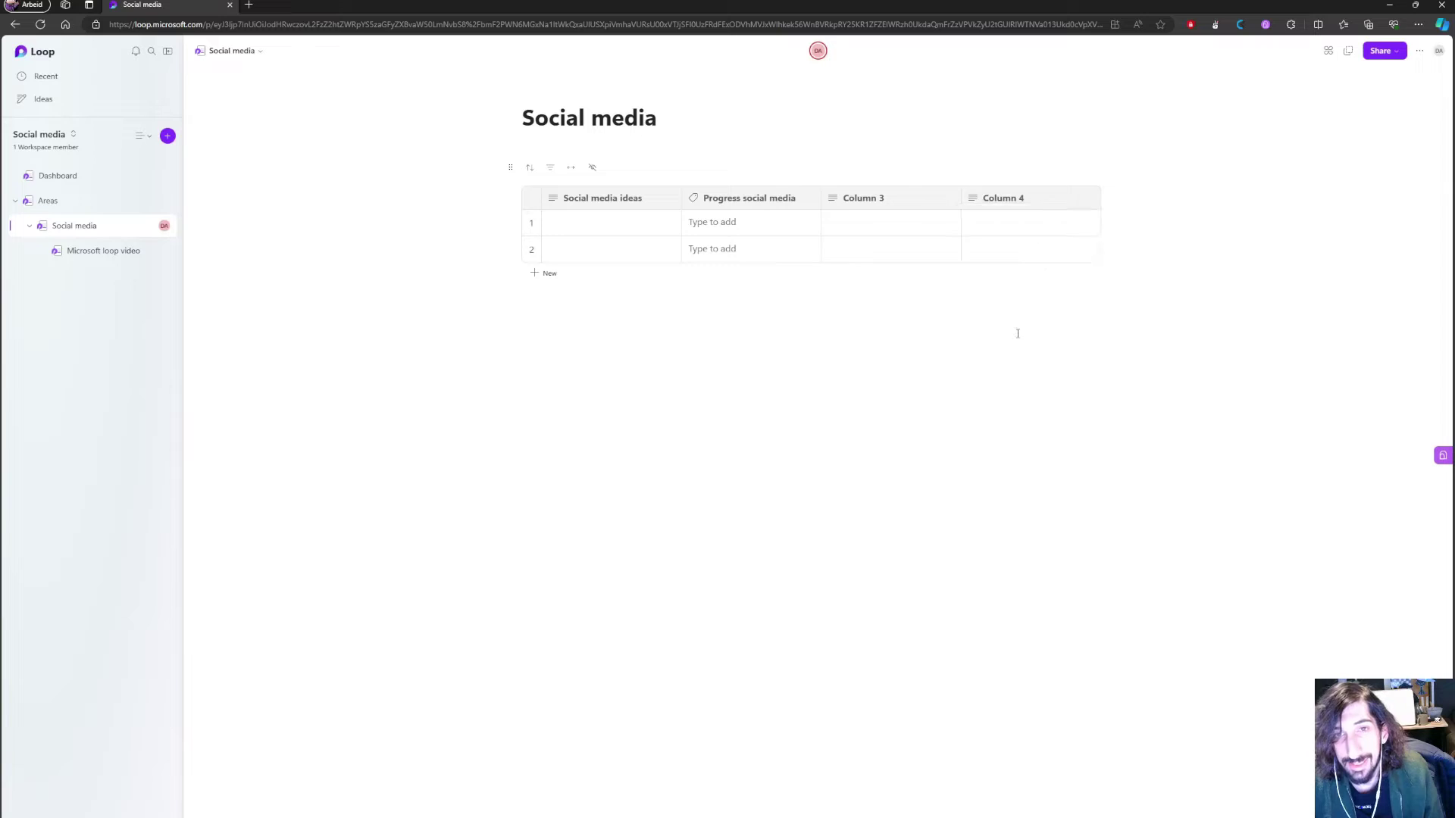
click(1004, 181)
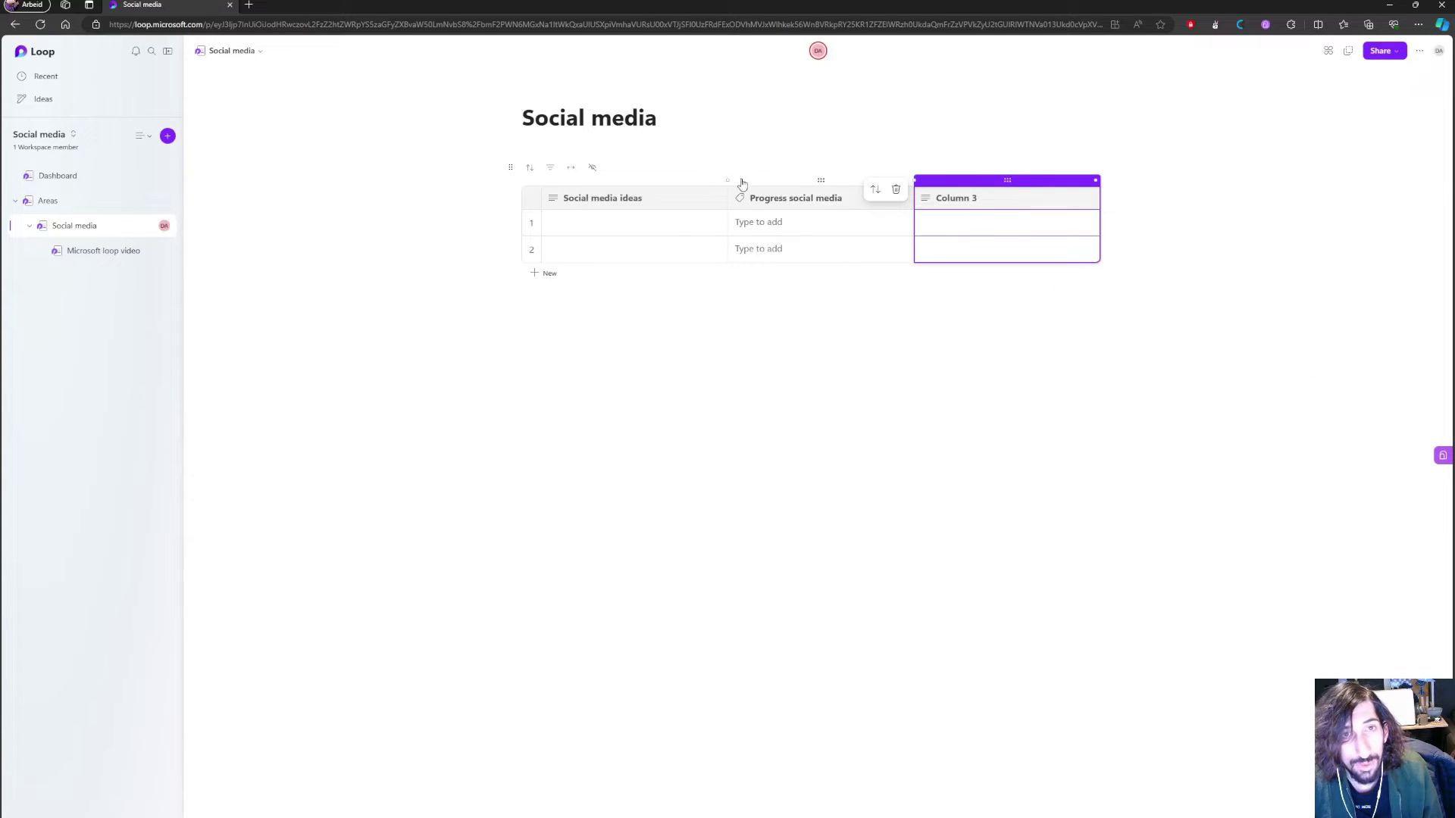
drag(824, 180, 966, 185)
Rename Column 3 to 'Due date' and make it a Date column.
click(790, 199)
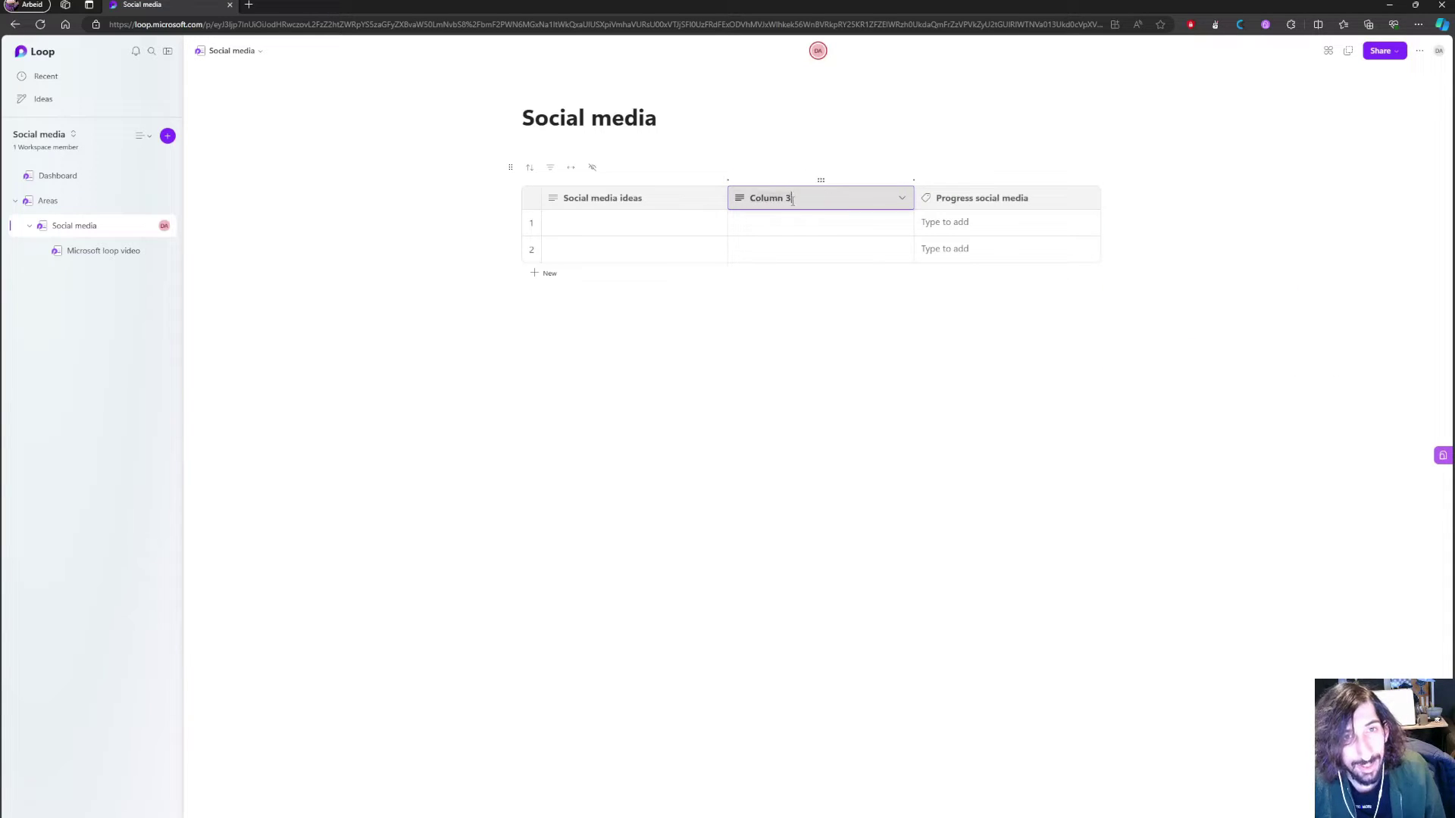
key(ctrl+a)
text(Due d)
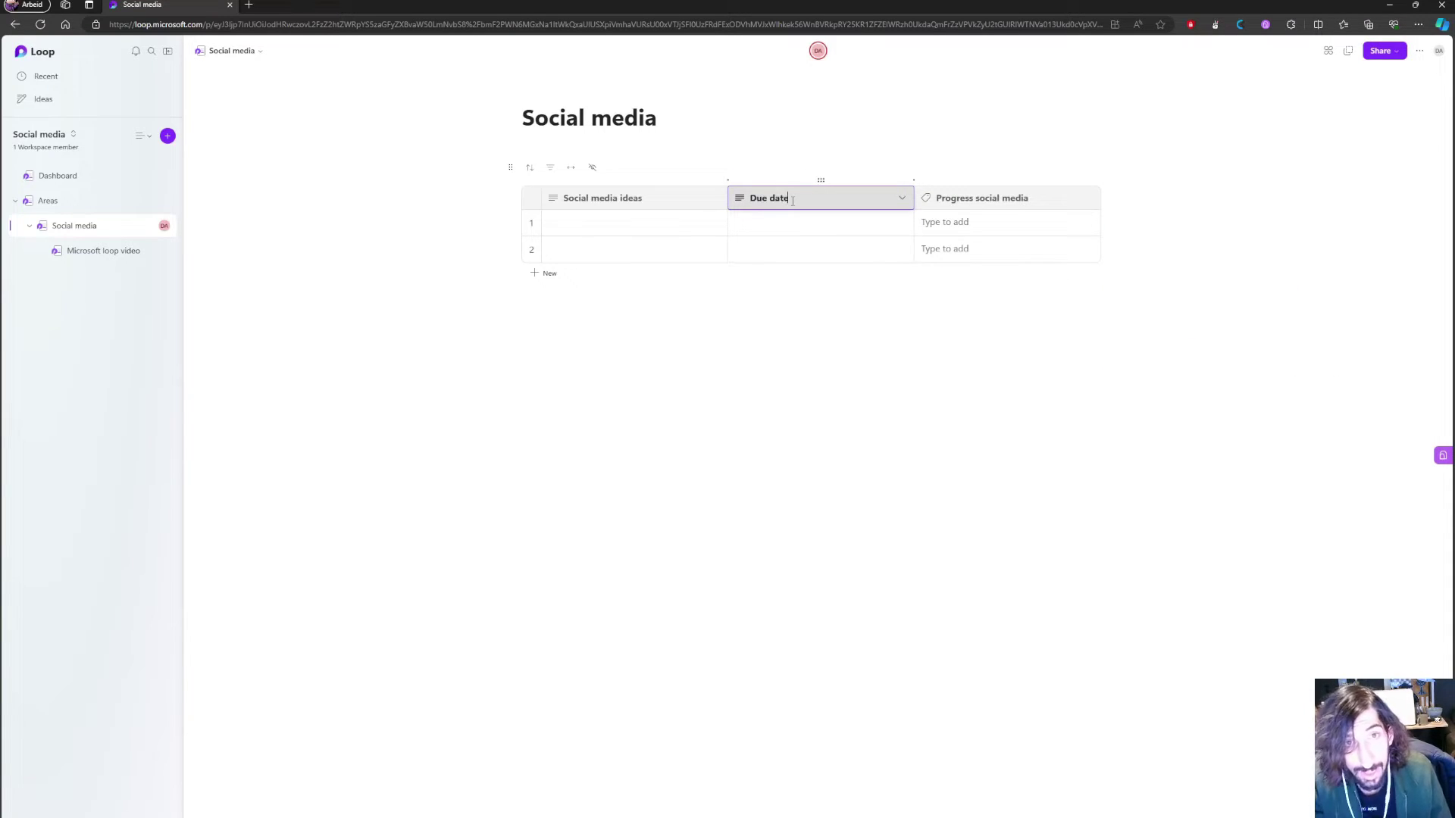
text(ate)
key(Return)
click(902, 198)
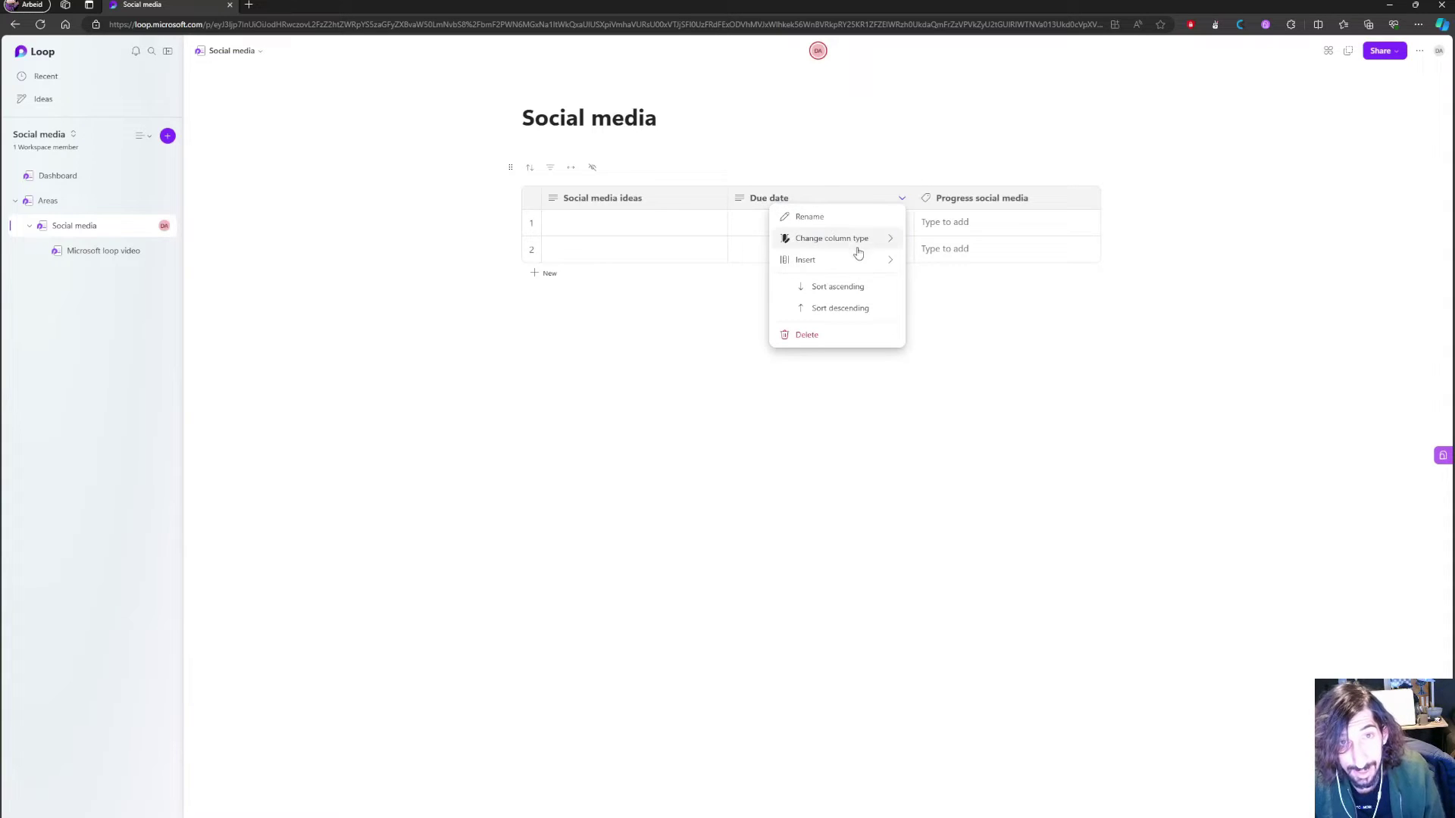
mouse_move(861, 239)
click(947, 283)
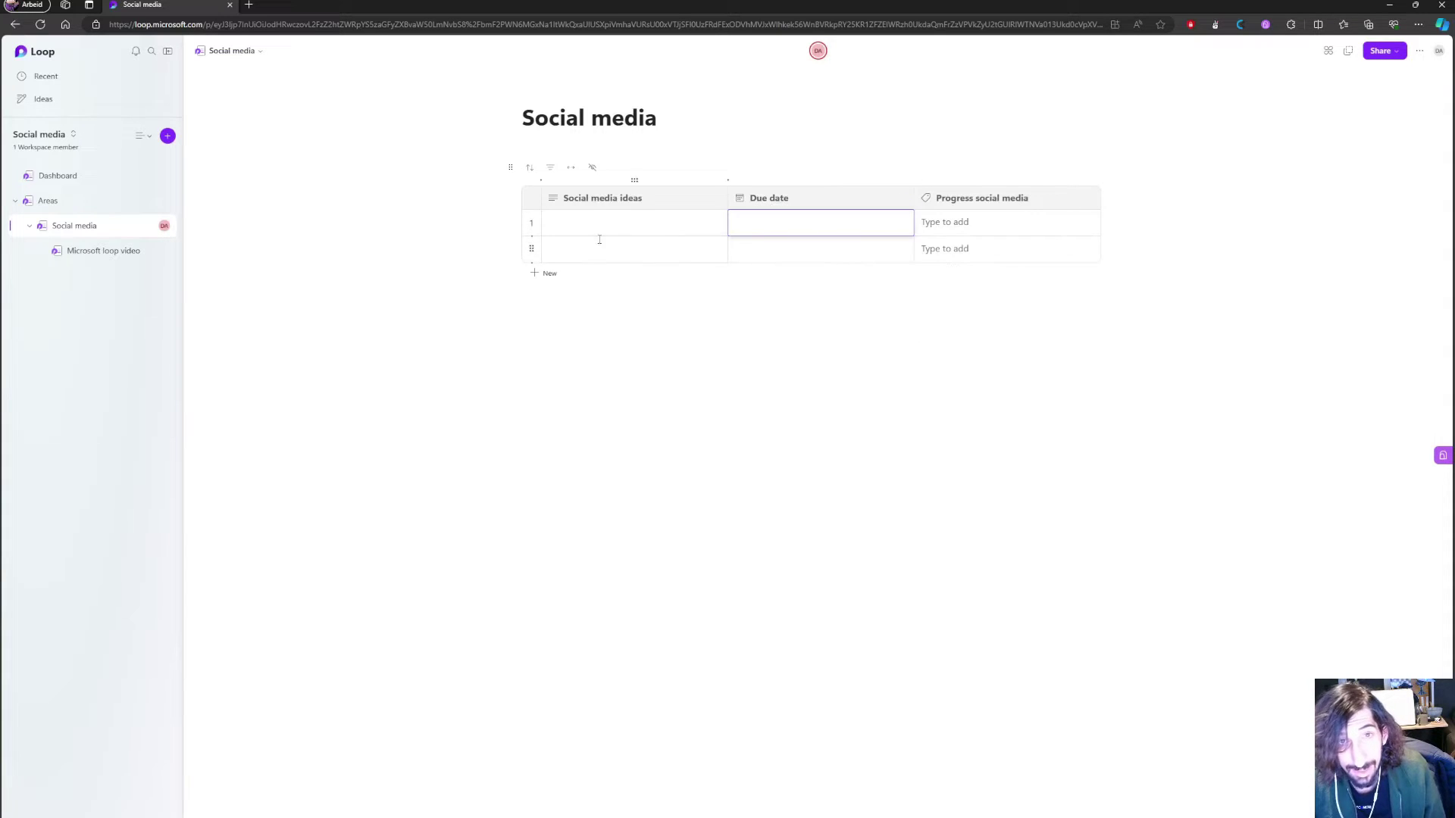
click(774, 228)
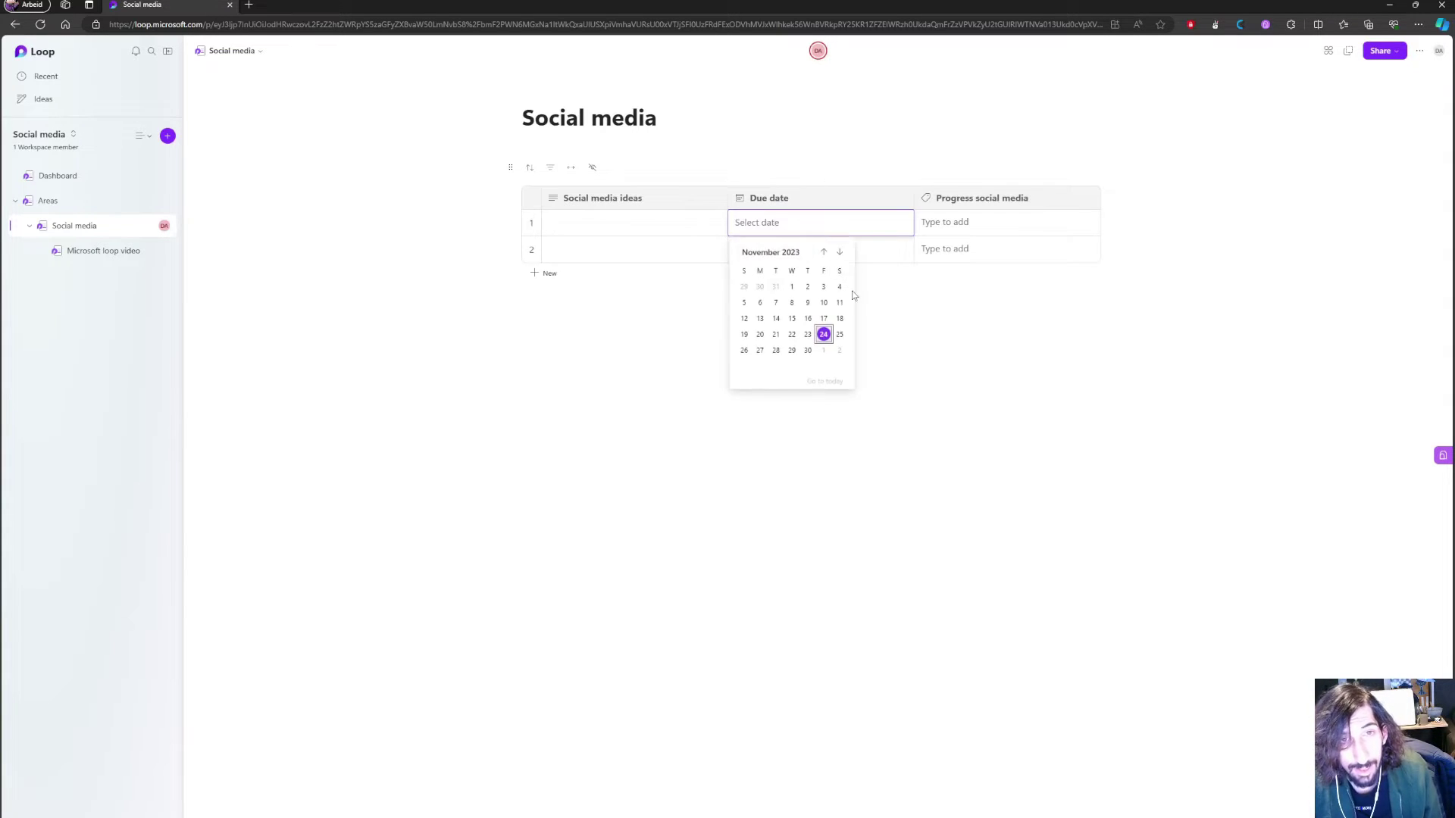
click(969, 361)
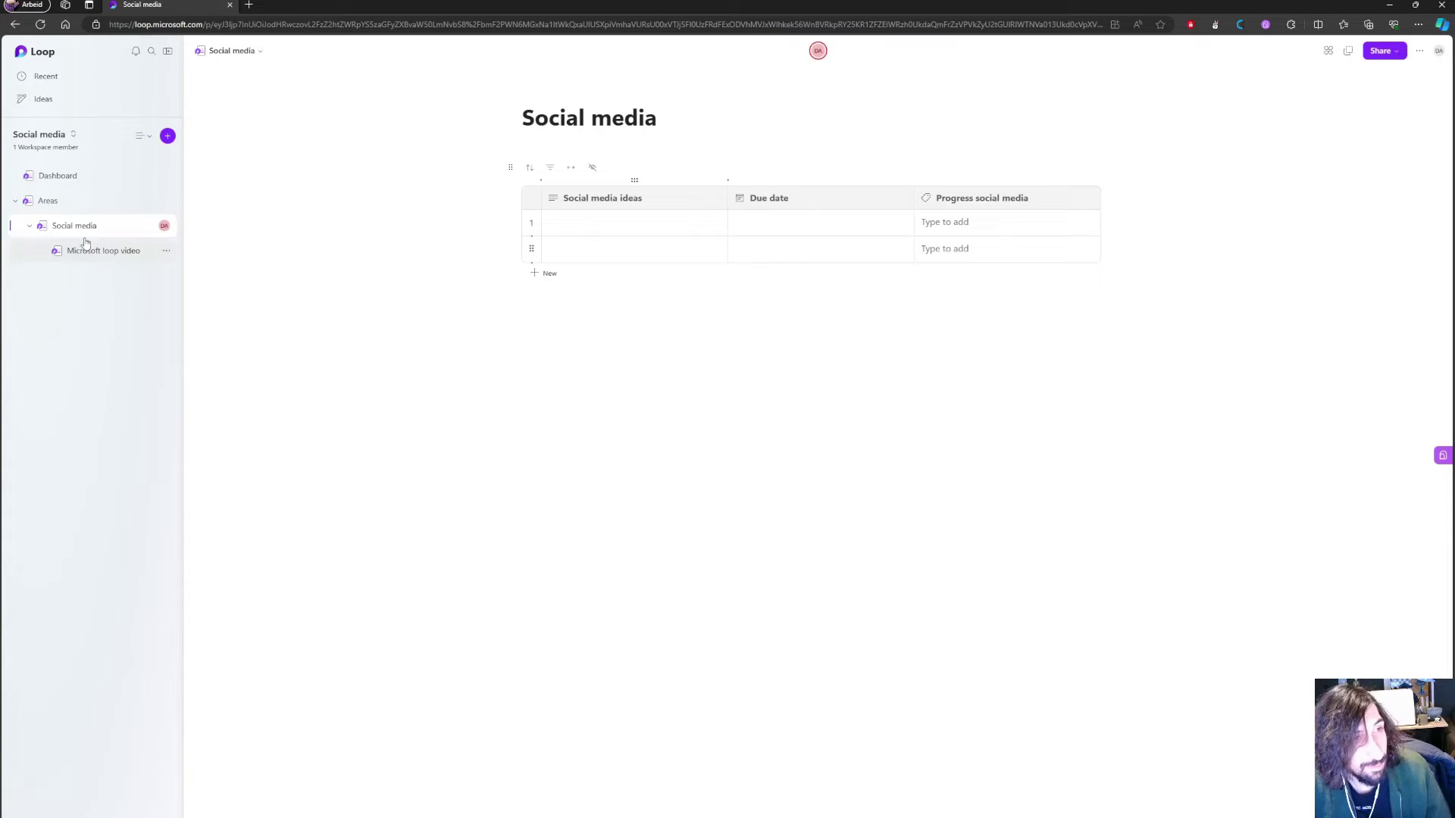
Collapse Social media in the sidebar and add a new page titled 'Personal relations'.
click(28, 226)
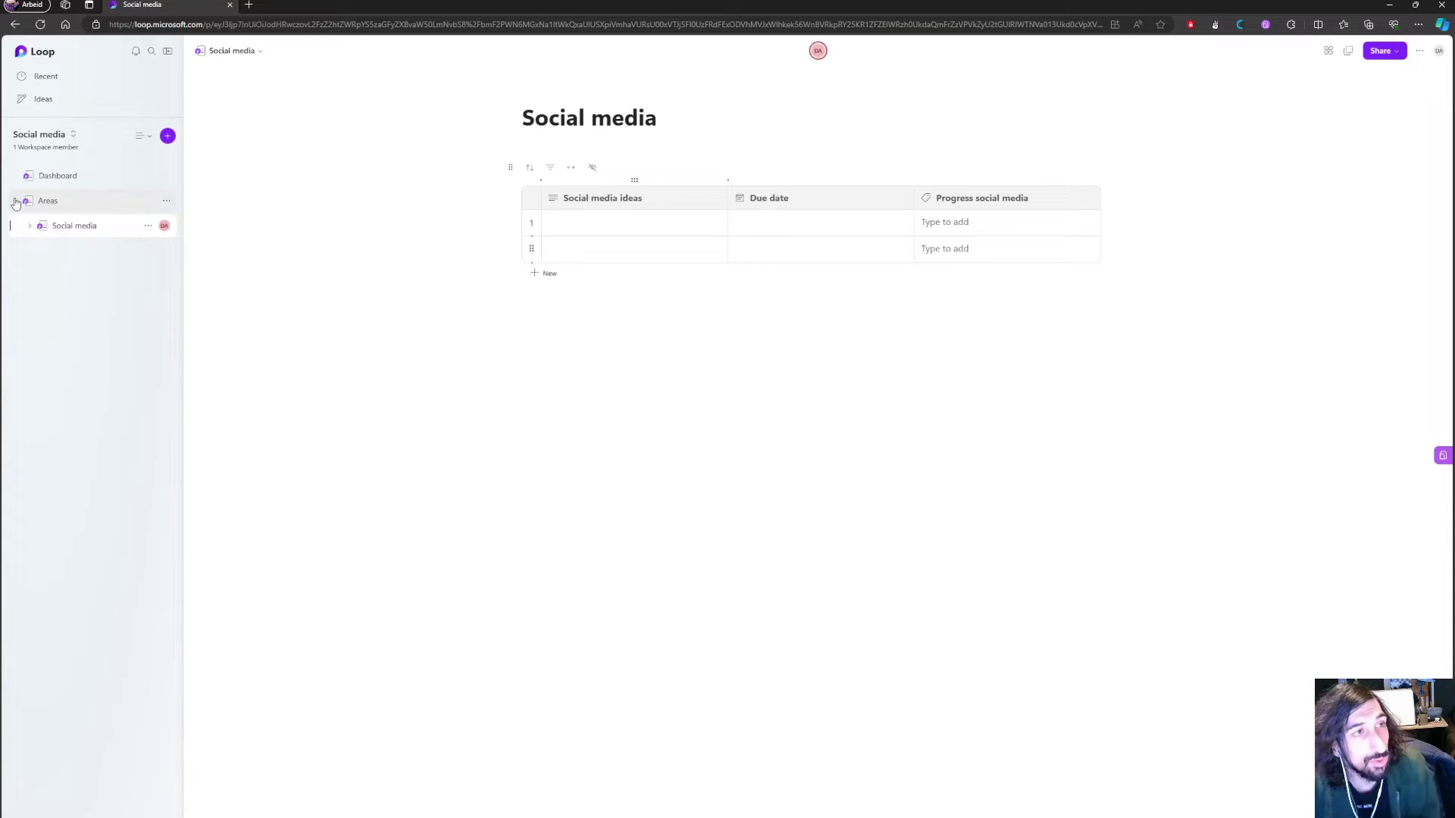
click(168, 136)
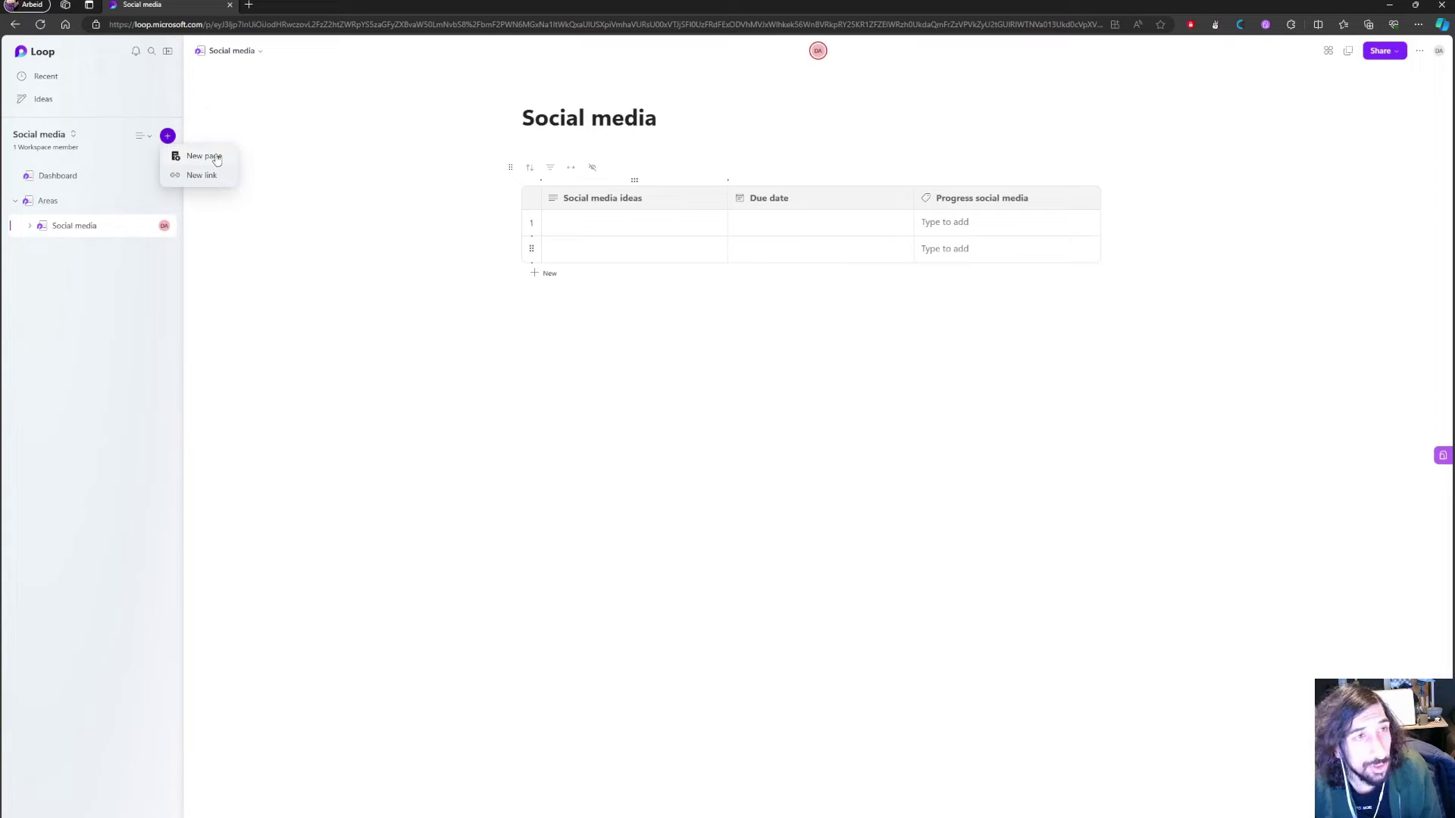
click(215, 157)
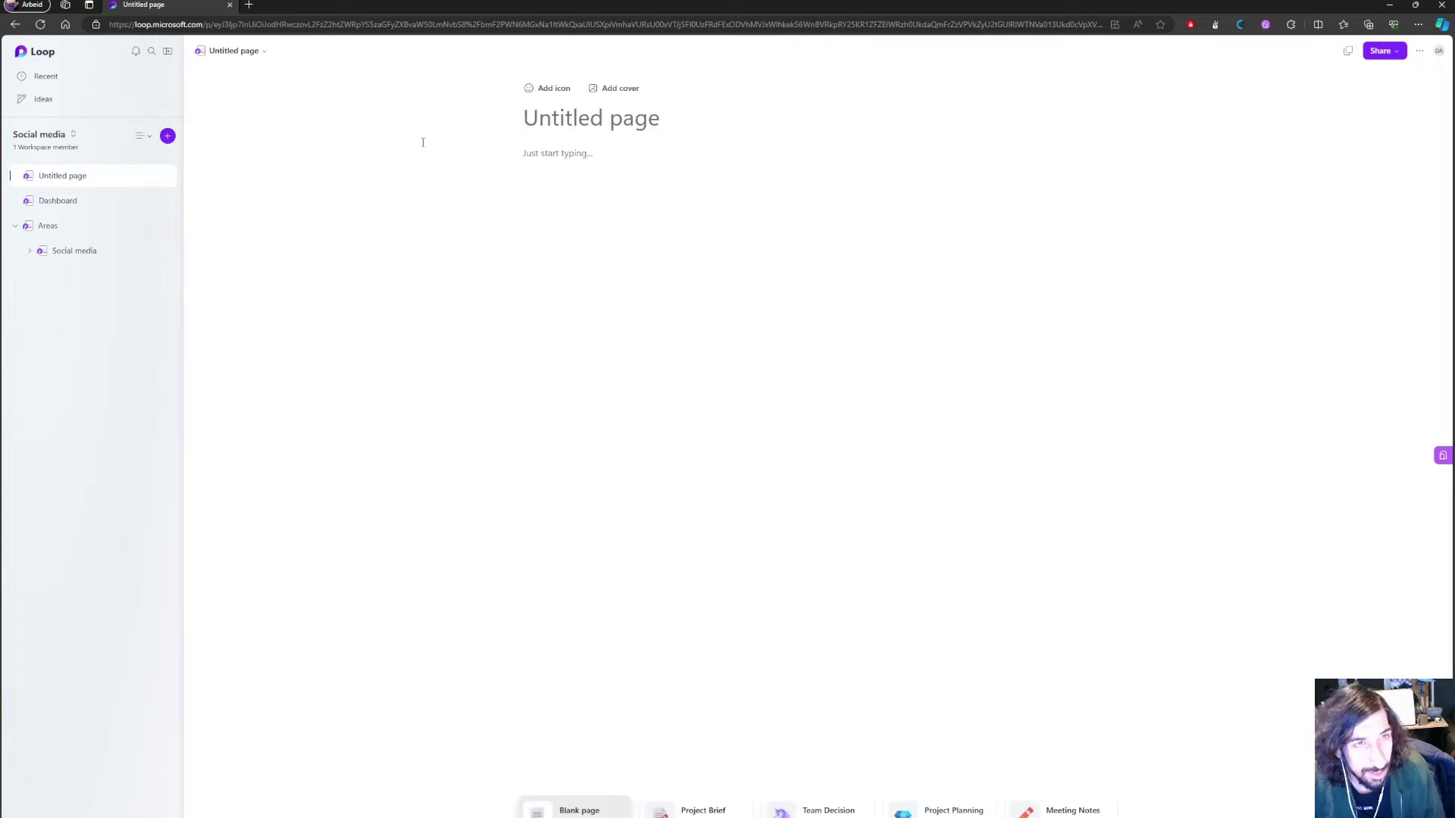
text(Personal )
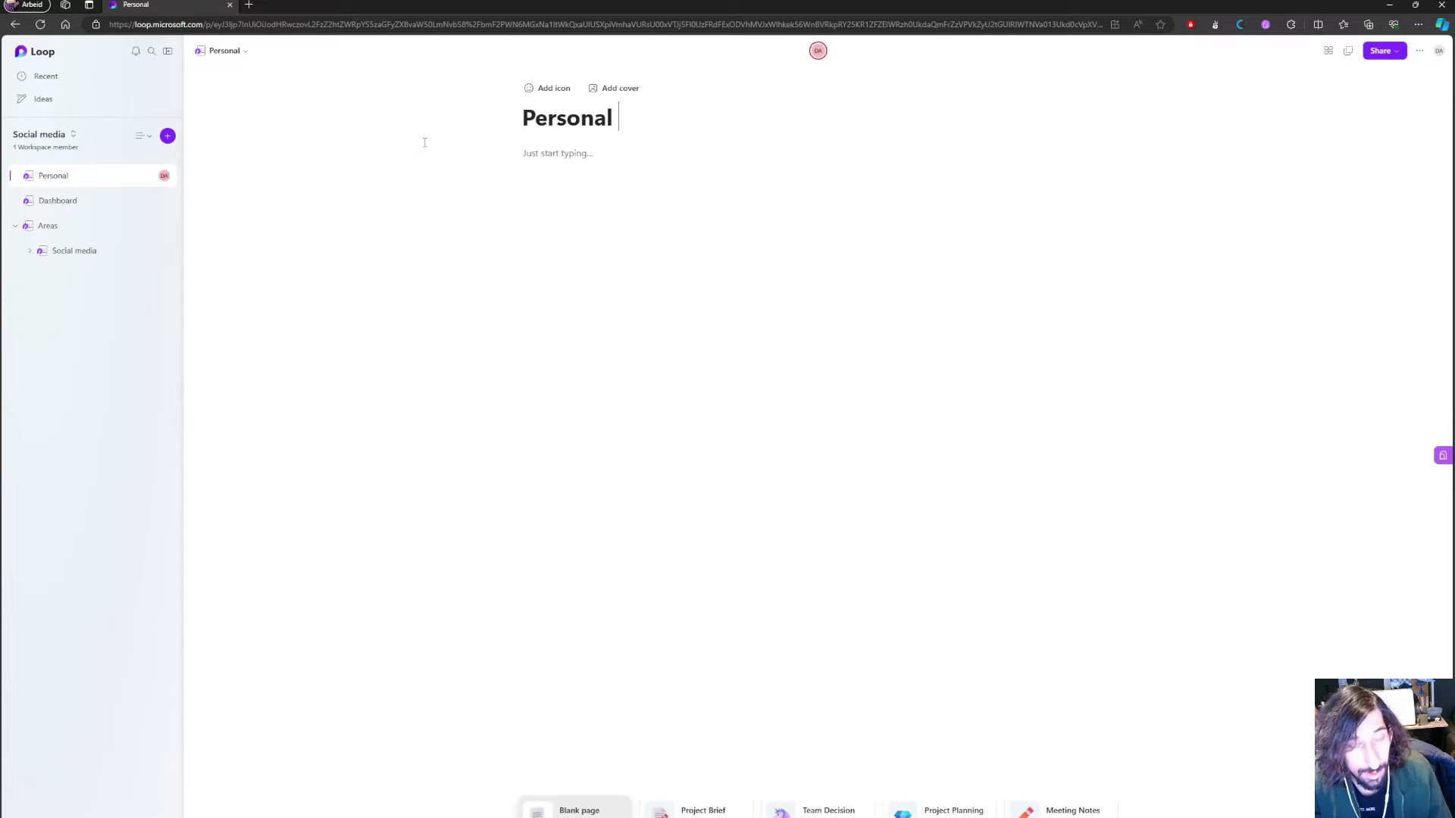
text(relations)
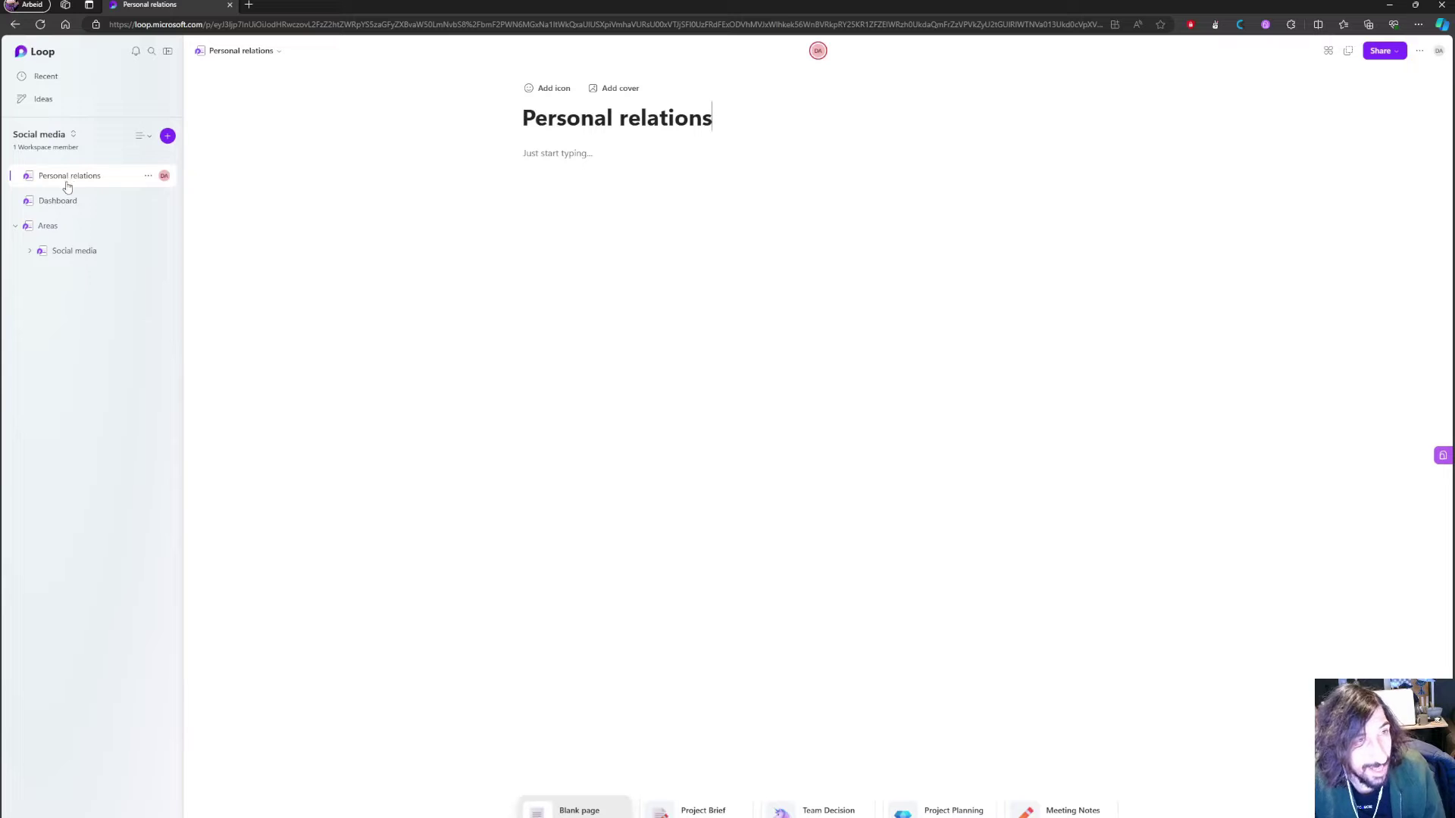
Nest Personal relations under Areas and add a new blank subpage beneath it.
drag(67, 180, 53, 233)
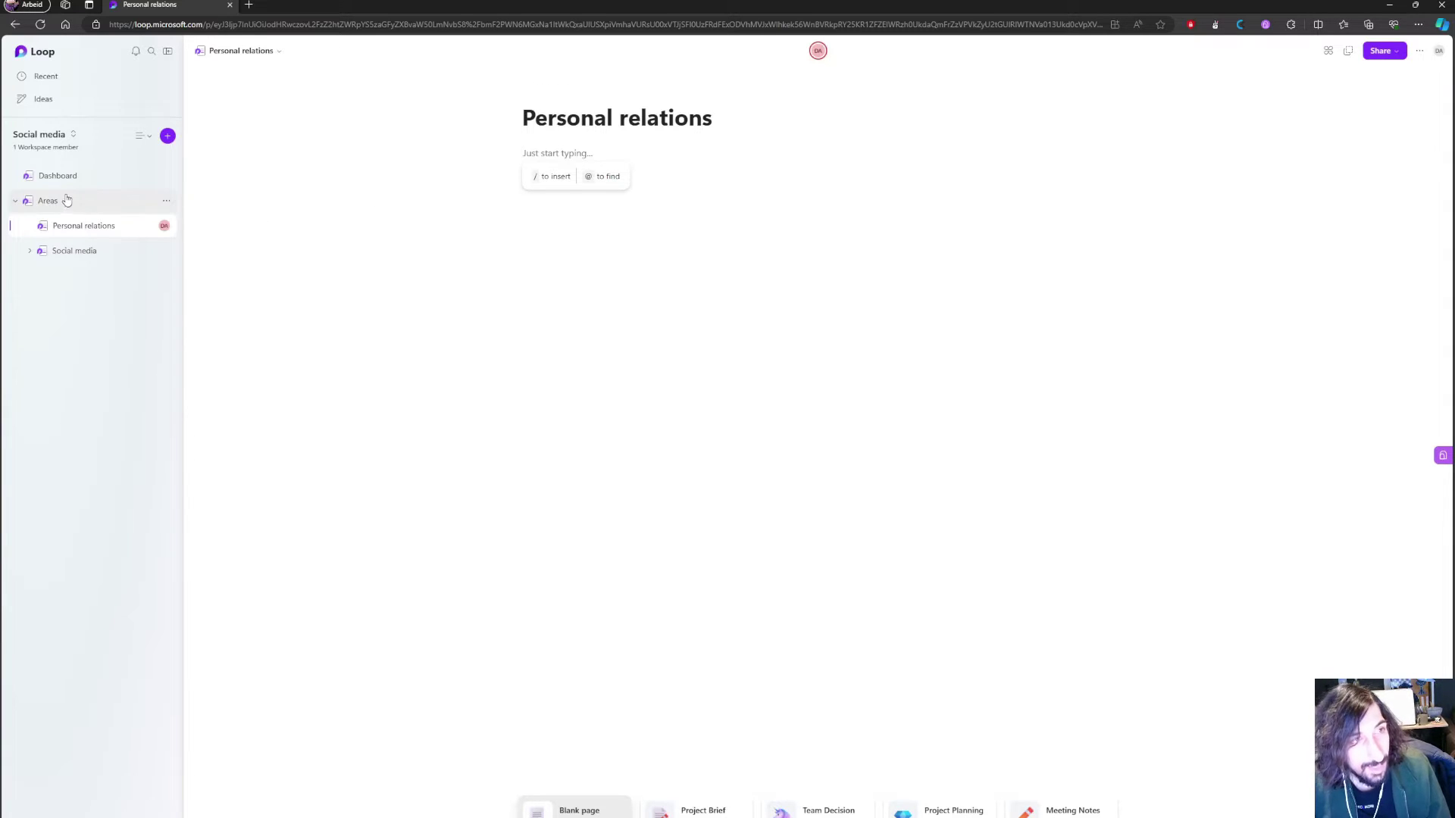
click(148, 226)
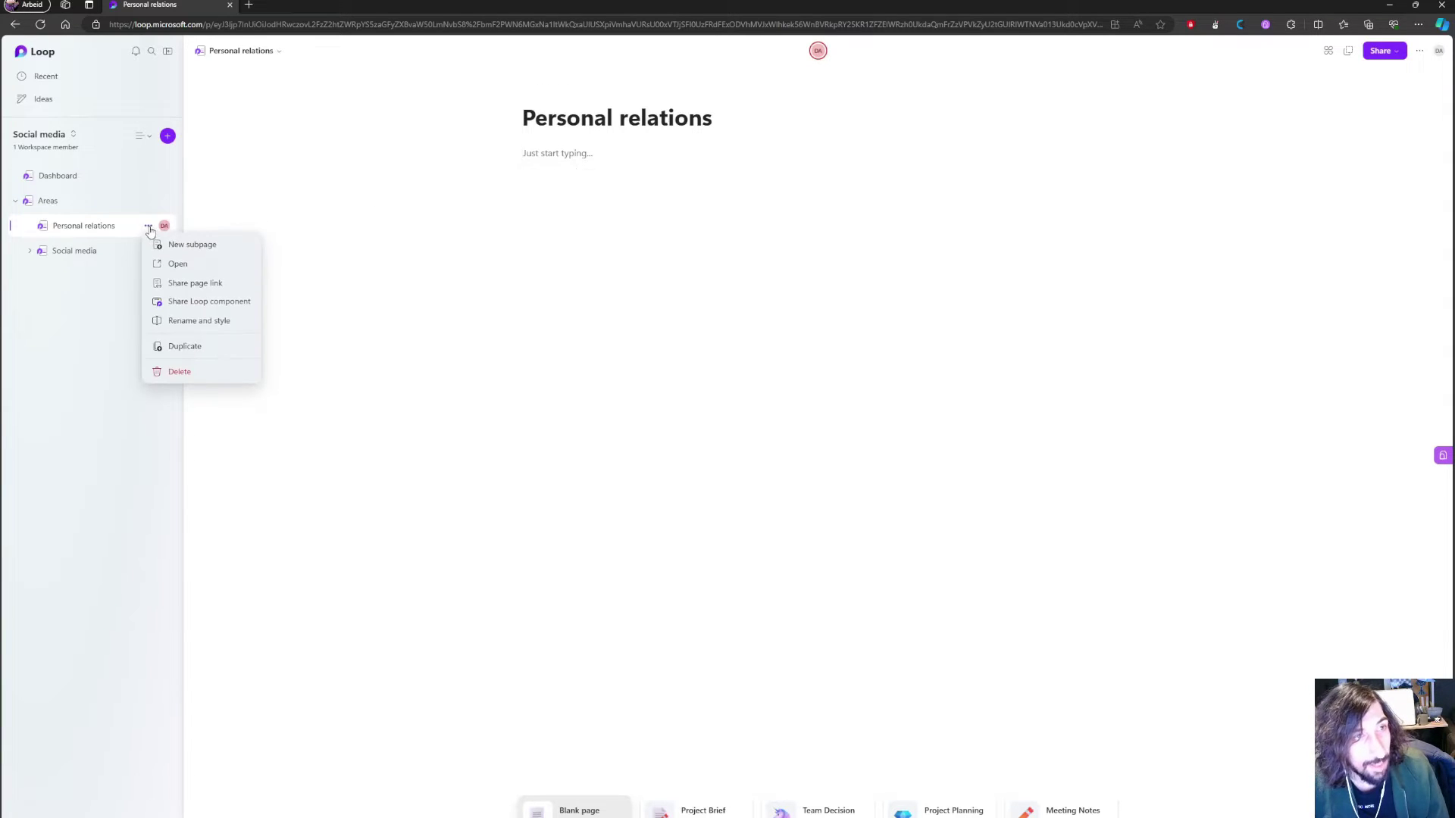
click(194, 245)
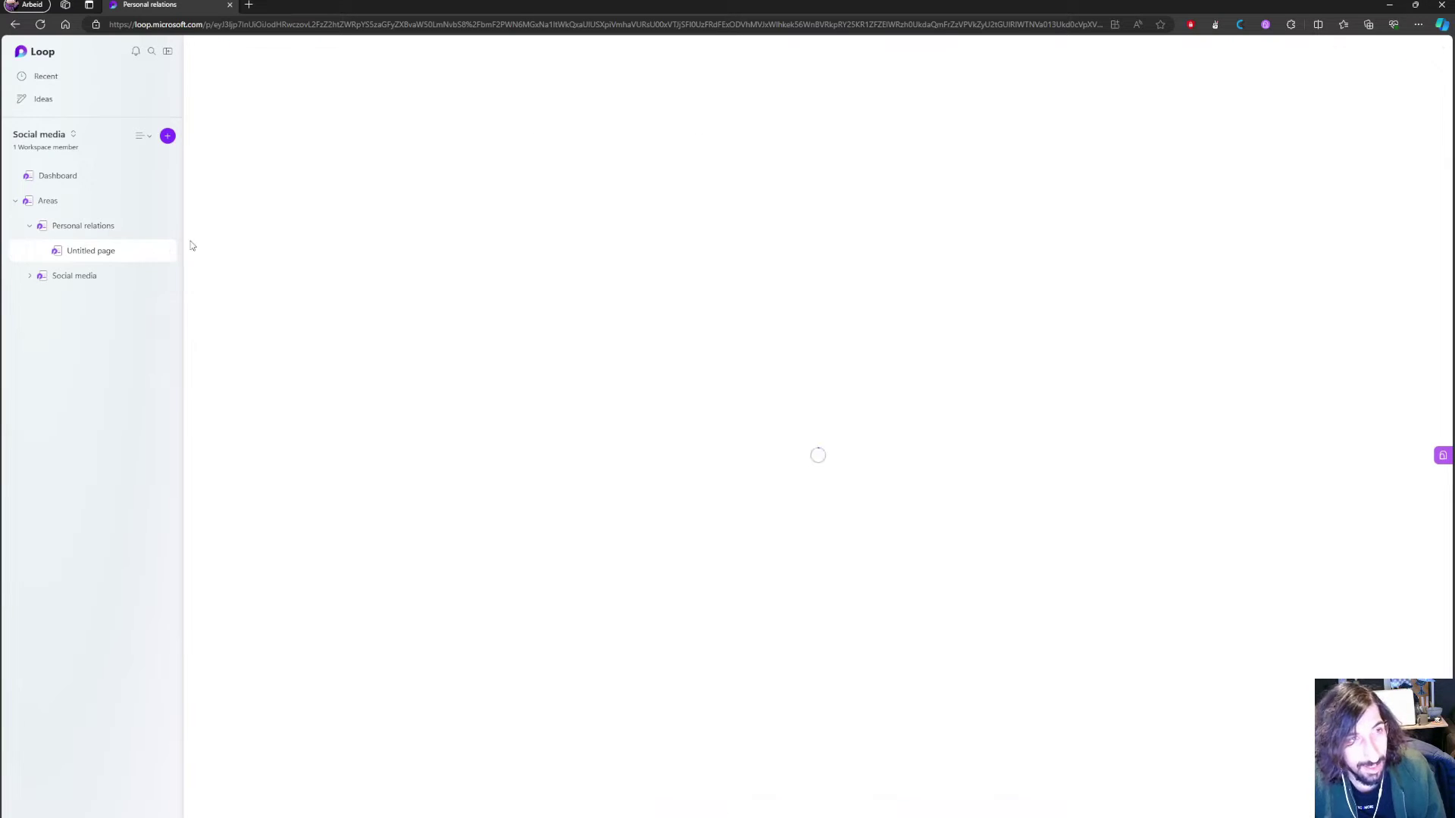
click(166, 226)
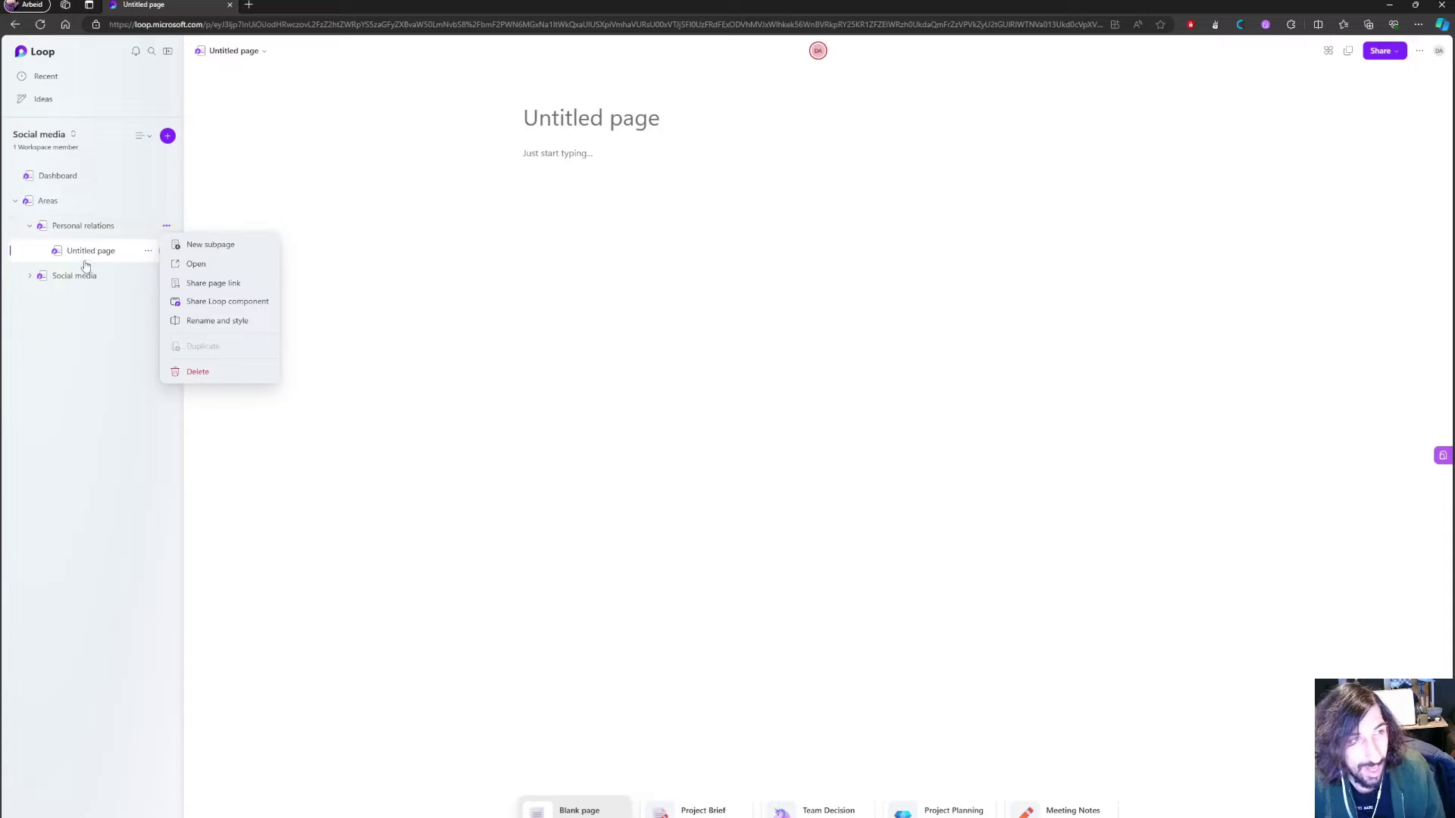
Title the subpage 'Daniel' and start a 'Christian' heading in the body.
click(552, 128)
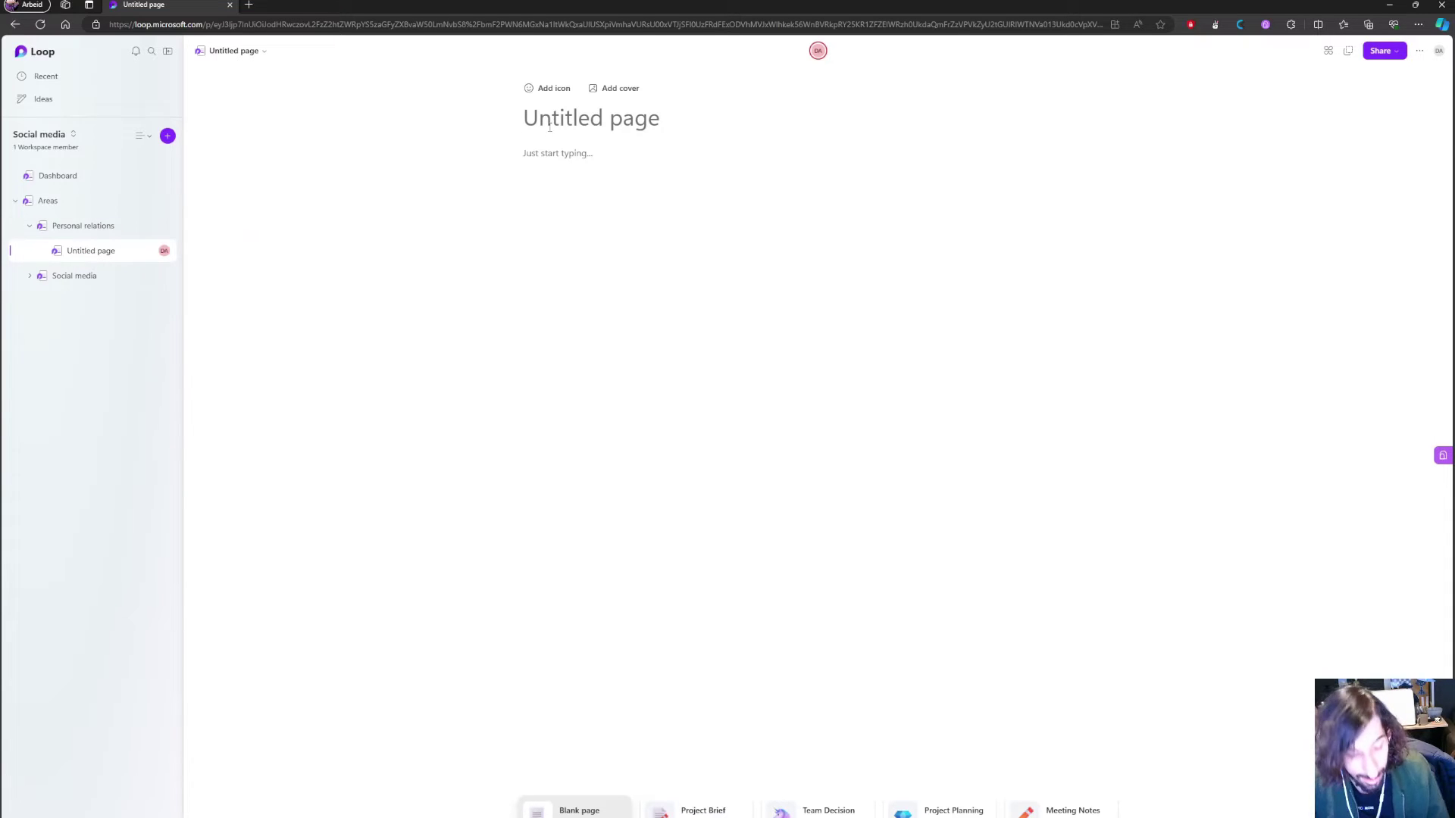
text(Daniel)
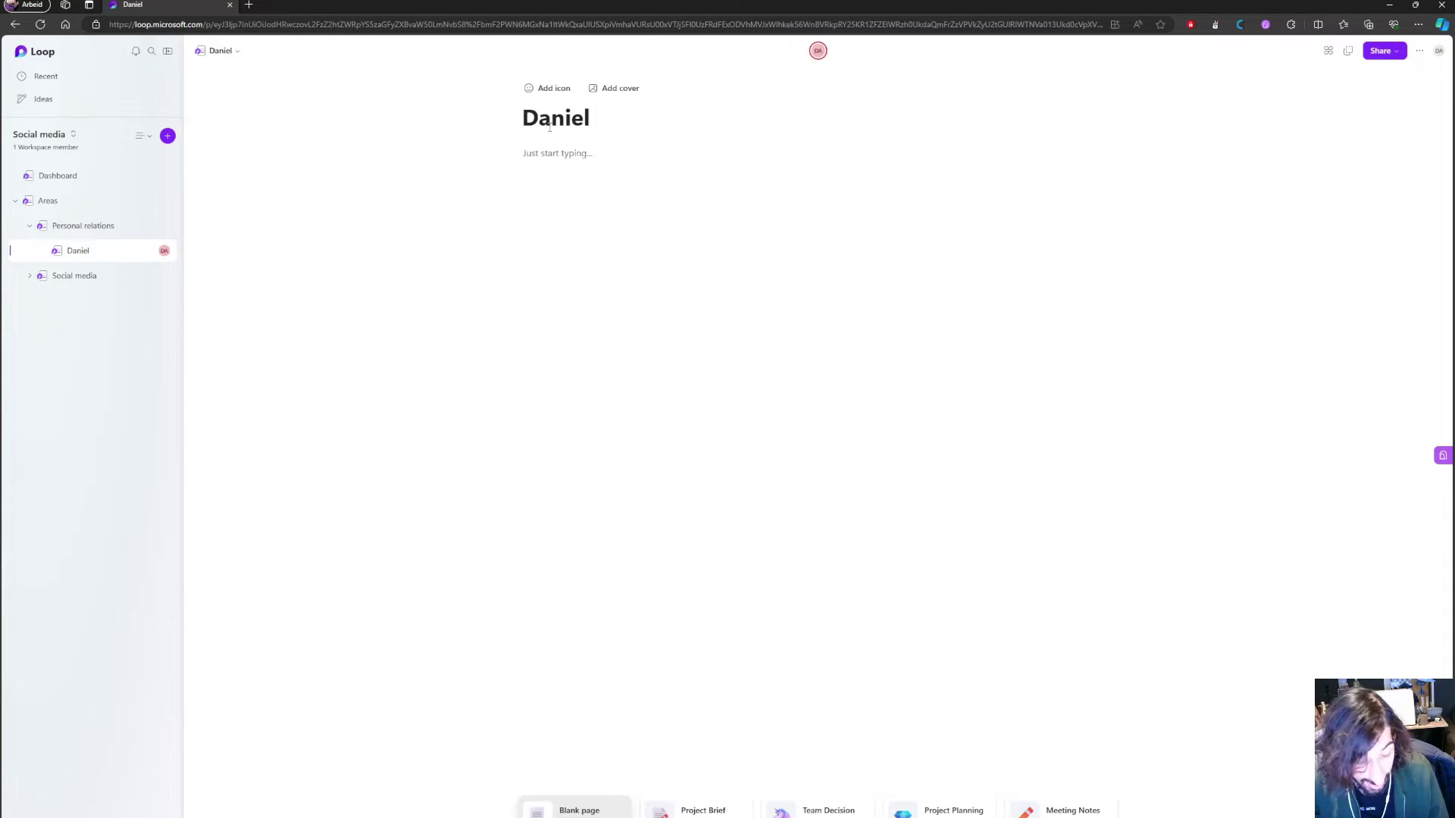
click(578, 155)
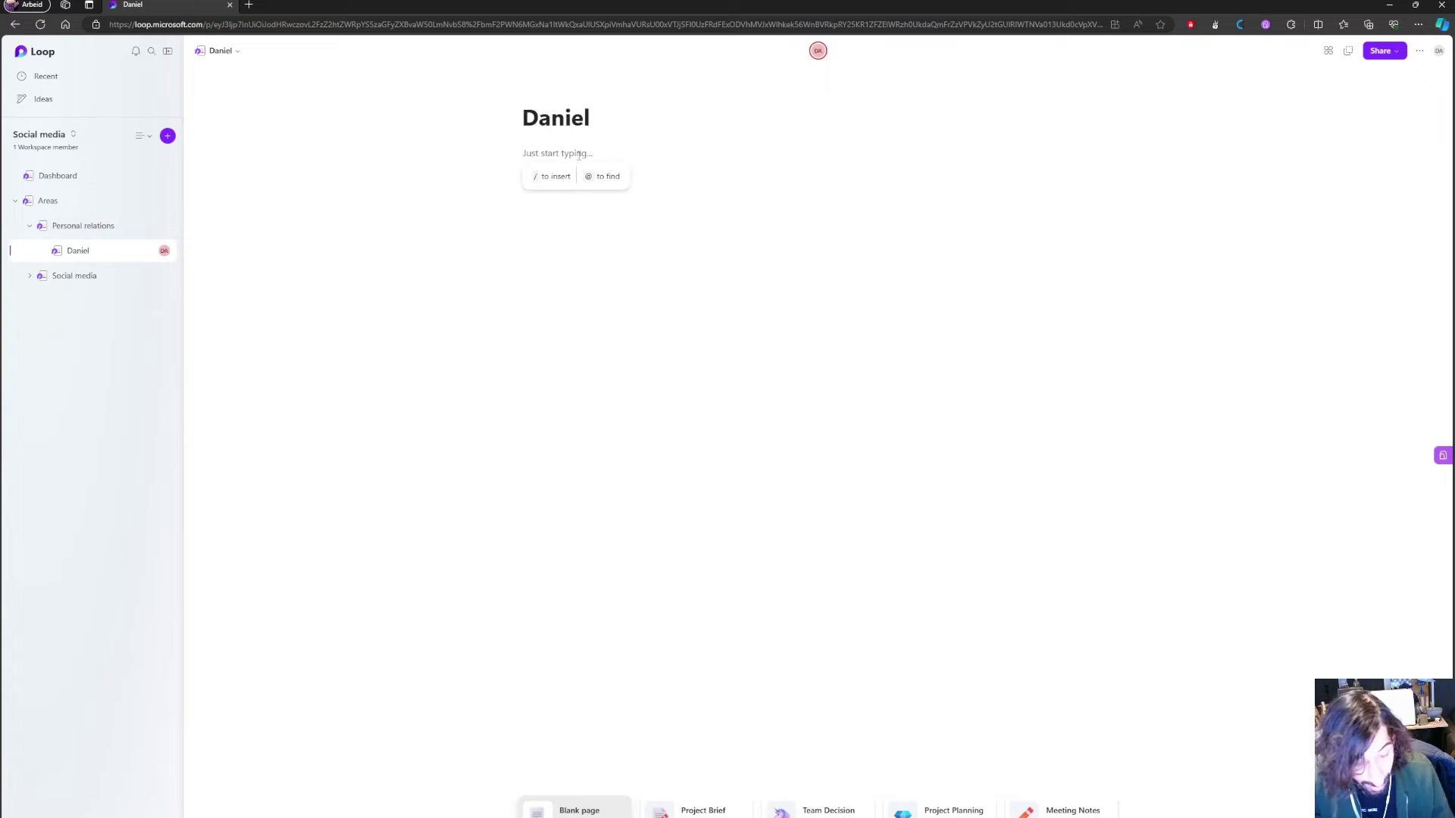
text(## )
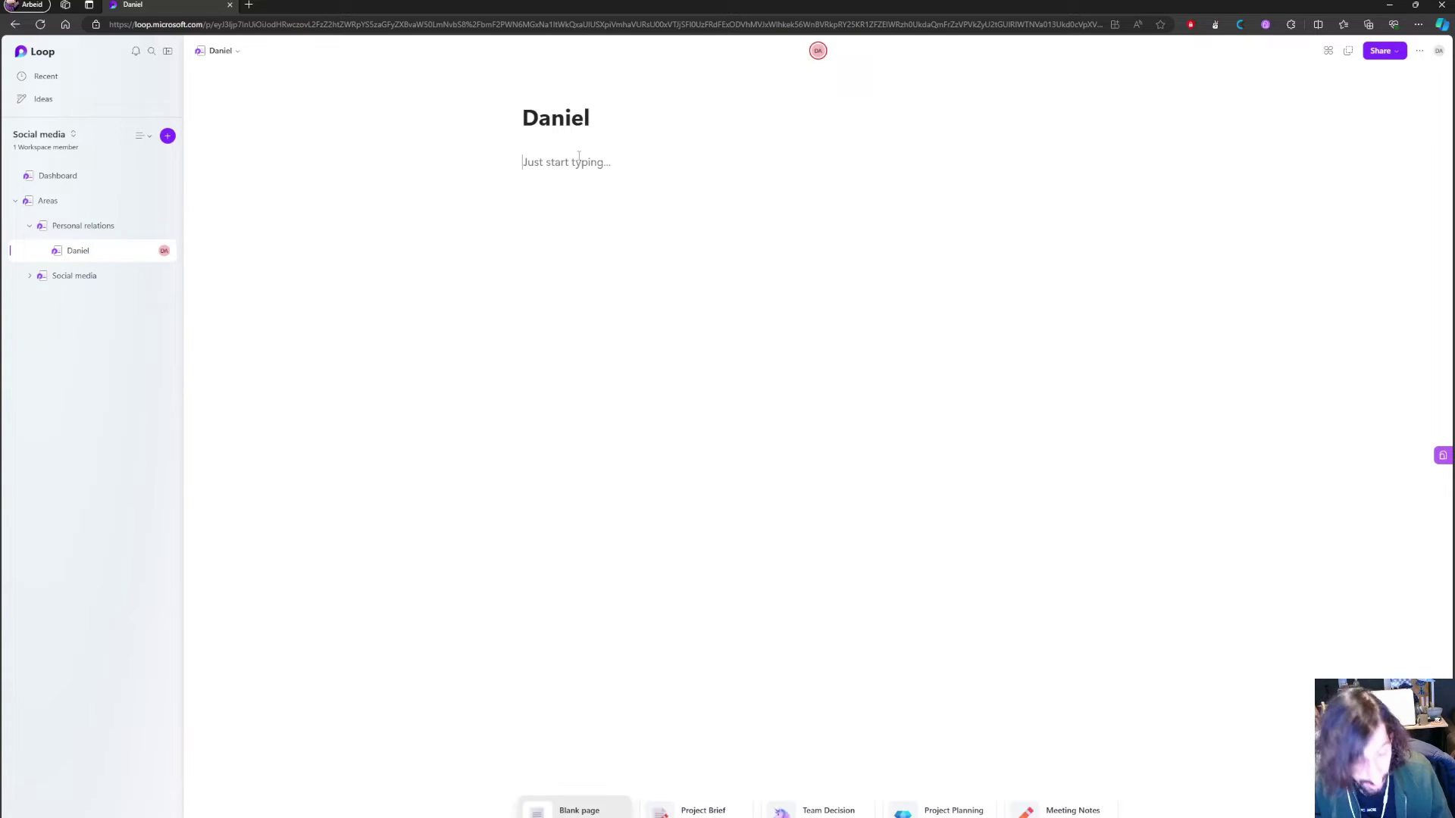
text(Chria)
key(BackSpace)
text(stian)
Replace the heading with 'Gifts ideas' and start a bulleted list below it.
key(BackSpace)
key(BackSpace)
key(BackSpace)
key(BackSpace)
key(BackSpace)
key(BackSpace)
key(BackSpace)
key(BackSpace)
key(BackSpace)
key(BackSpace)
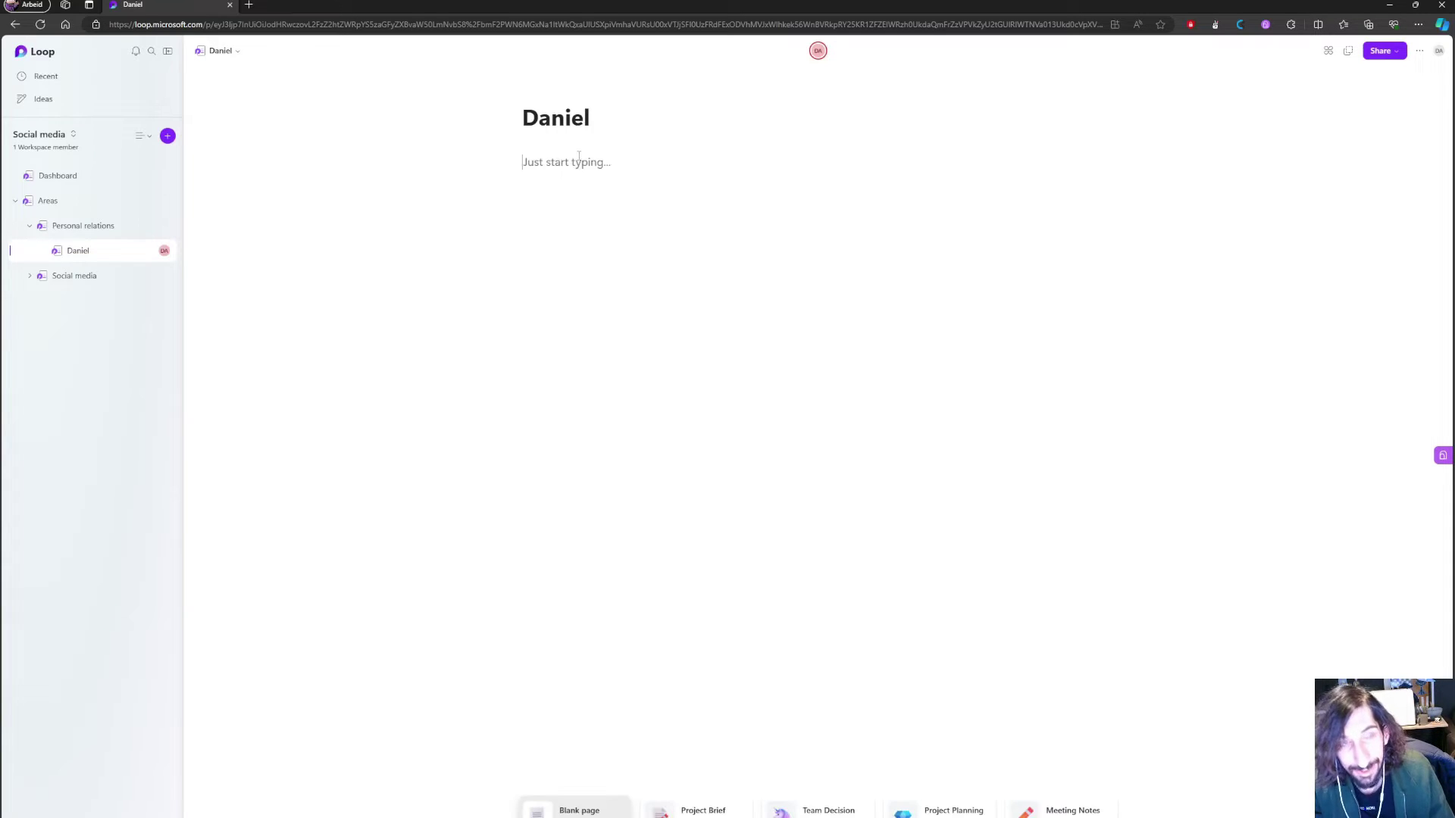
text(Gift)
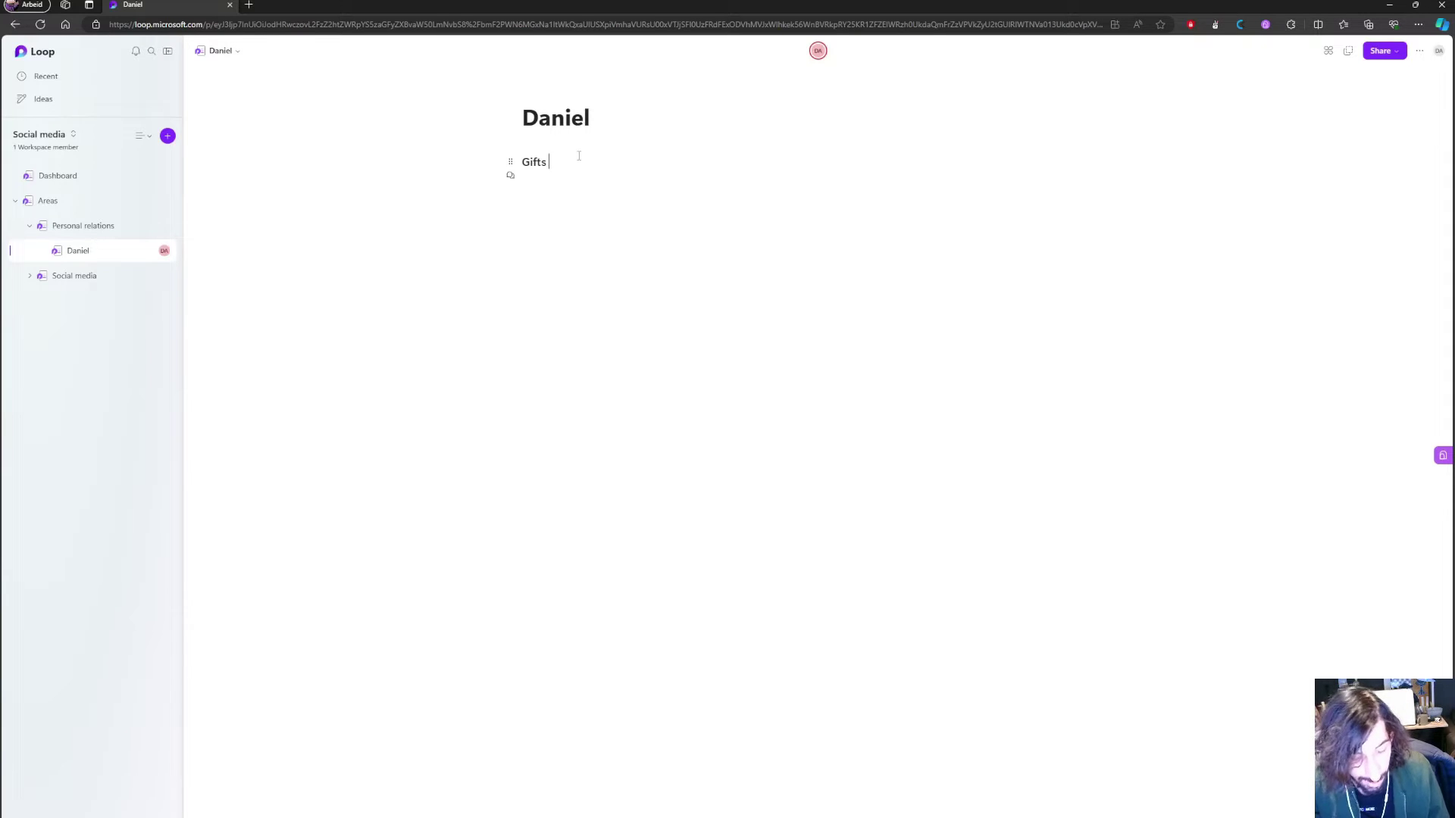
text(s)
key(Return)
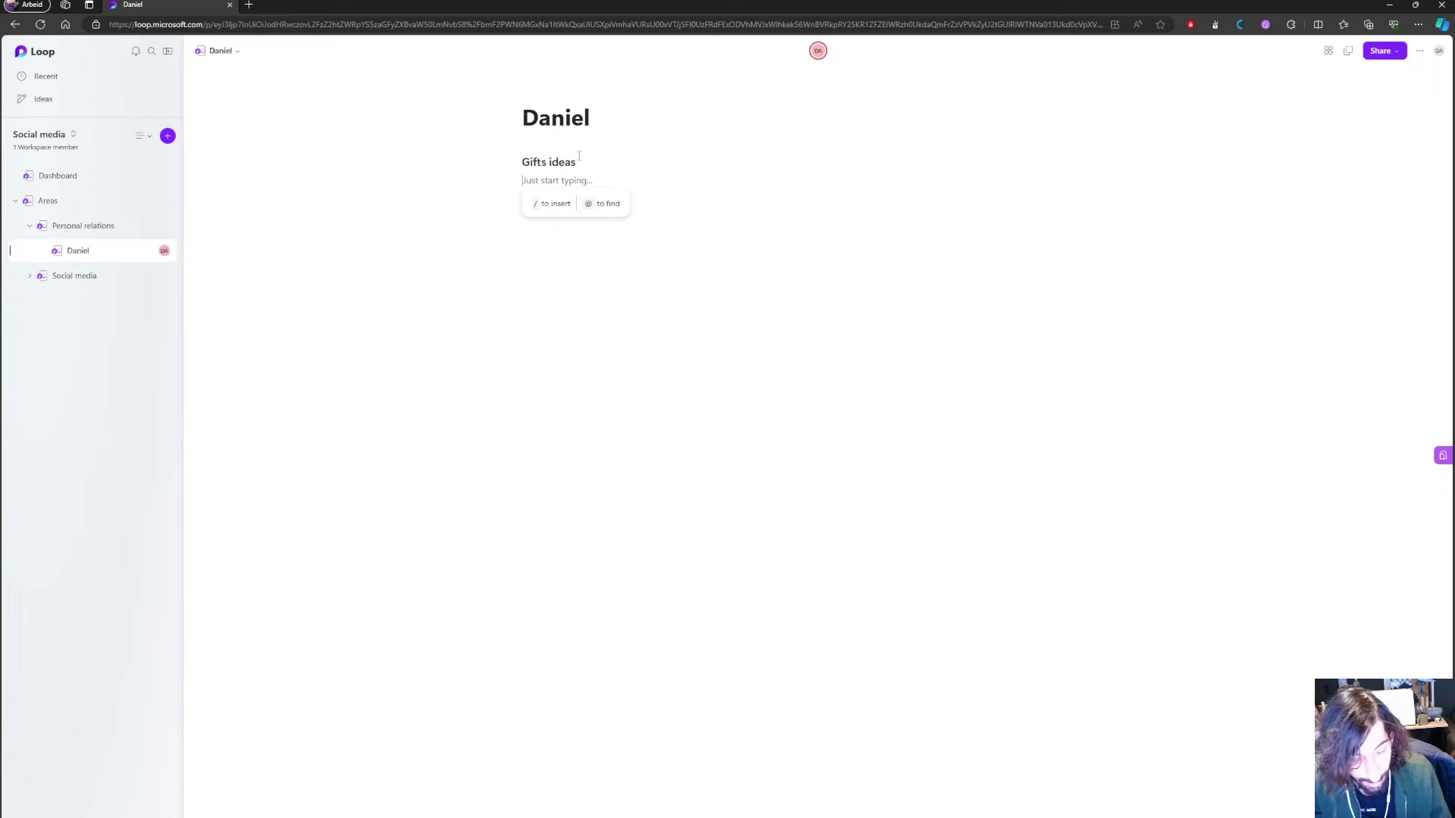
text(-)
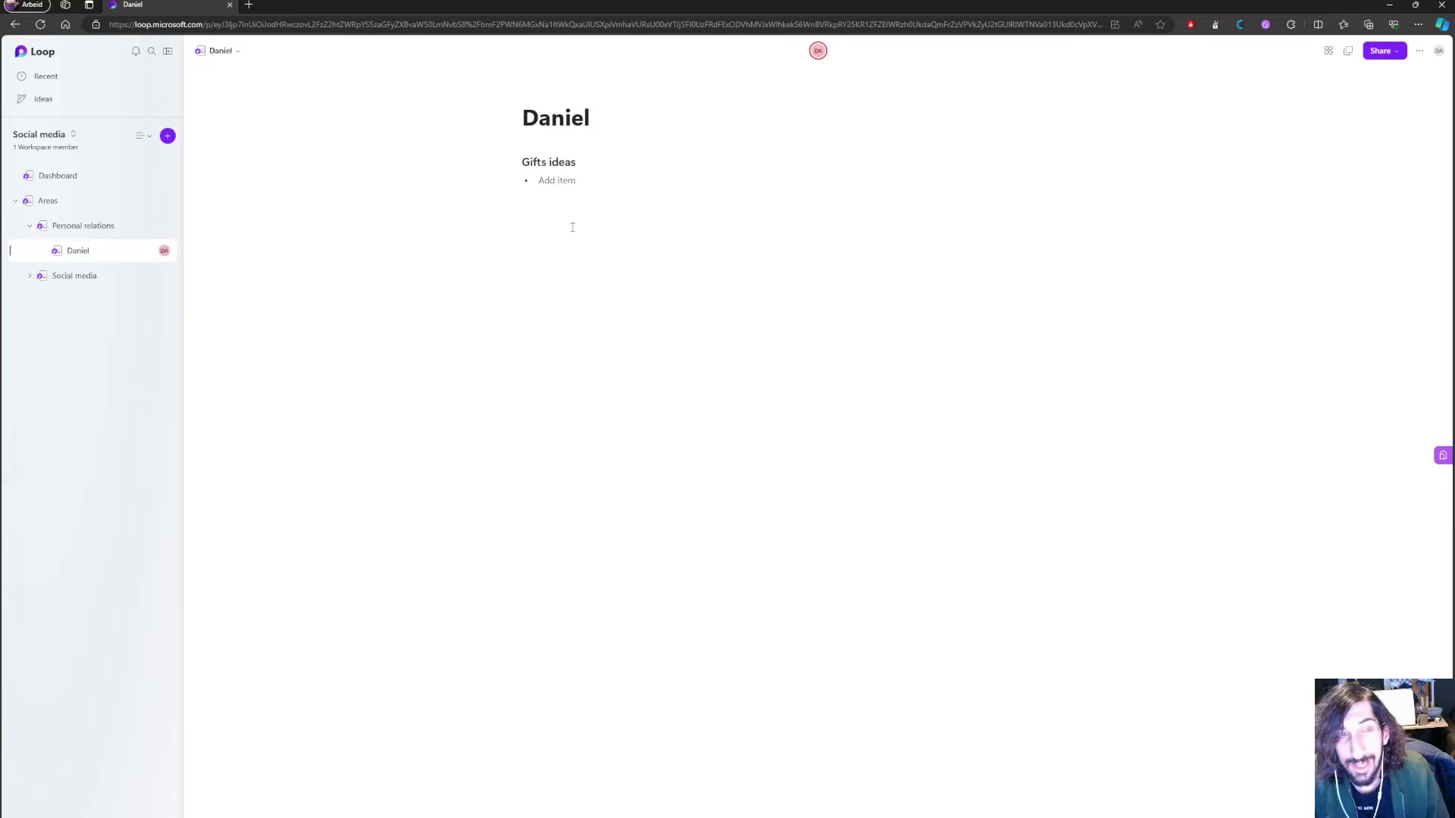
Add the heading 'what are they working on right now' below the list, with a paragraph beneath.
key(Return)
key(Return)
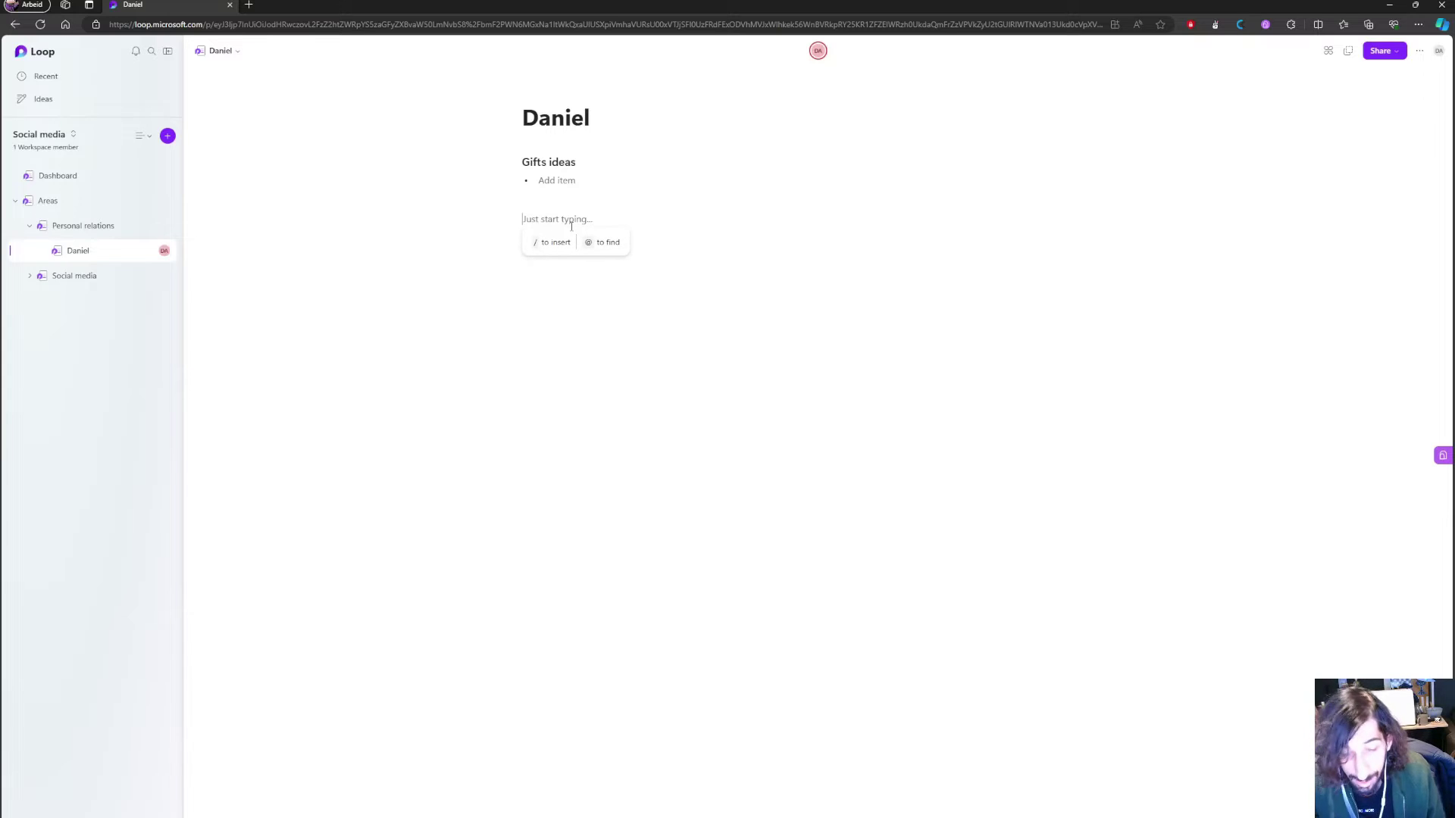
text(#)
text(## what a)
text(re they work)
text(ing on right )
text(now)
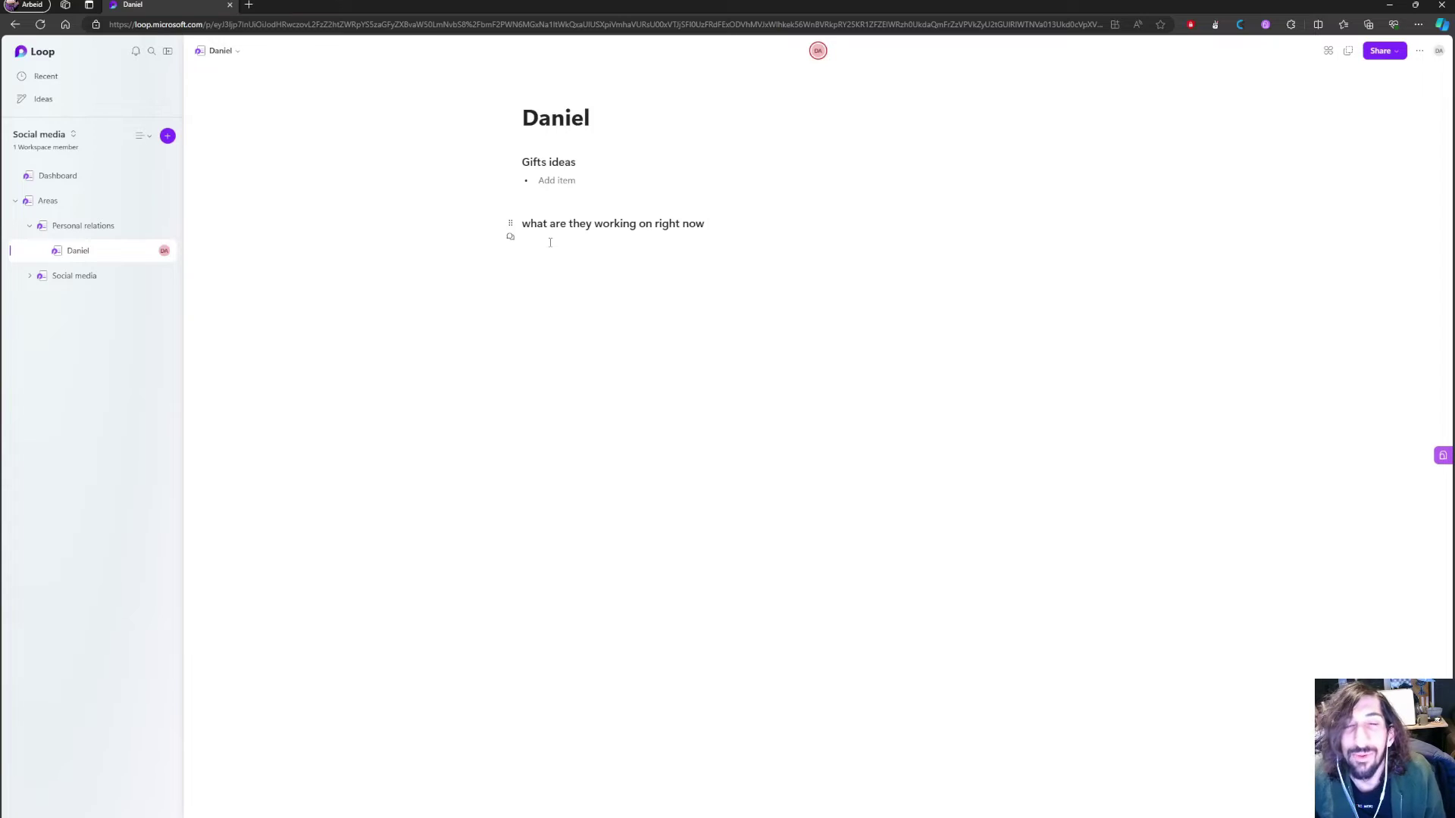
click(568, 180)
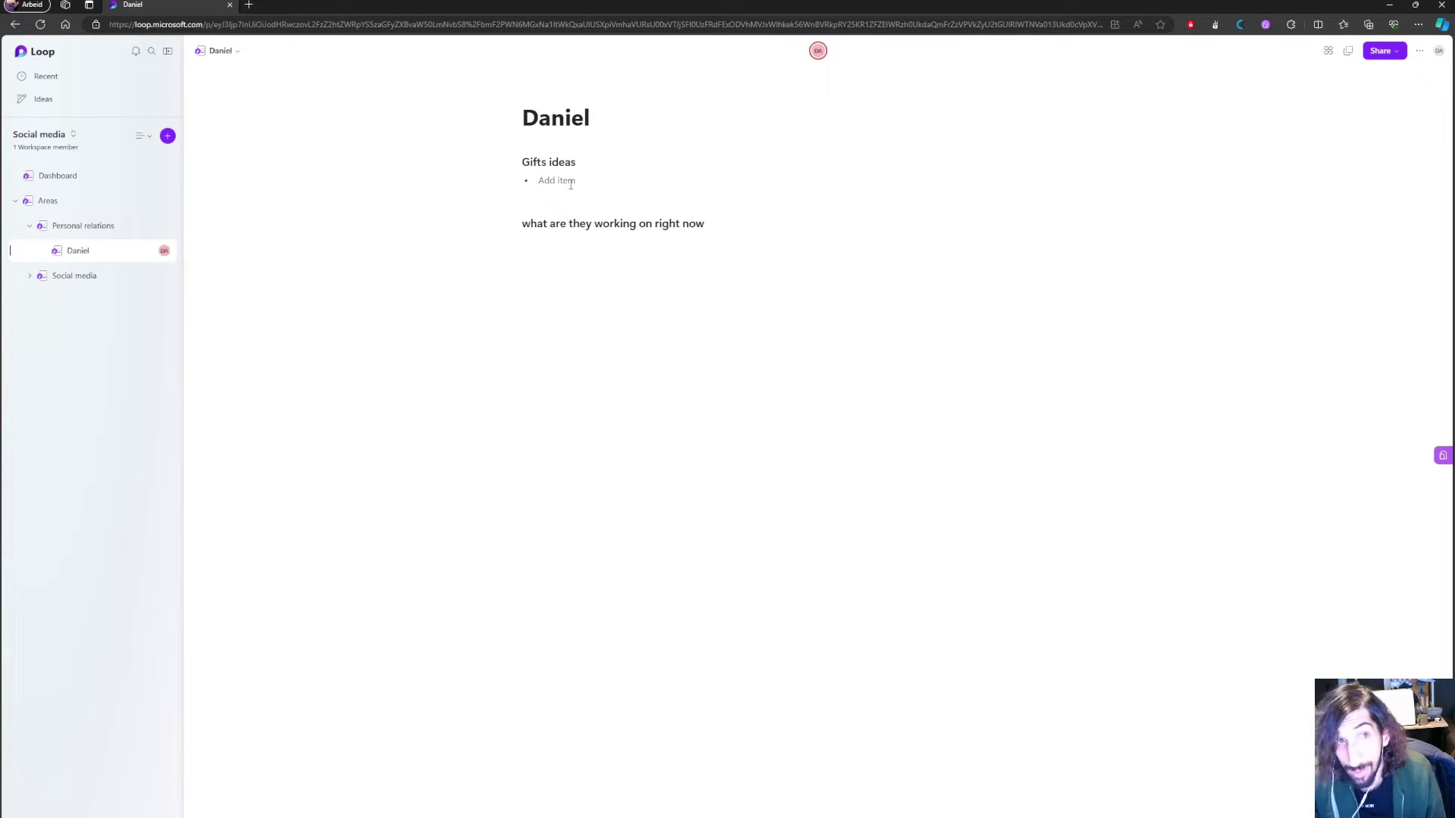
click(552, 247)
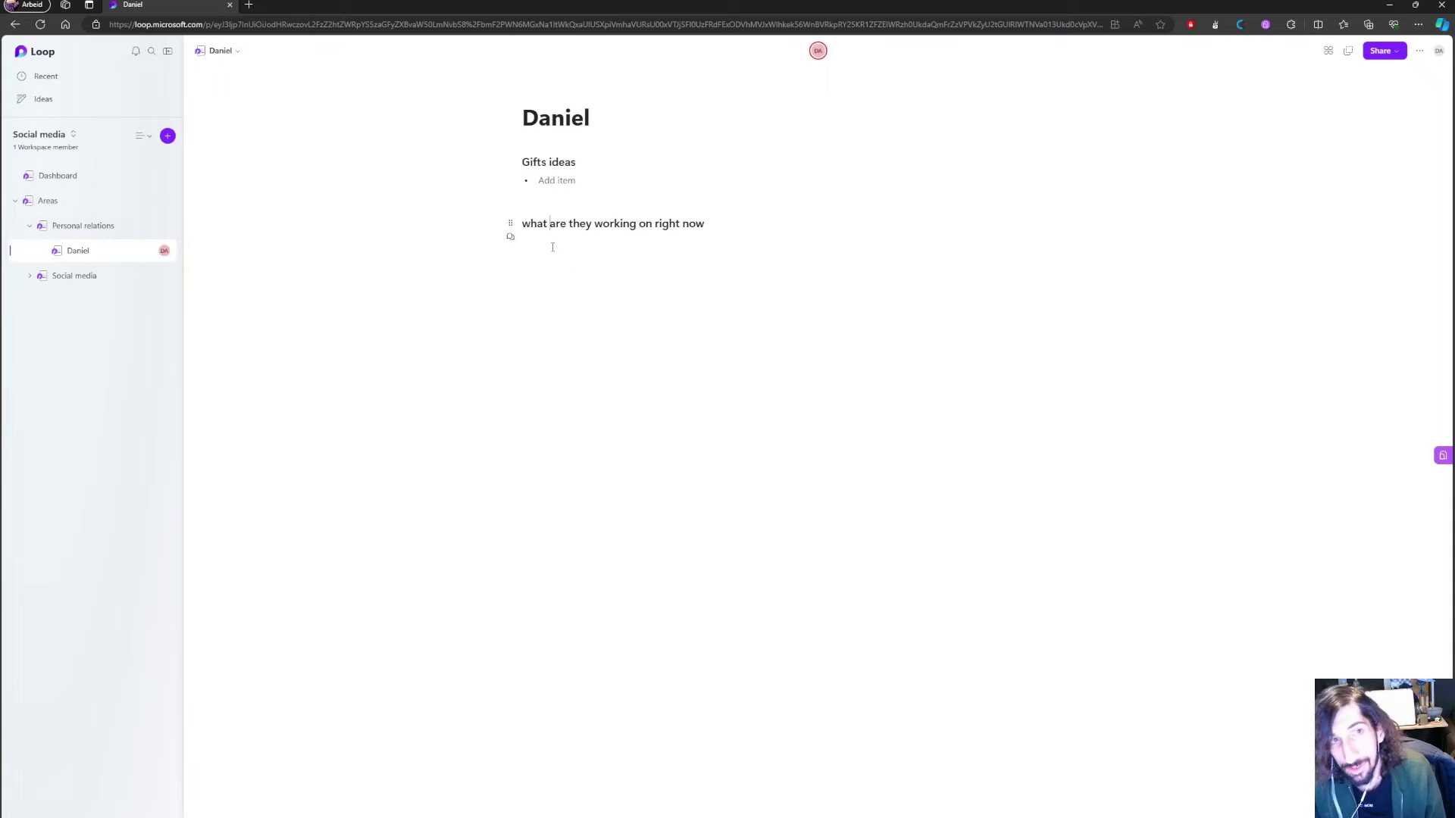
click(737, 248)
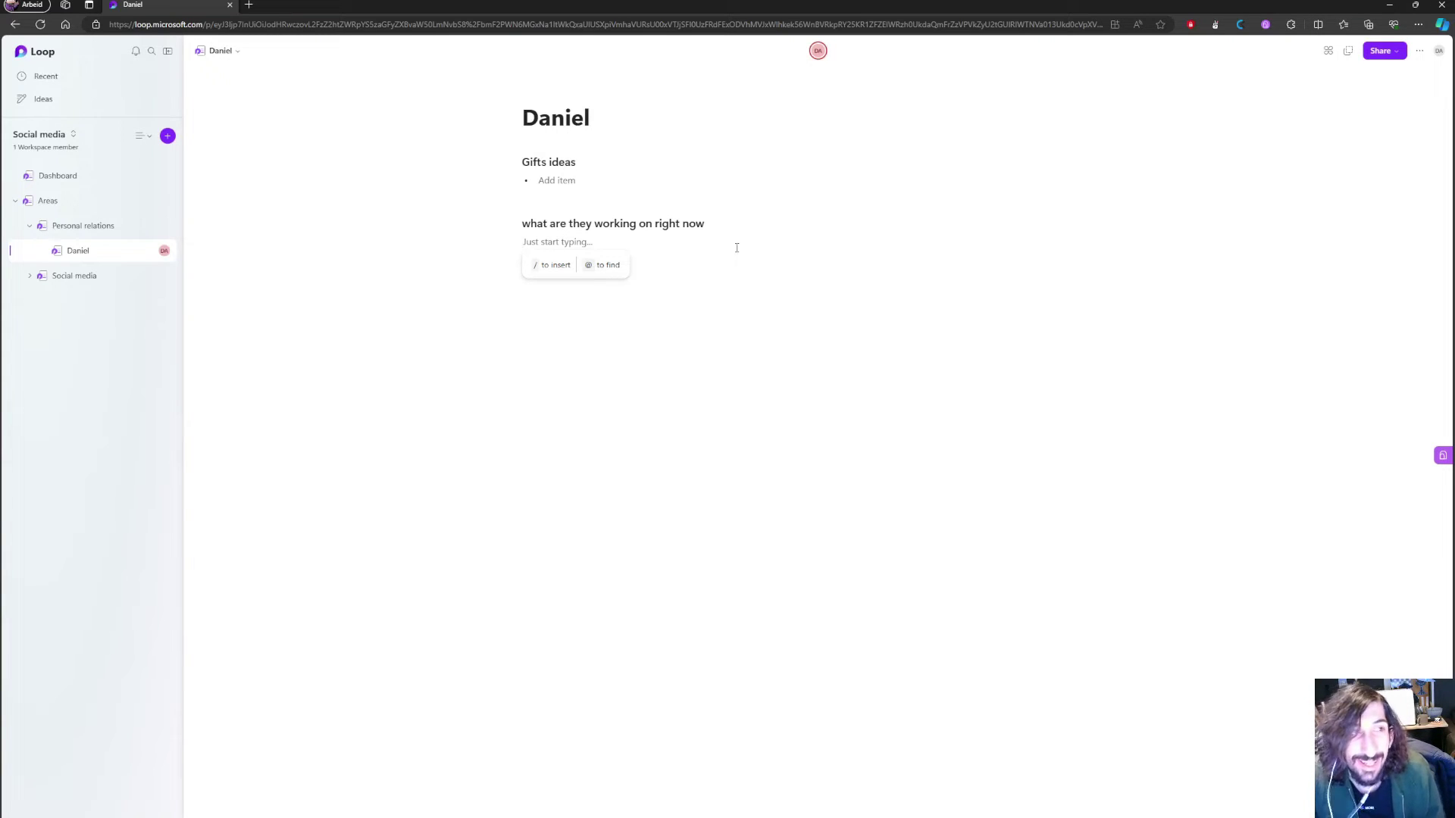
Add a new page titled 'Secamore' nested under Areas and click into its body.
click(28, 227)
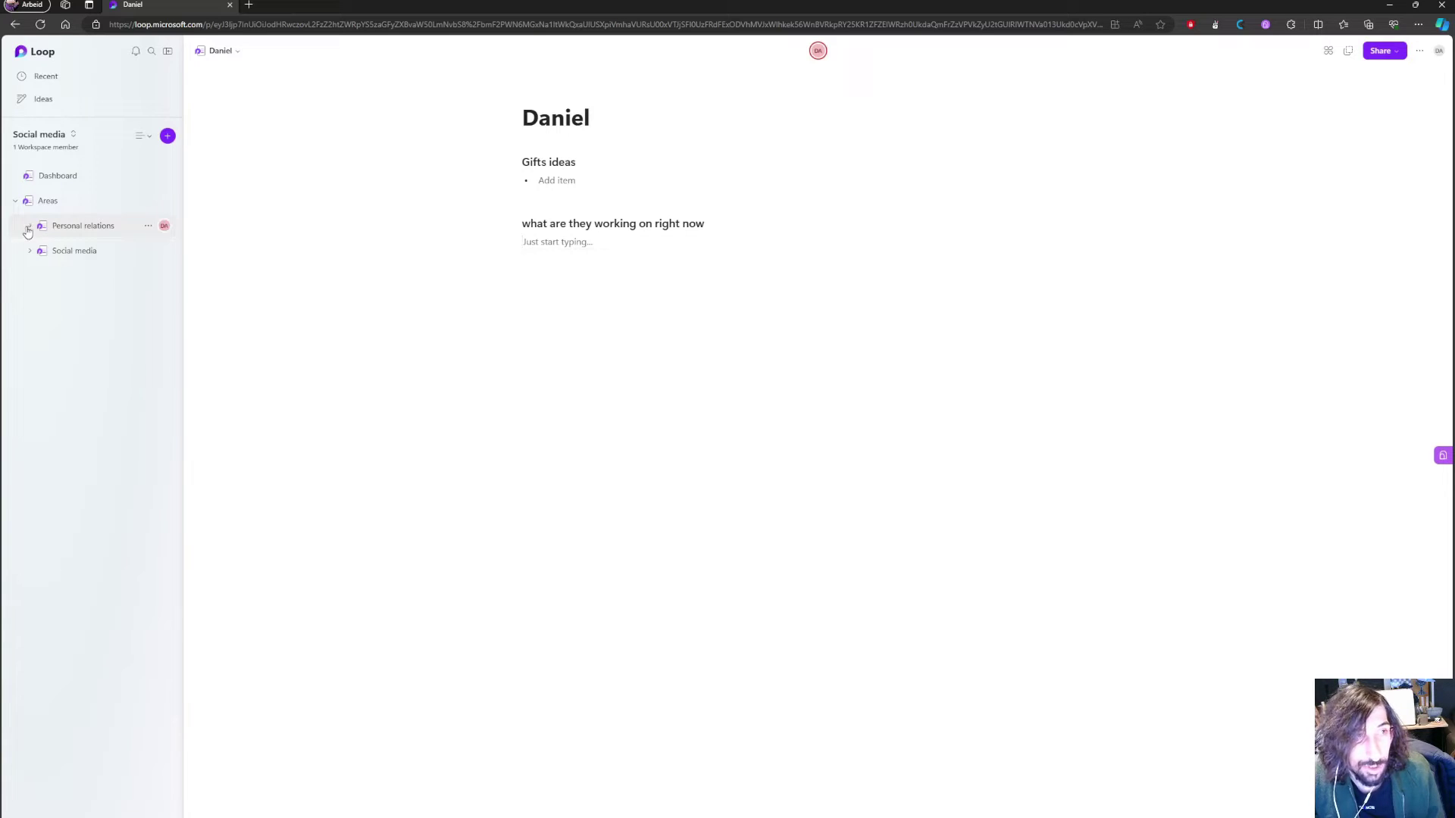
click(43, 202)
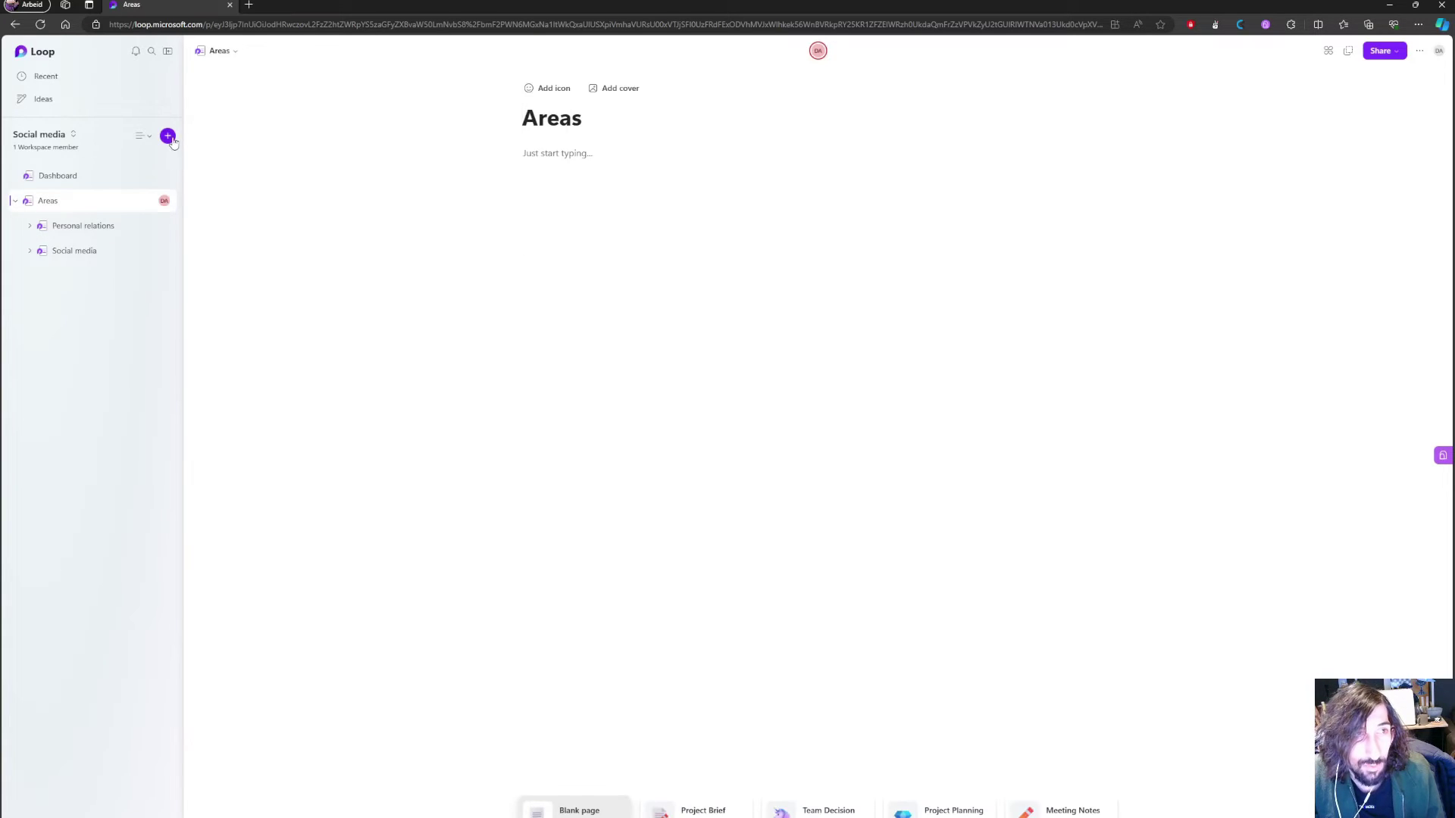
click(170, 137)
click(175, 154)
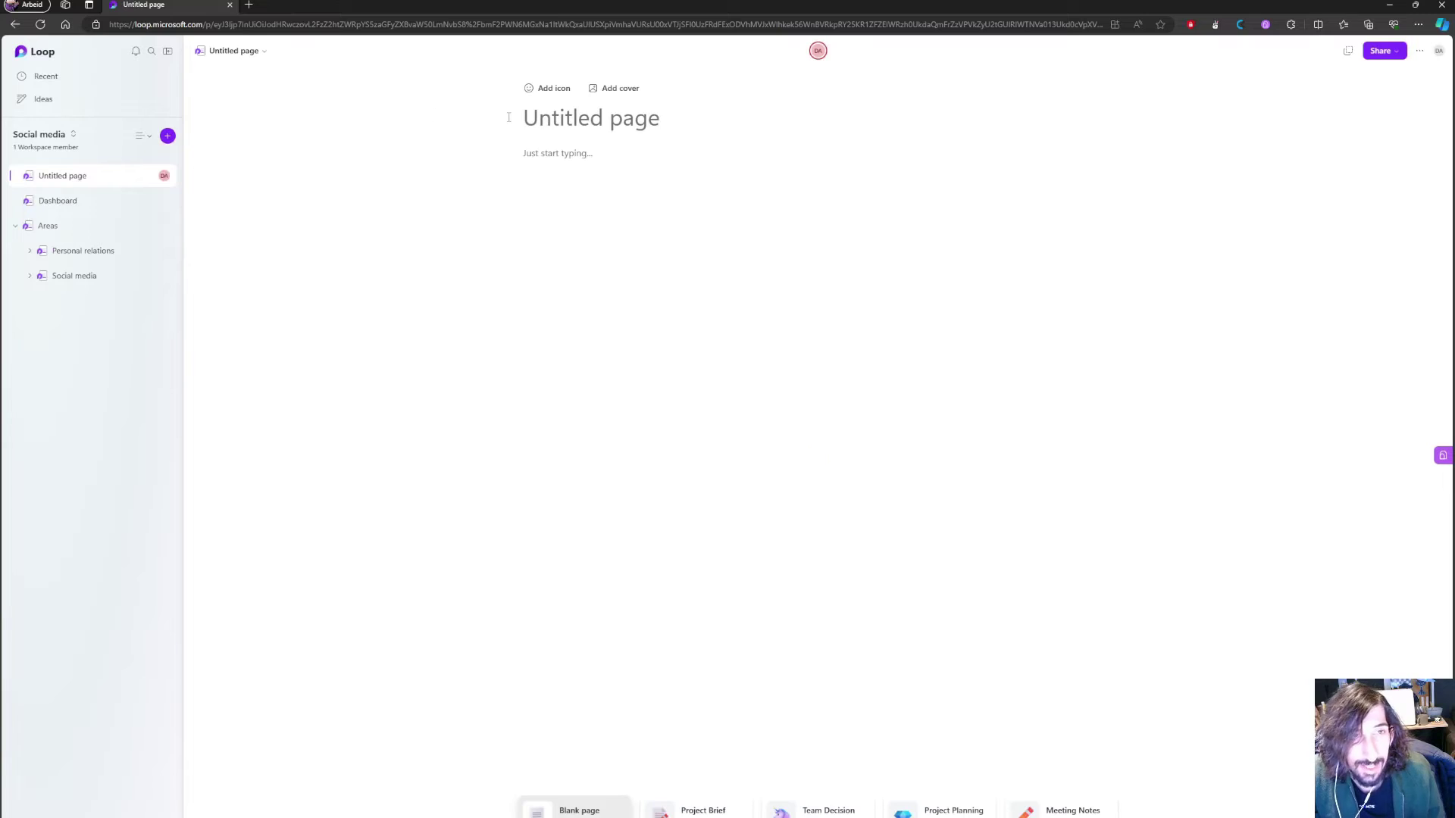
text(Secamore)
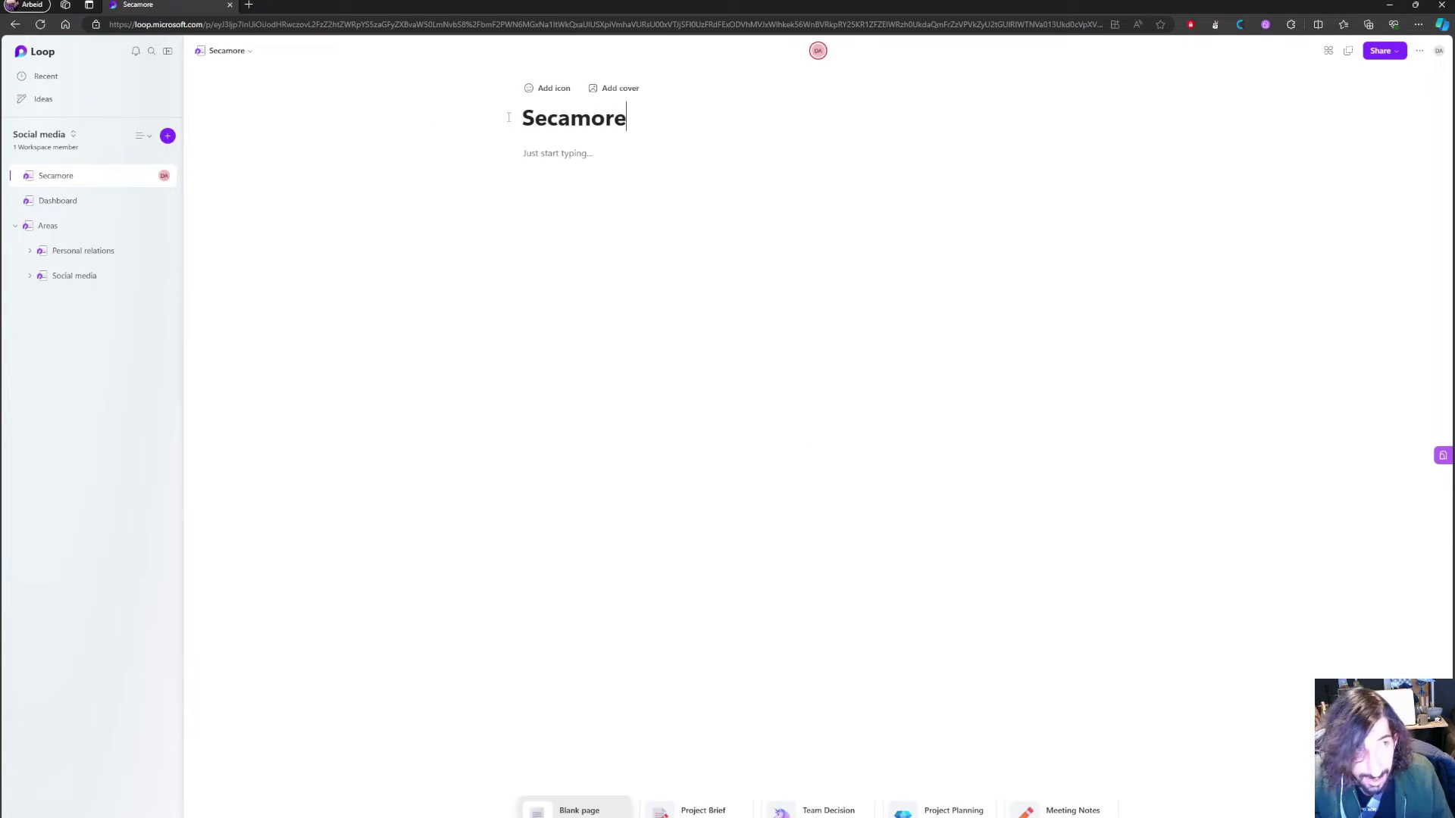
drag(74, 182, 74, 228)
click(547, 156)
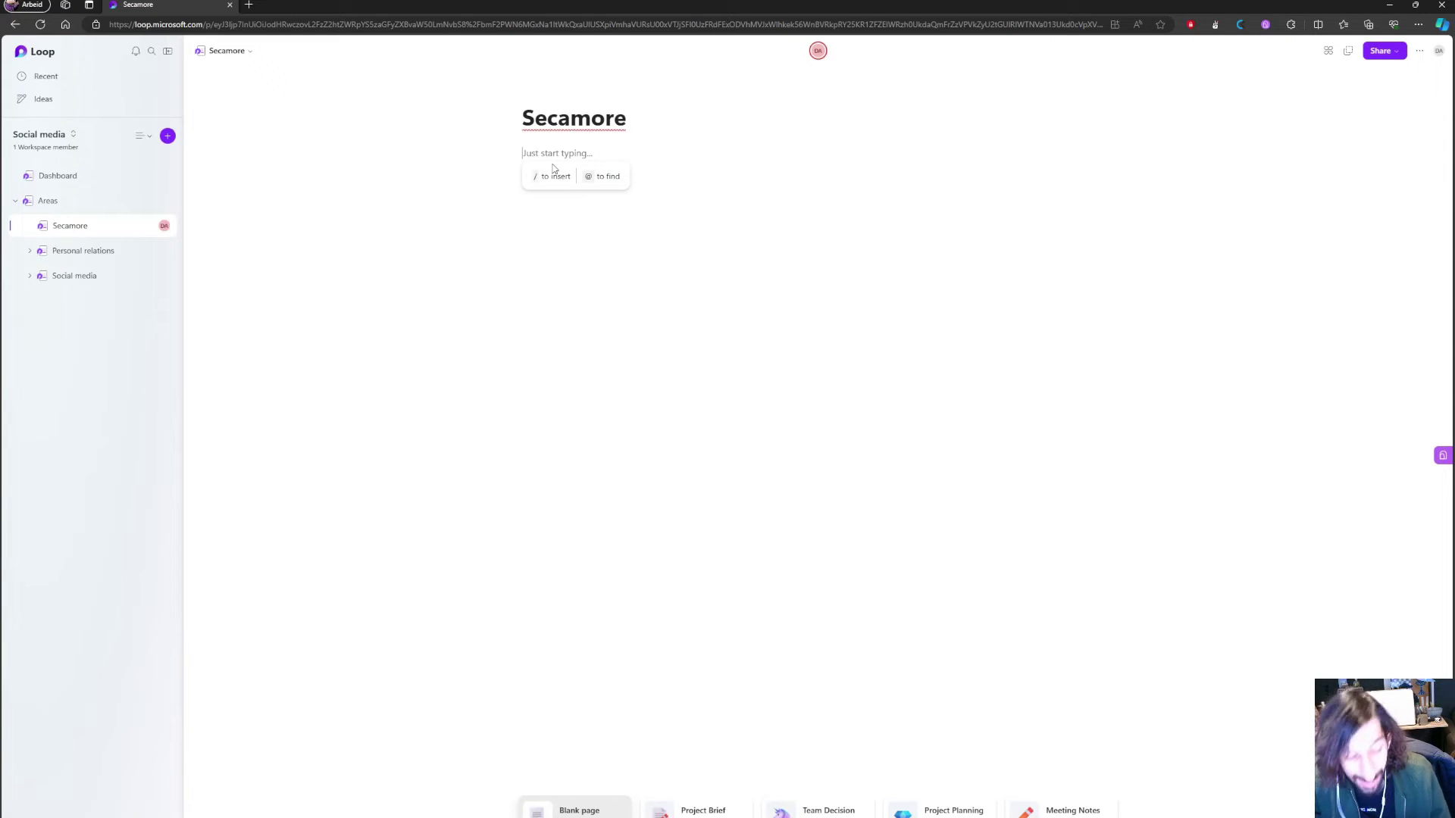
Insert a table on Secamore with its first column name cleared, then switch to Social media.
text(/)
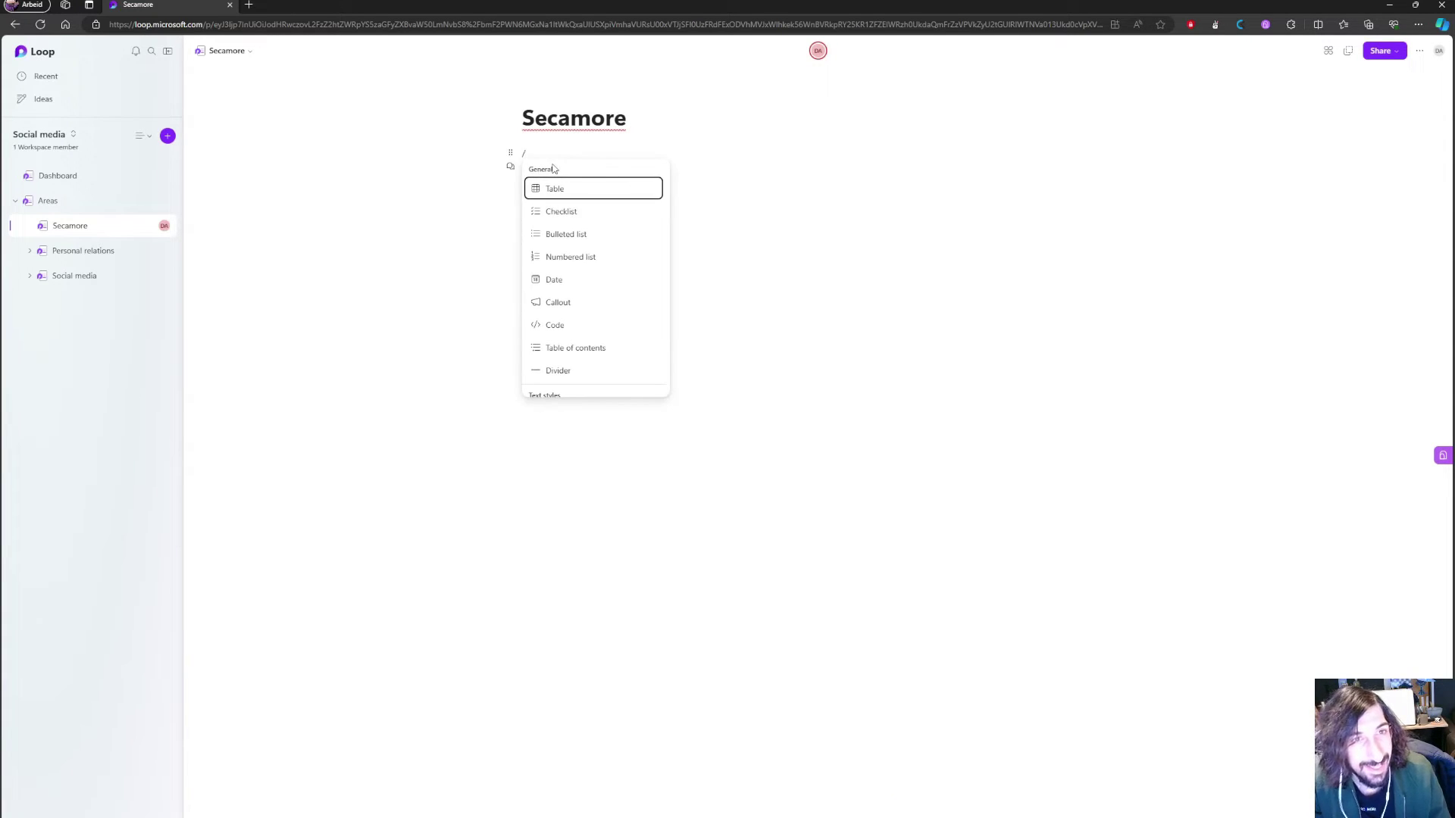
click(561, 191)
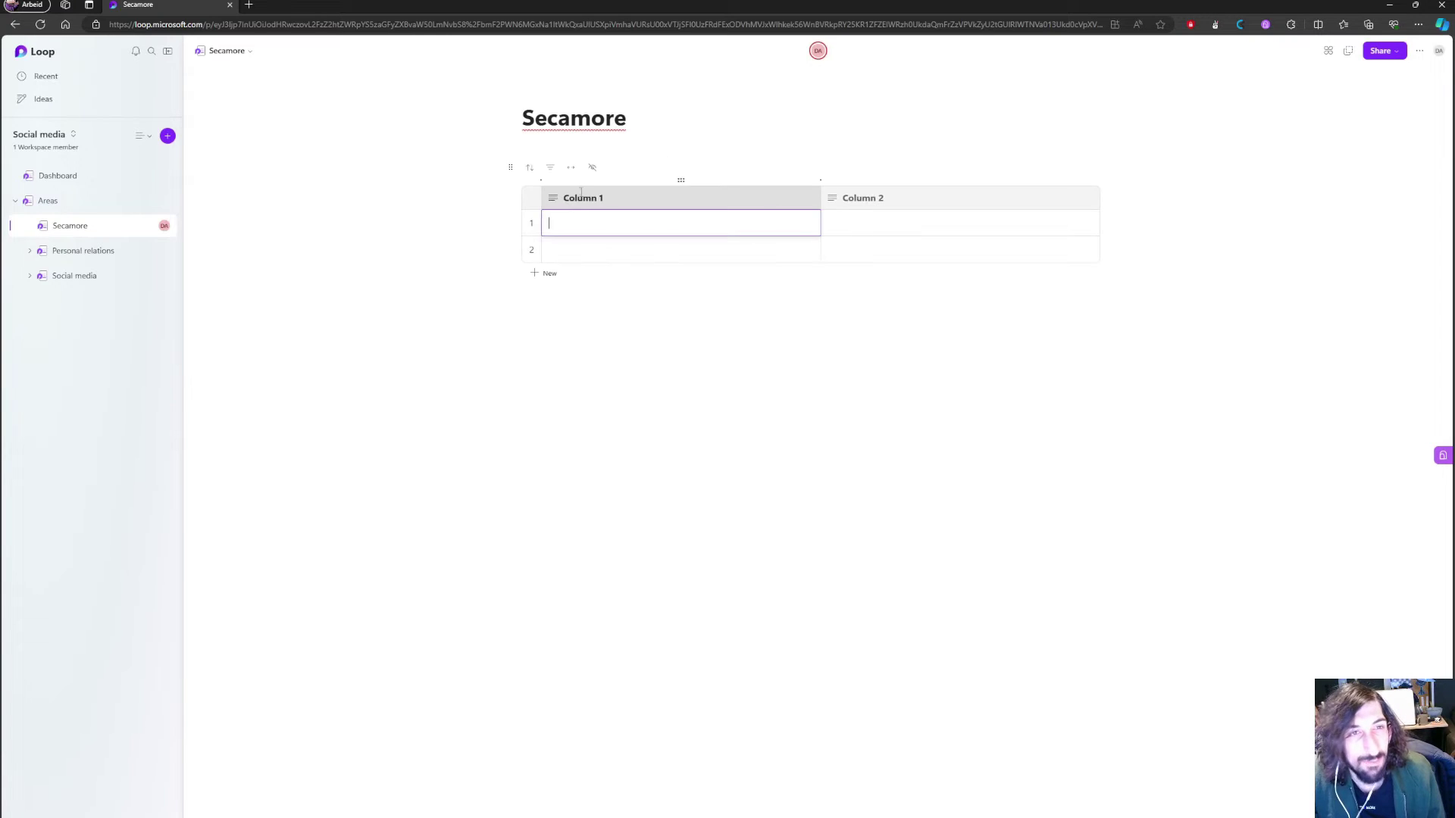
click(634, 195)
key(ctrl+a)
key(BackSpace)
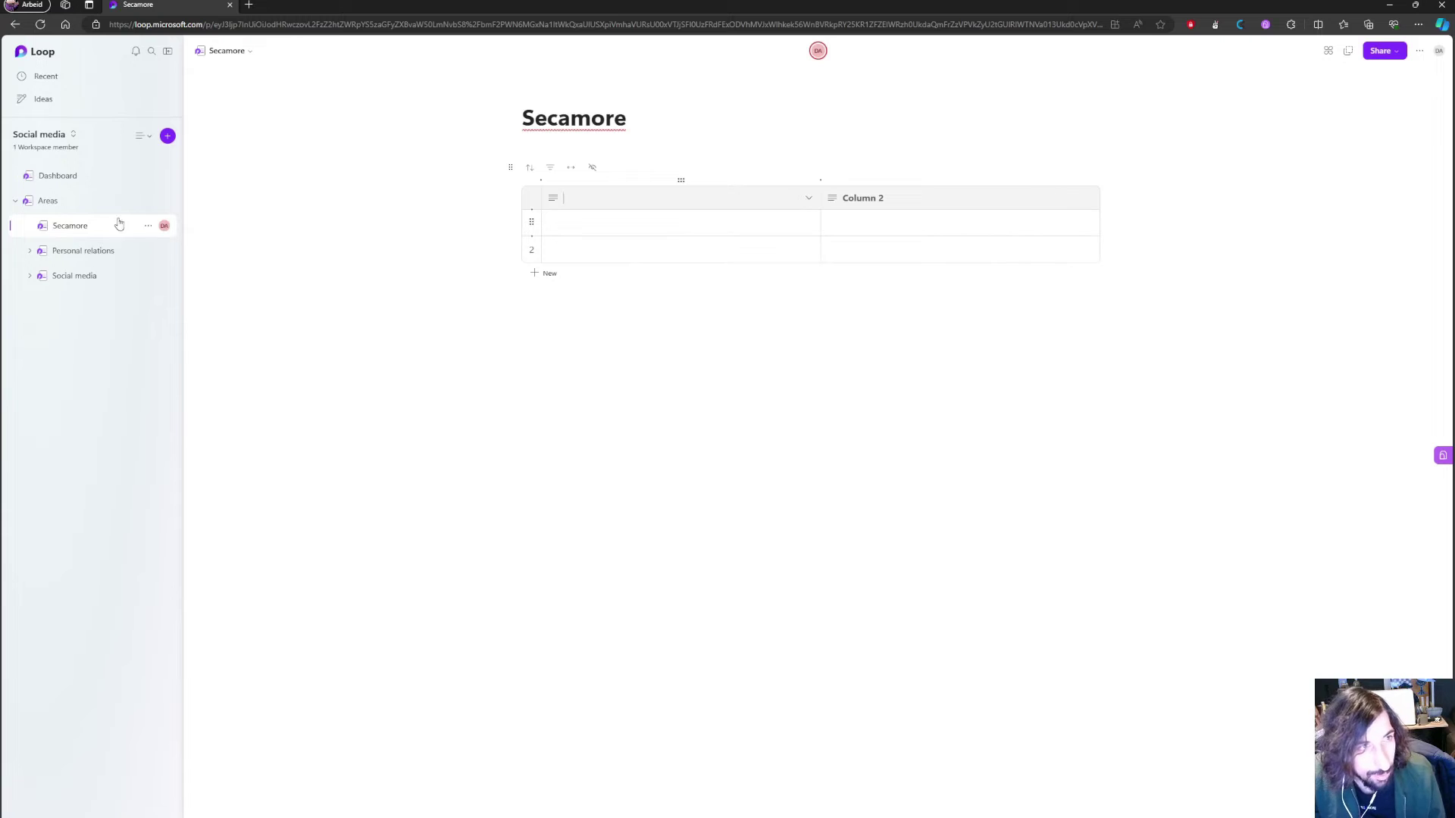
click(88, 274)
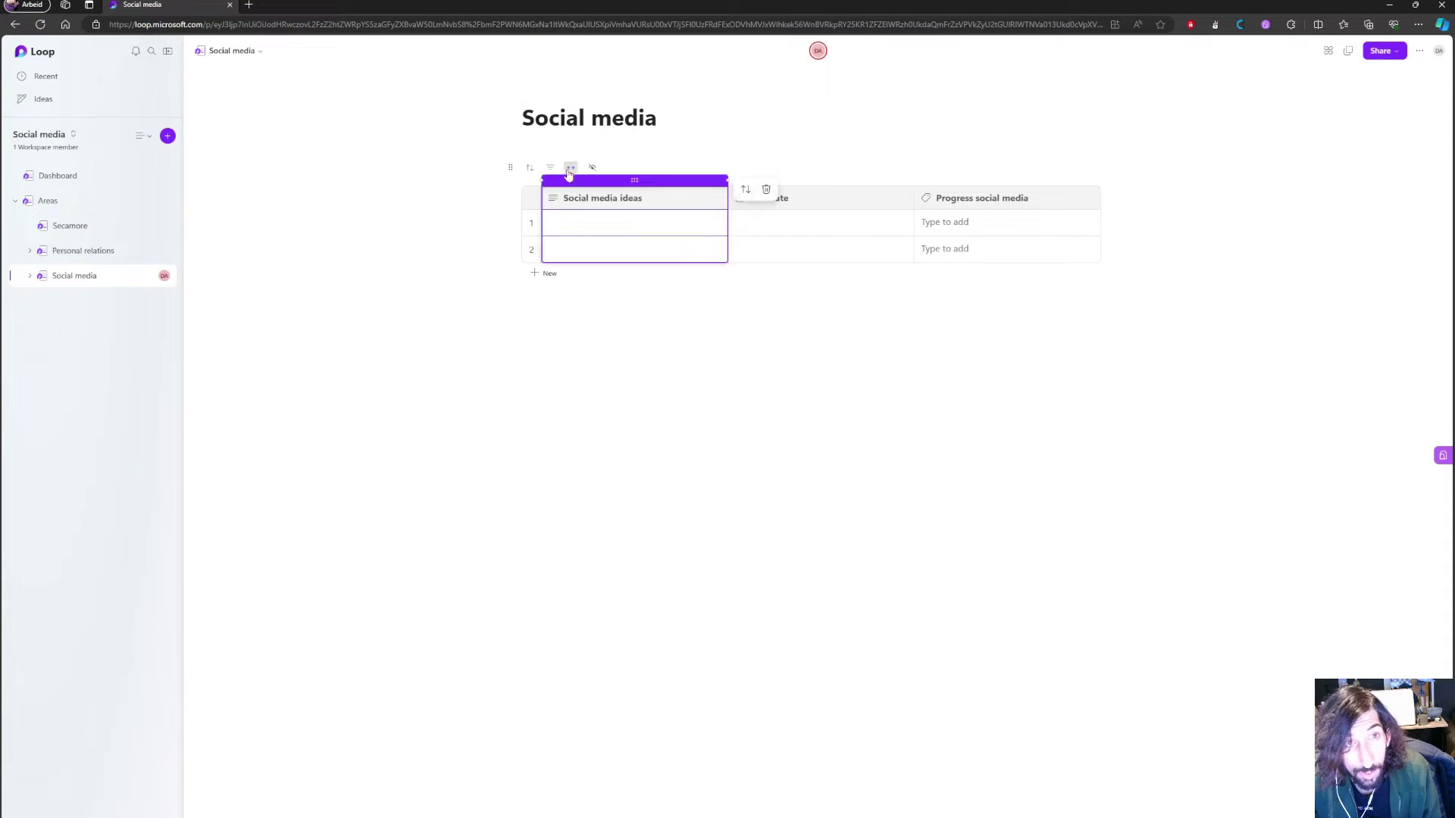
click(510, 167)
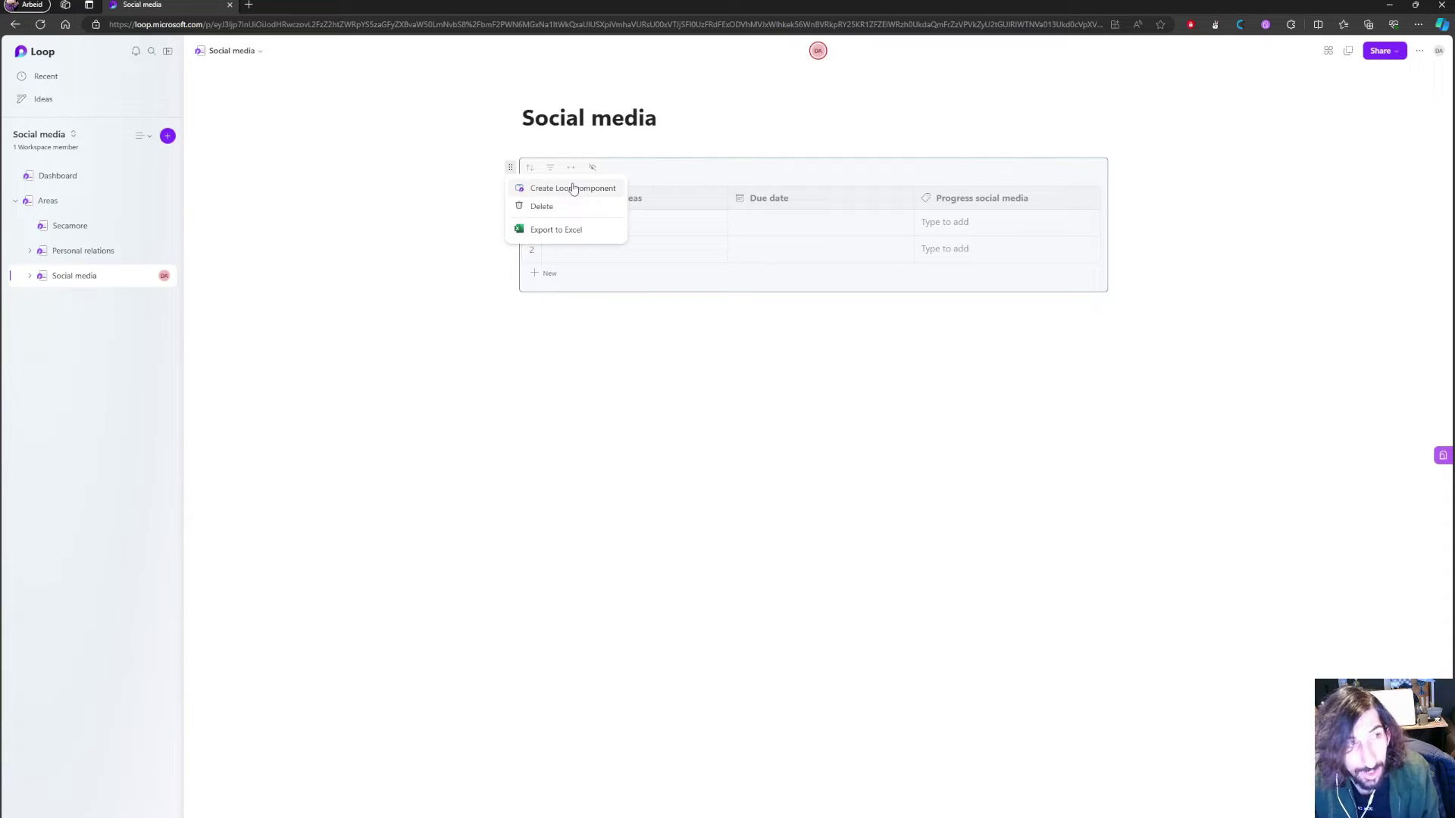
click(70, 227)
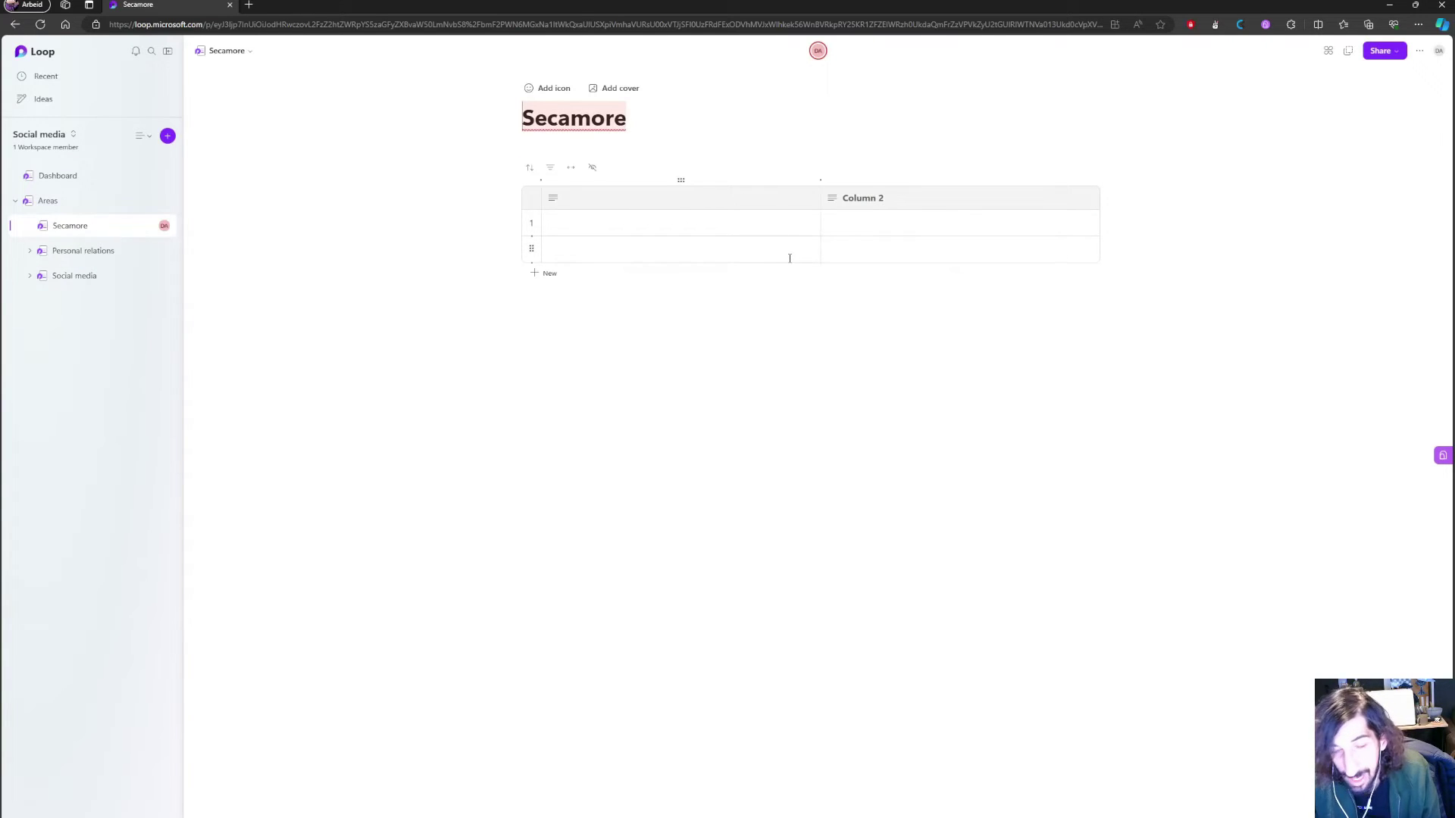
click(79, 251)
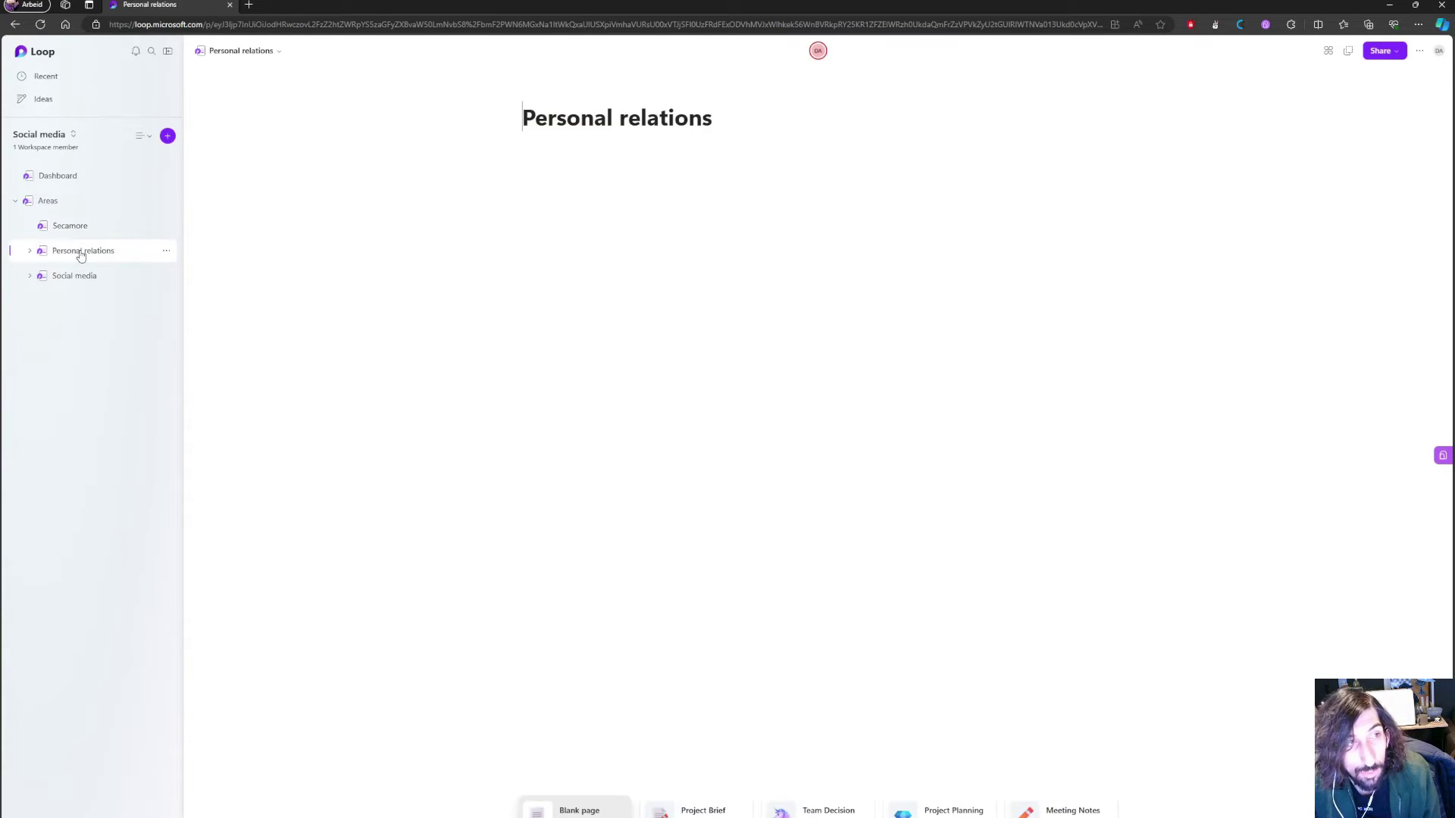
click(86, 275)
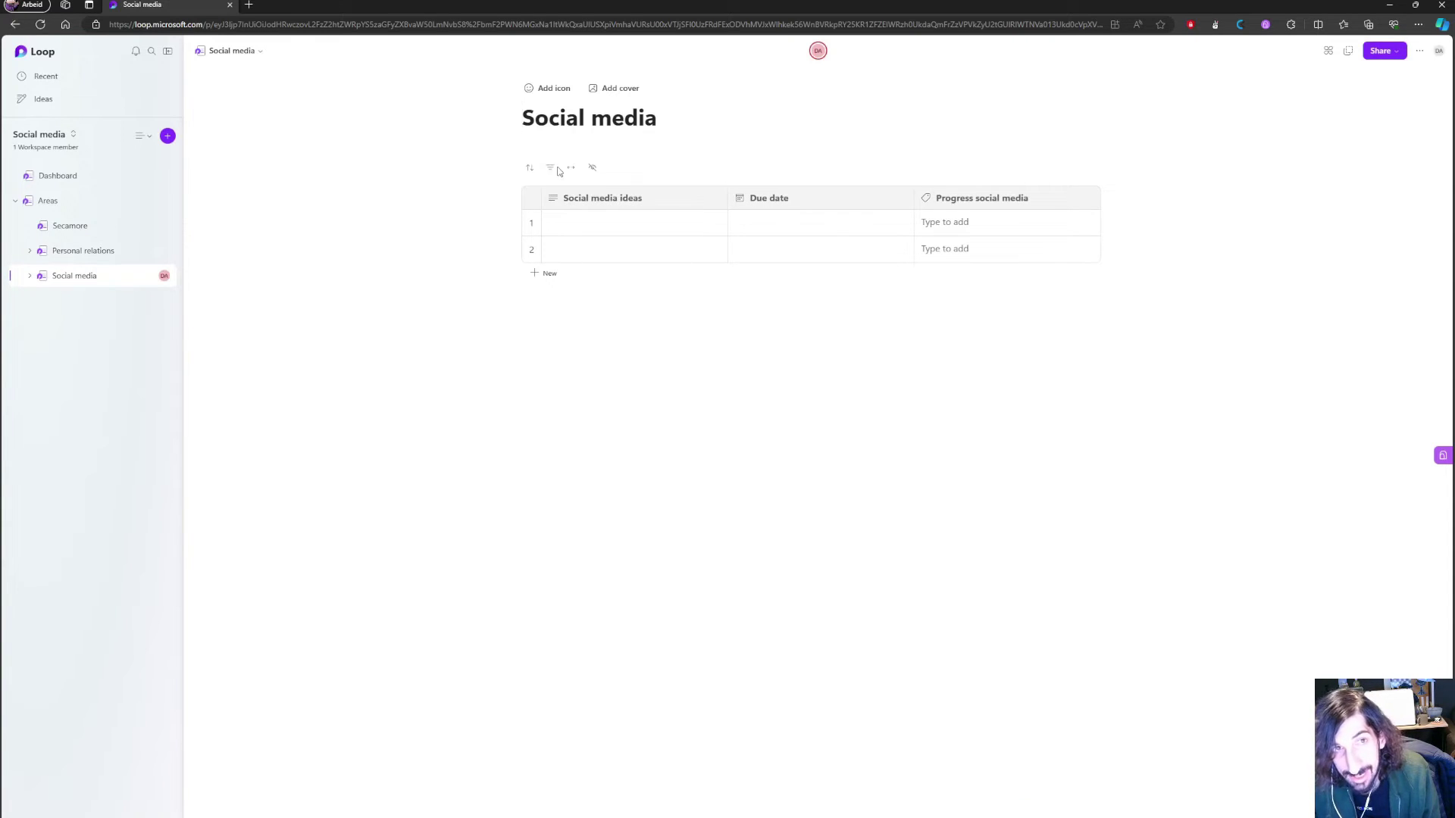
click(550, 168)
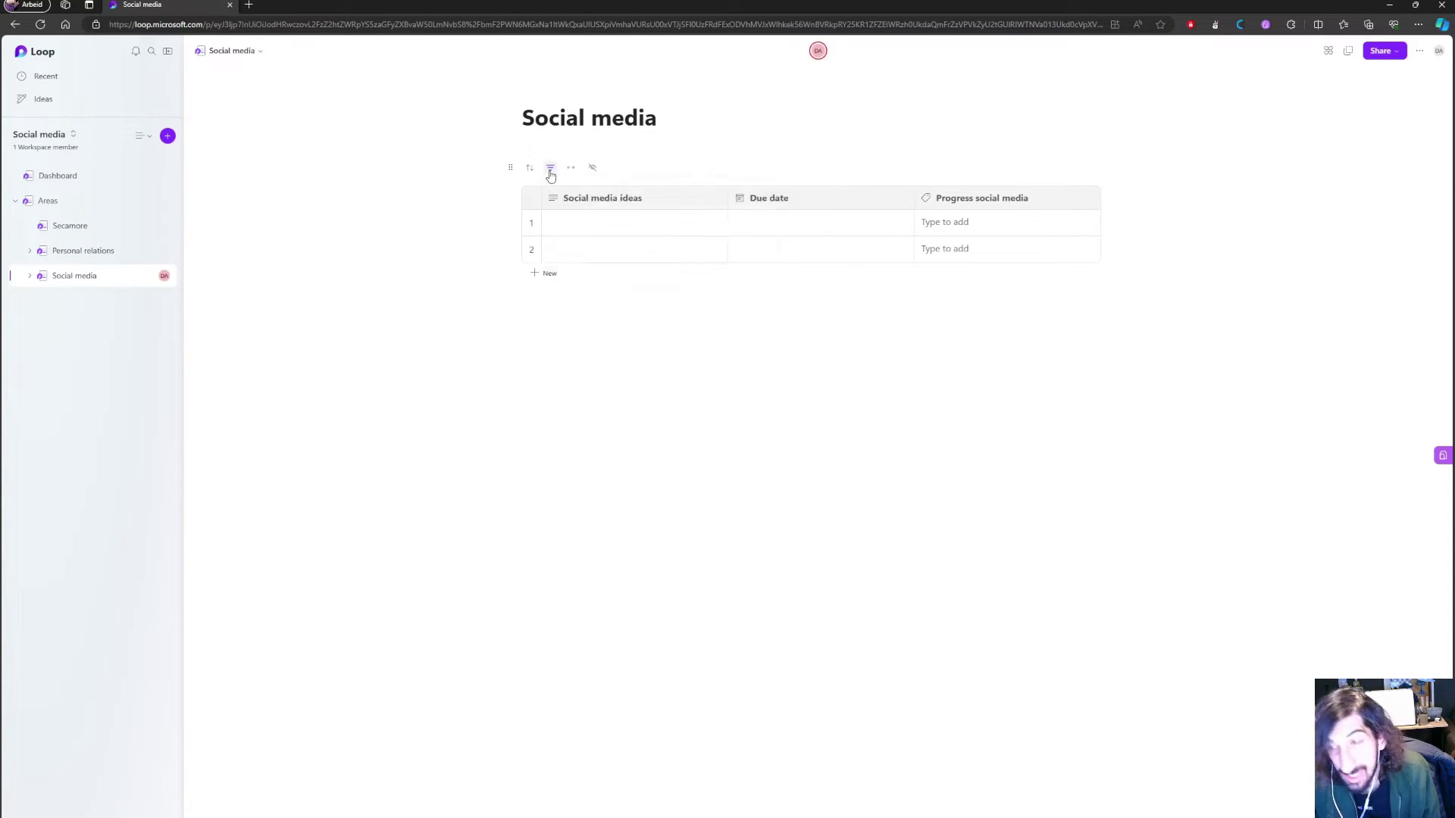
click(560, 334)
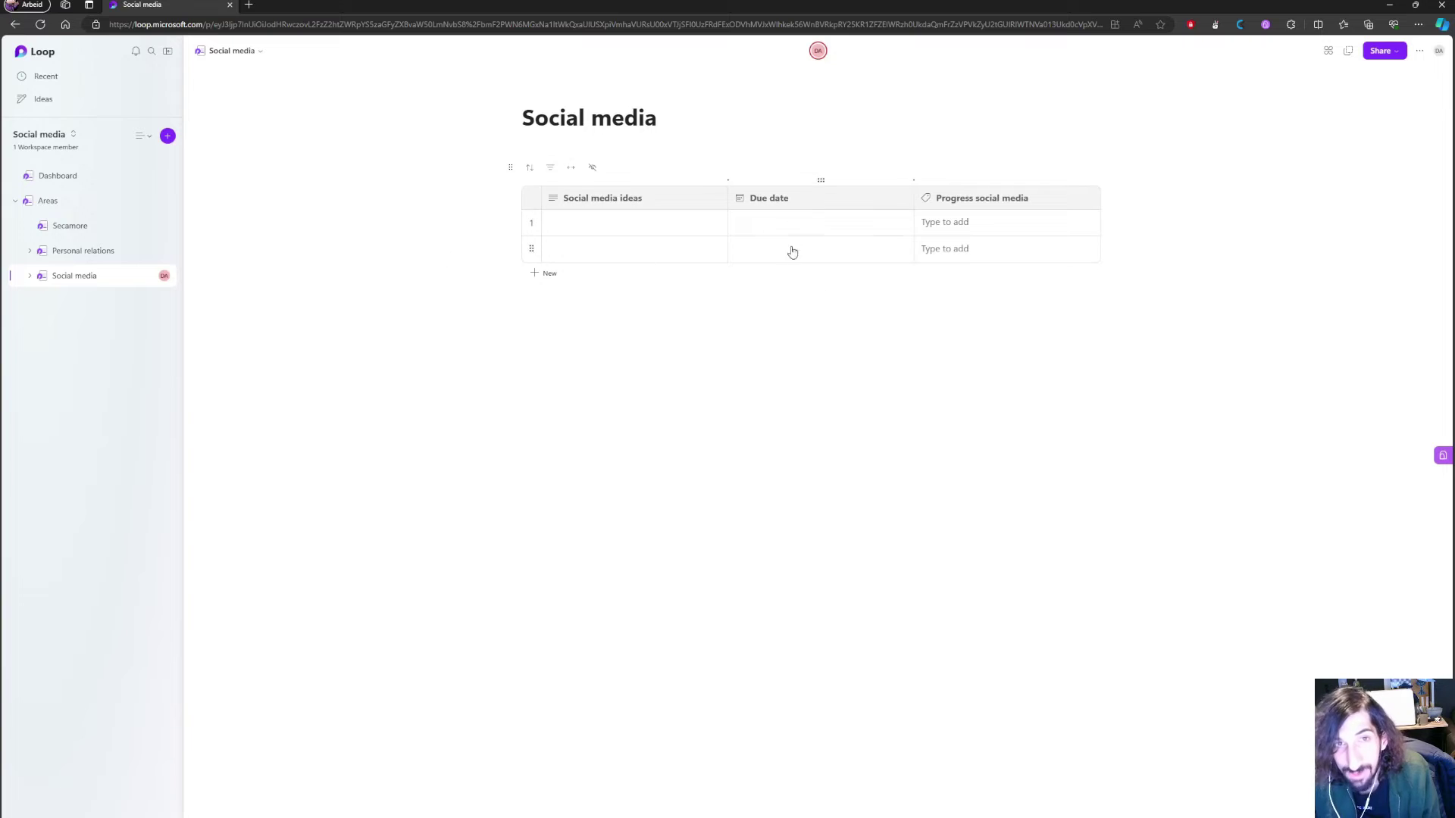
Name the Secamore table's first column 'Social media', then go to Personal relations.
click(89, 228)
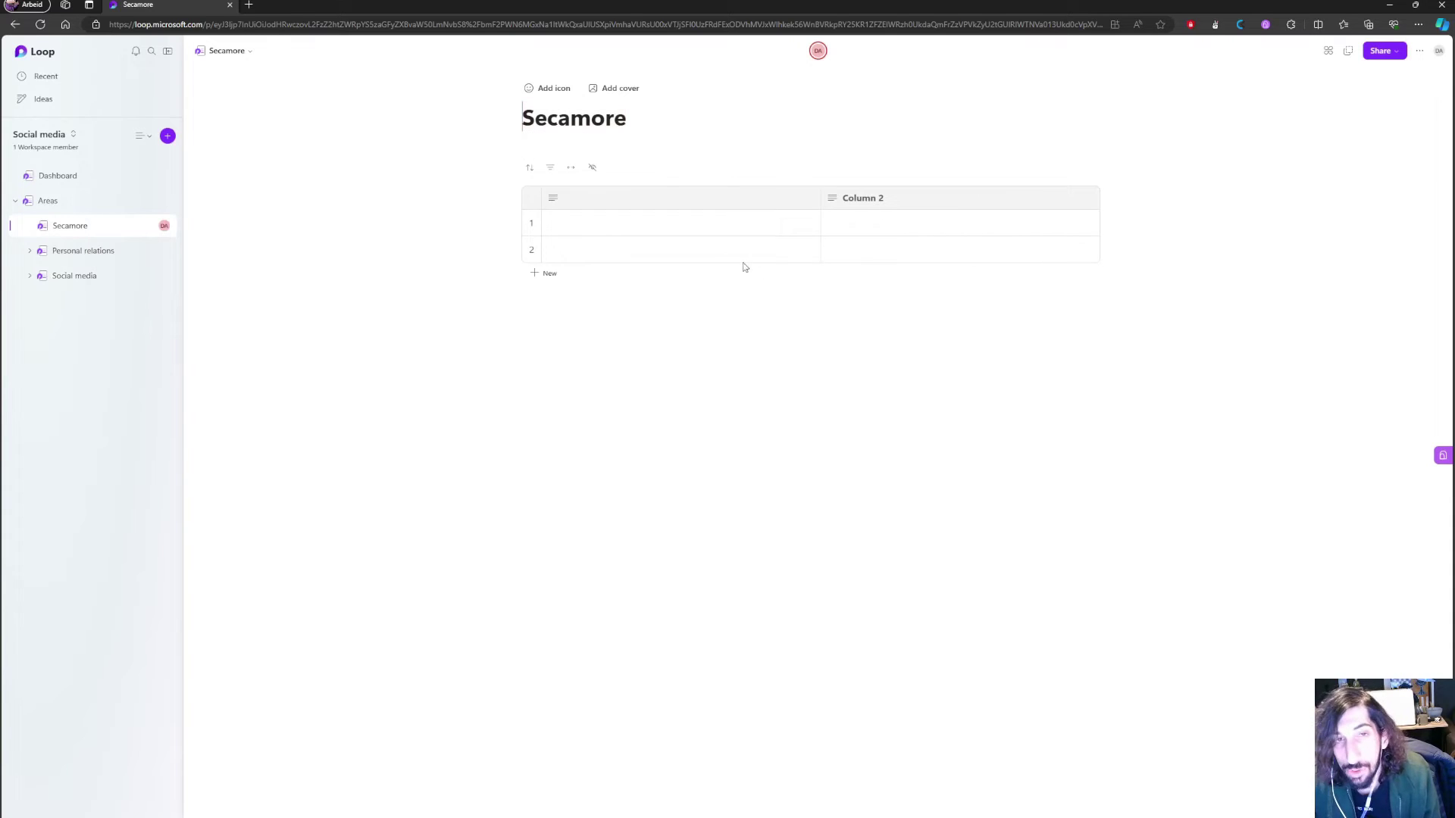
click(667, 195)
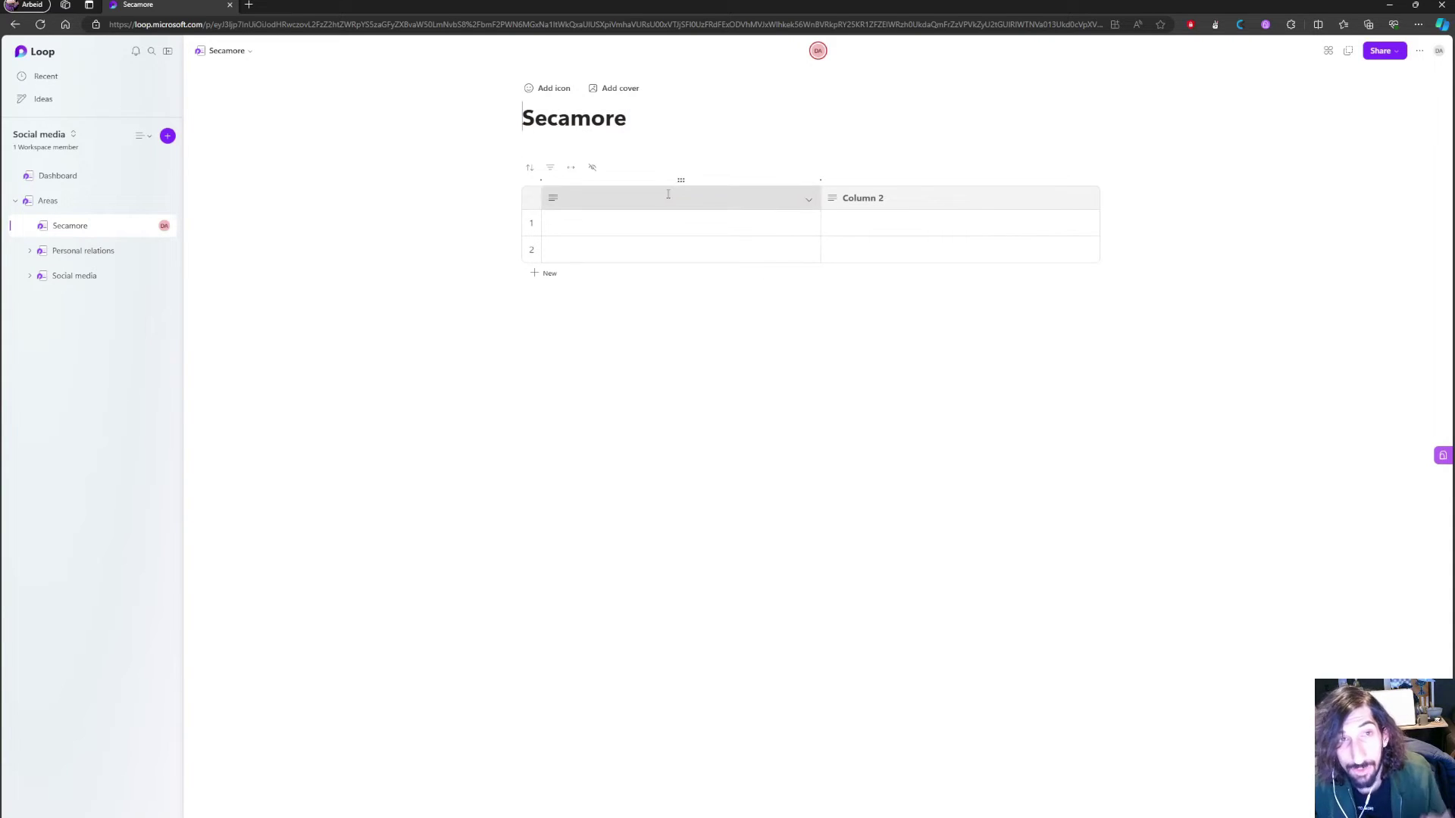
text(Social media)
key(Return)
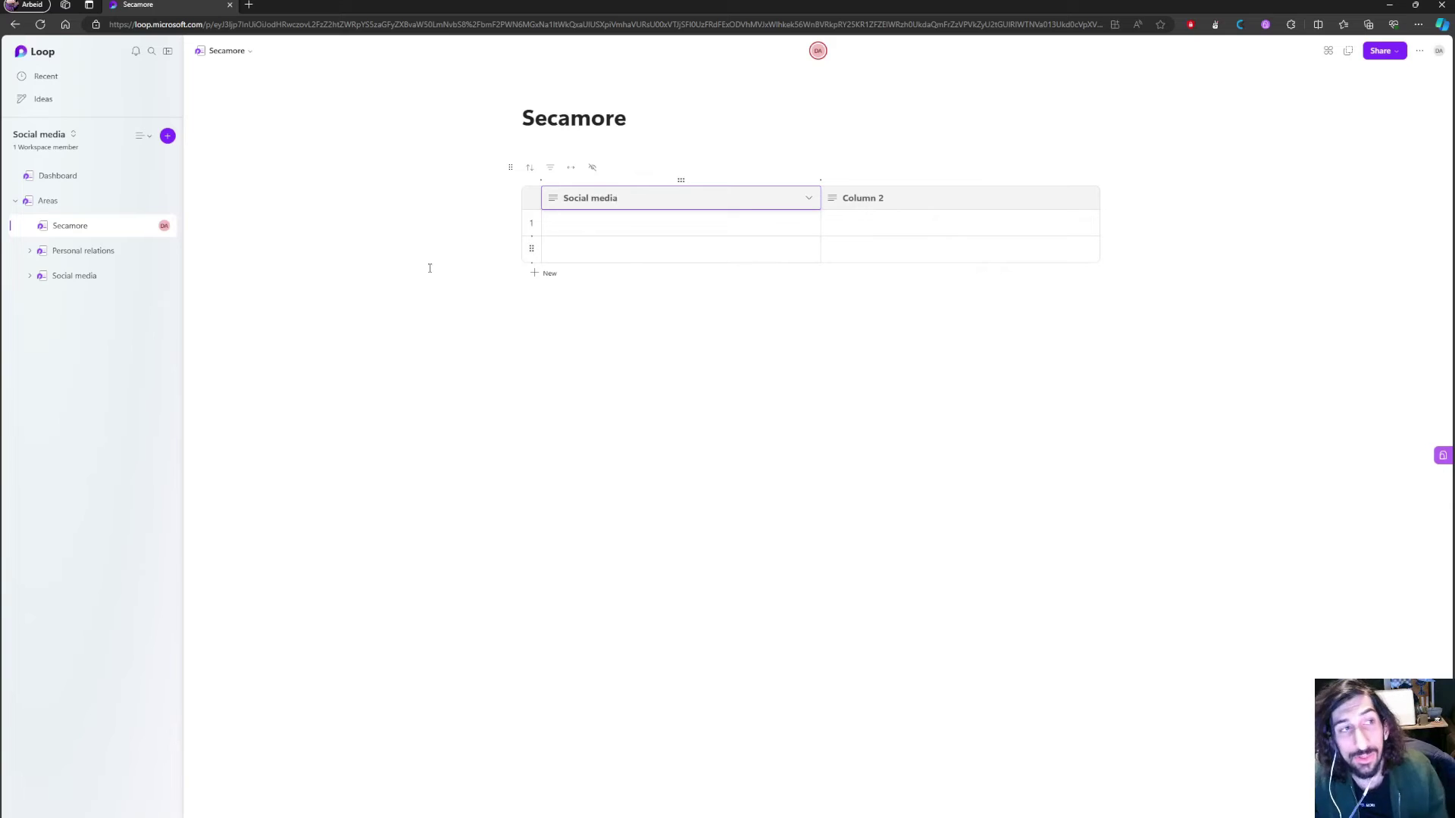
click(95, 250)
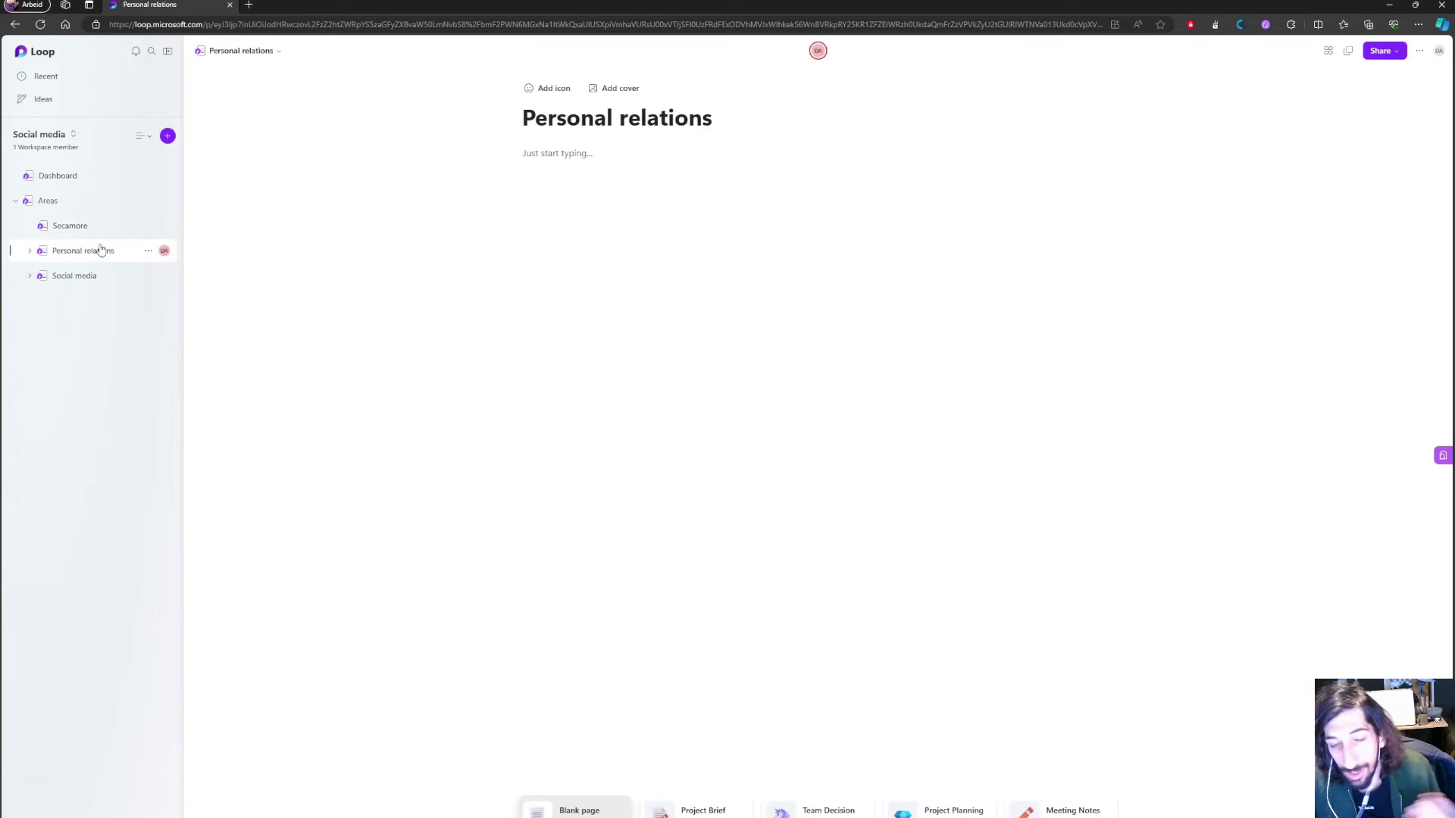
Open the Social media page, then collapse the pages nested under Areas in the sidebar.
click(107, 276)
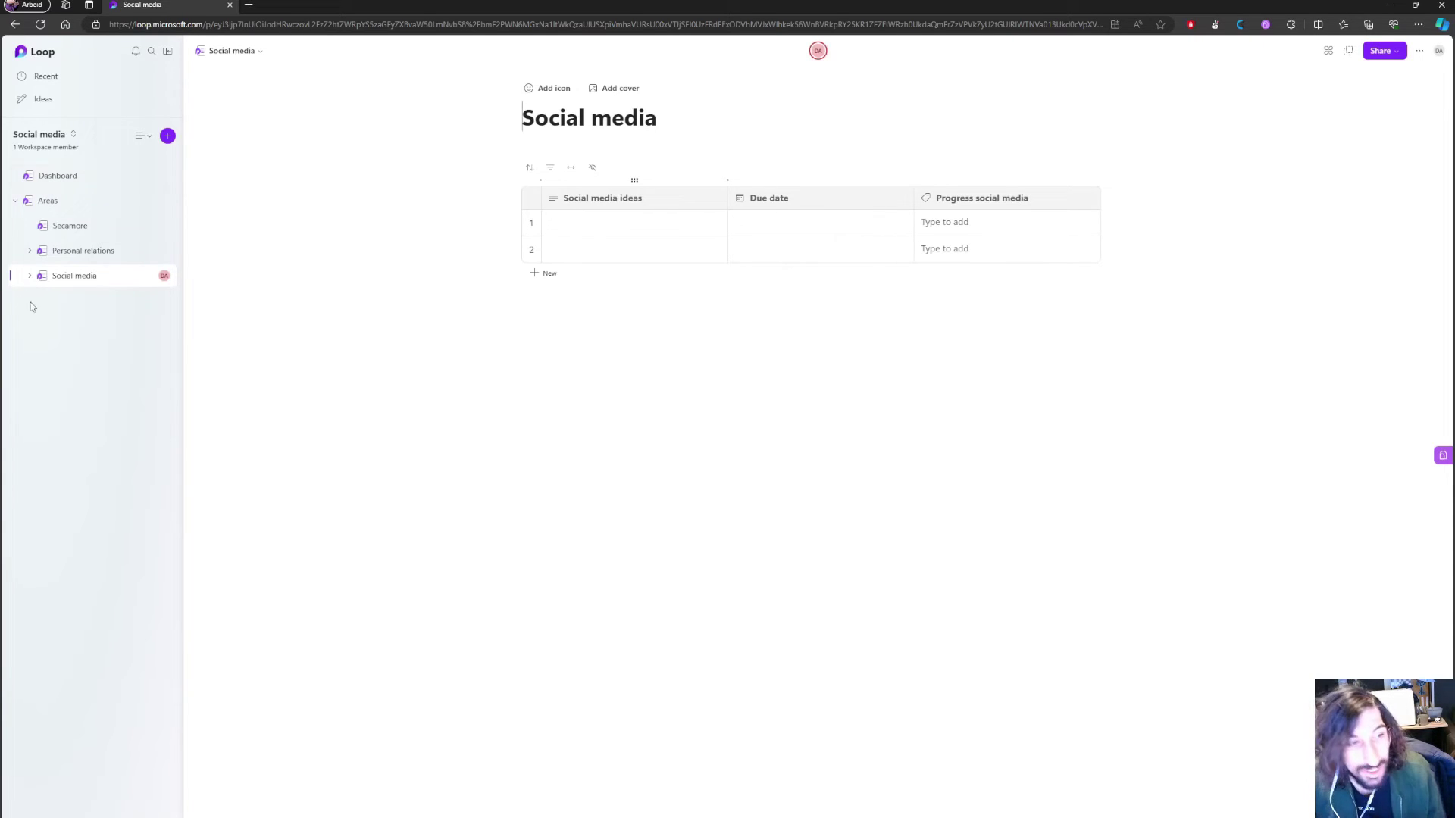
click(15, 201)
click(15, 202)
click(16, 201)
click(15, 202)
click(15, 202)
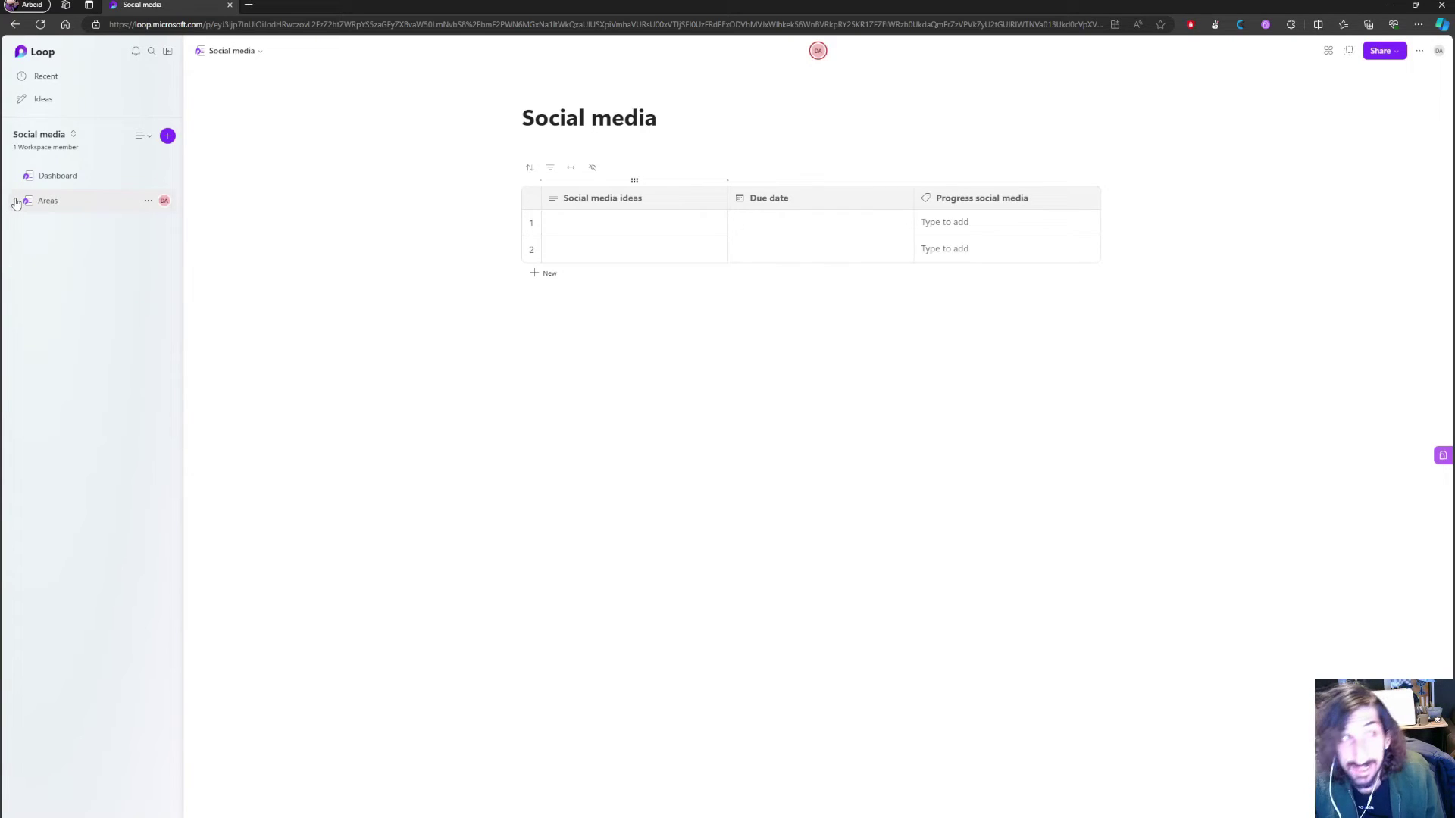
Create a page titled Project, move it below Areas, and insert a table via the / menu.
click(167, 136)
click(199, 156)
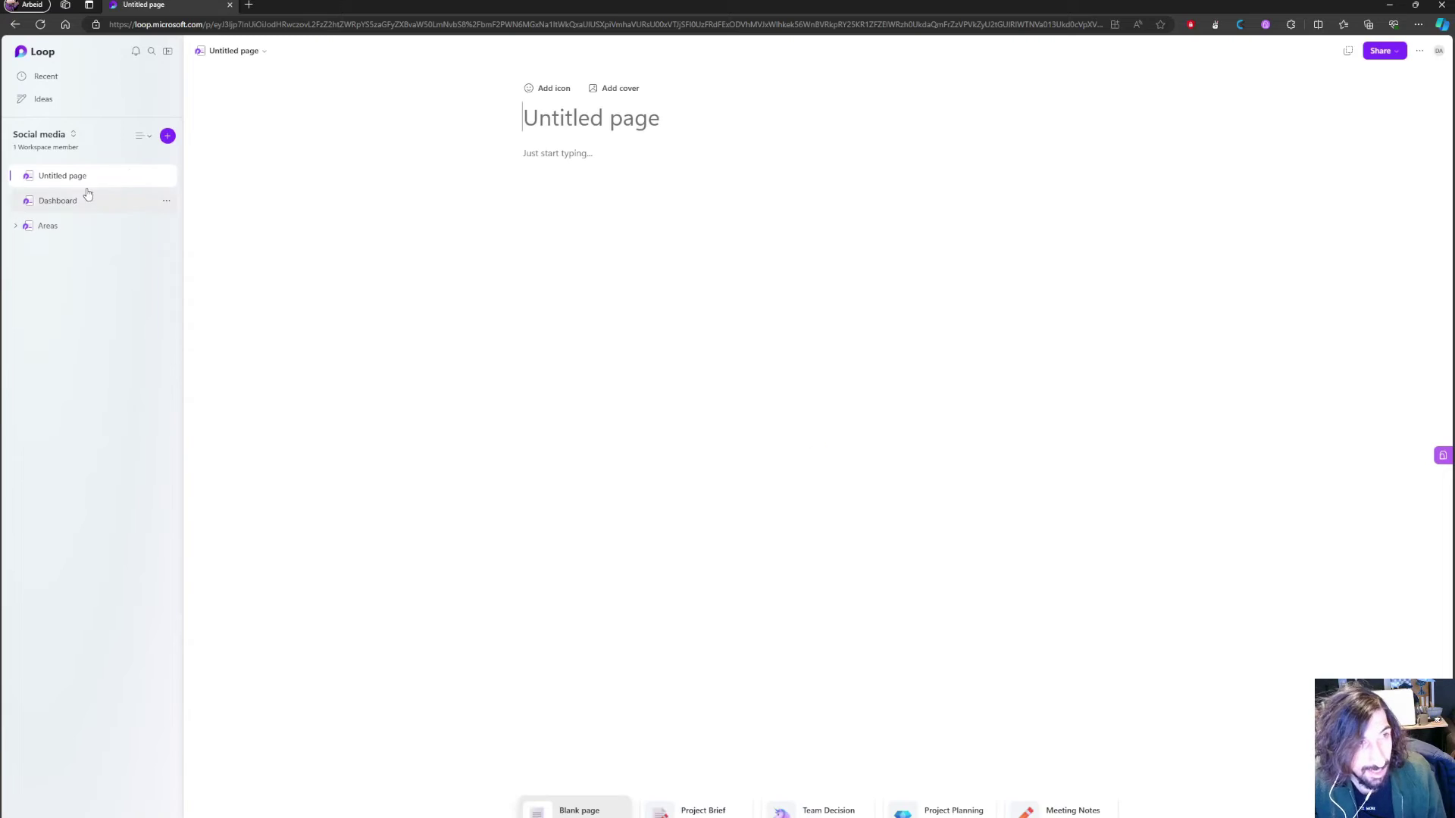
text(Projec)
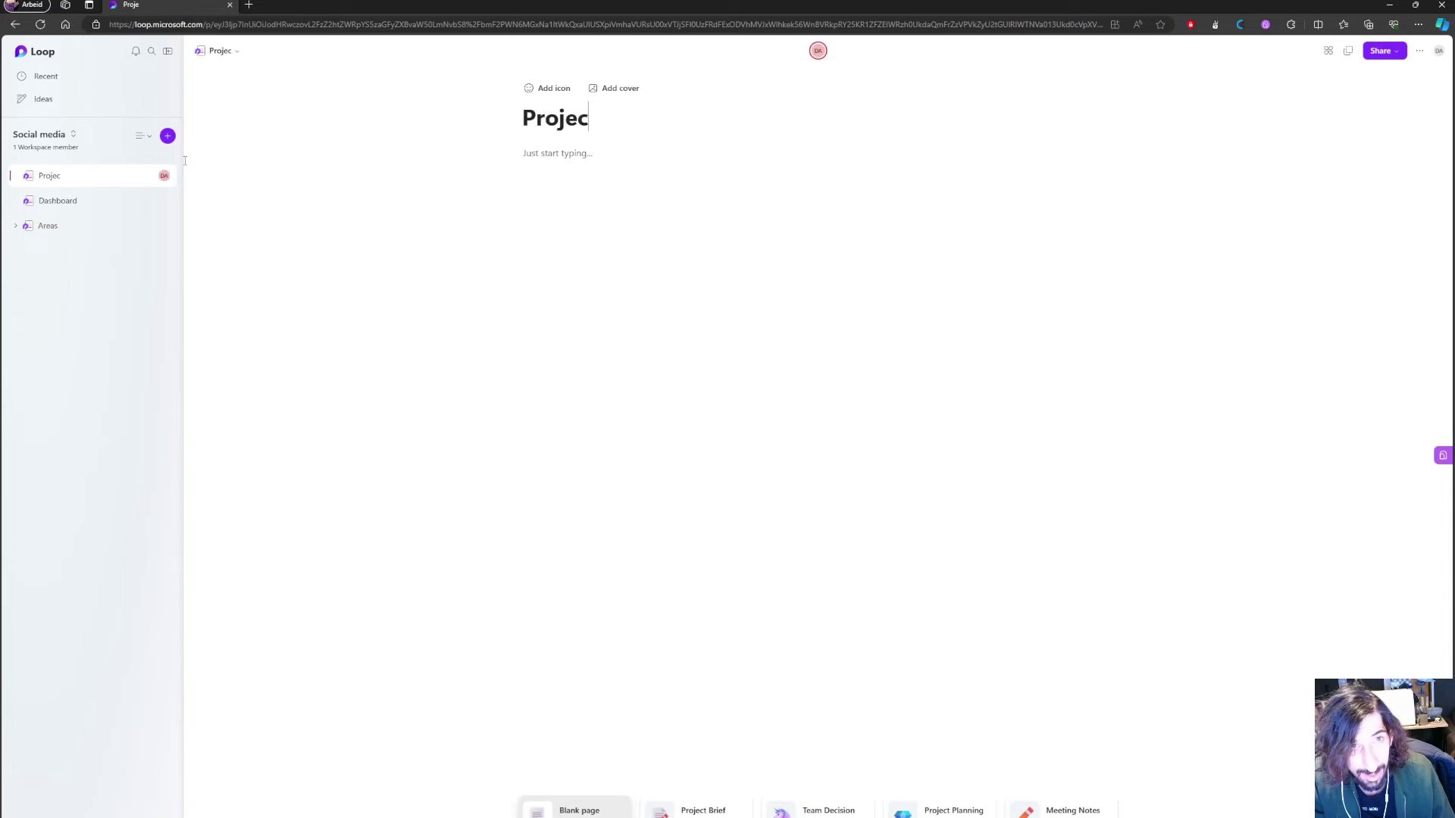
text(t)
drag(98, 179, 90, 239)
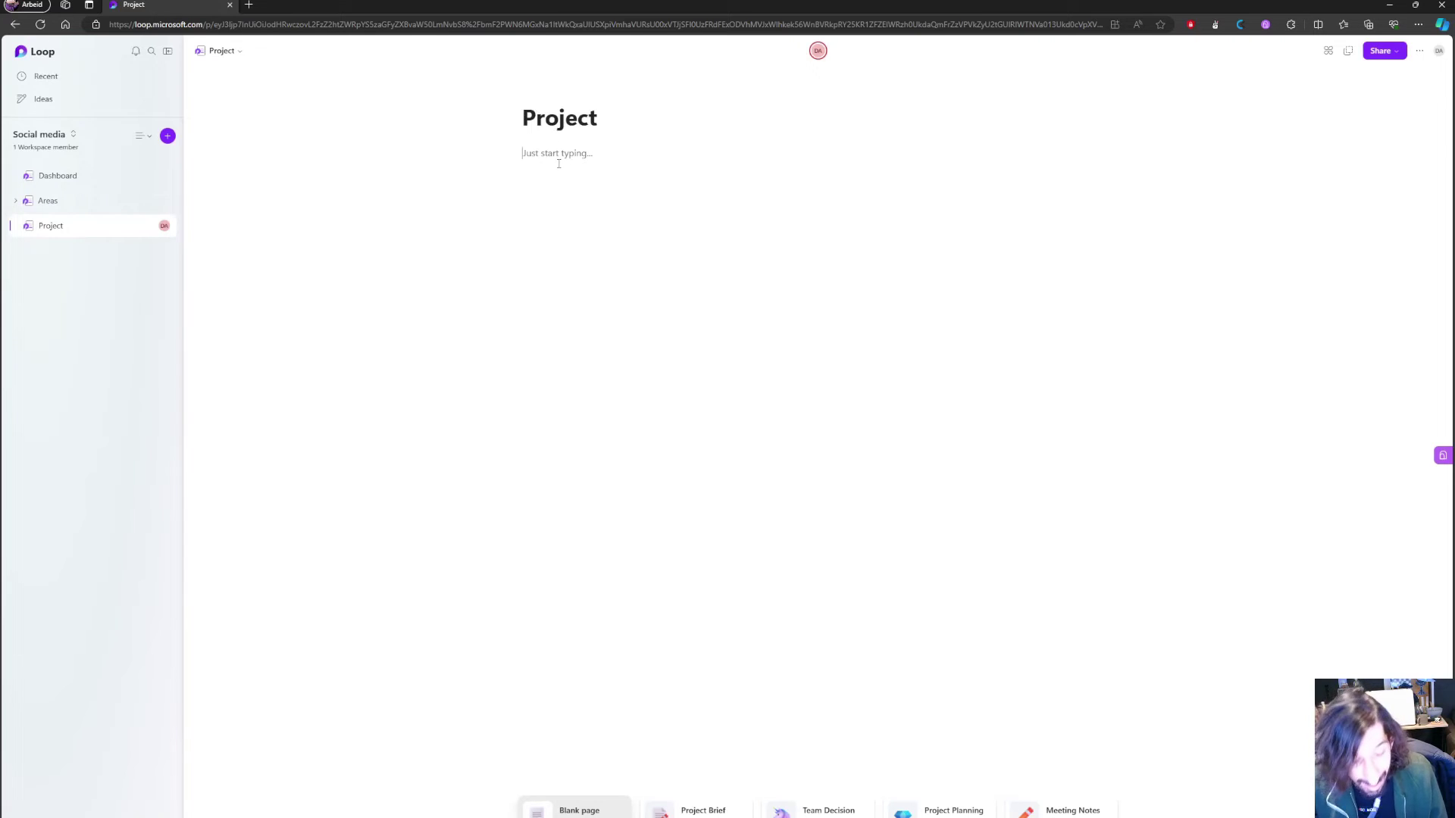
text(/)
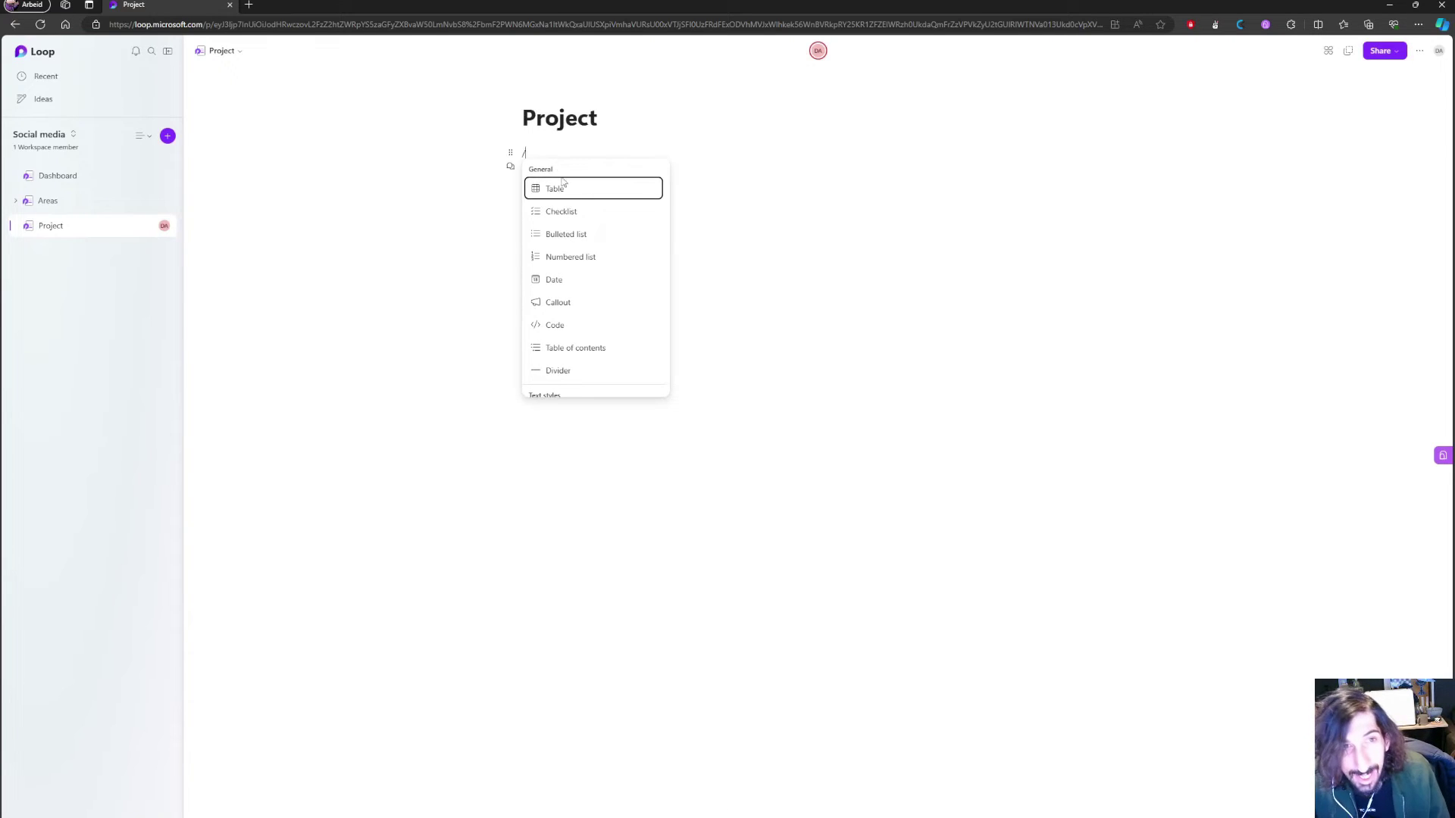
click(578, 188)
Rename the columns to Project name and Due date, making Due date a date column.
click(629, 198)
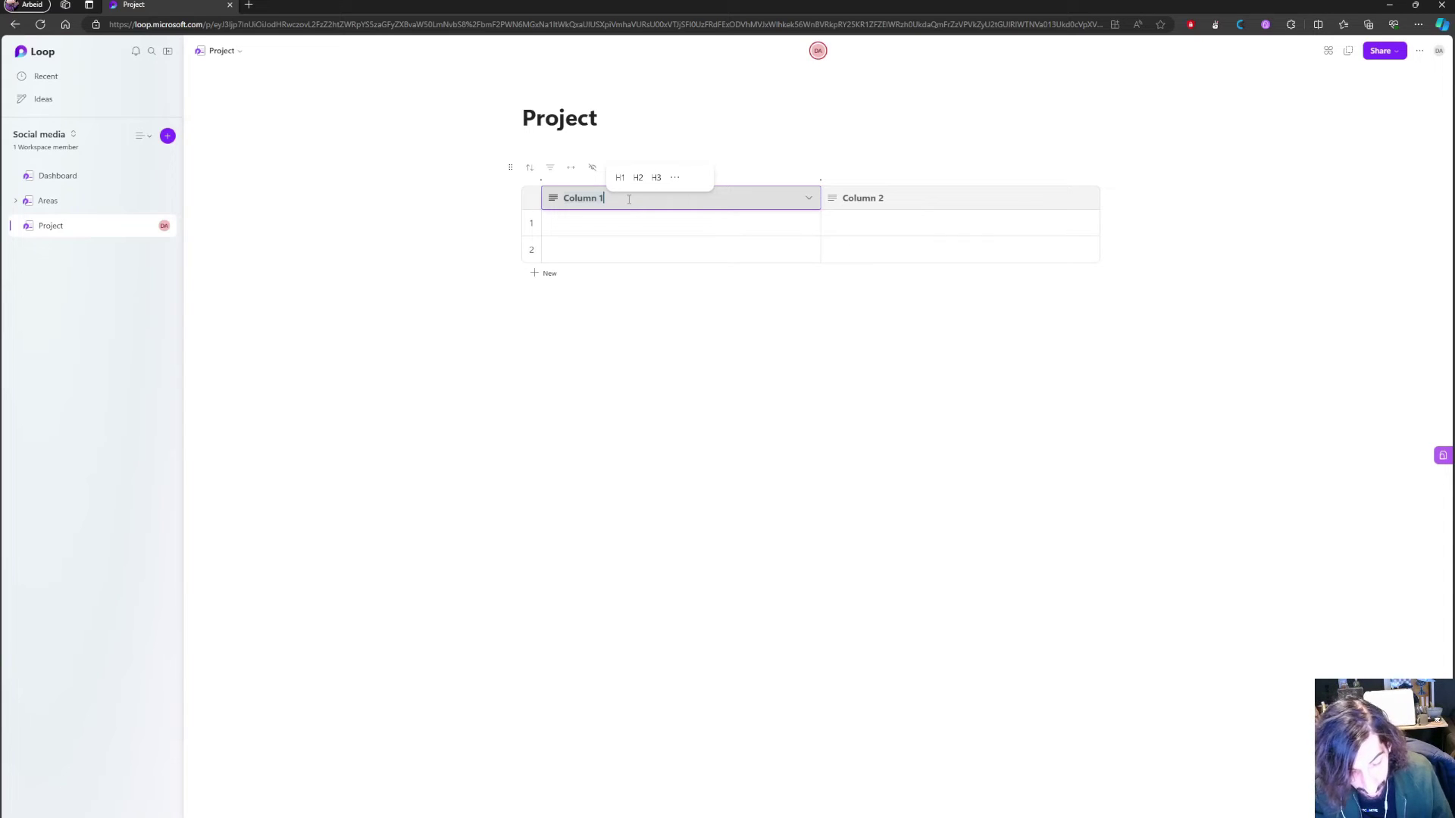
key(ctrl+a)
text(Project name)
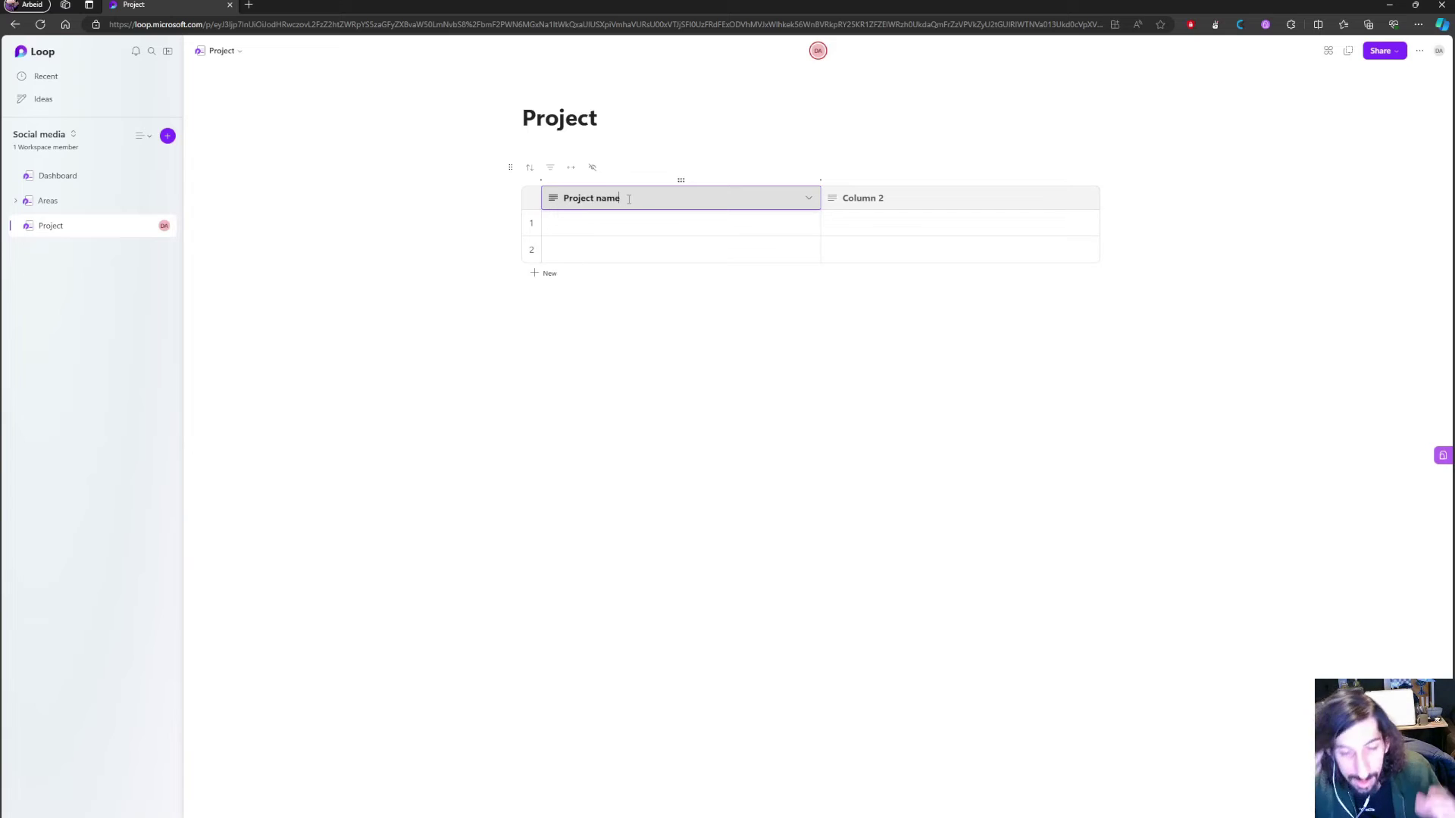
click(1087, 200)
mouse_move(1073, 237)
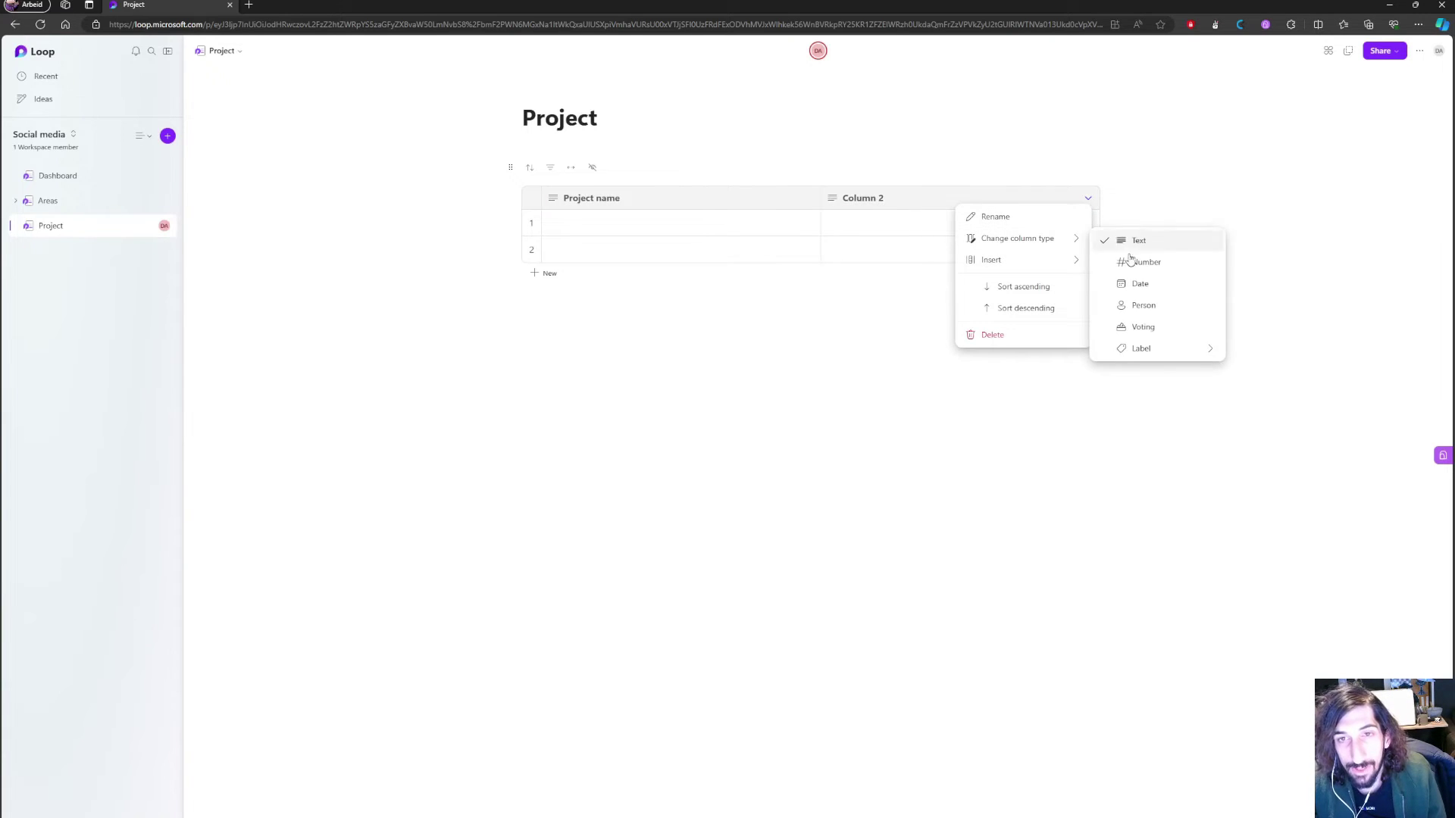
click(1157, 289)
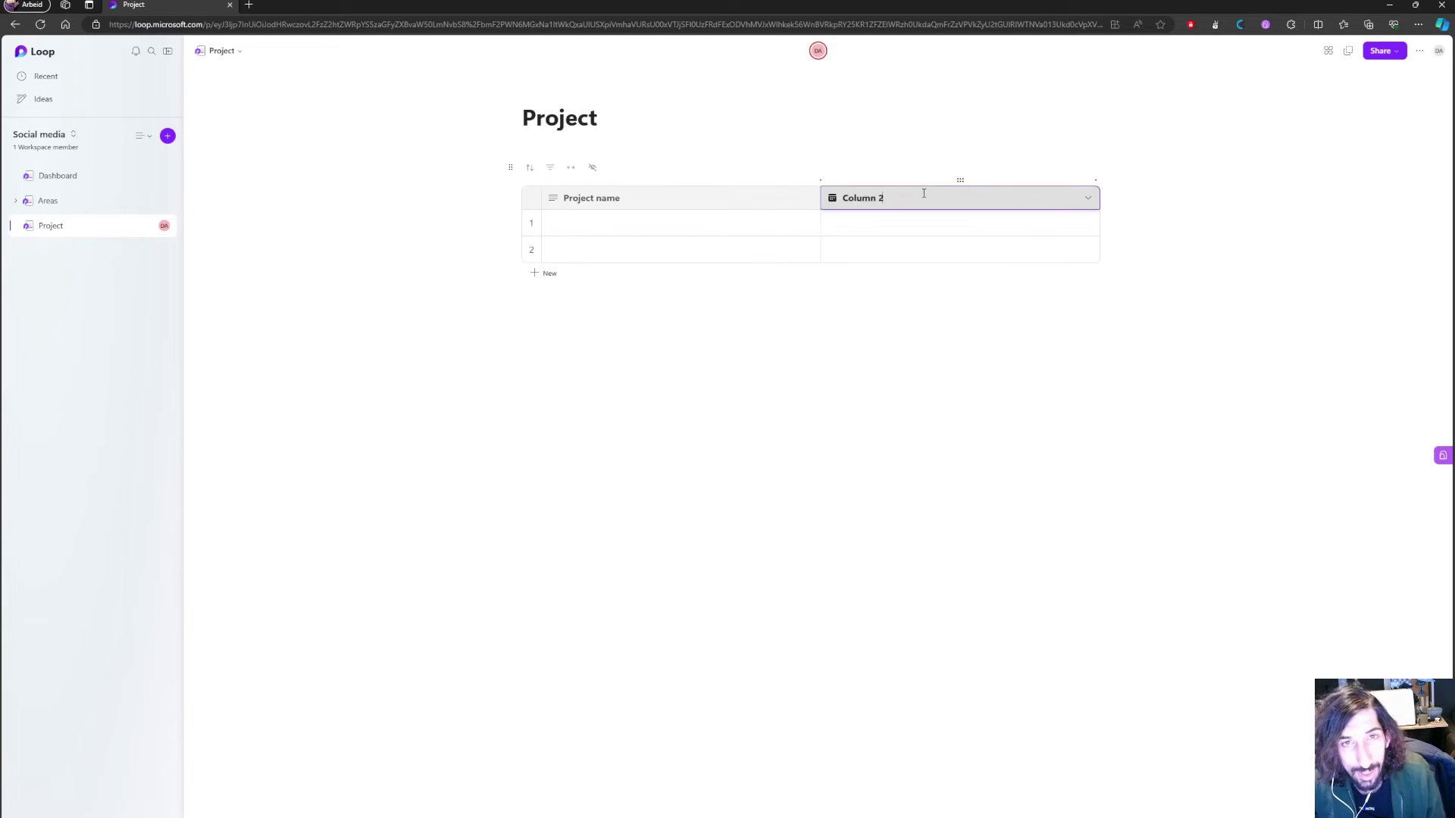
drag(923, 193, 825, 191)
text(Due)
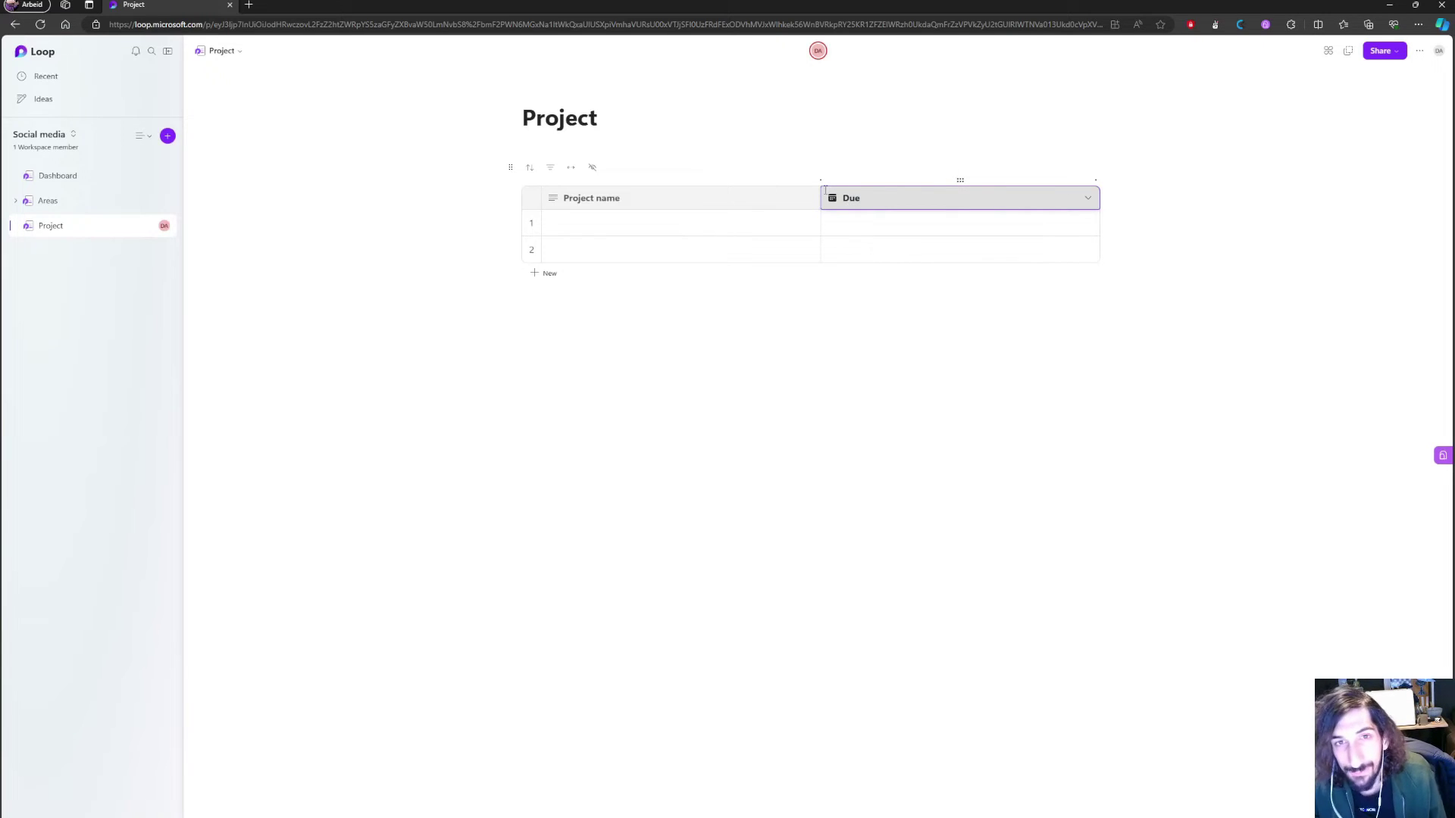
text( date)
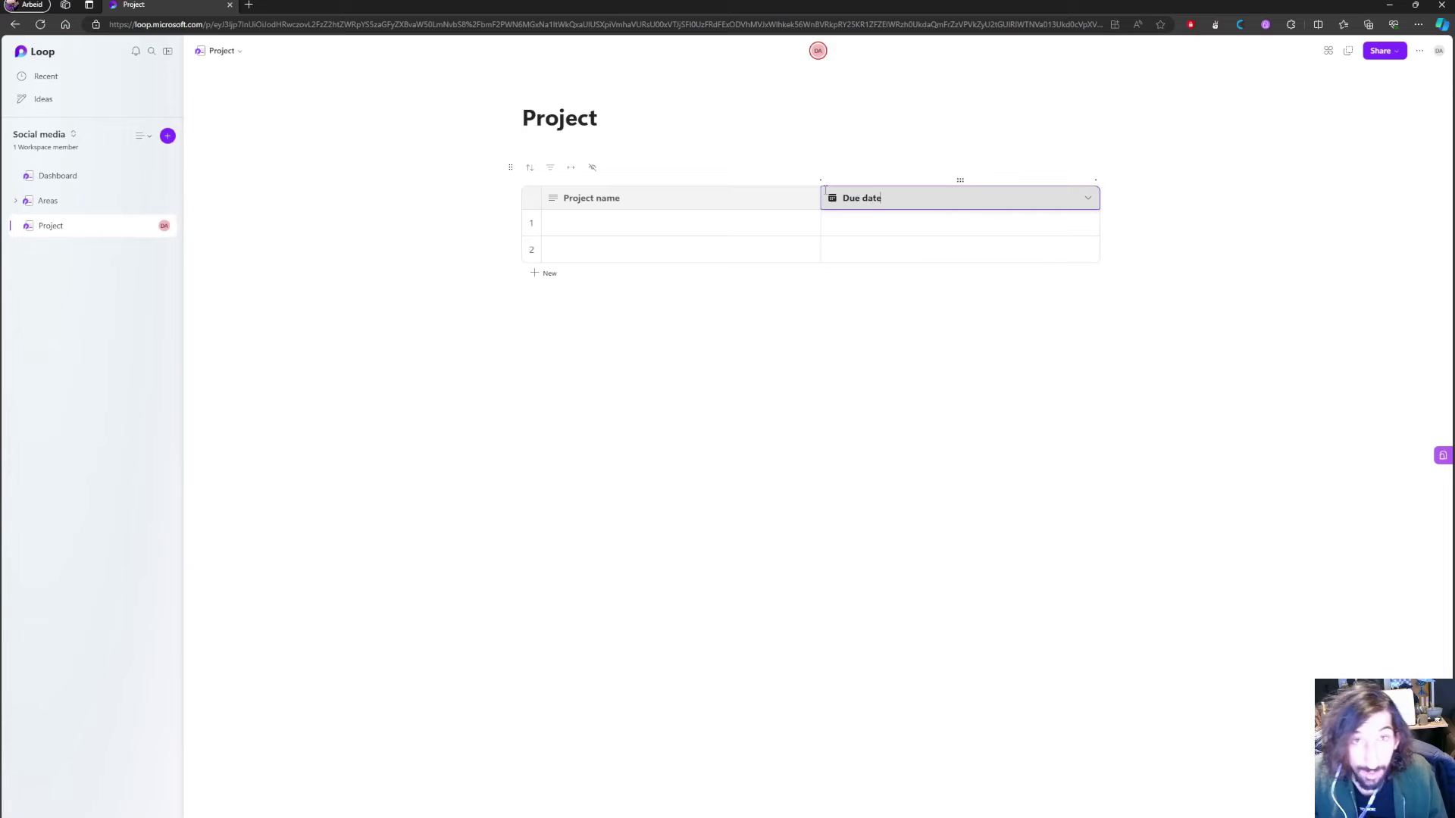
click(782, 165)
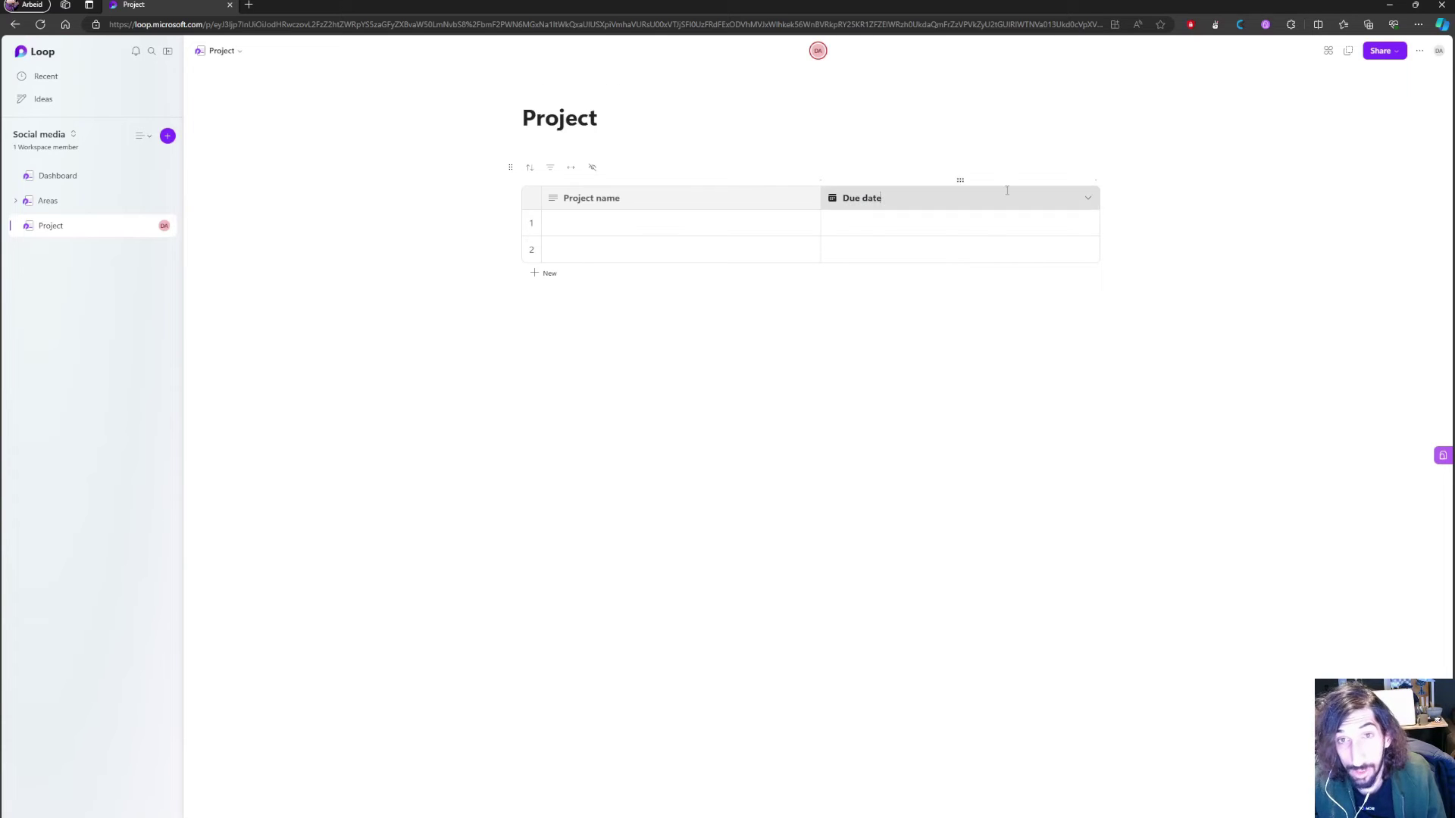
Add a third column and start a new label group for its type.
click(602, 221)
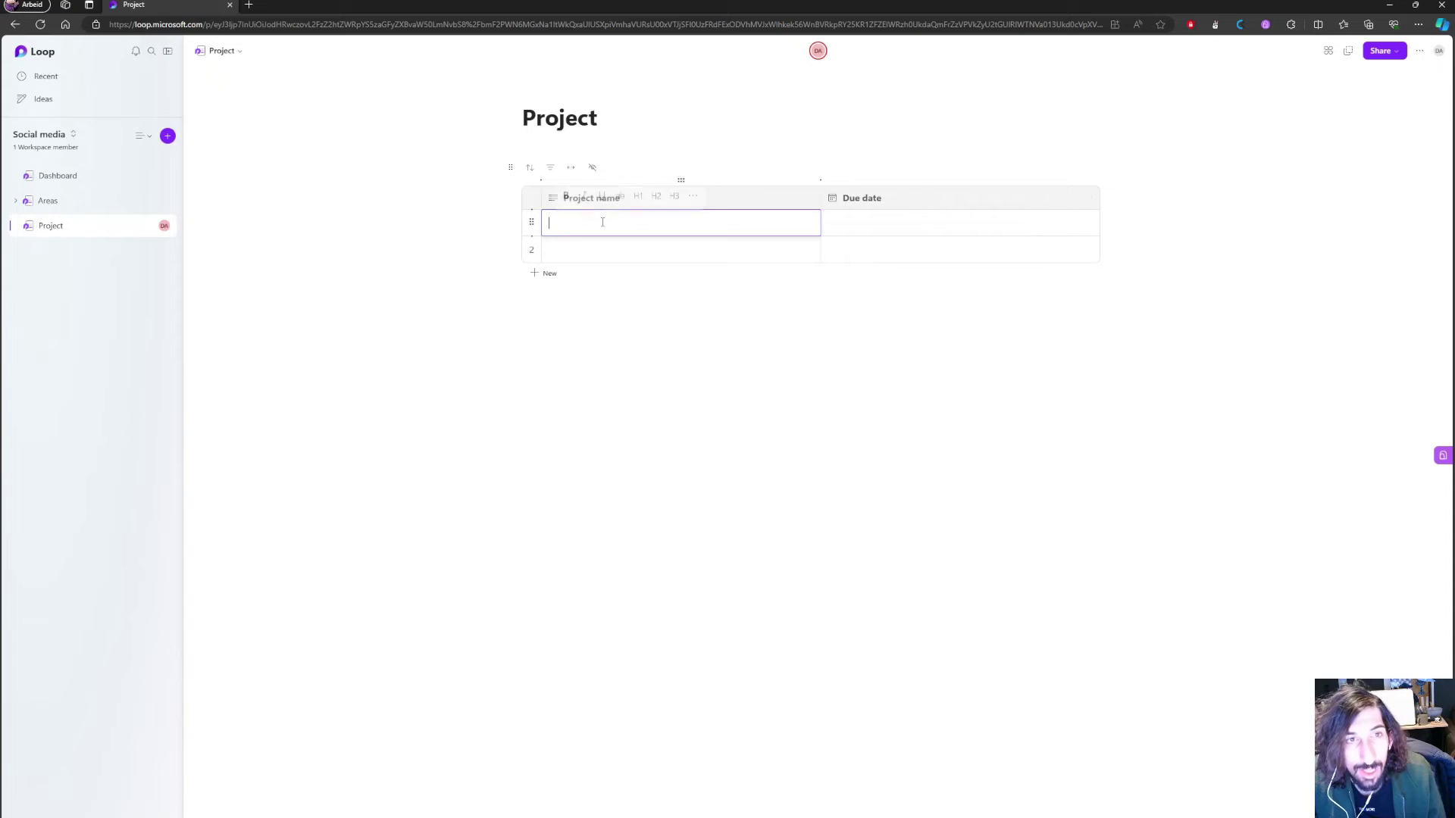
click(1096, 180)
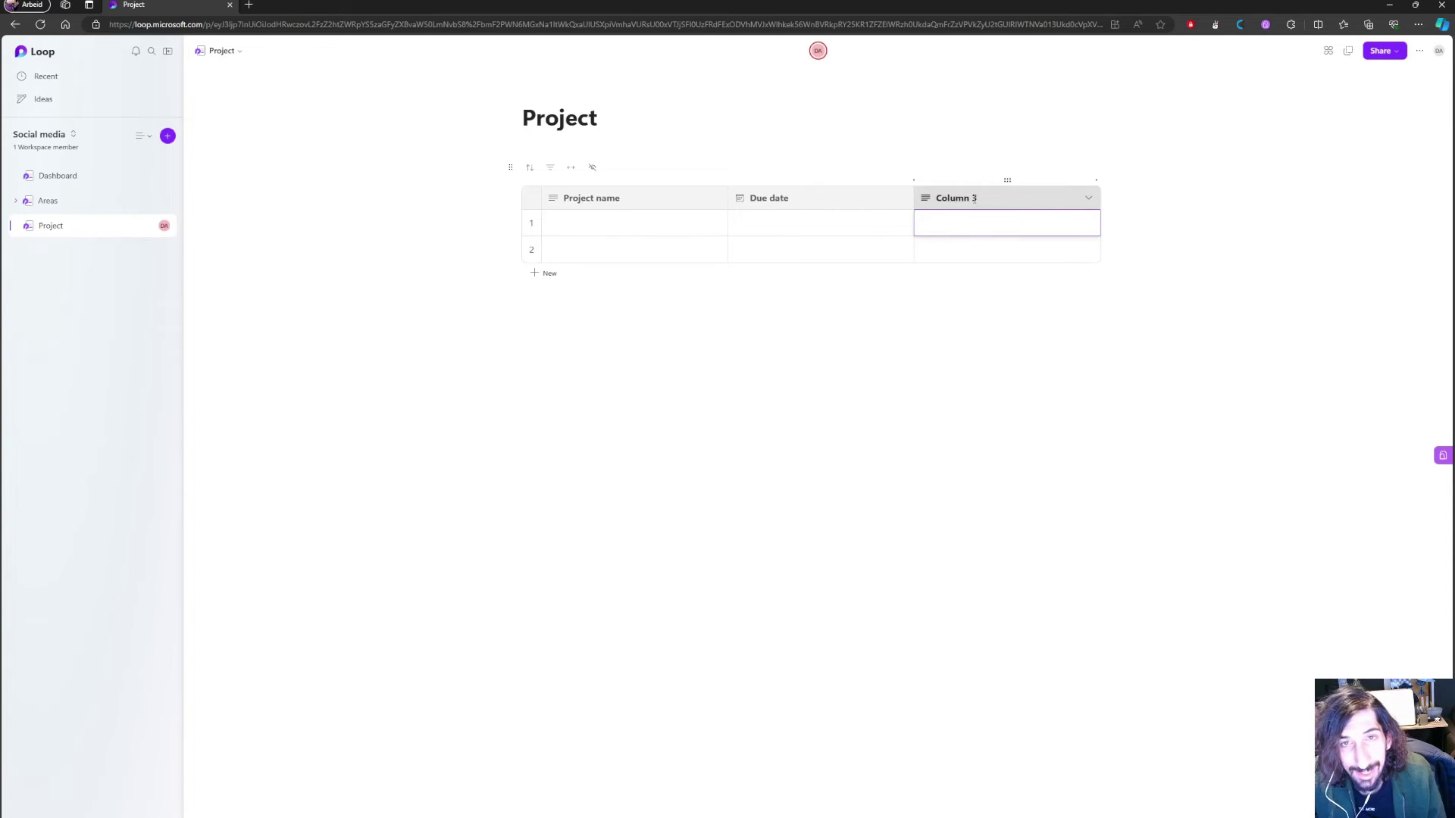
click(1087, 199)
mouse_move(1071, 238)
mouse_move(1158, 356)
click(1282, 435)
Name the label group Project tags and enter options Project idea and Upcoming Project.
text(Project tags)
click(1269, 410)
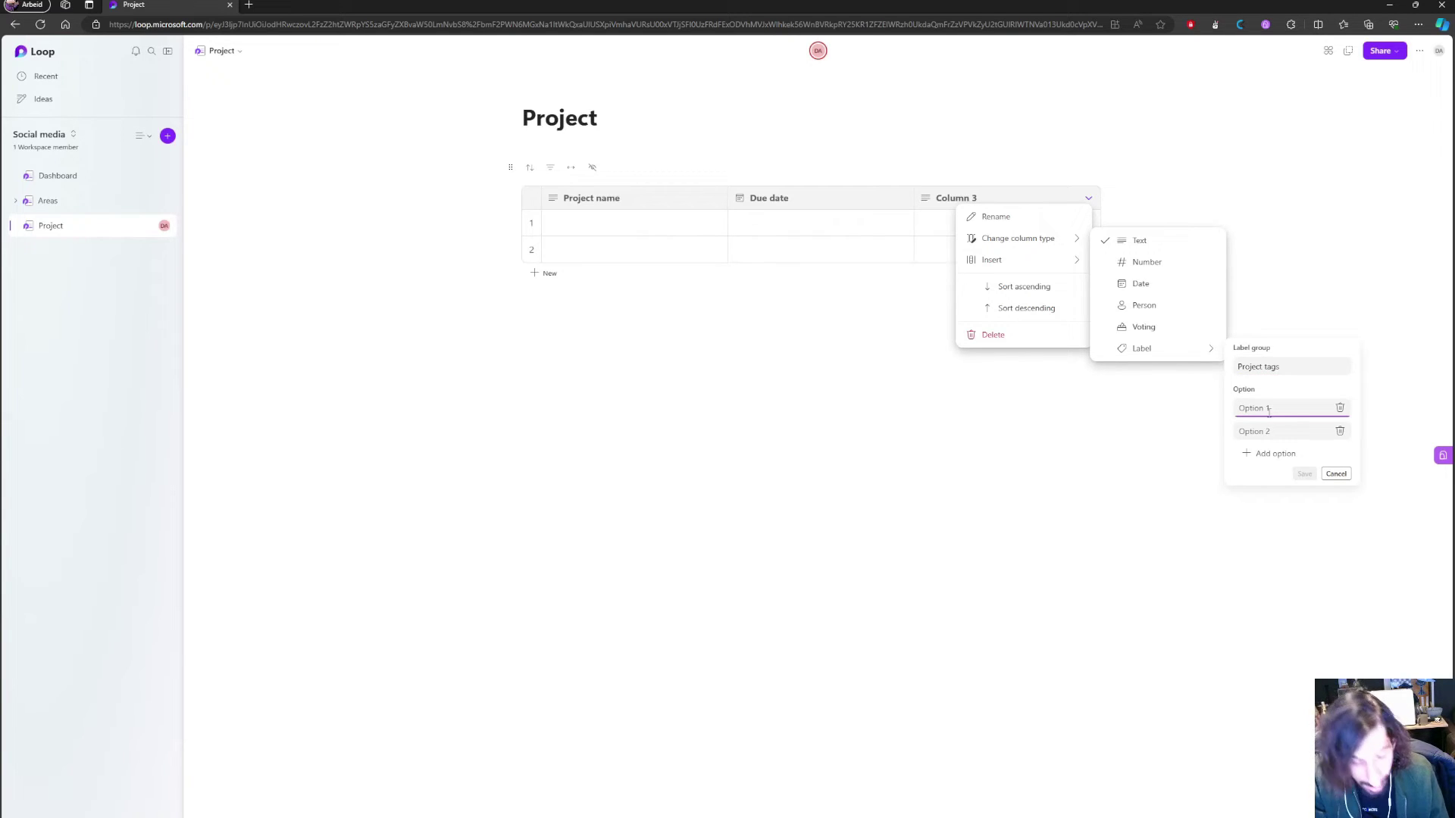
text(Project idea)
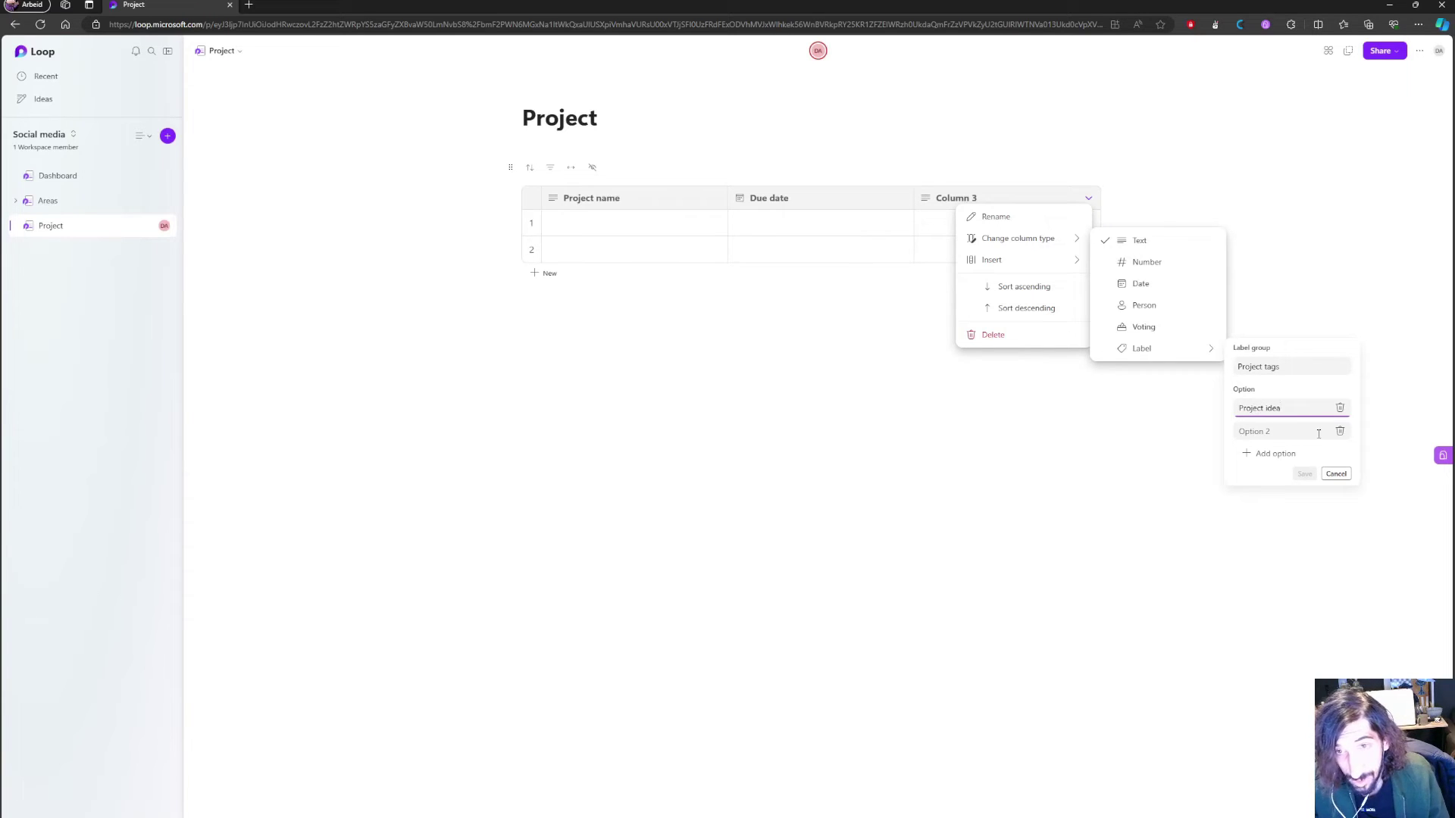
click(1296, 428)
text(Pro)
key(BackSpace)
text(Upc)
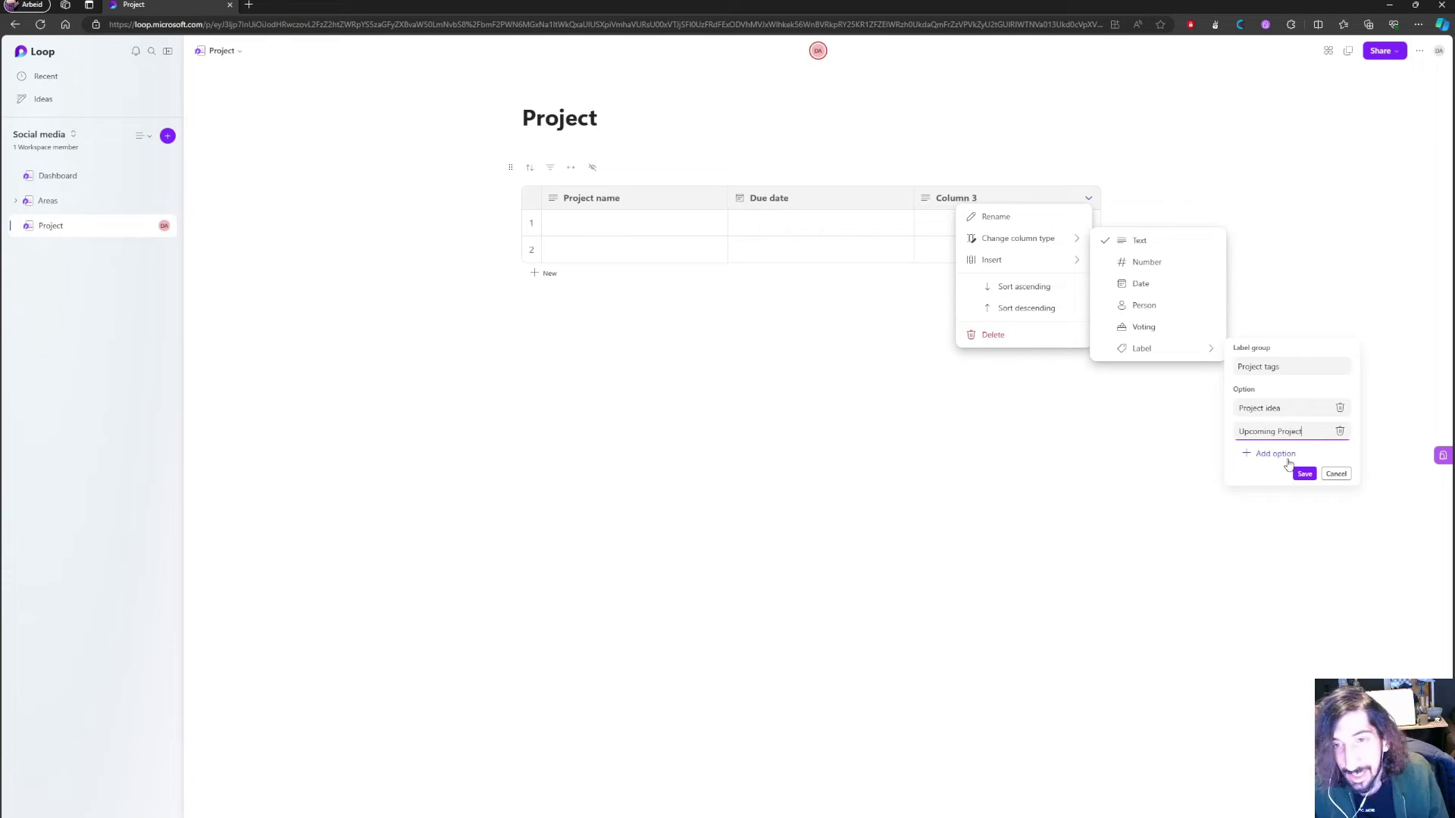
Add the label options Doing project and Done project.
click(1280, 454)
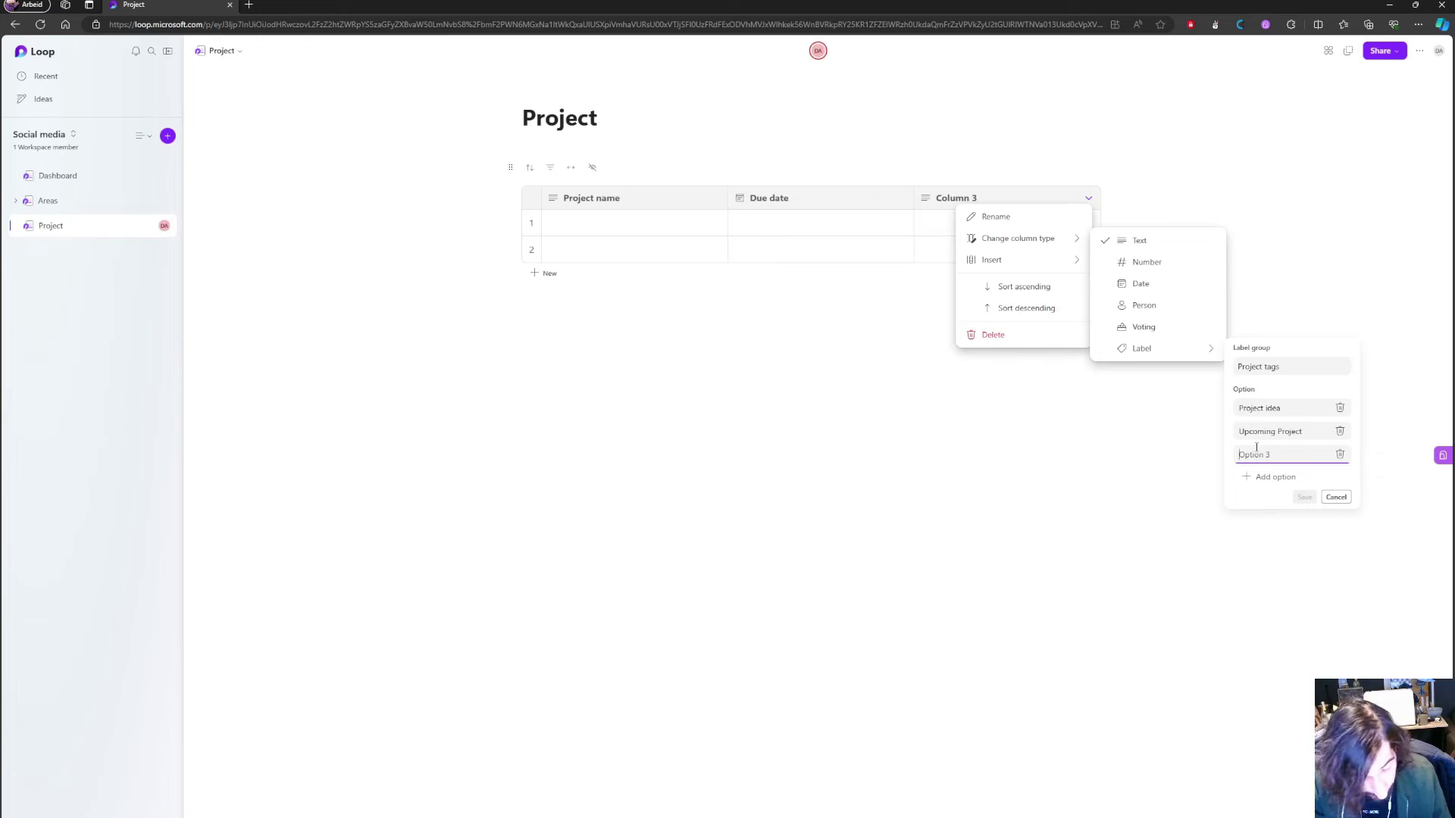
text(Doing project)
triple_click(1289, 457)
click(1295, 455)
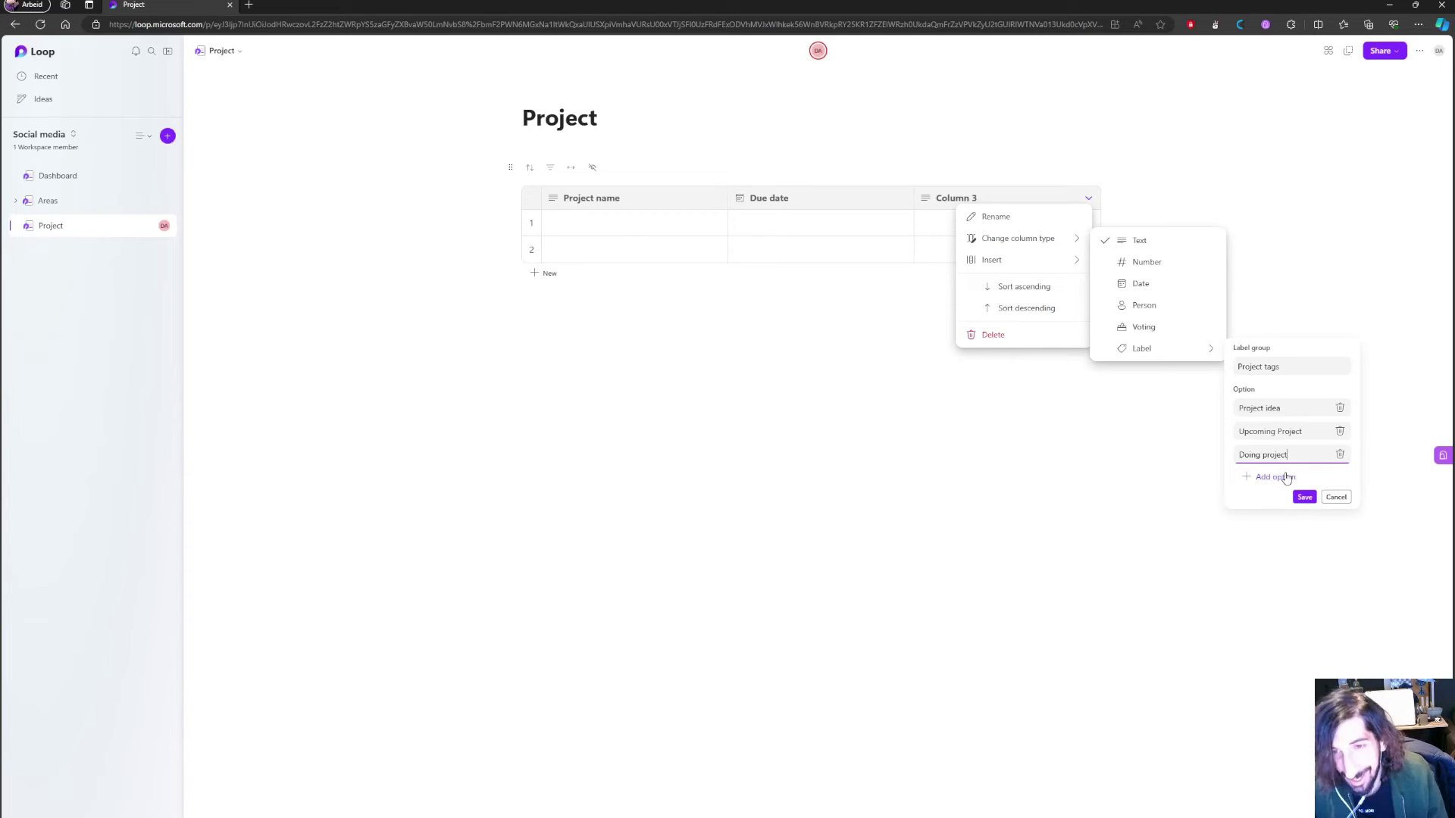
click(1276, 477)
text(Done project)
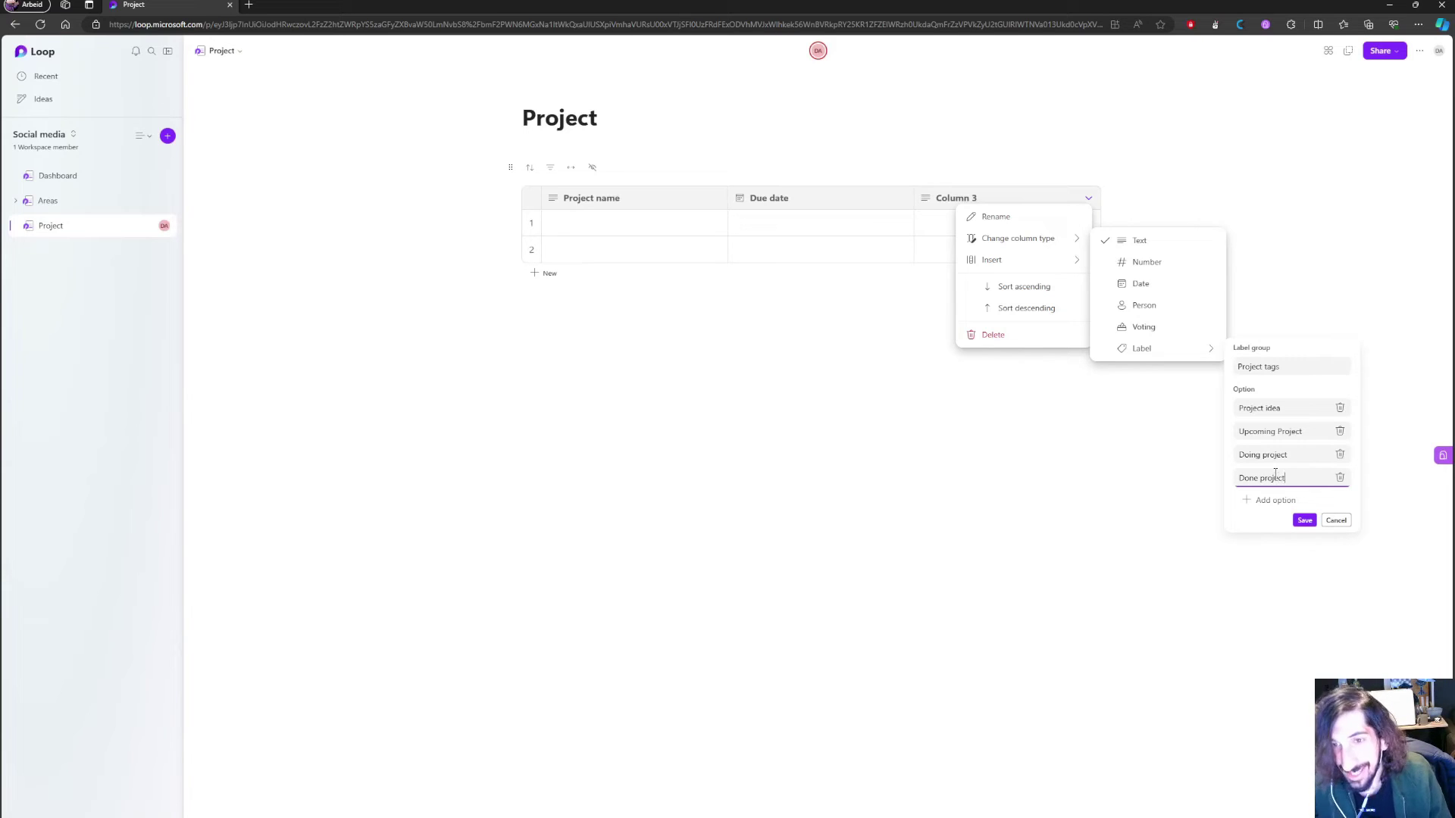
Save the Project tags label group and type 'Never have more than 8 ongoing projects' below the table.
click(1304, 520)
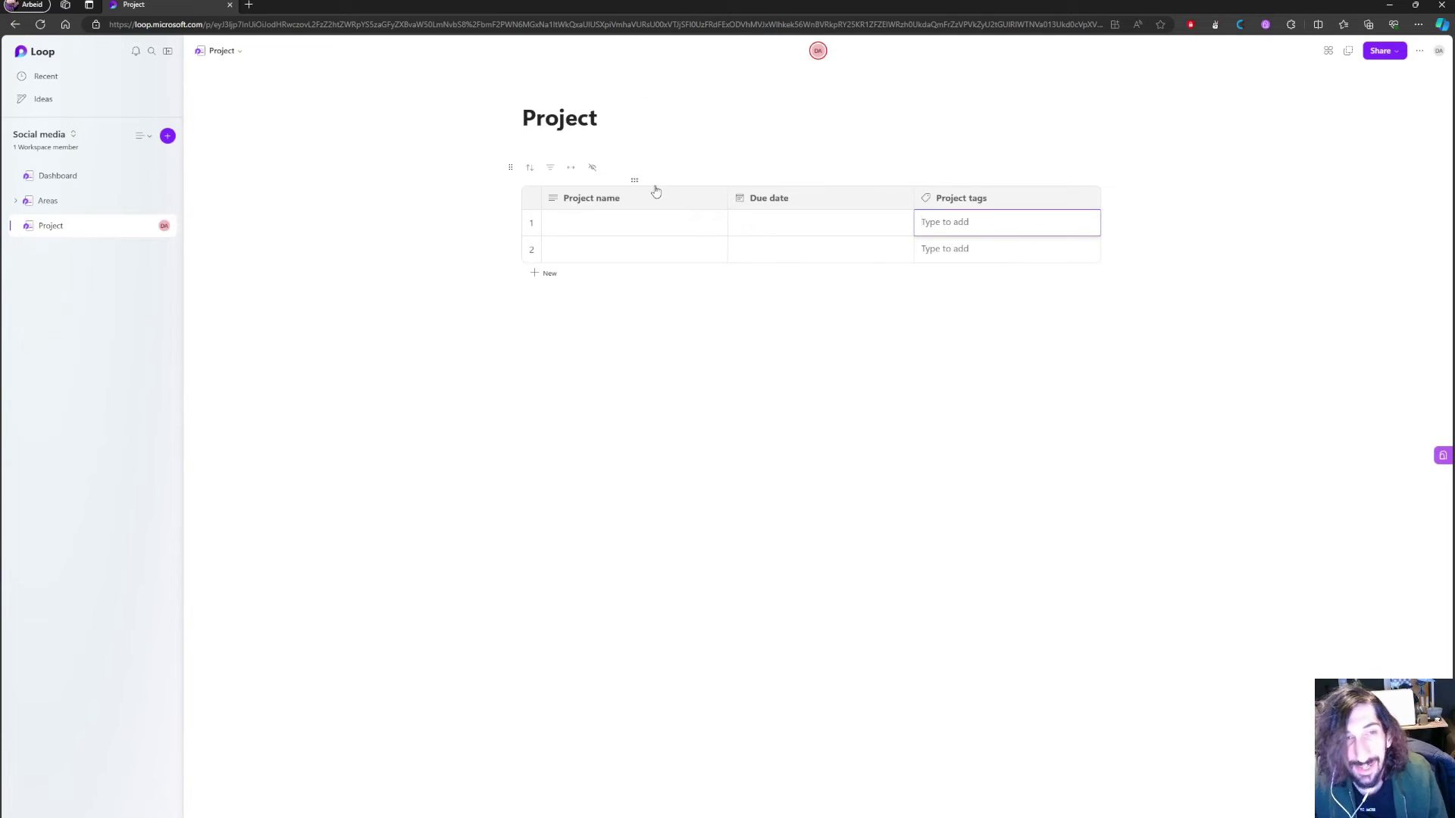
click(624, 221)
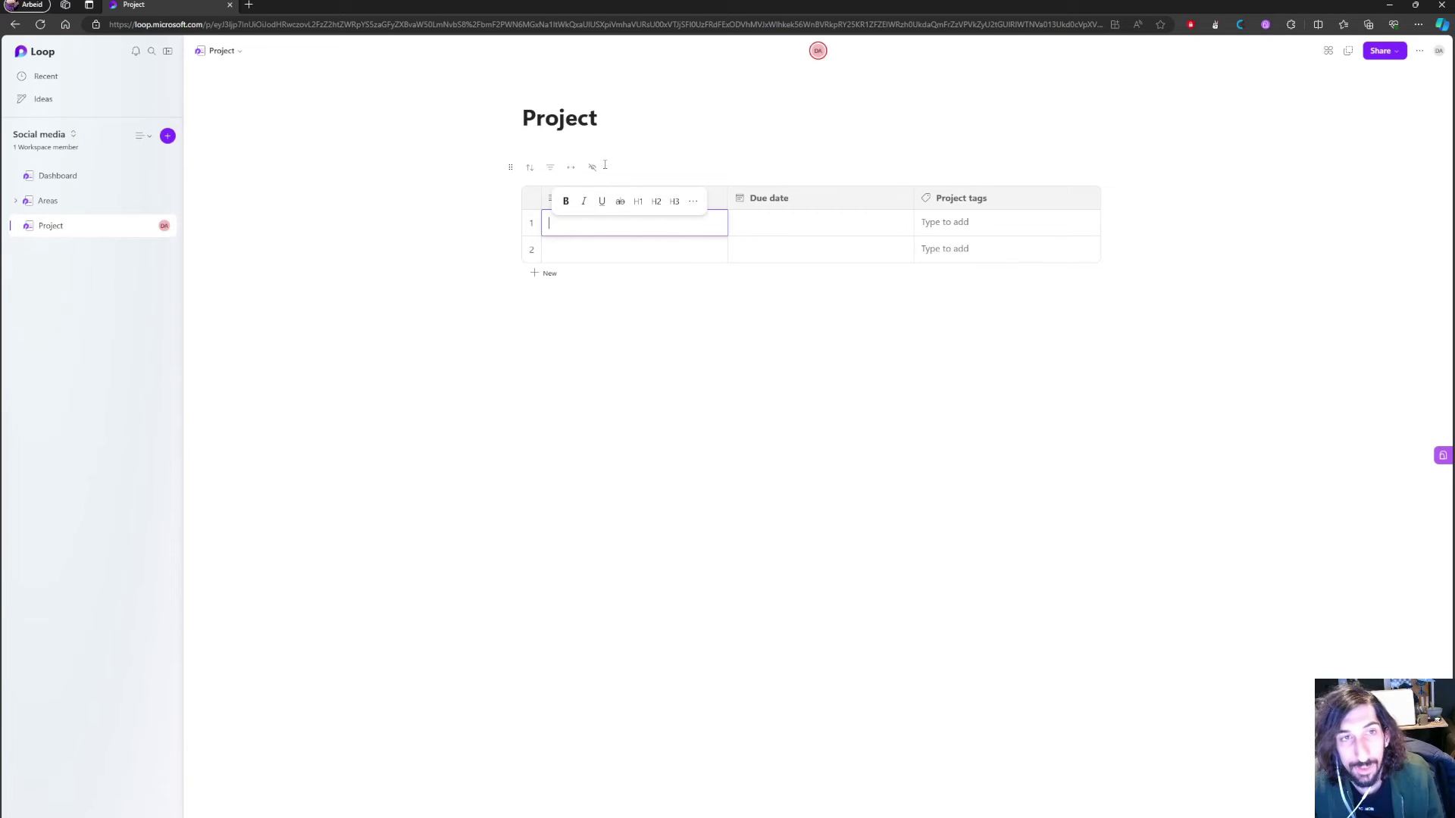
click(559, 320)
text(### Nev e)
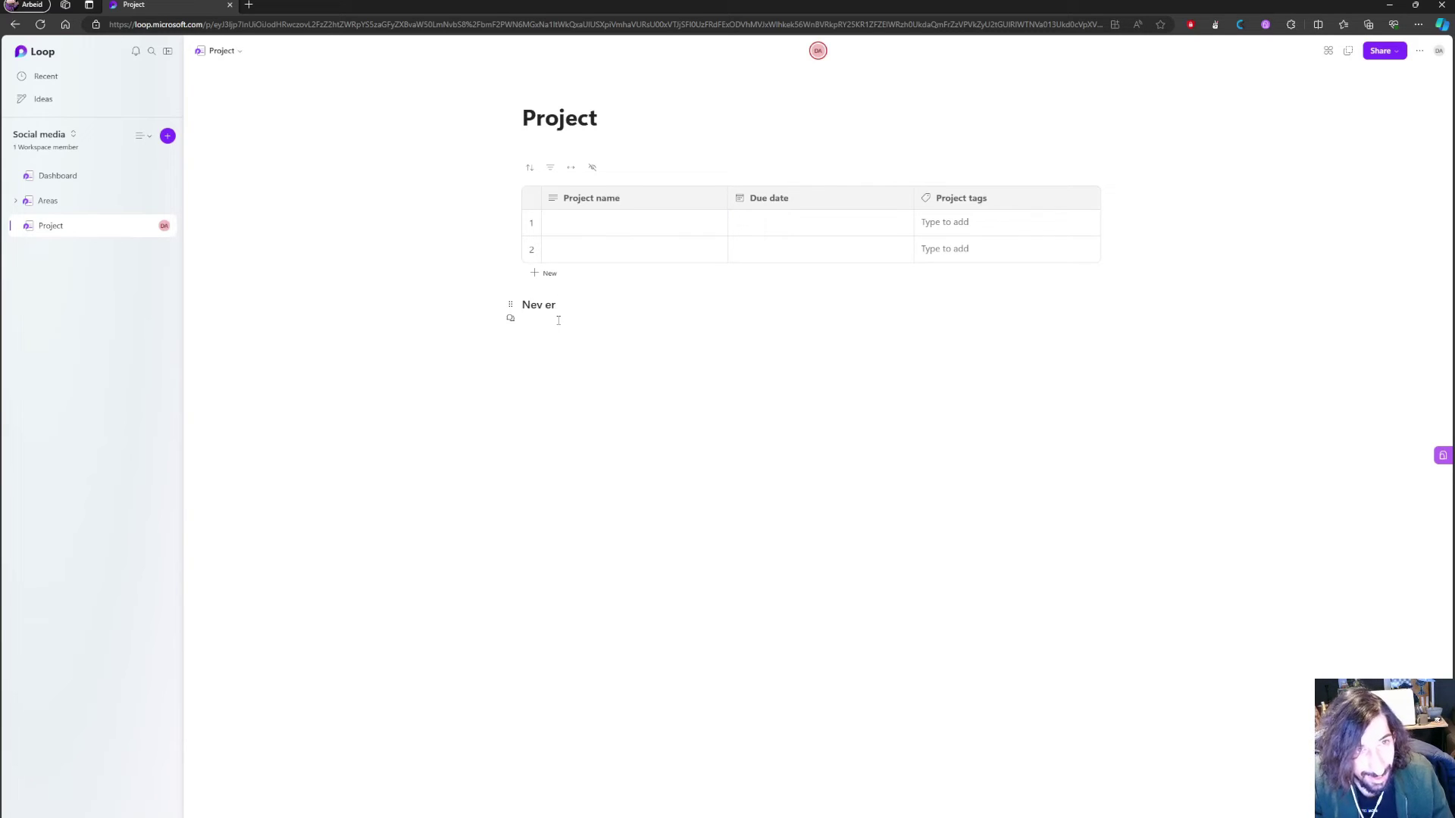
text( have more than 8)
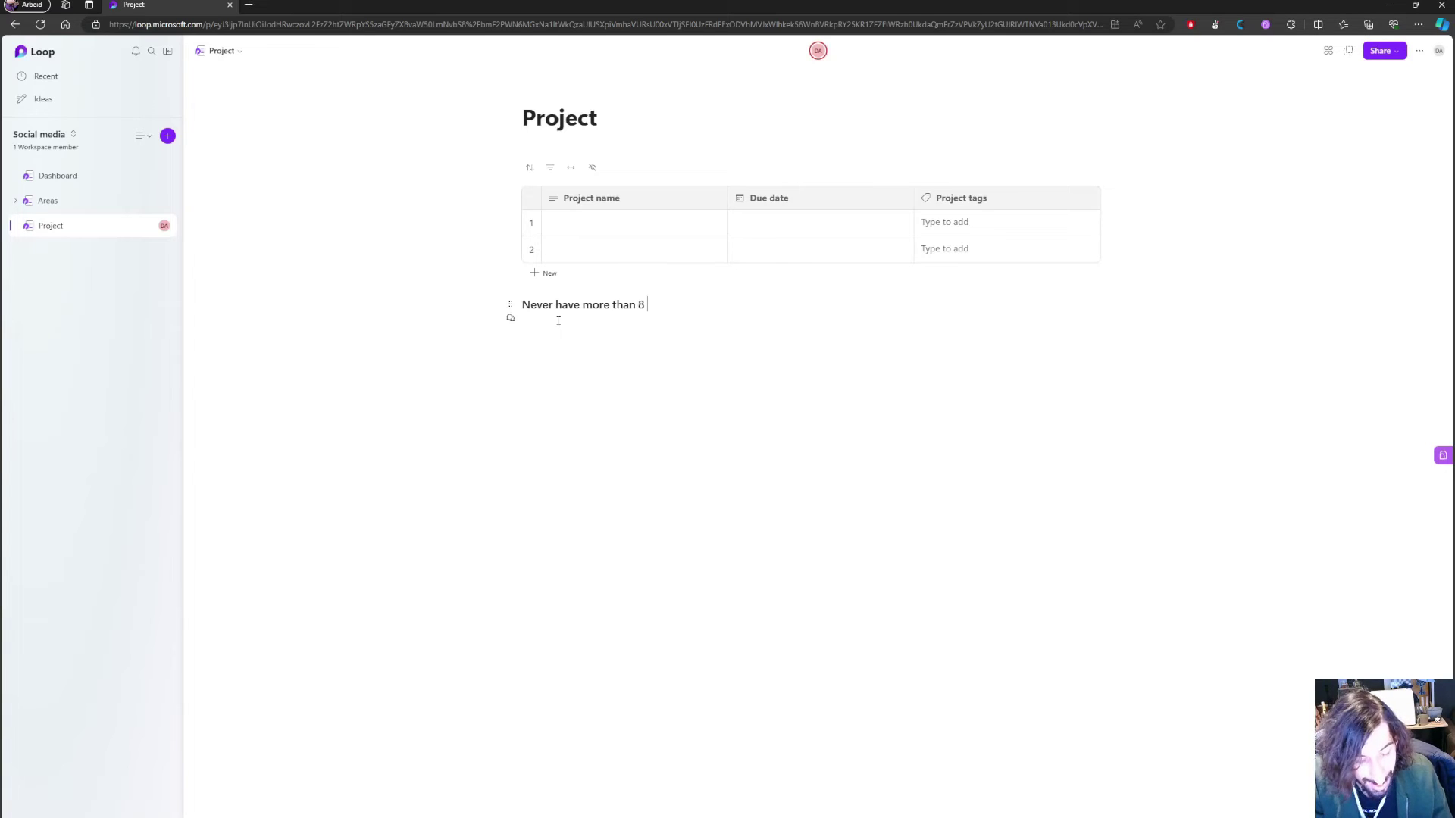
text( ongoing projects)
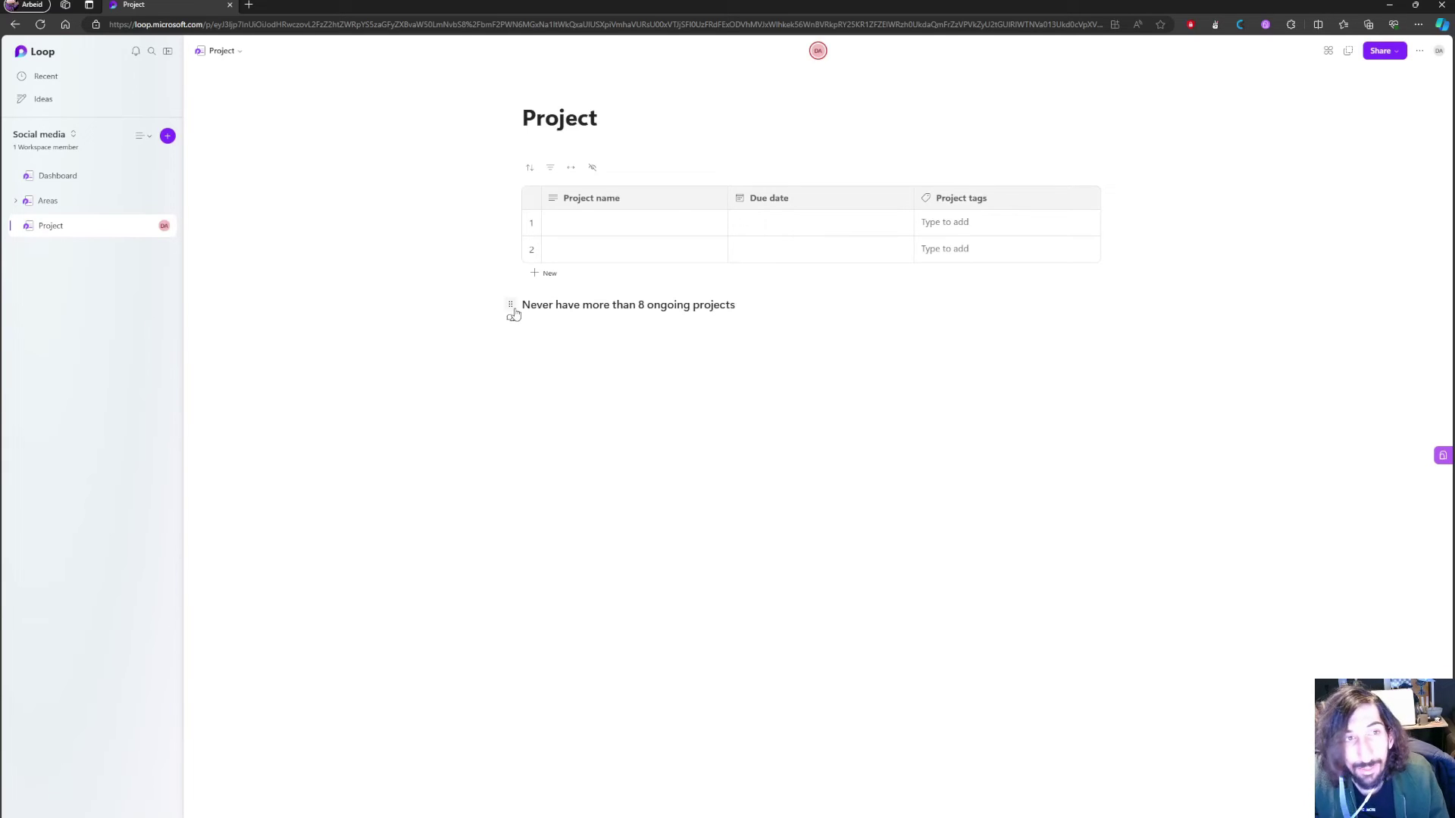
Move the rule line above the table and format it as a level-2 heading.
drag(510, 307, 524, 148)
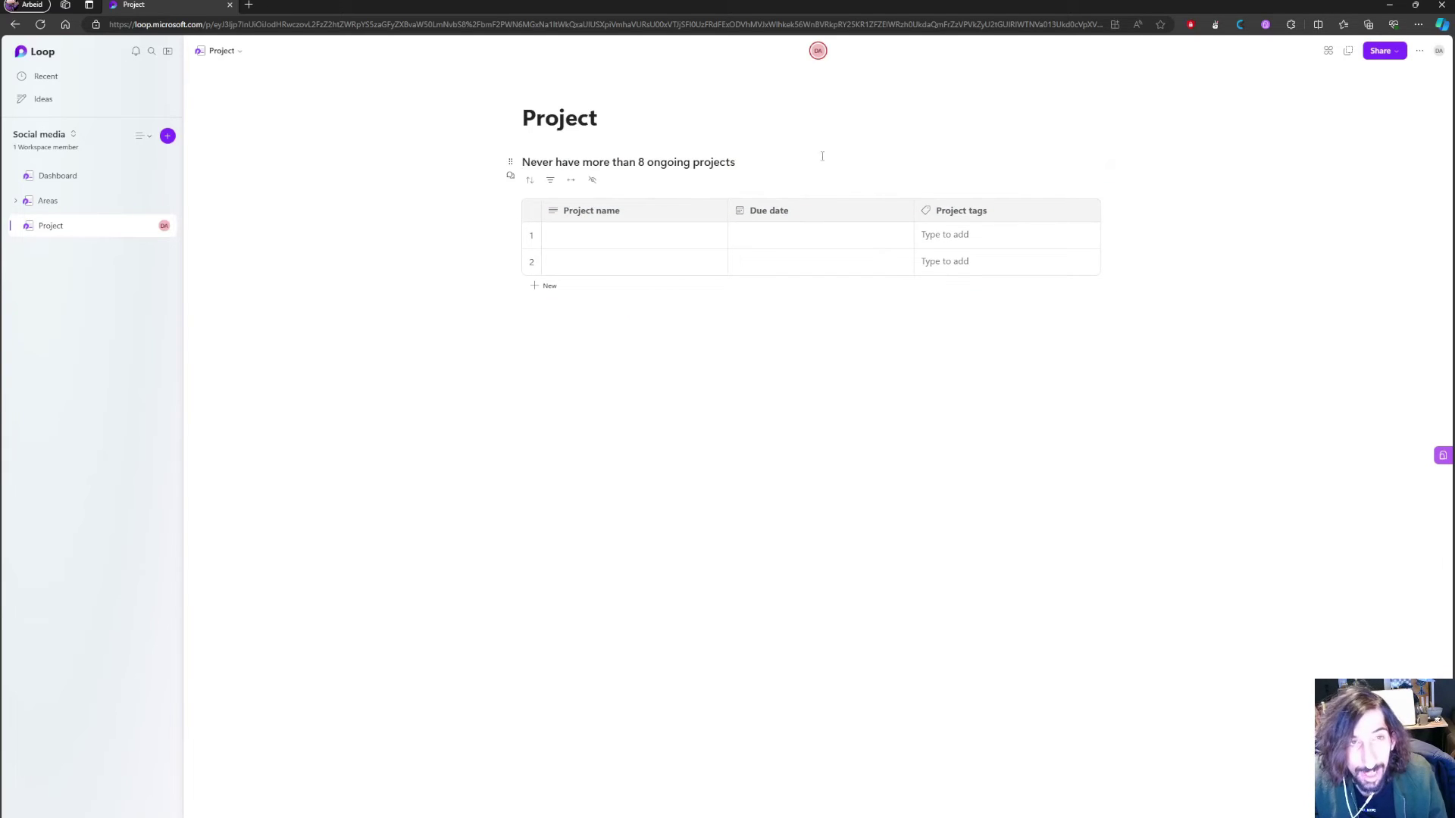
drag(765, 158, 517, 154)
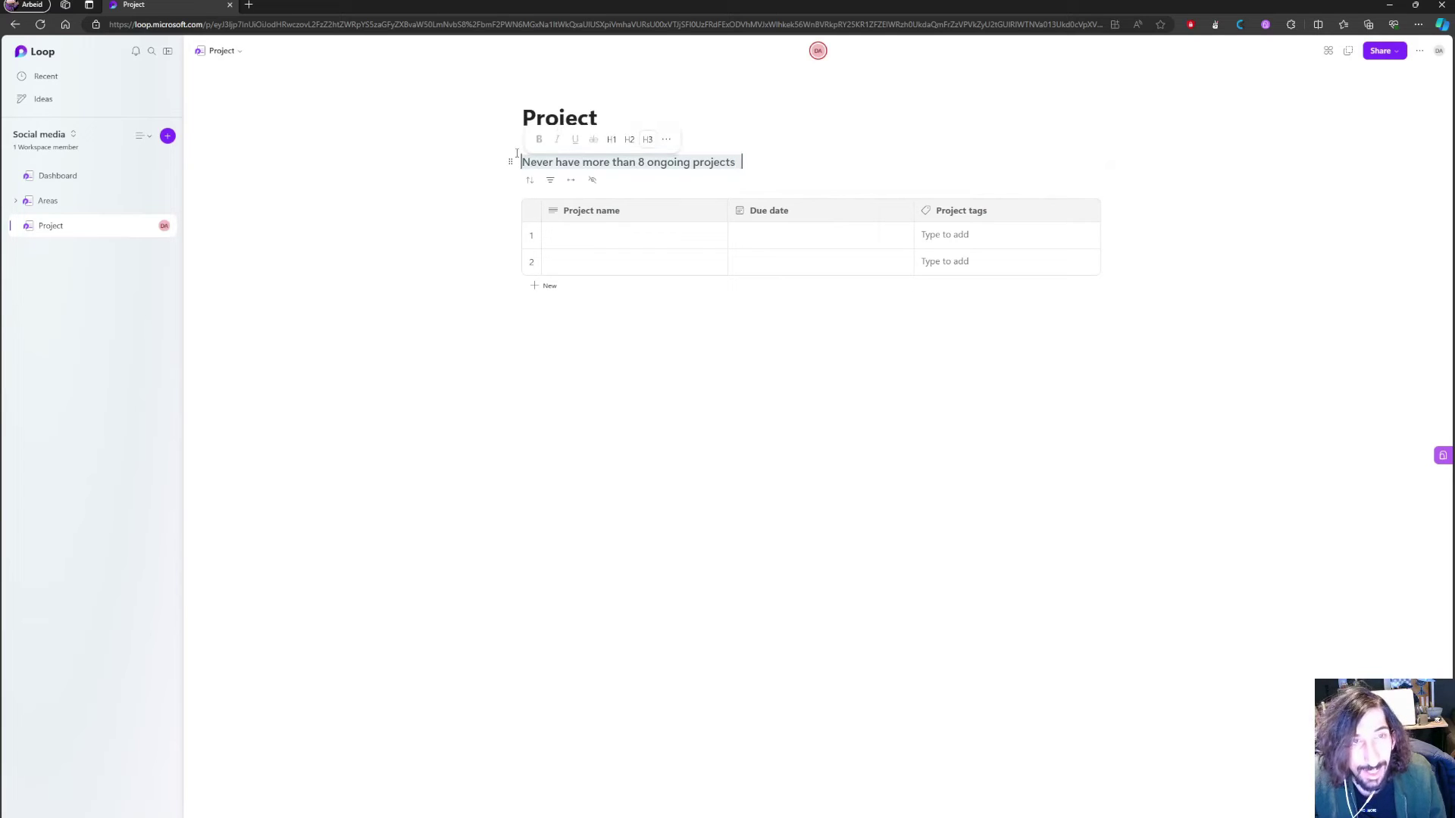
click(628, 139)
double_click(614, 166)
click(1137, 292)
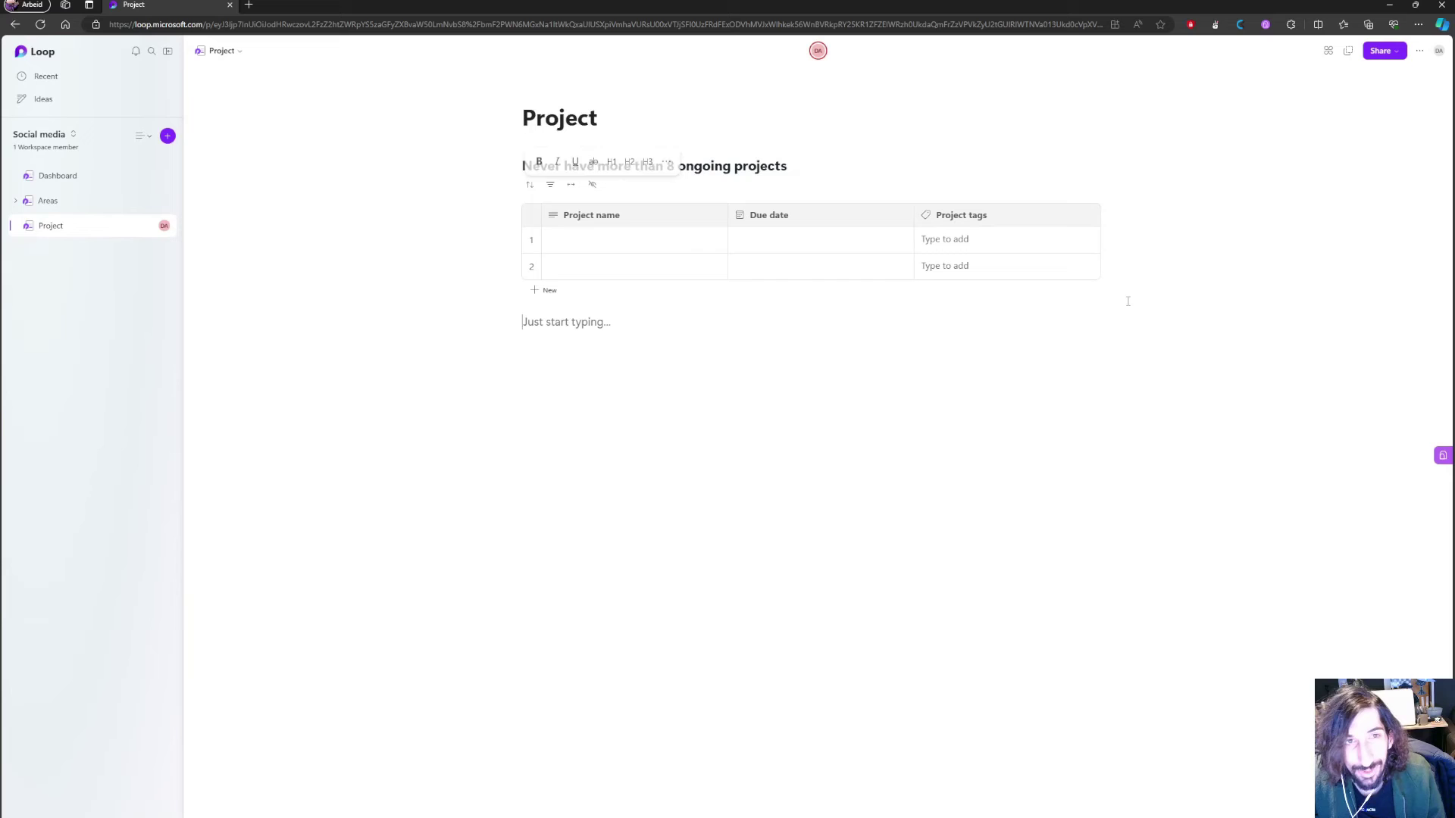
Fill row 1 as Kitchen remodelling, due Wed, Dec 20, tagged Doing project.
click(612, 233)
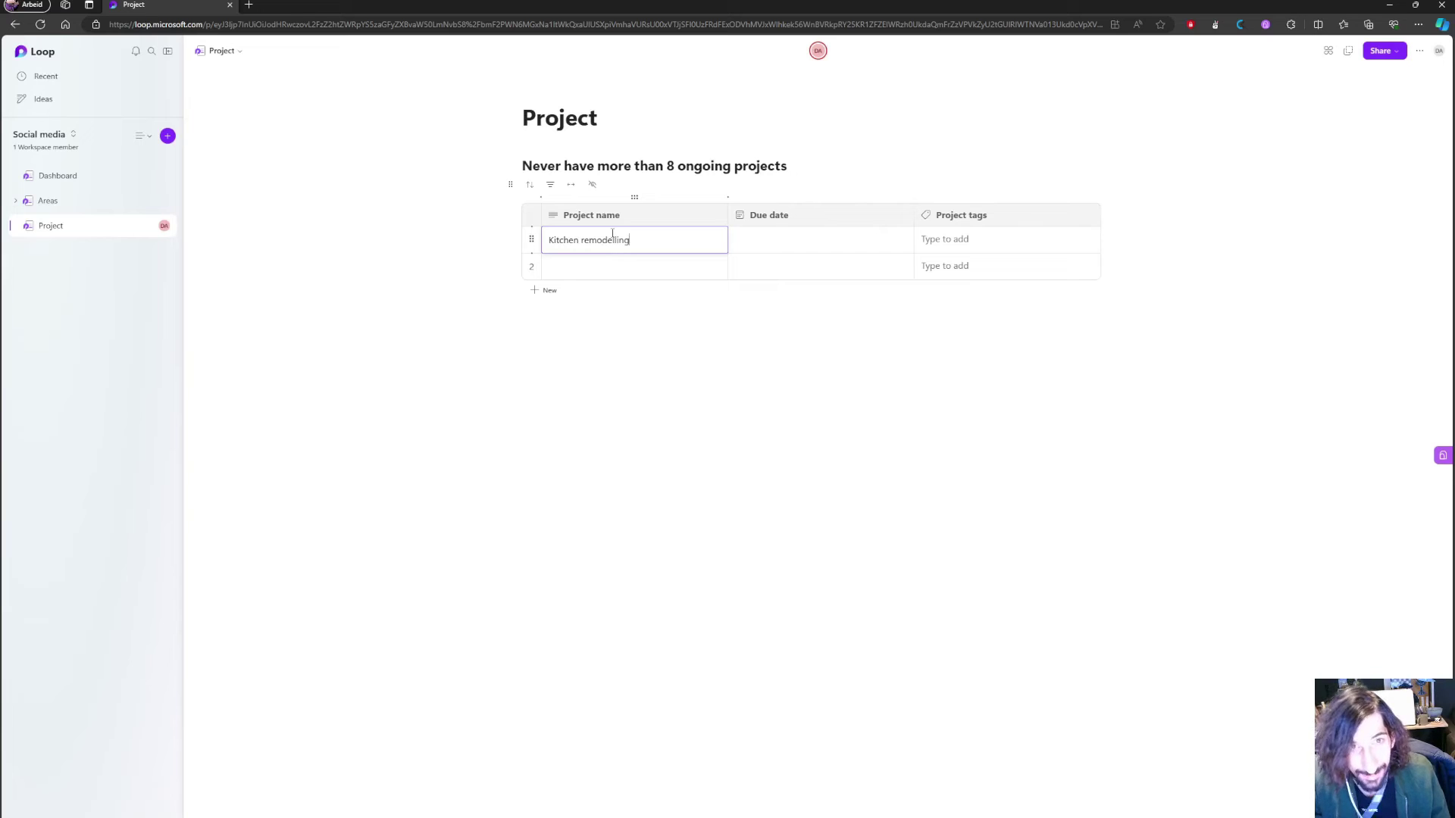
click(821, 246)
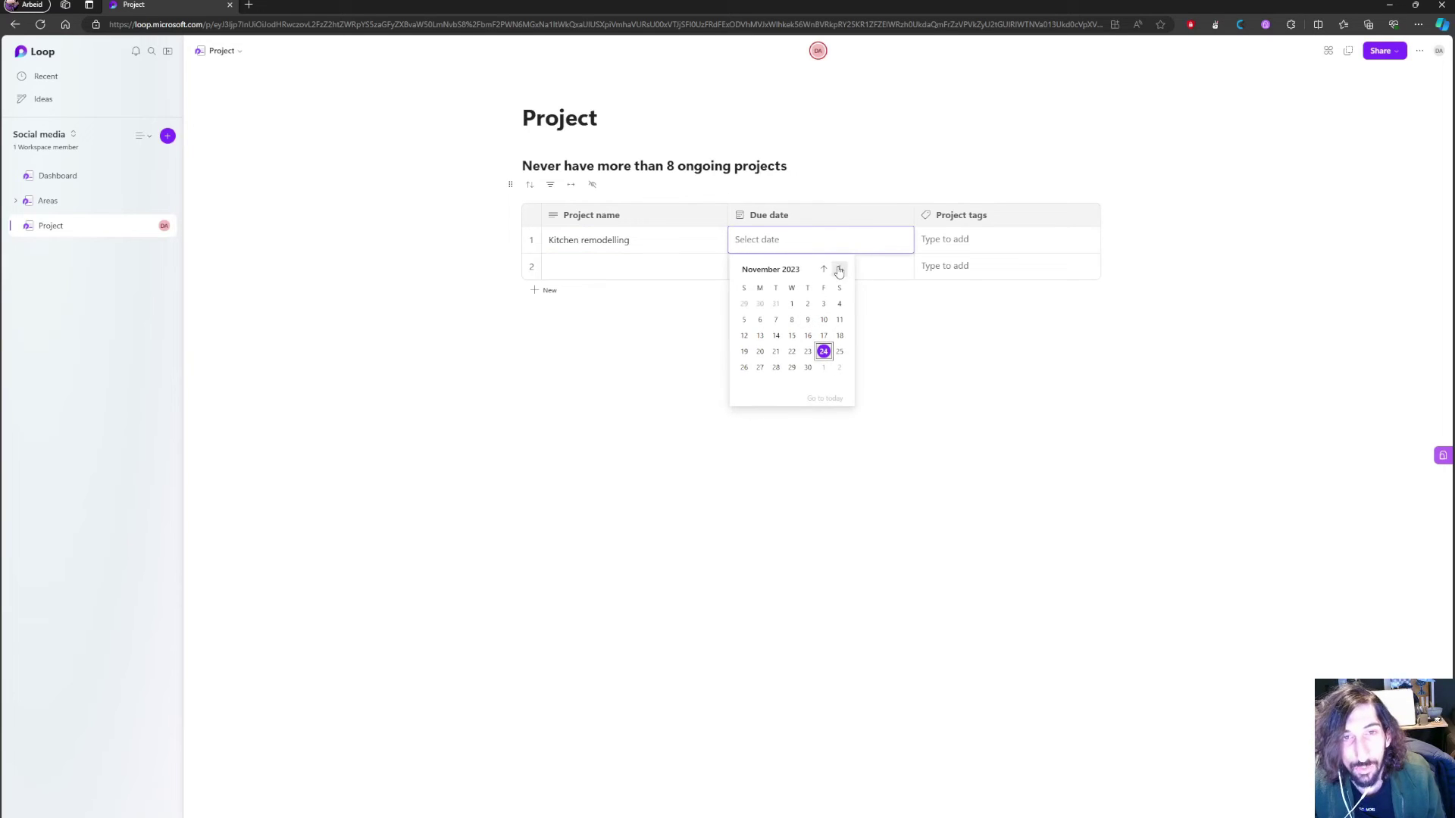
click(839, 269)
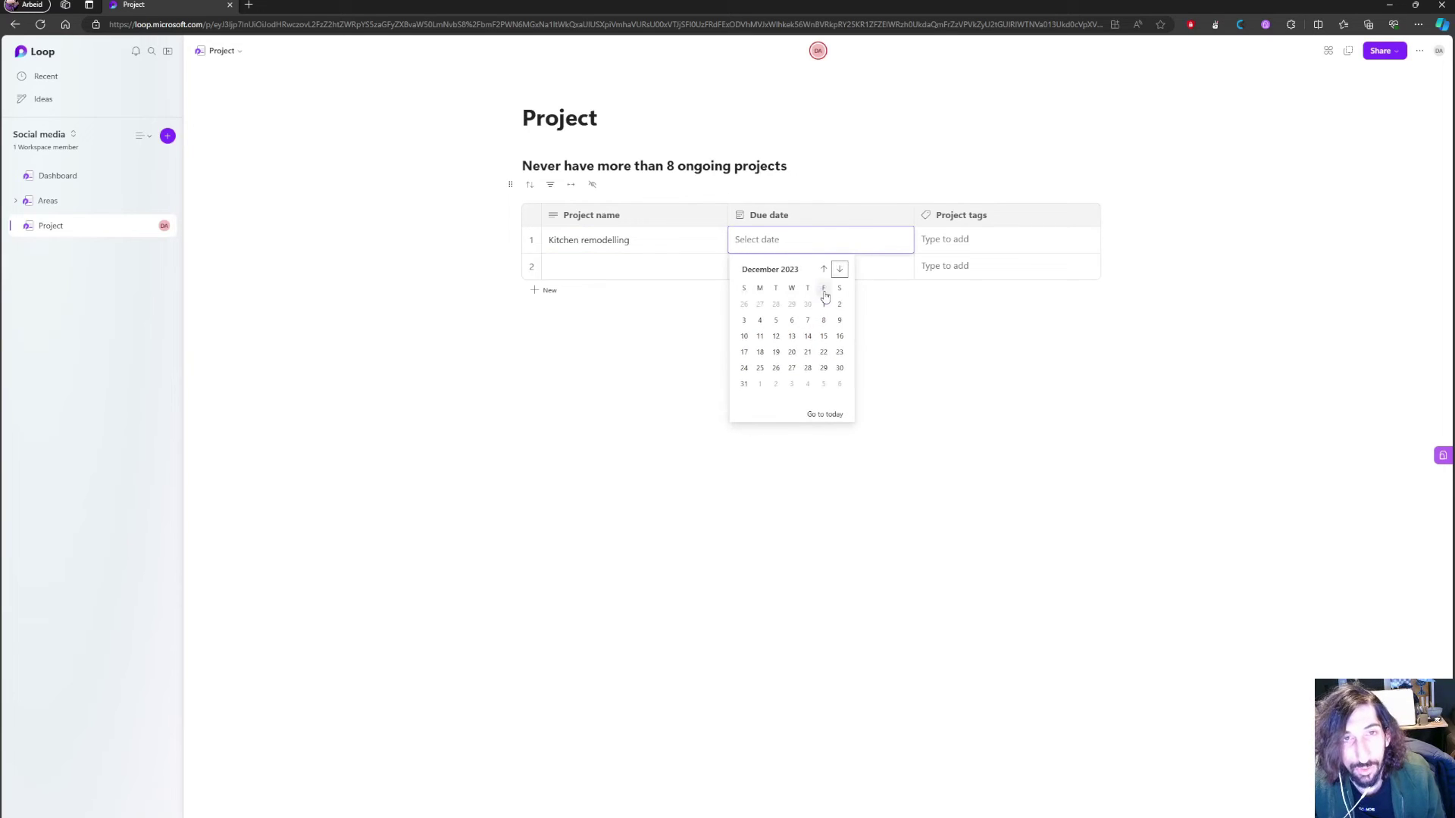
click(793, 351)
click(985, 240)
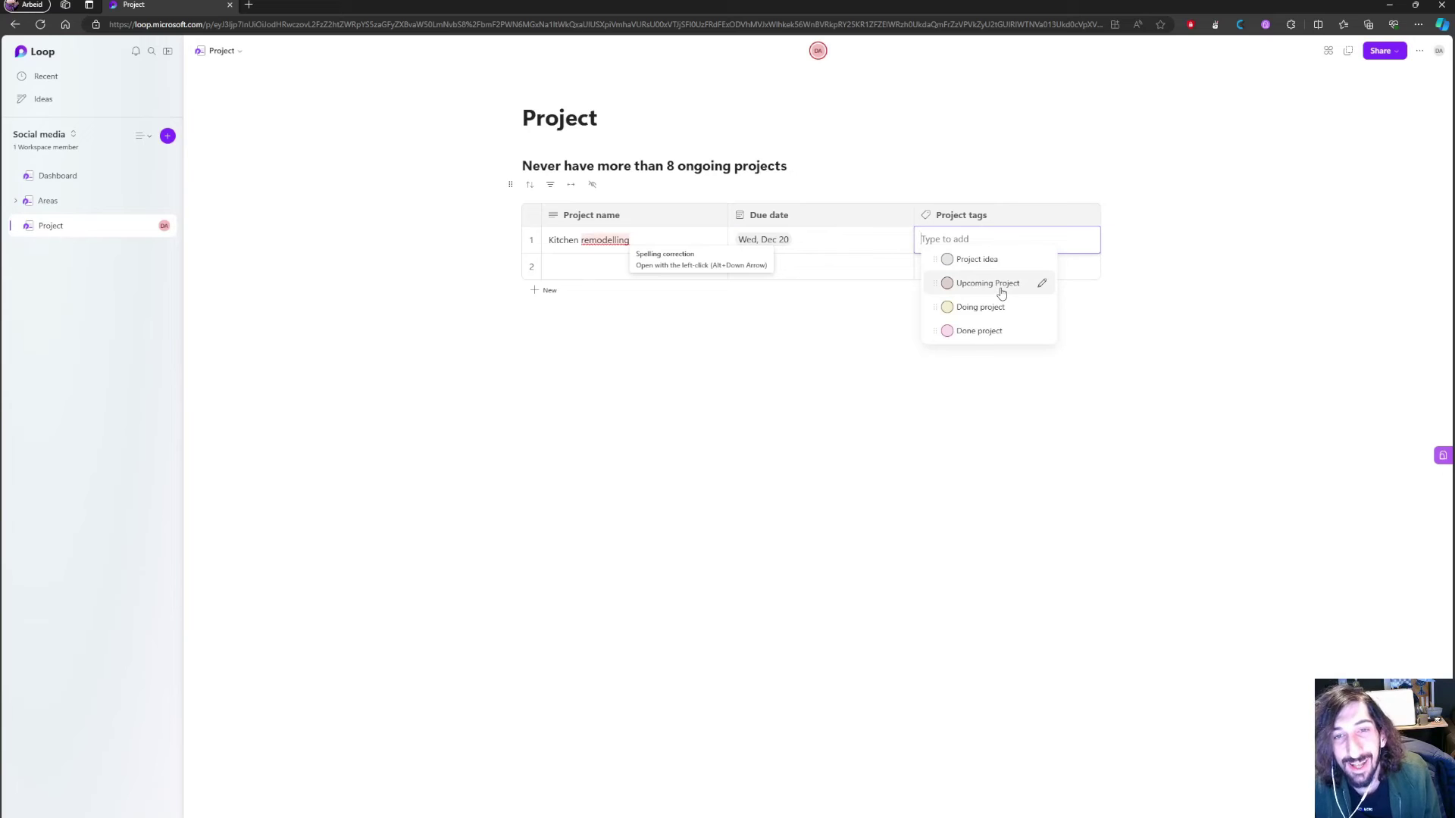
click(998, 312)
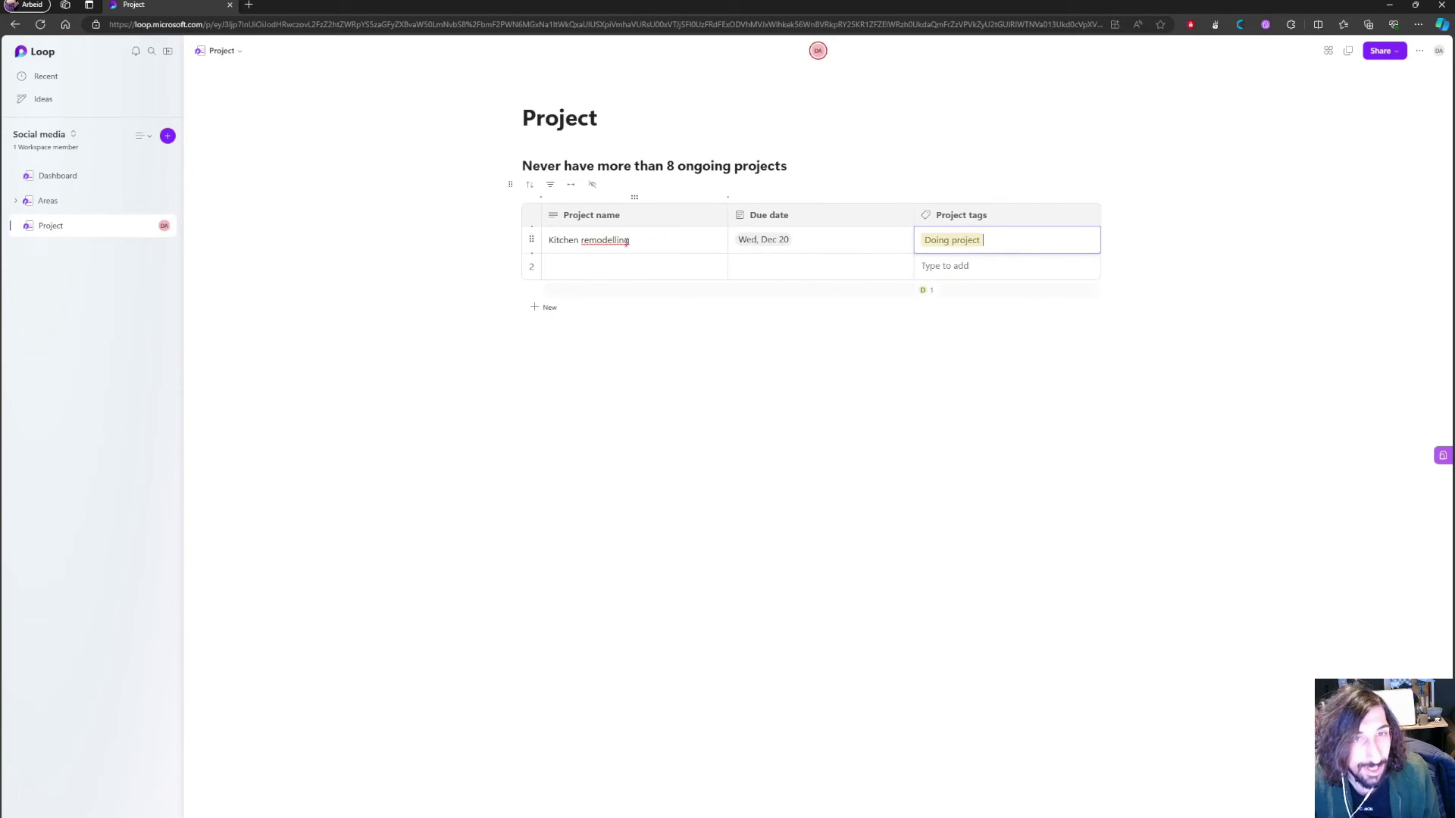
Create a Kitchen remodelling page nested under Project, then return to the Project page.
click(167, 135)
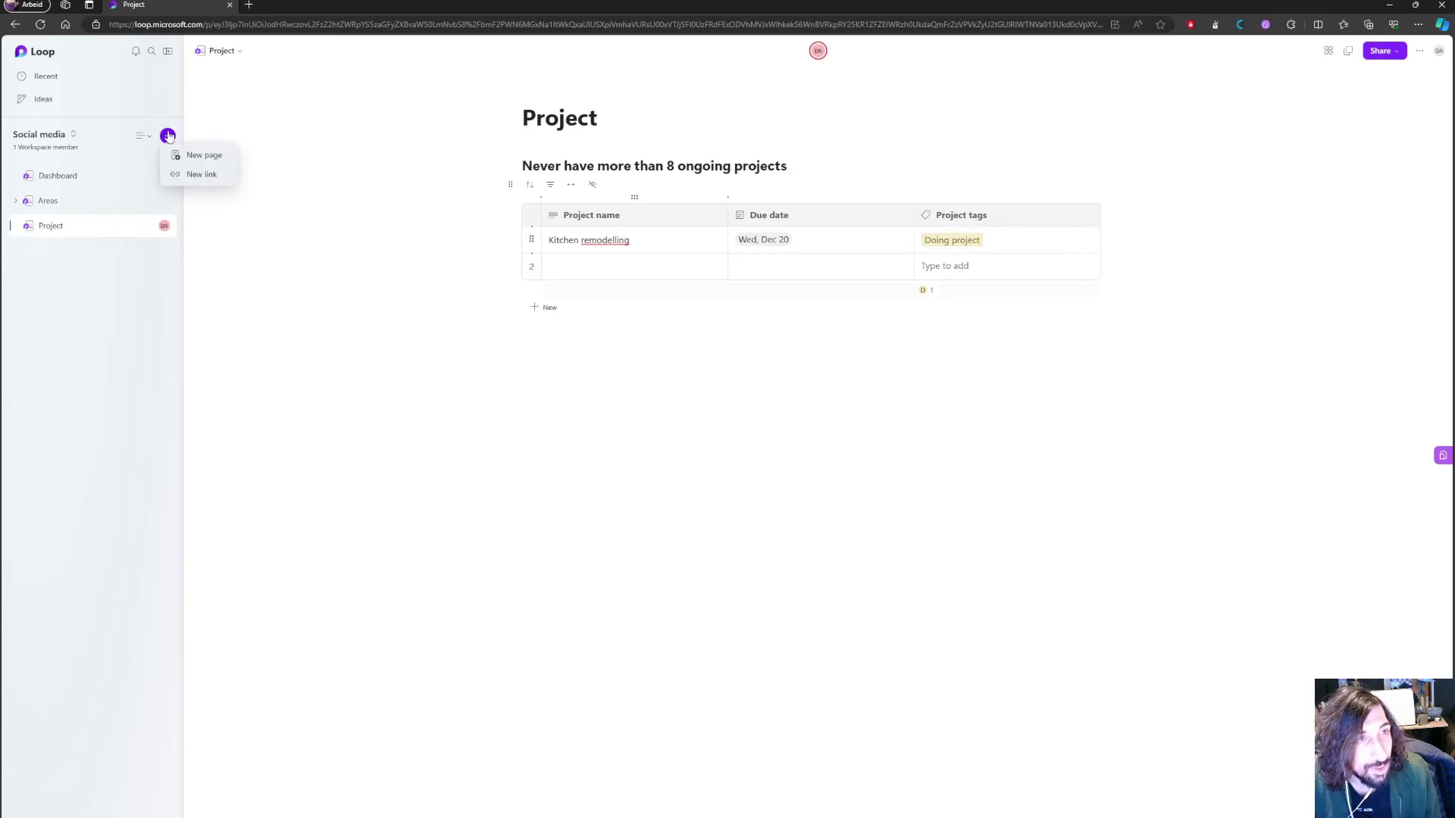
click(193, 157)
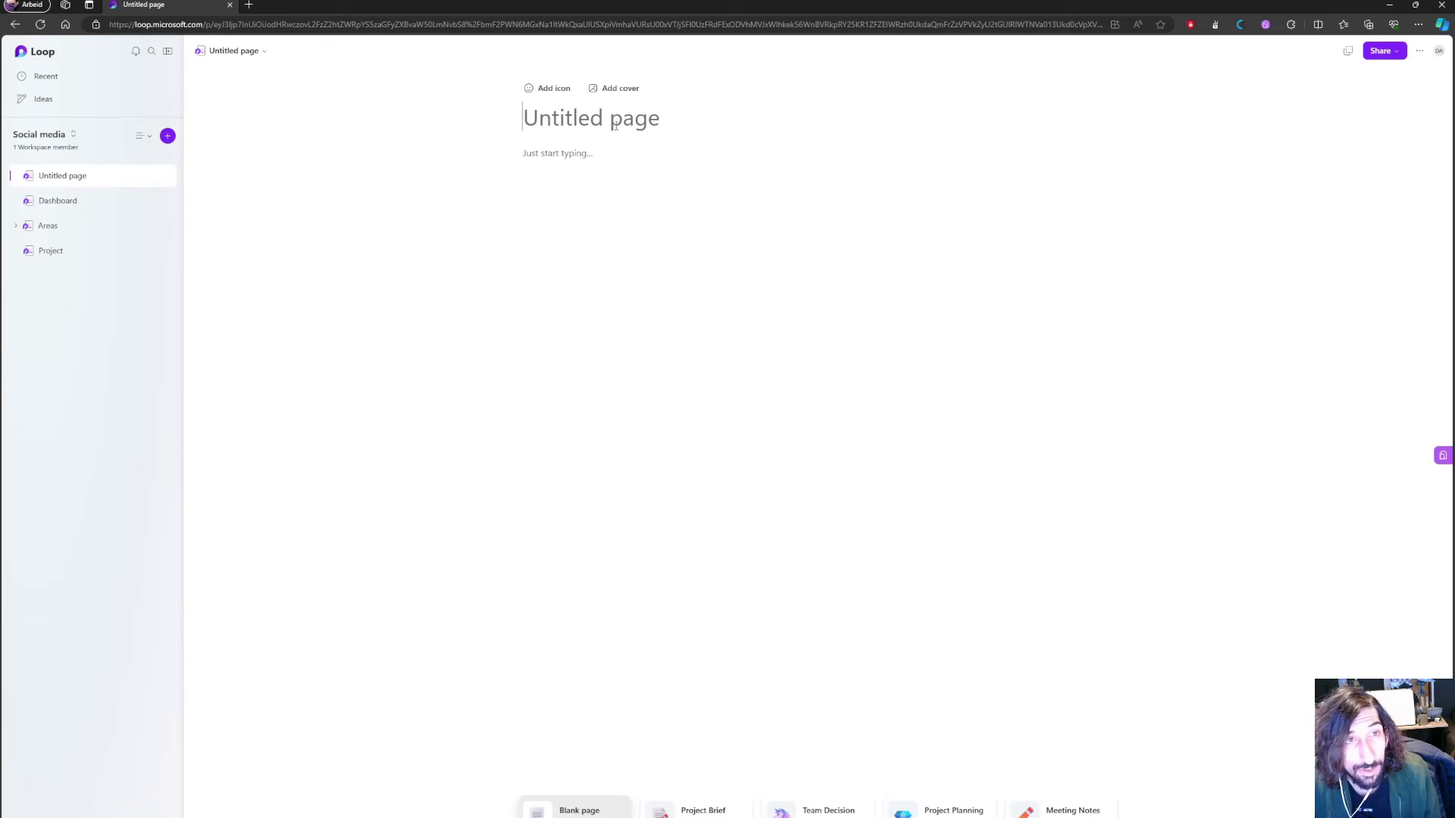
text(Kitchen remodelling)
drag(78, 178, 79, 250)
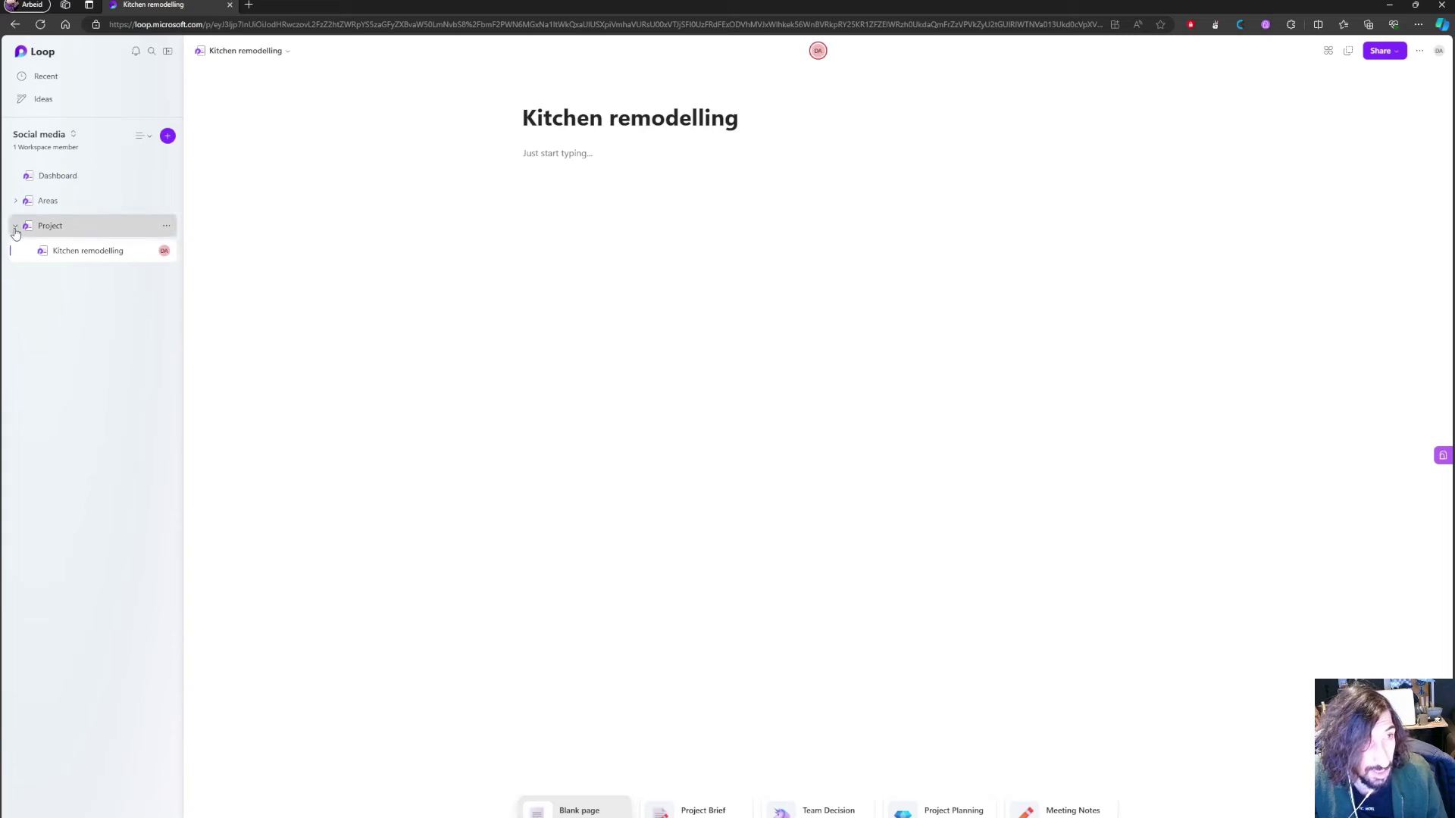
click(49, 226)
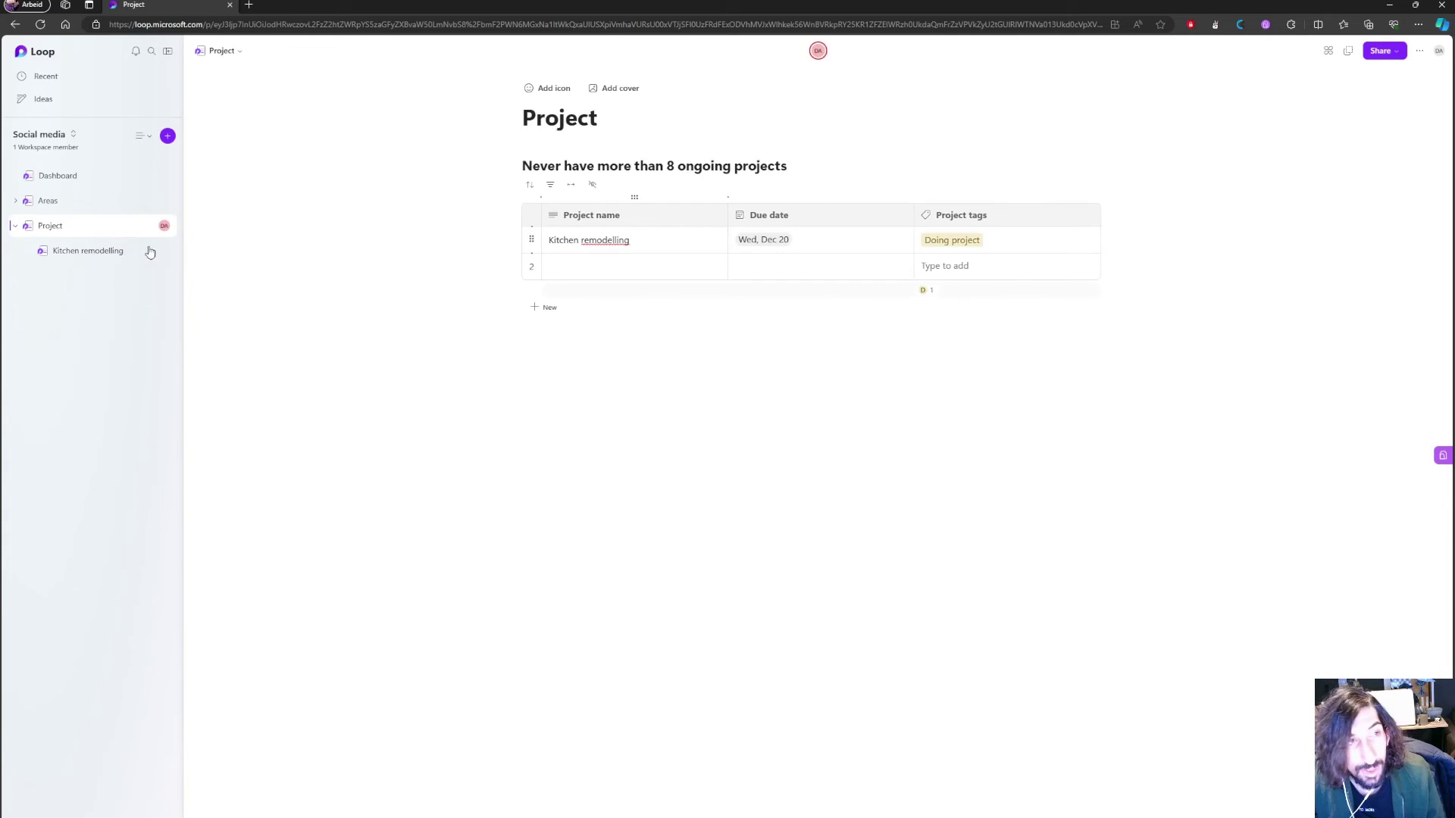
Create a new page named Archive and place it below Project in the sidebar.
click(168, 137)
click(200, 153)
text(Archive)
key(Return)
drag(148, 180, 73, 243)
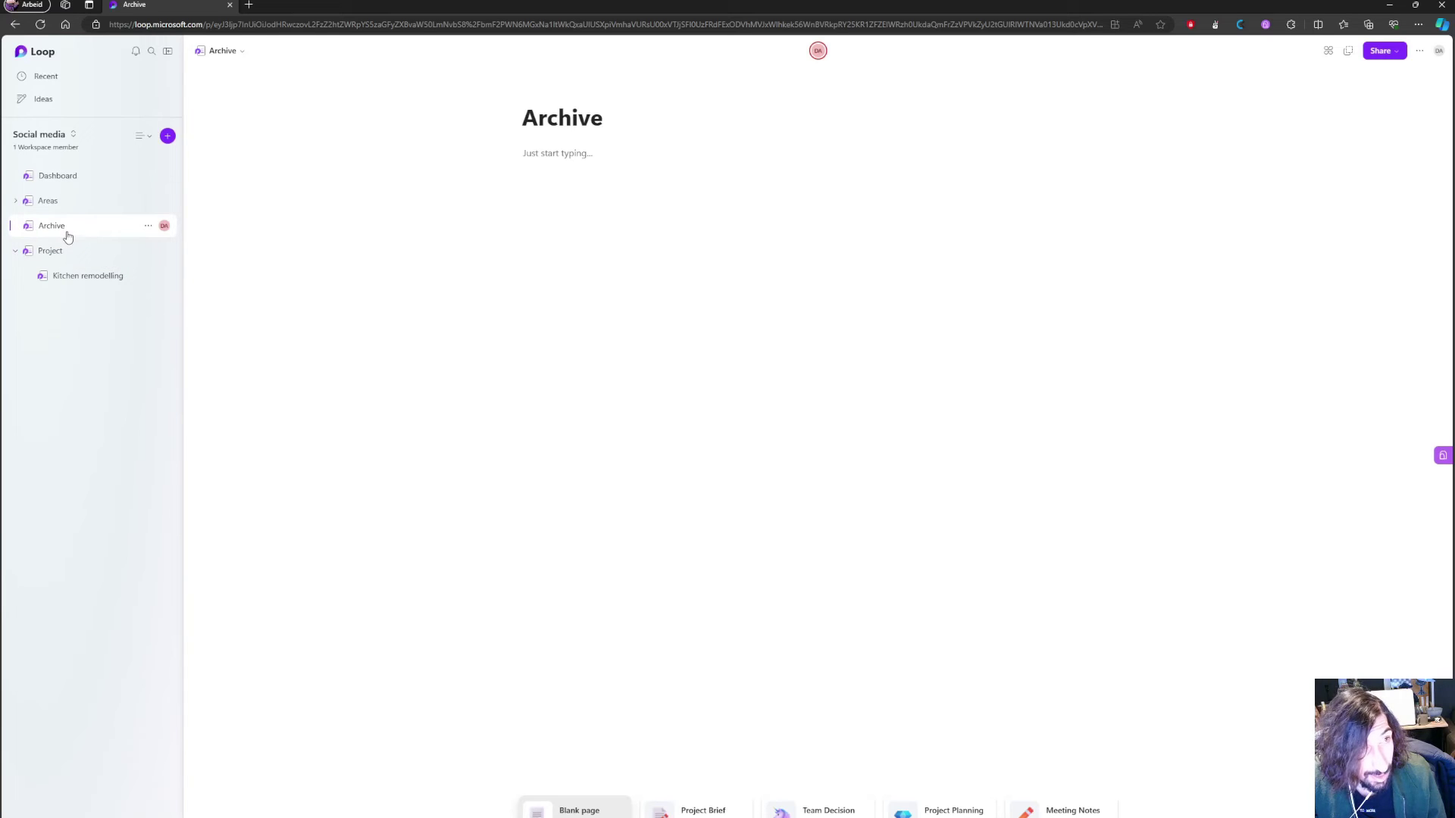
click(15, 250)
drag(47, 227, 34, 264)
click(15, 250)
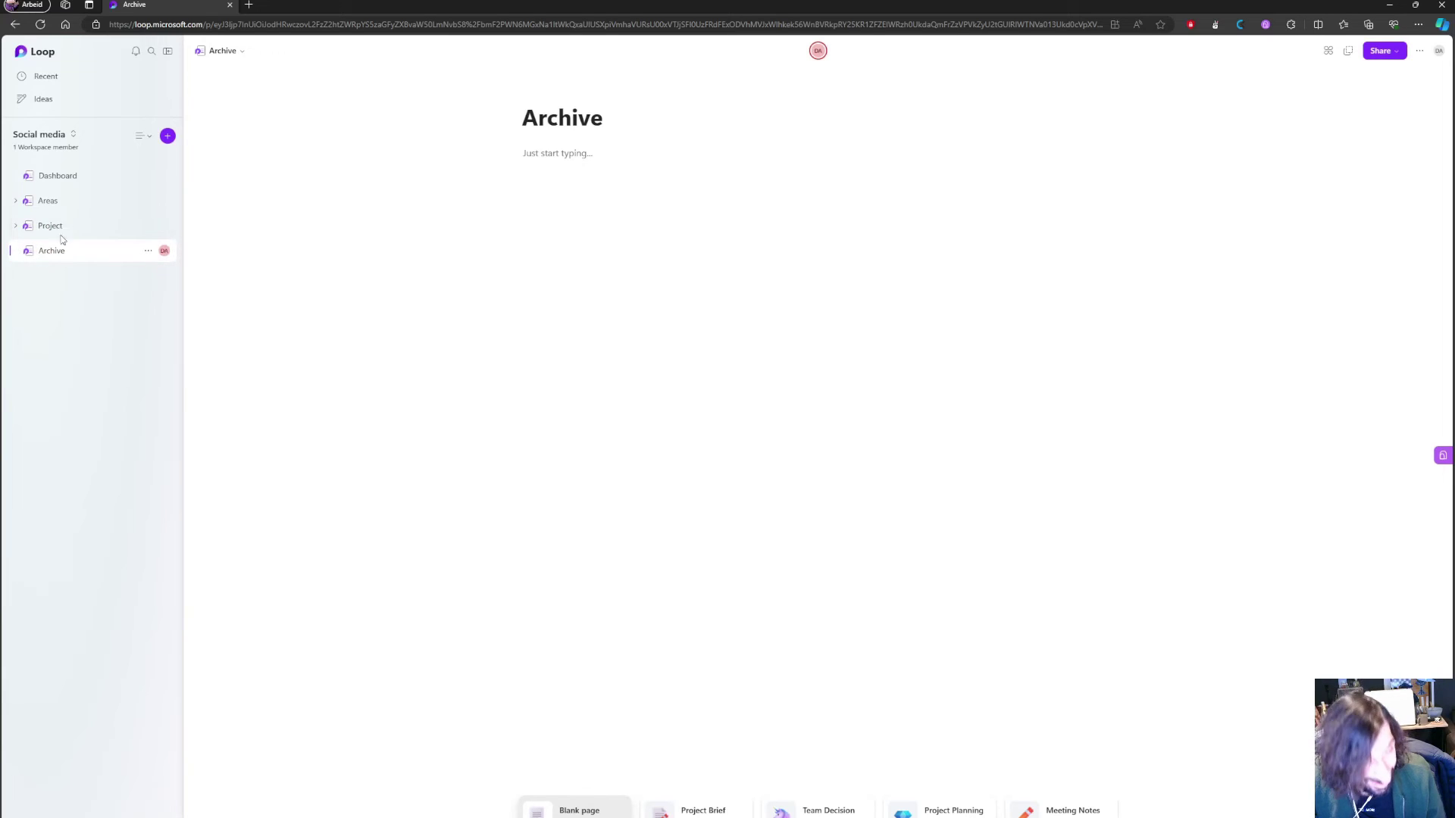
Move the Kitchen remodelling page inside Archive, then return to the Project page.
click(15, 226)
mouse_move(55, 250)
mouse_down()
mouse_move(55, 295)
mouse_move(37, 293)
mouse_move(72, 261)
mouse_move(58, 252)
mouse_up()
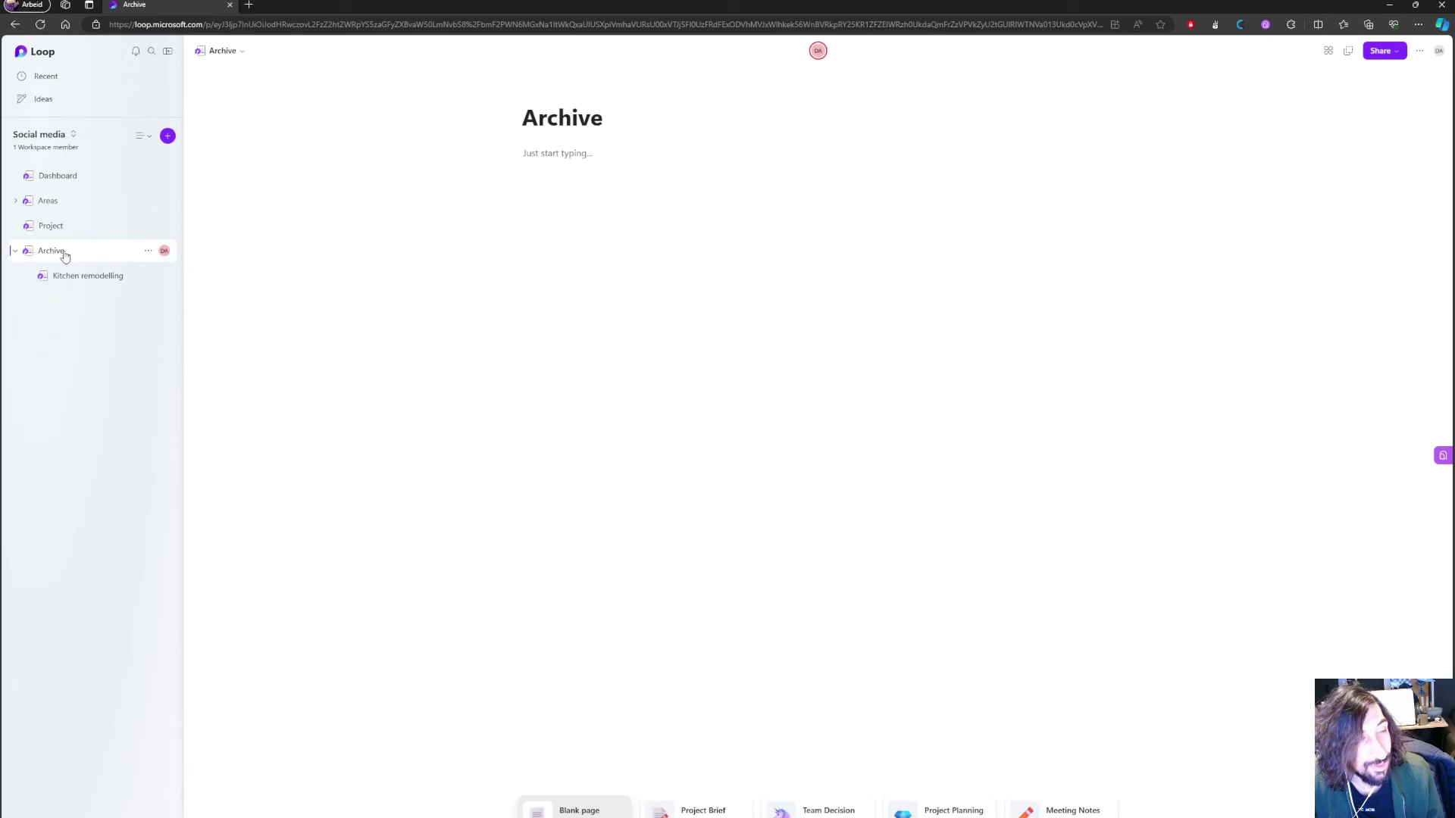
click(16, 253)
click(16, 252)
click(15, 252)
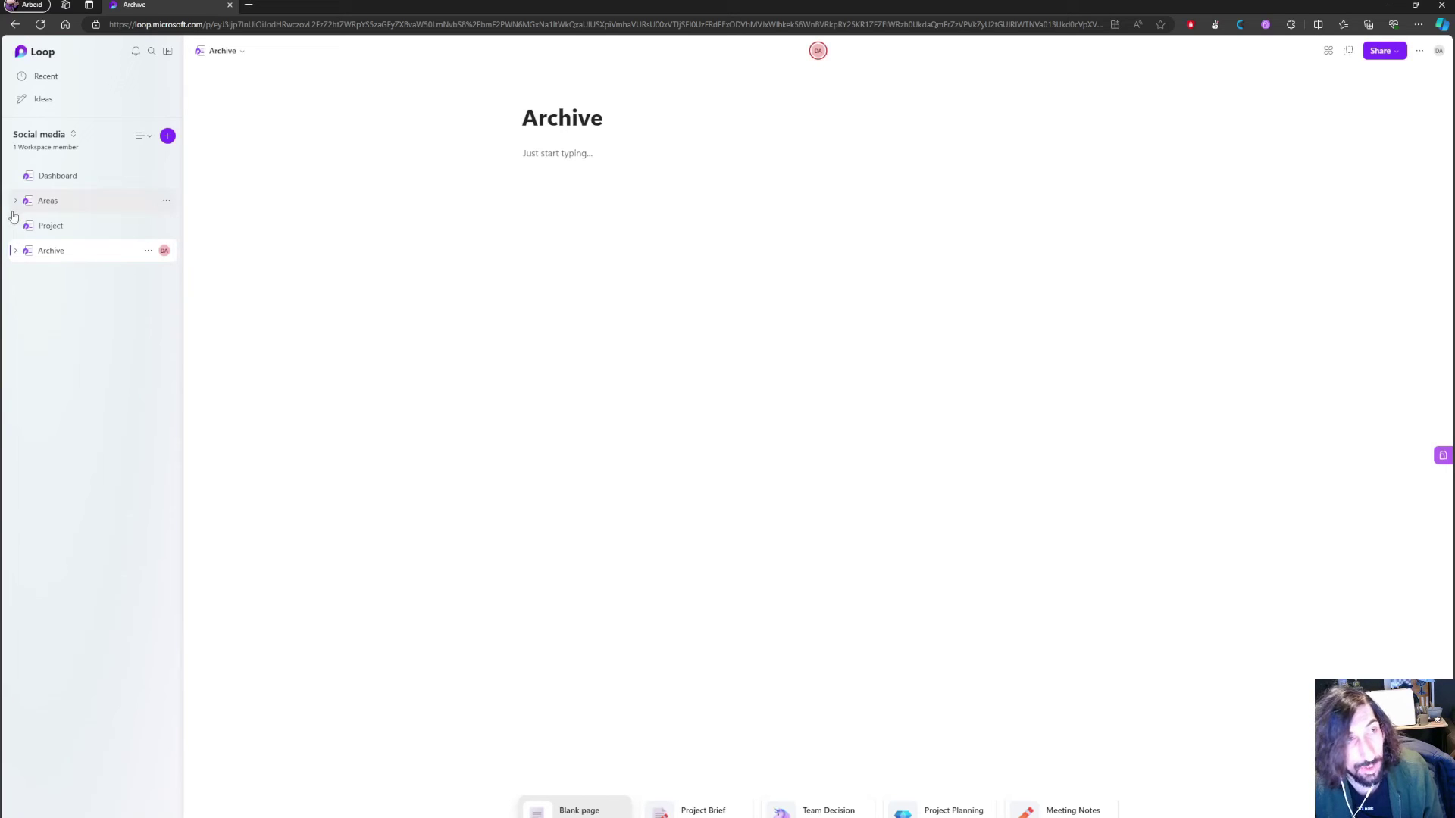
click(89, 227)
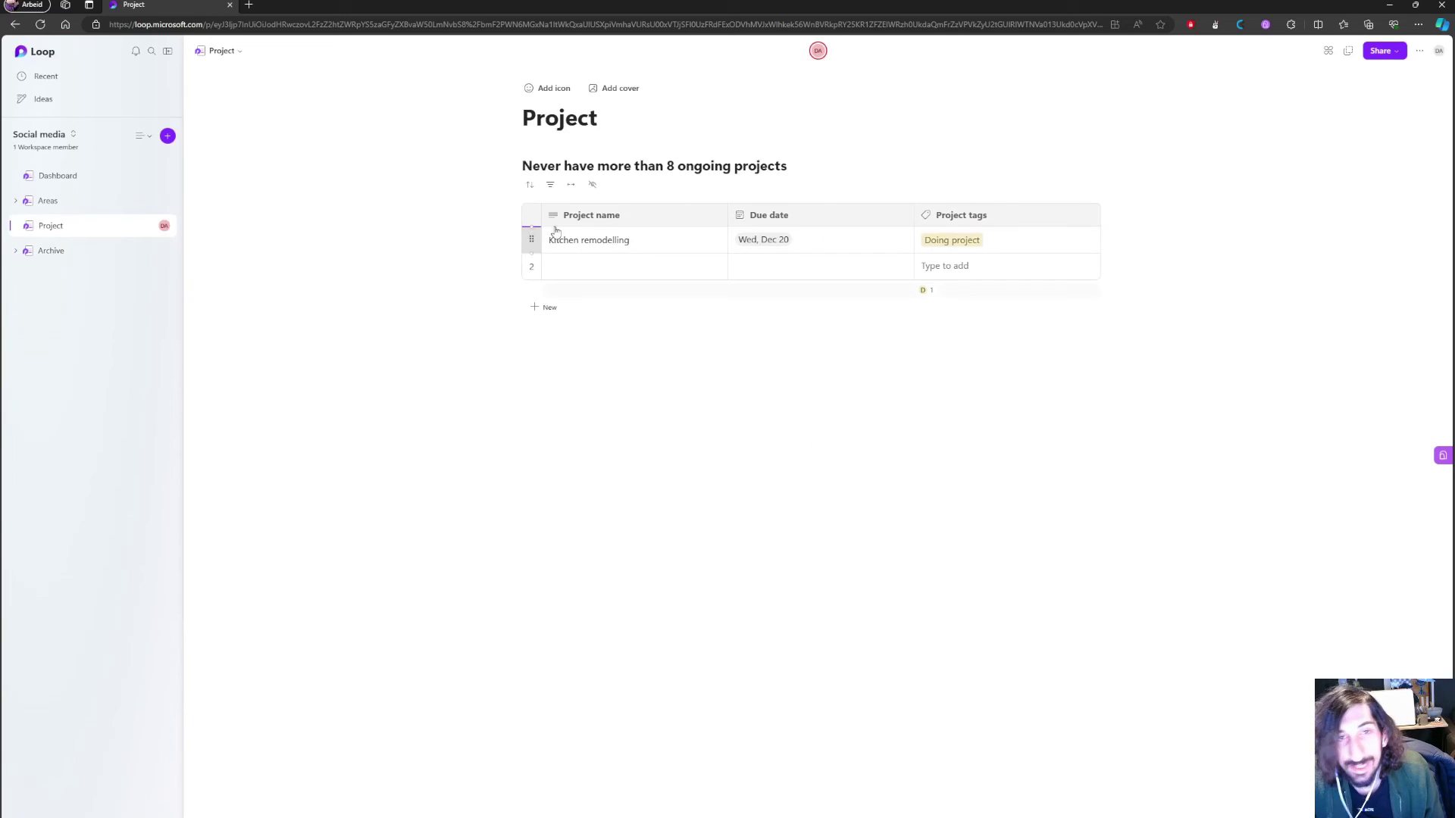
Retag Kitchen remodelling as Done project and filter the table to Project tags Is not Done project.
click(974, 239)
click(988, 328)
click(551, 186)
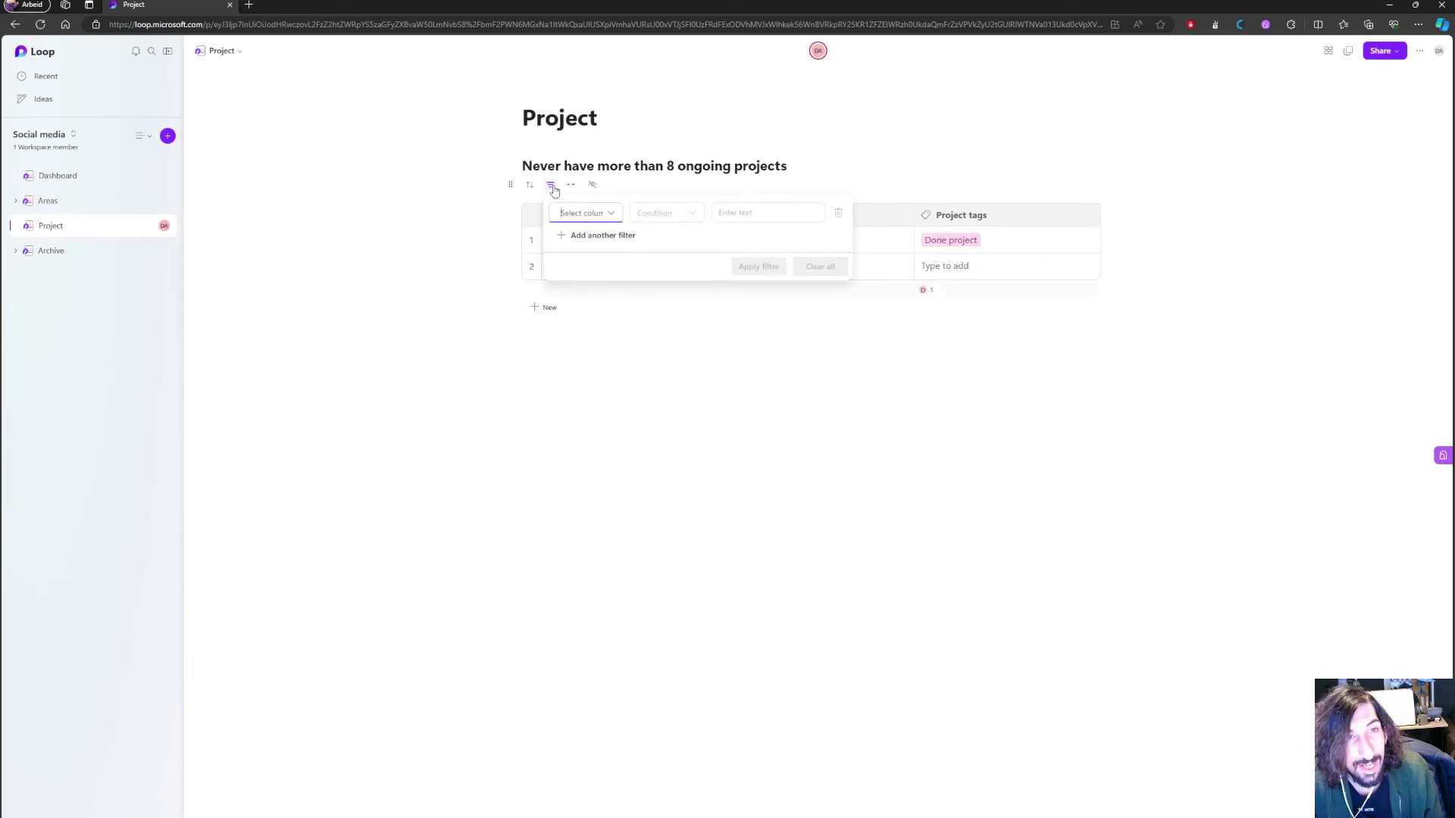
click(610, 215)
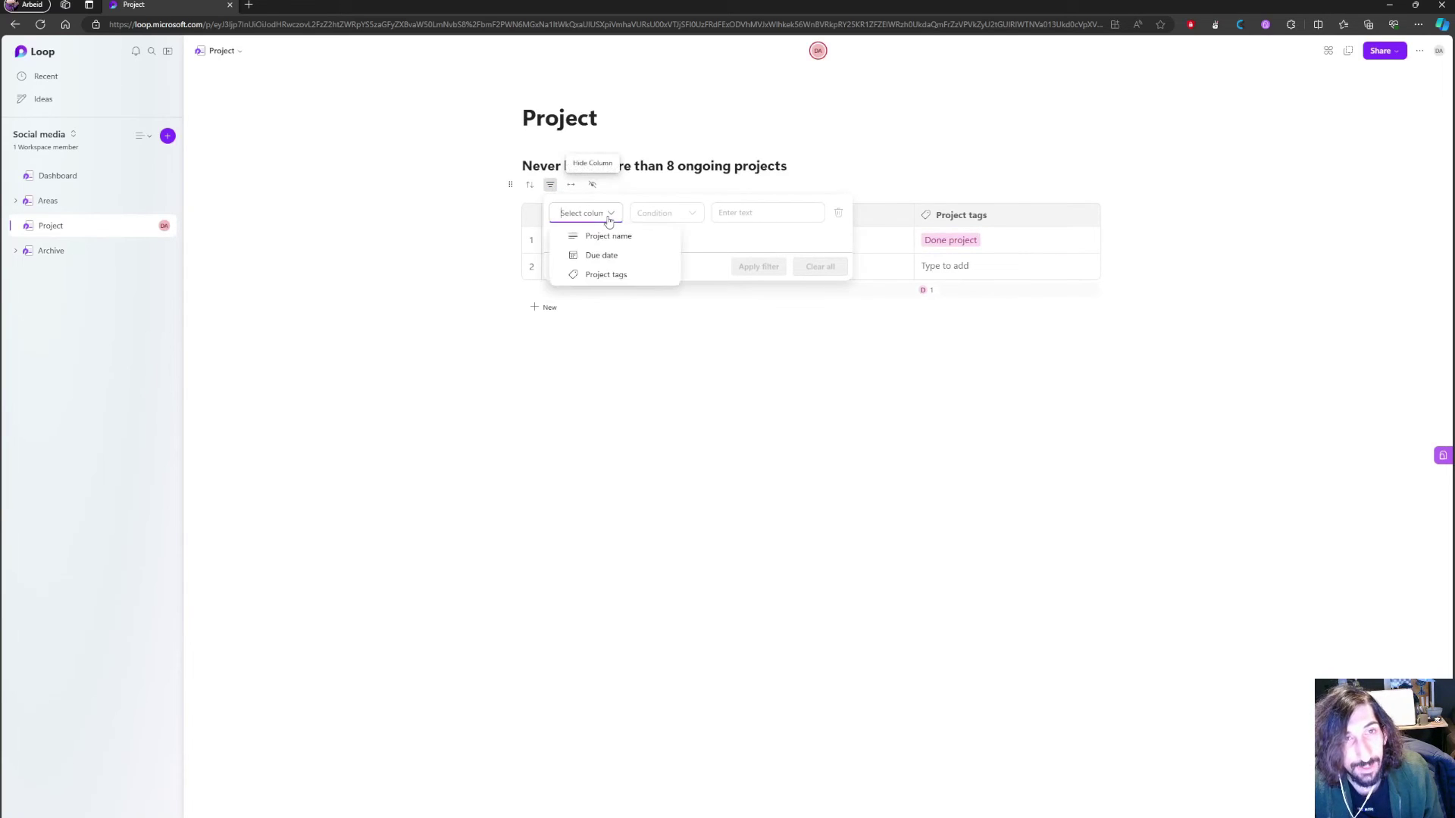
click(606, 274)
click(665, 213)
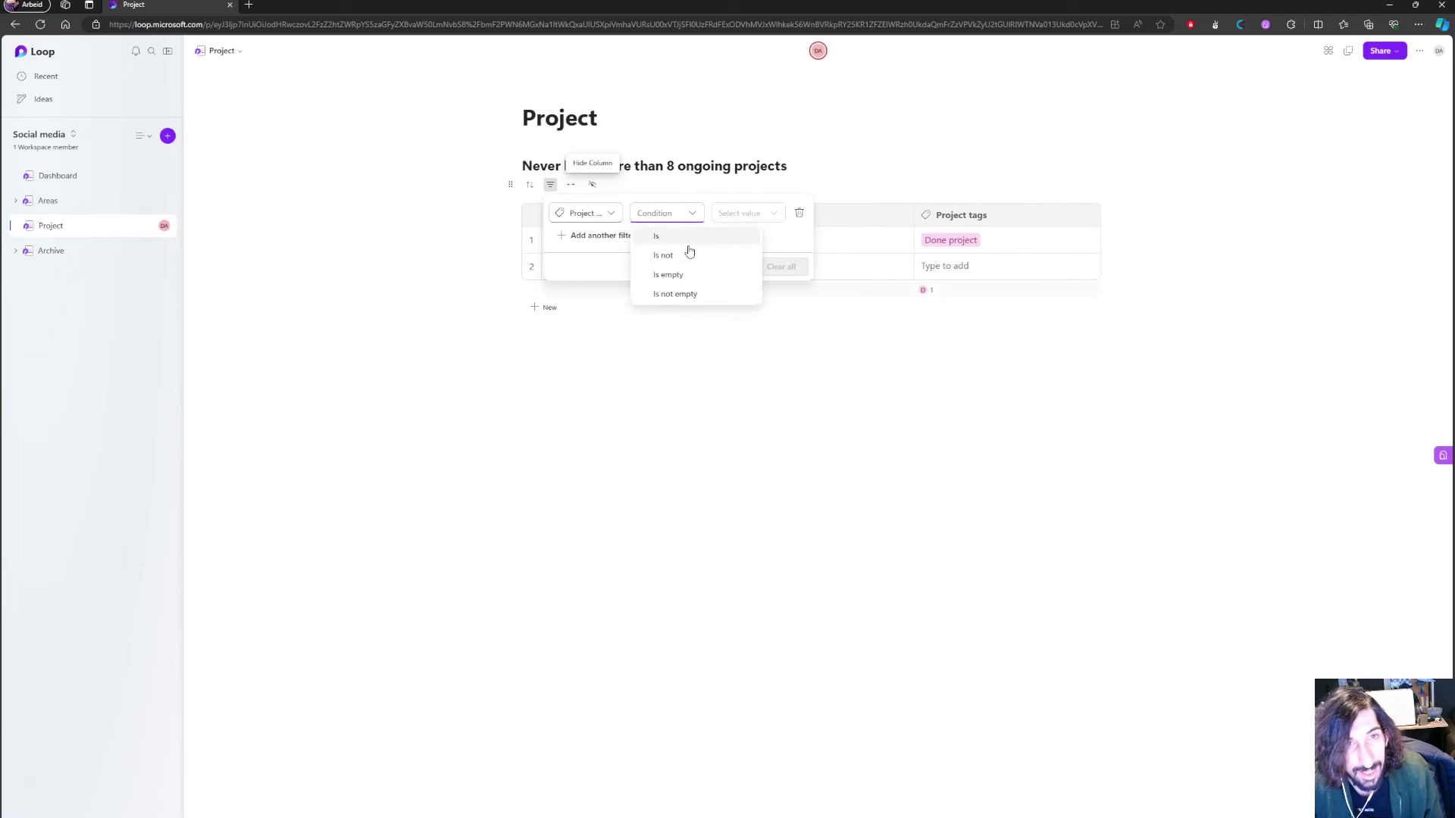
click(689, 255)
click(759, 213)
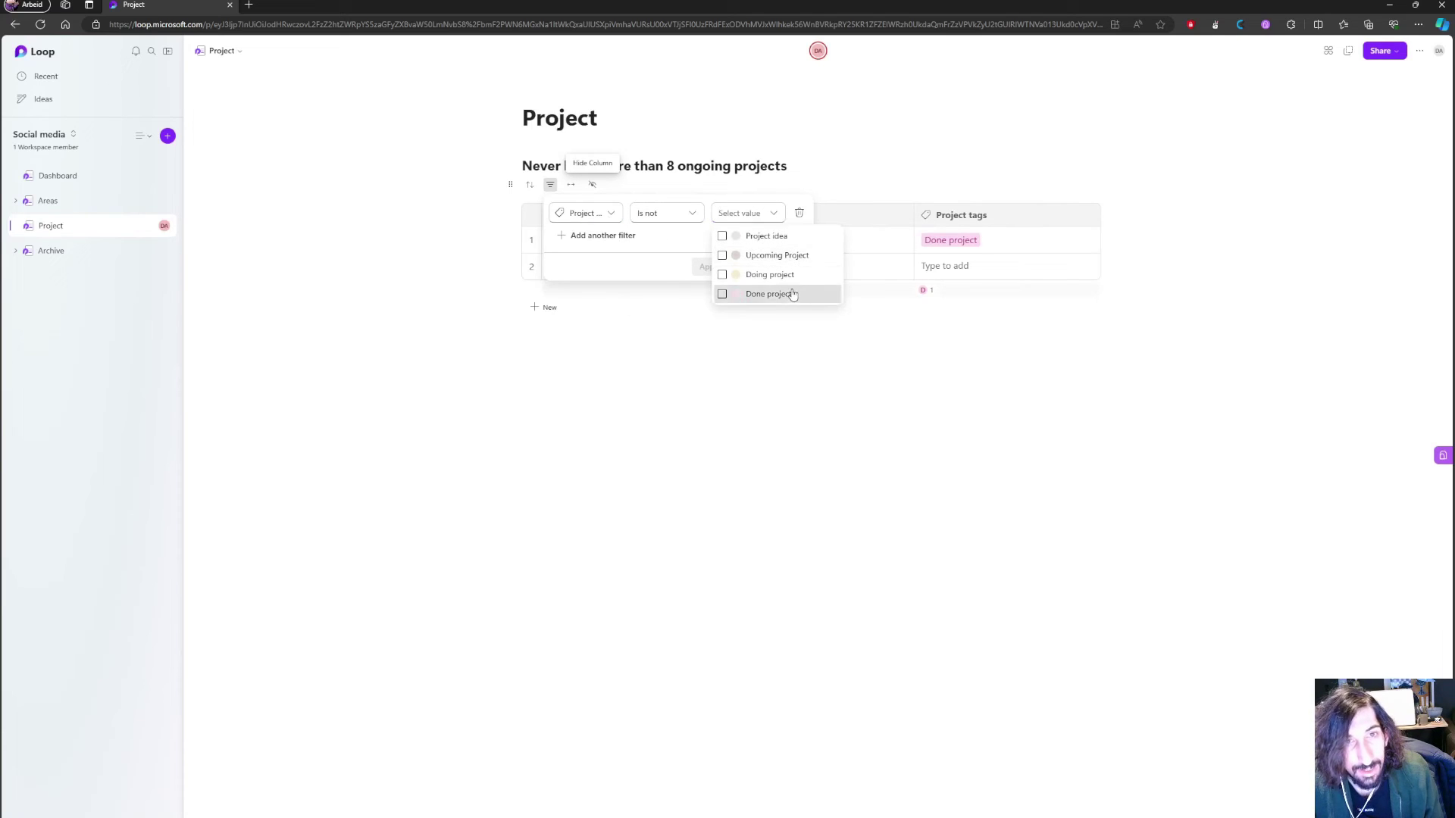
click(792, 294)
click(655, 267)
click(727, 267)
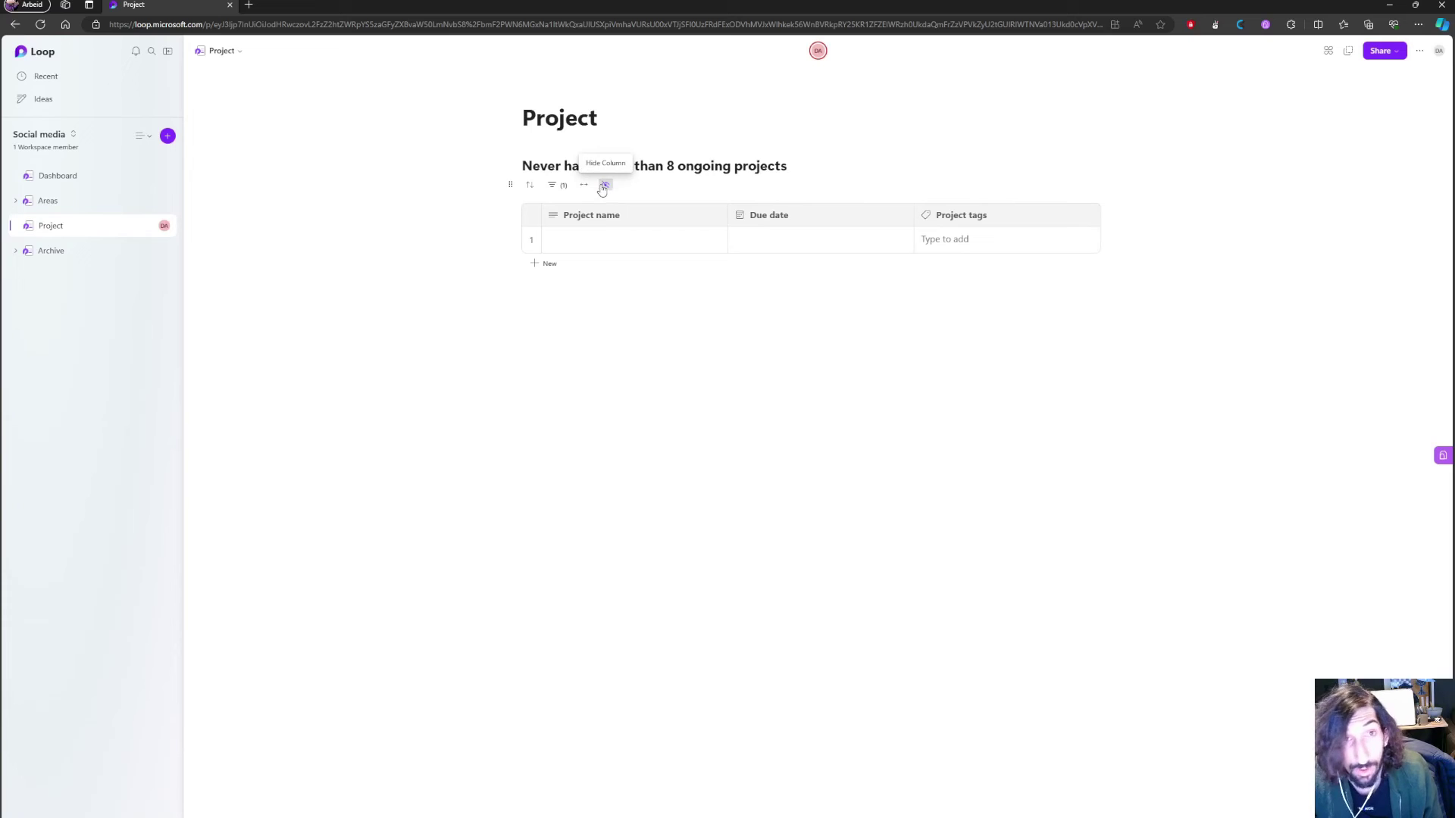
click(615, 235)
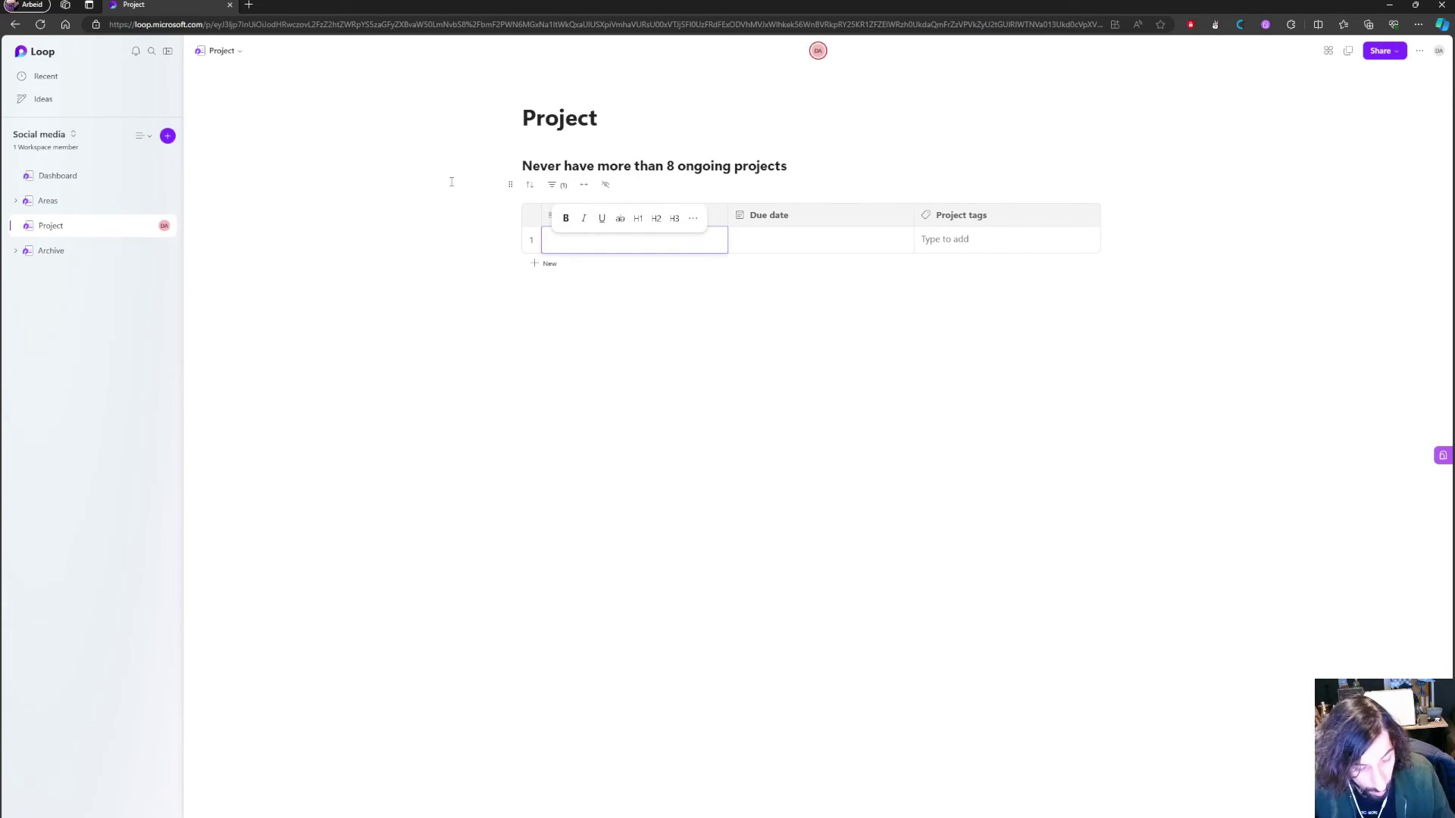
text(@)
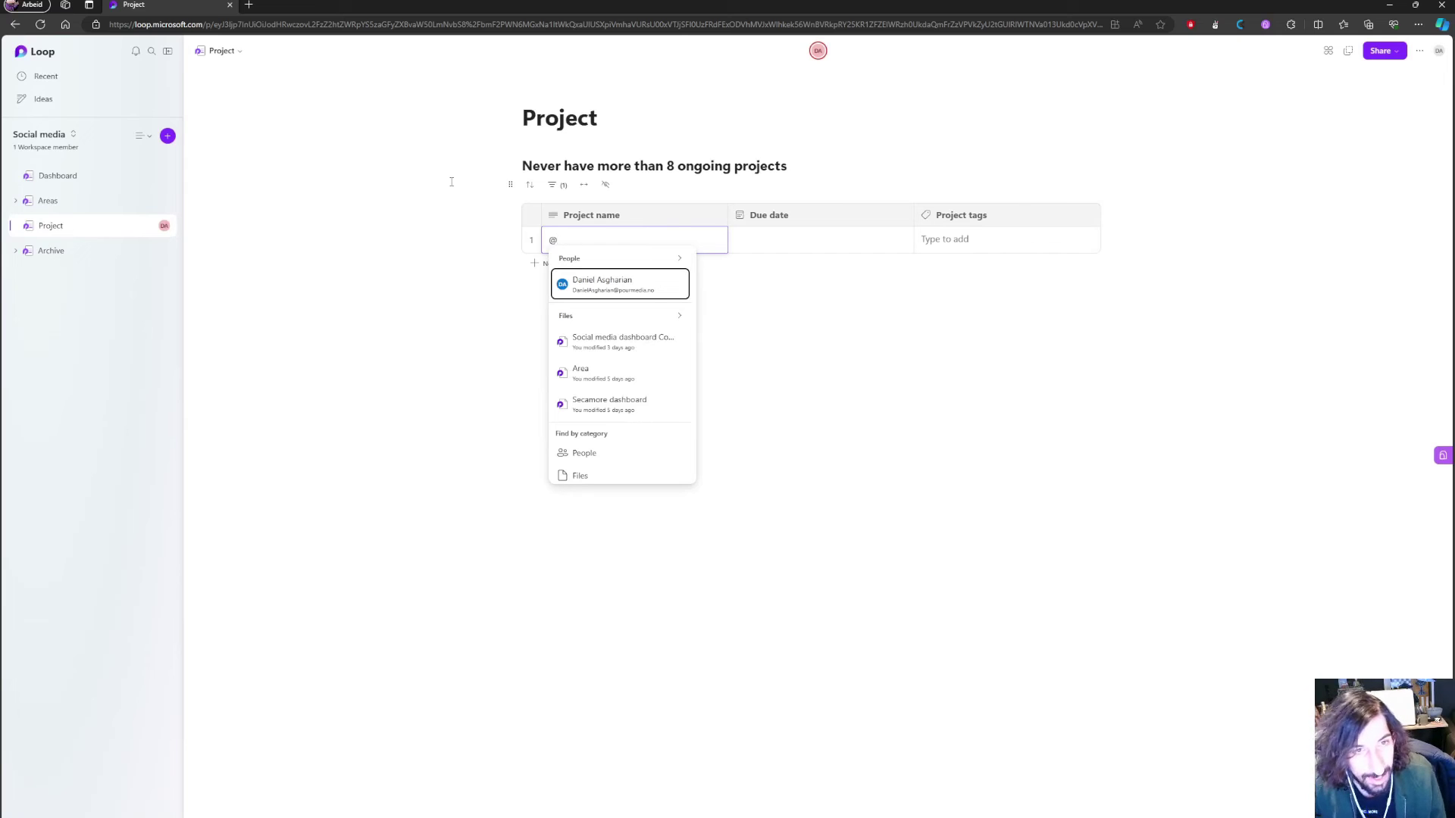
text(kitchen)
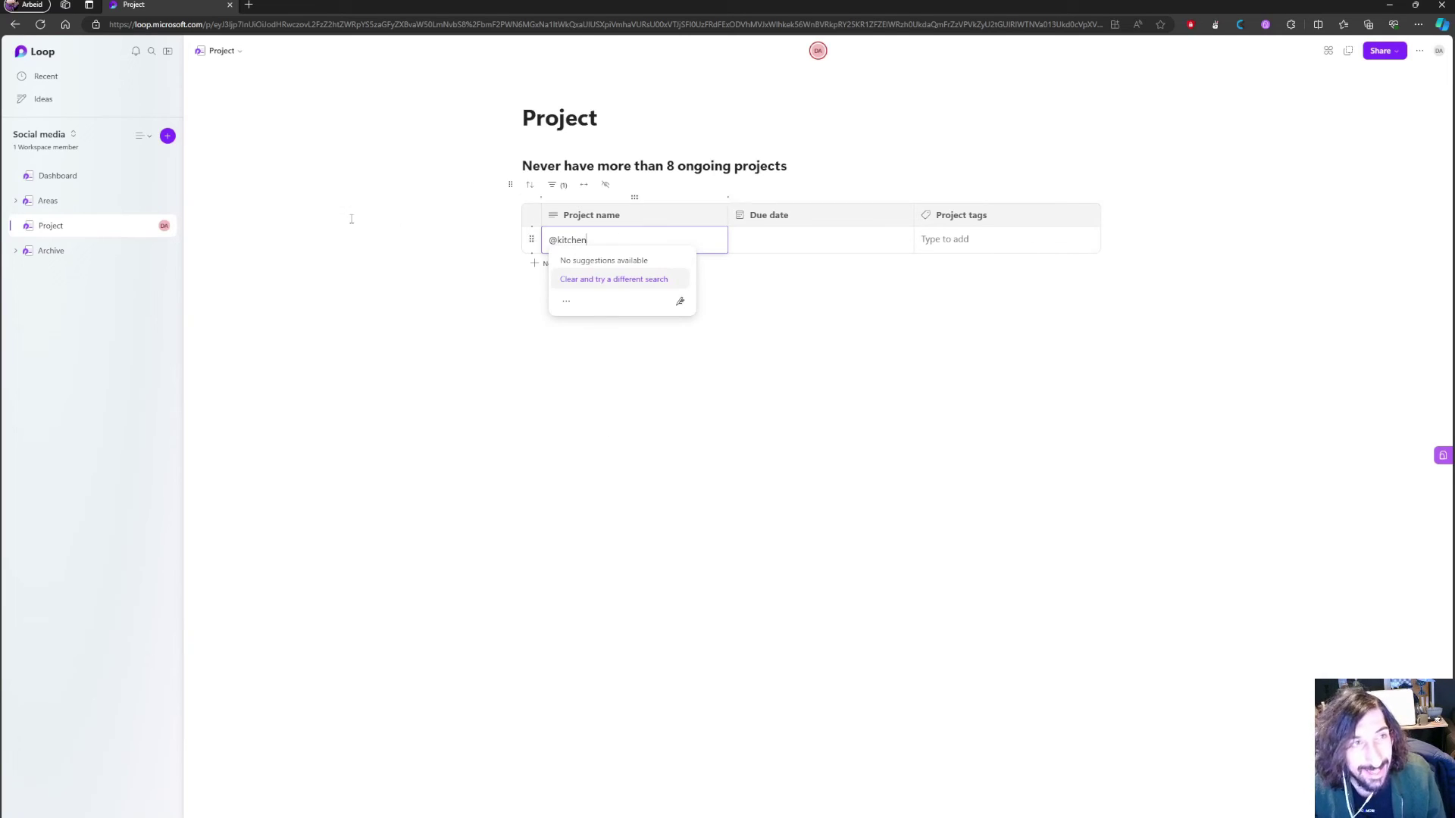
click(563, 331)
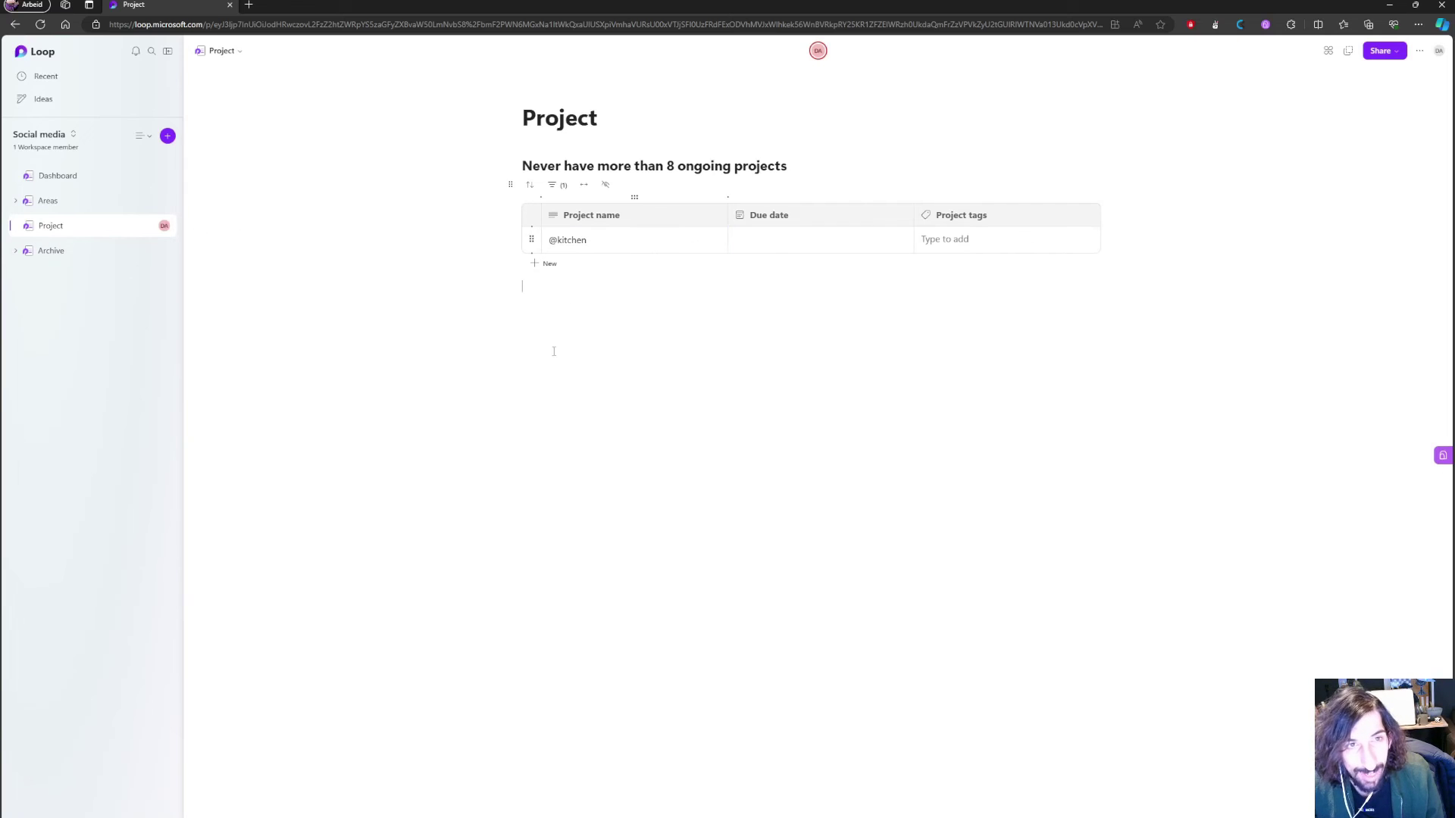
double_click(600, 241)
key(BackSpace)
text(@)
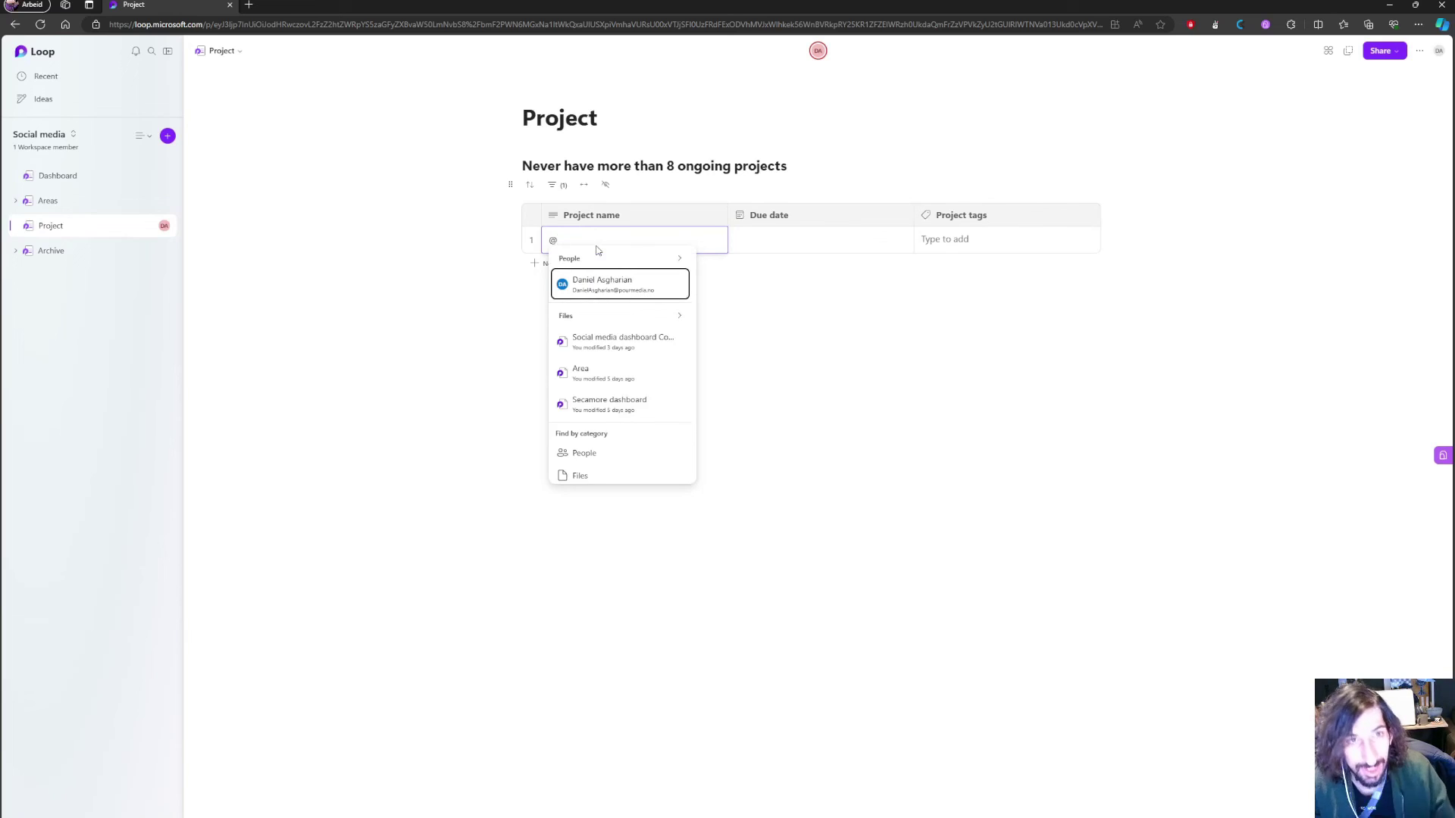
key(BackSpace)
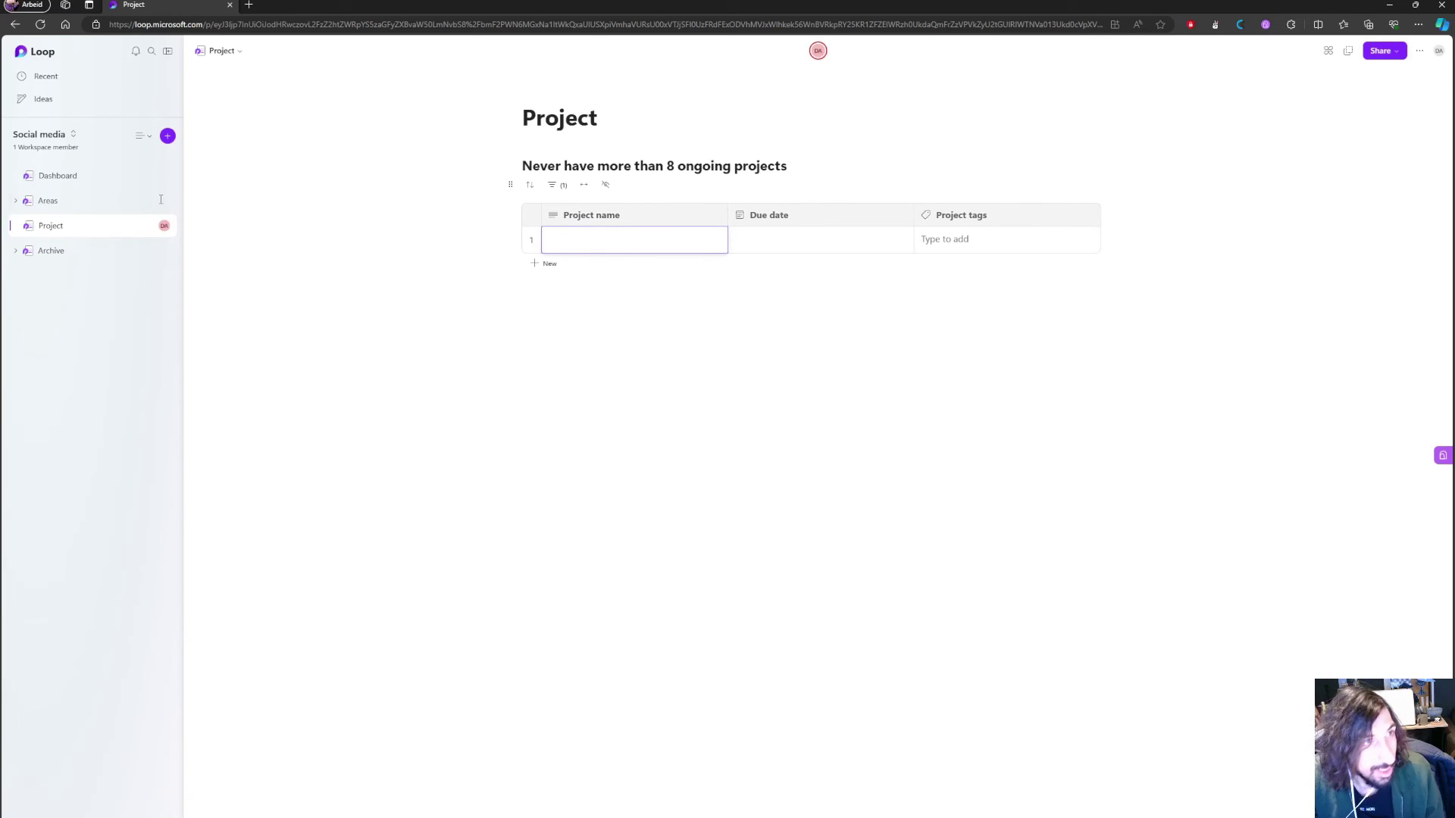
On the Dashboard, delete the 'remember to pay bills' task text from the Tasks table.
click(76, 183)
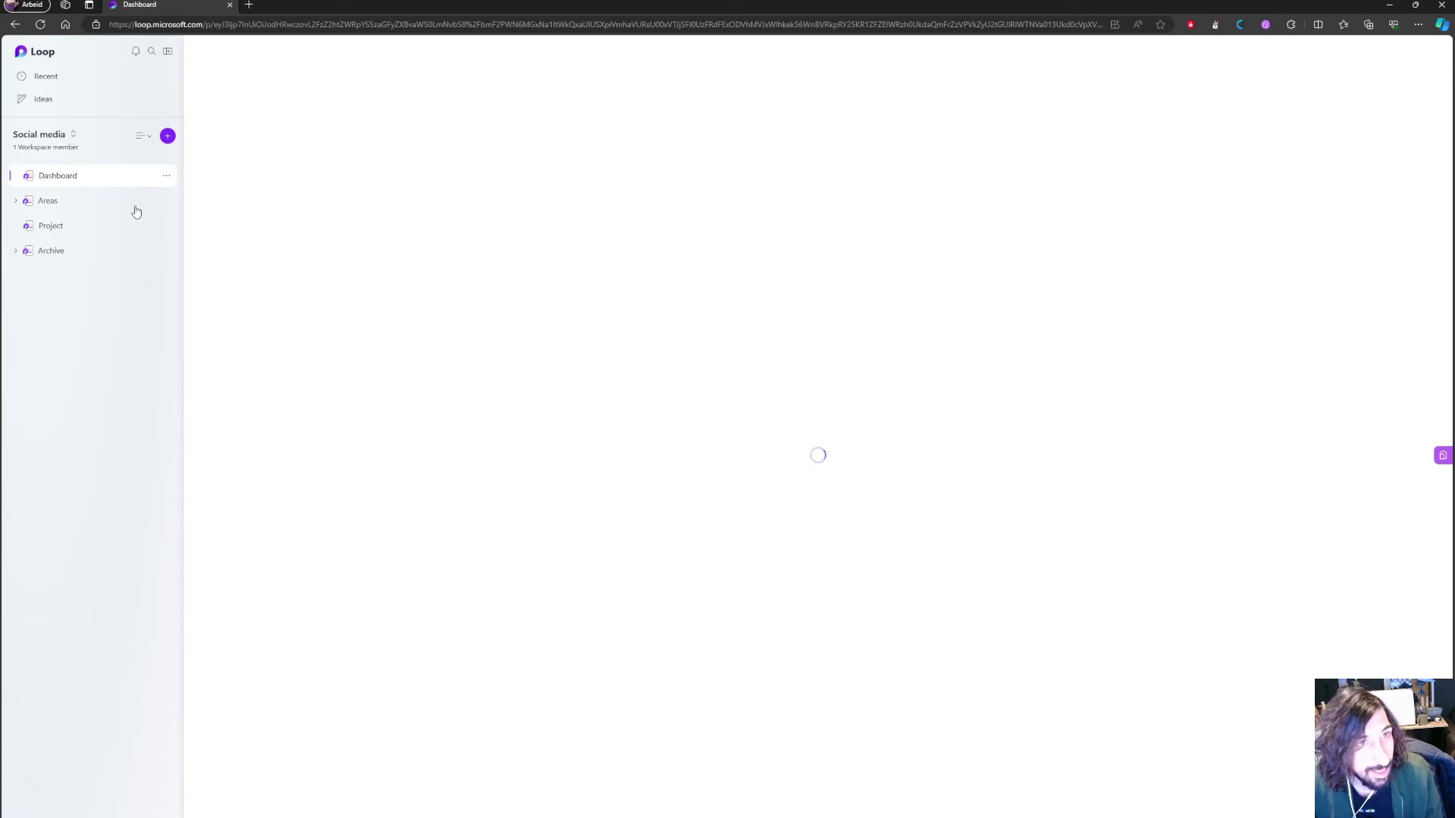
click(87, 200)
click(51, 175)
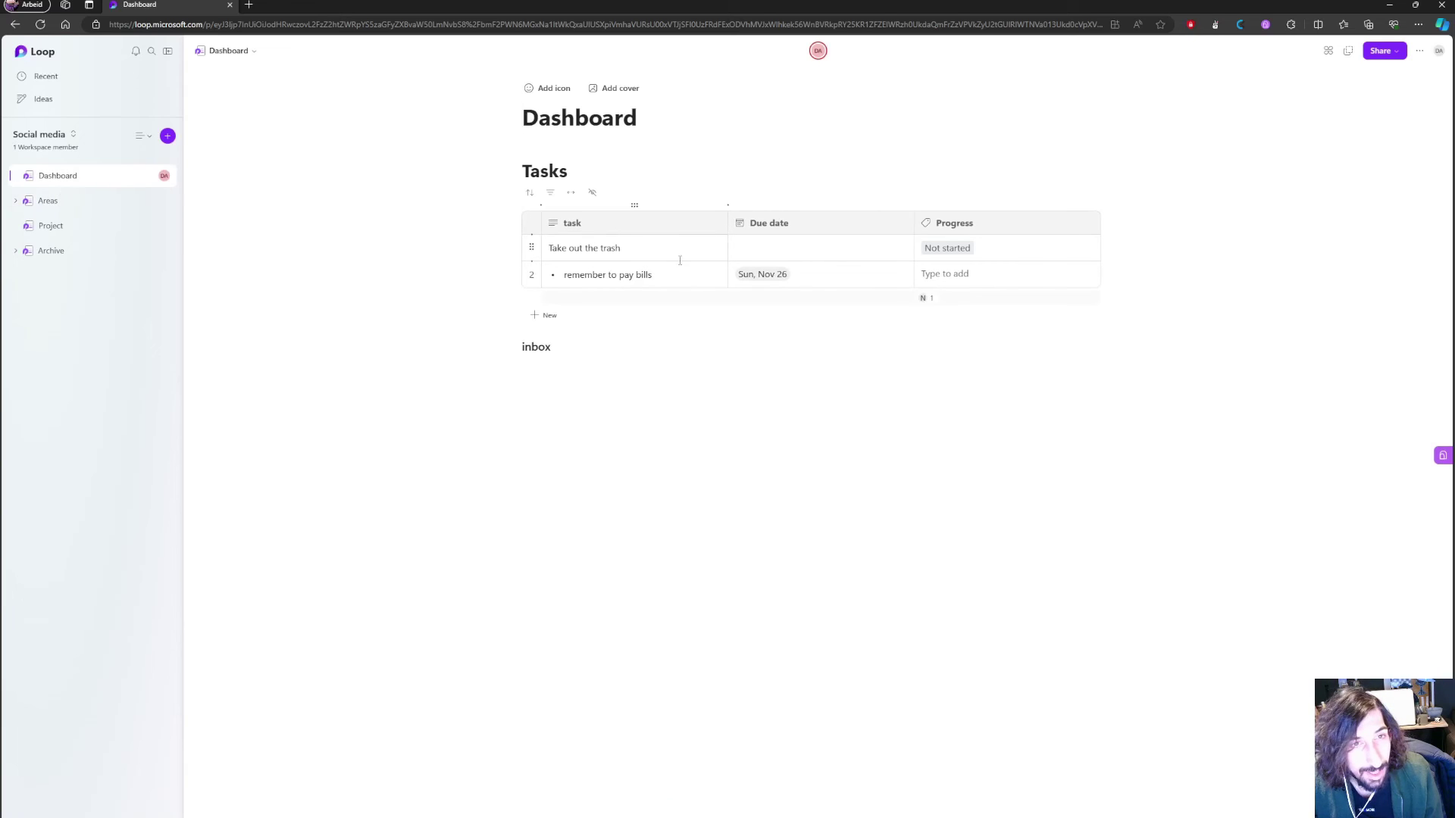
click(665, 268)
drag(665, 269, 574, 272)
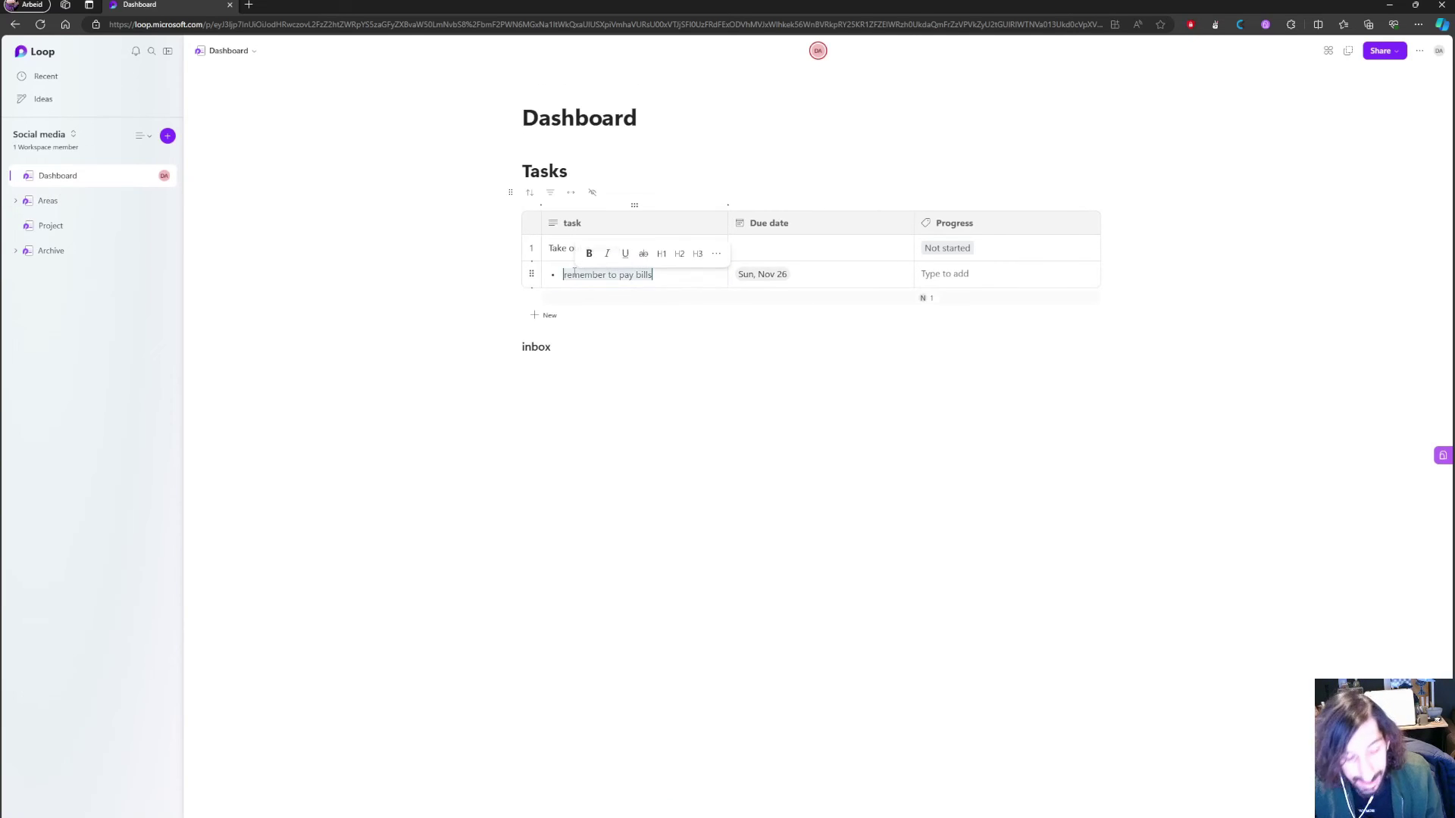
key(BackSpace)
text(@project)
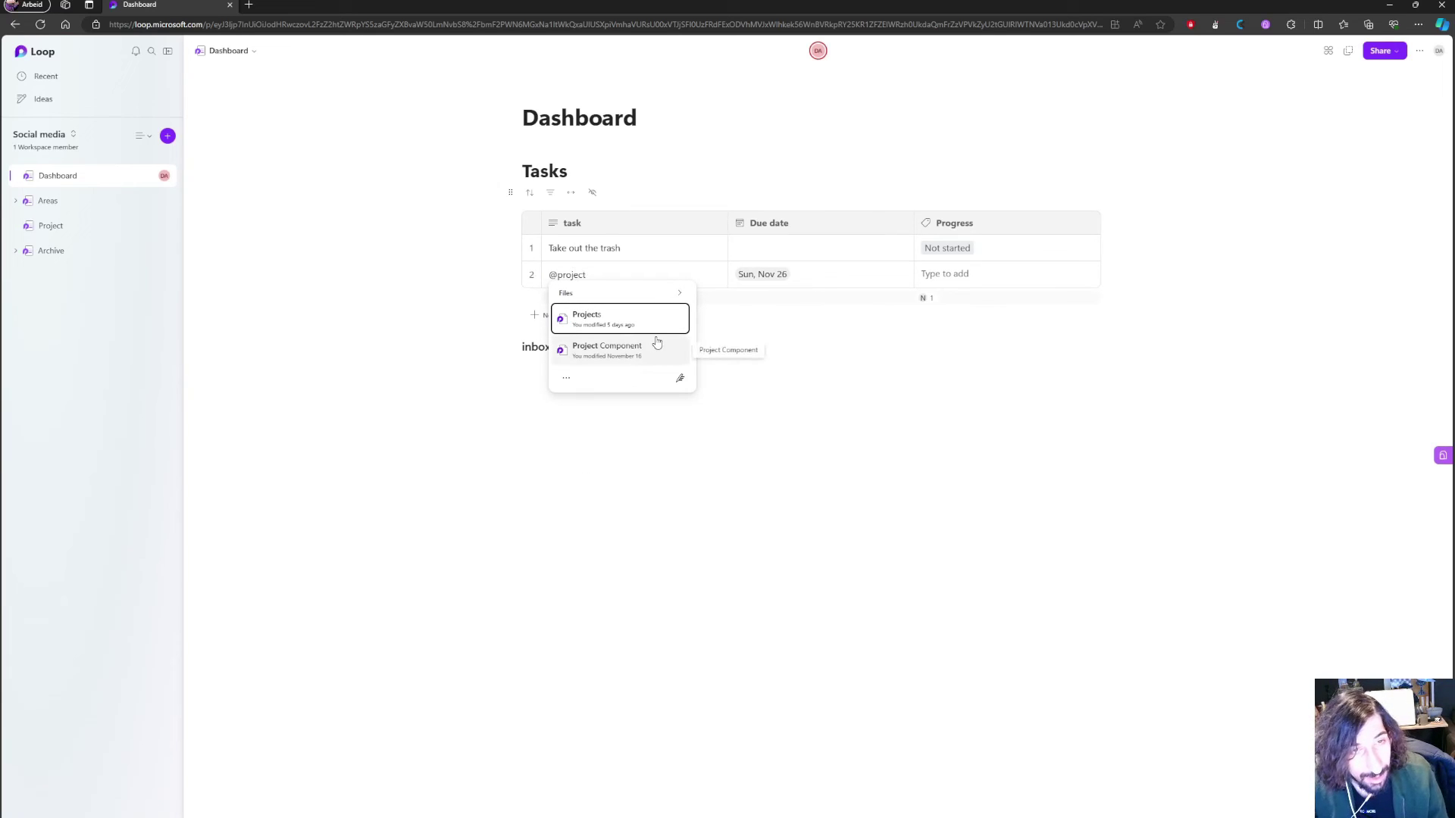
click(611, 274)
double_click(610, 274)
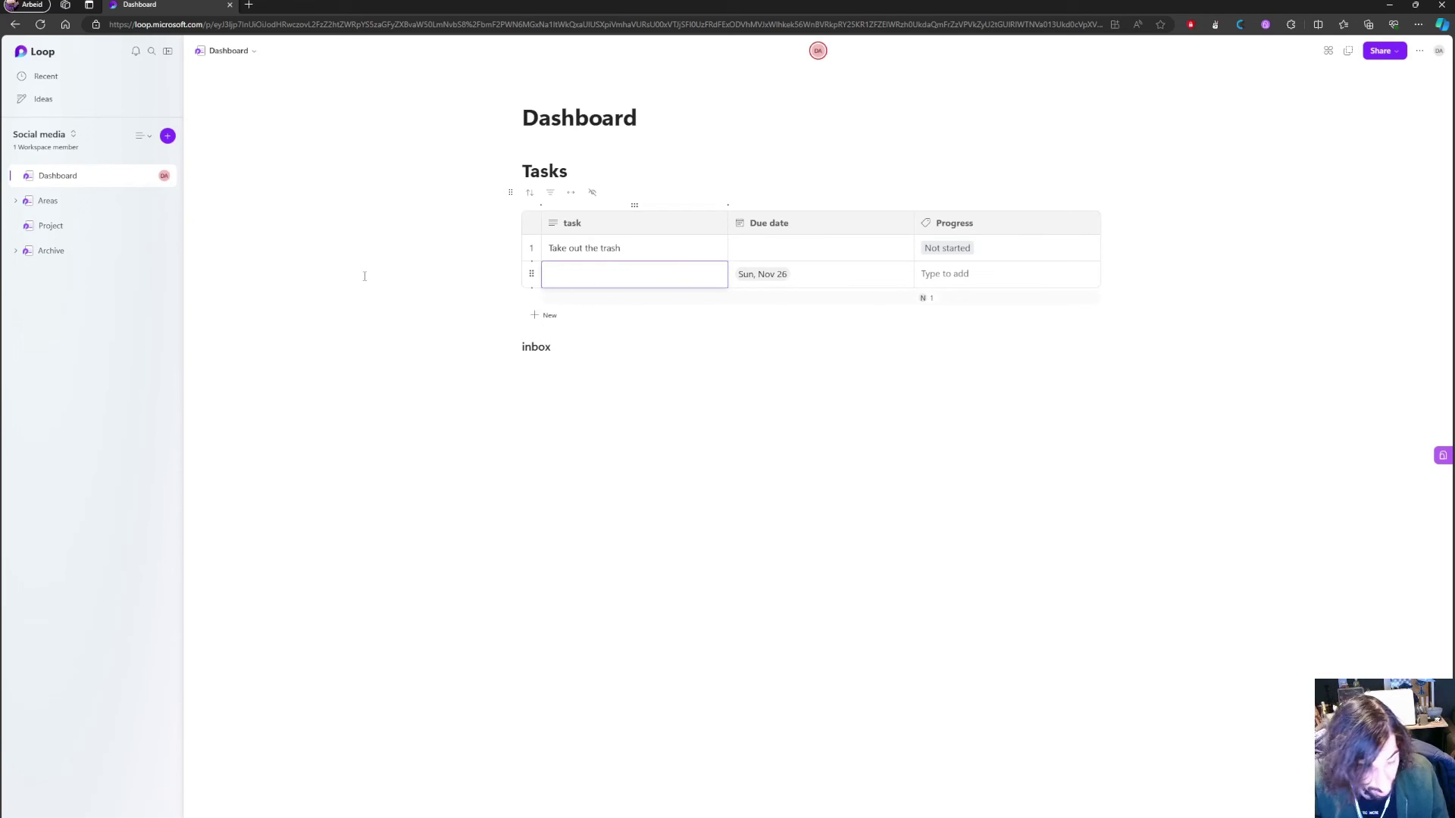
text(@dash)
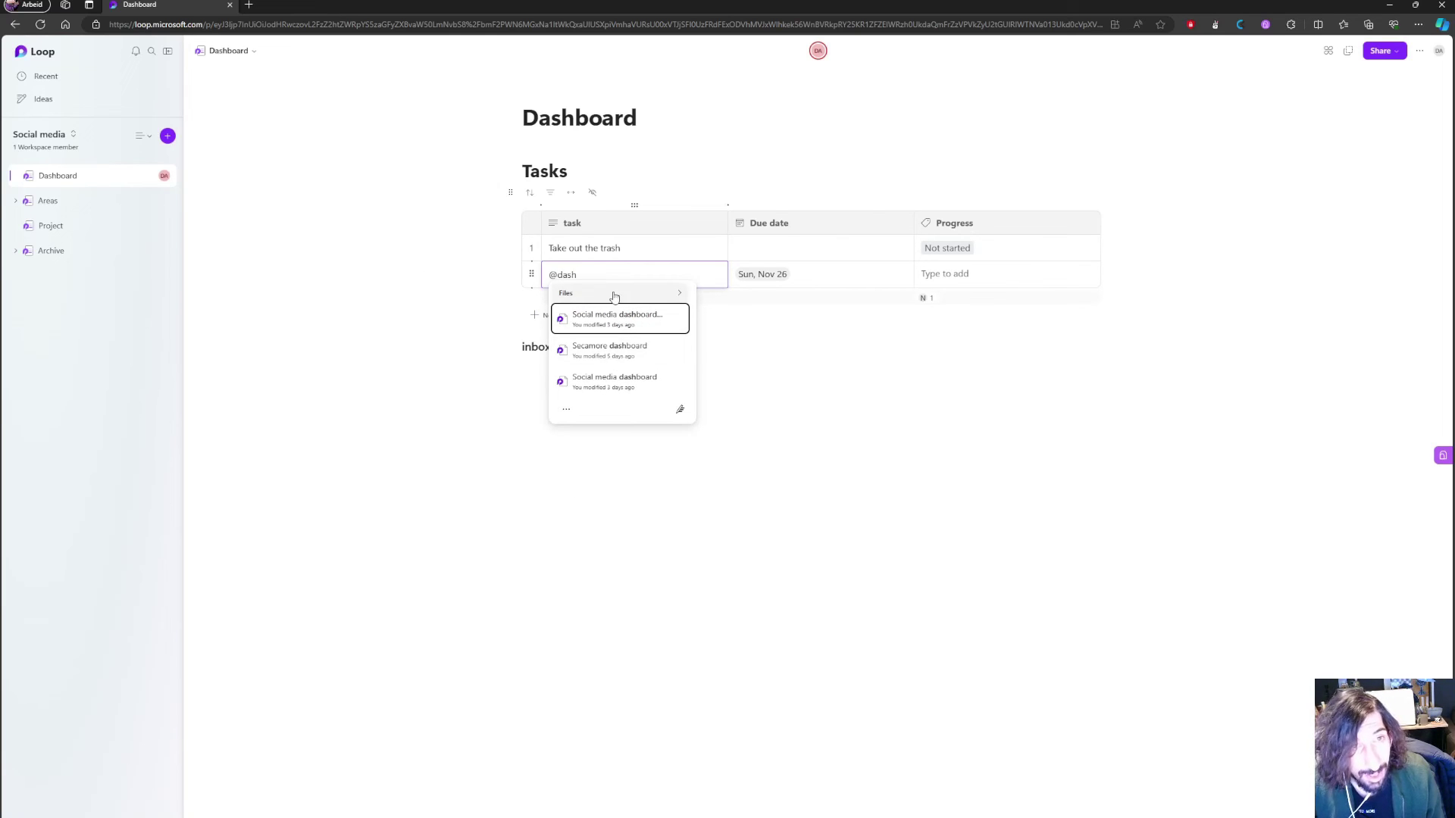
click(620, 265)
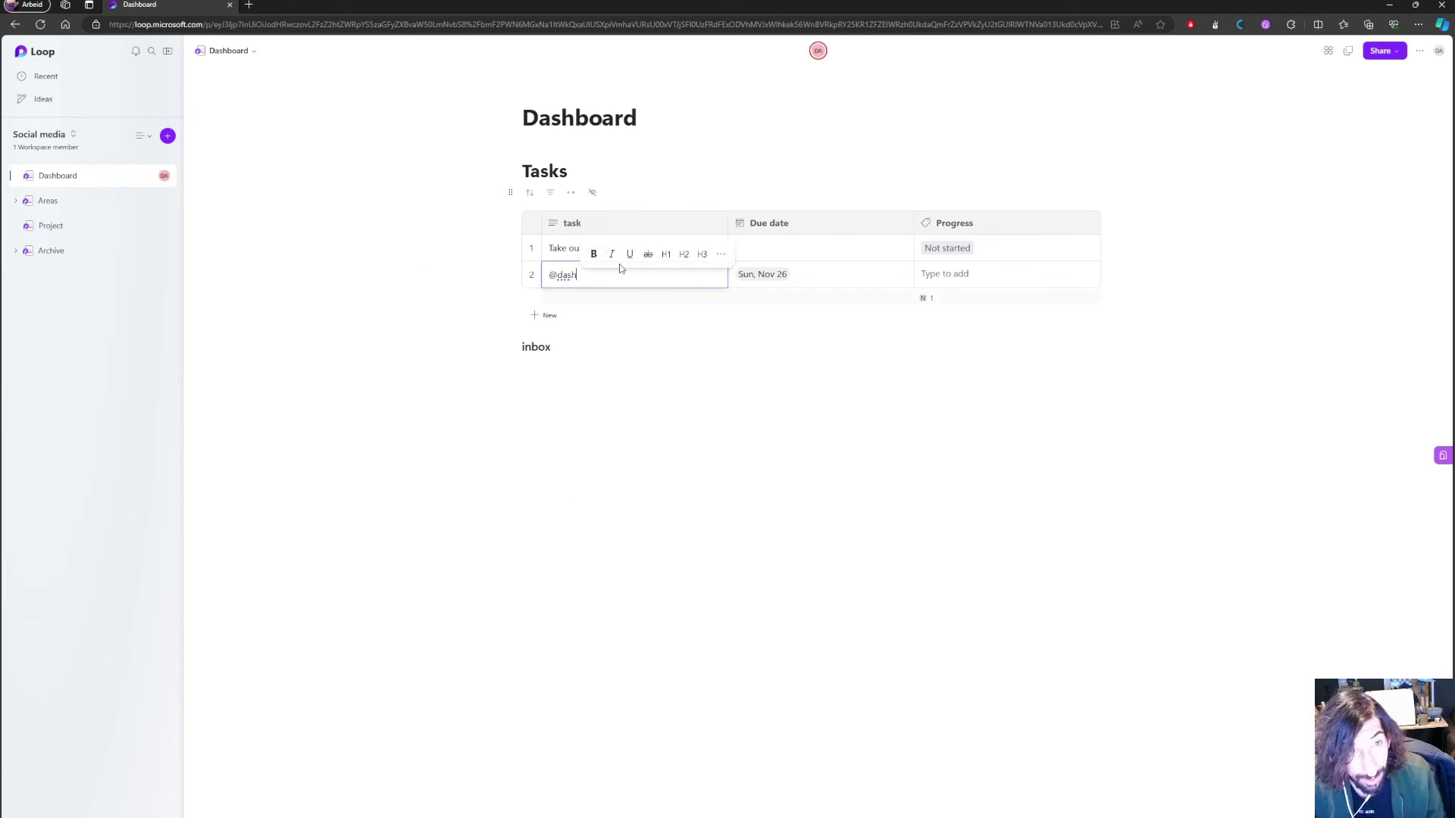
key(BackSpace)
key(BackSpace)
key(BackSpace)
key(BackSpace)
key(BackSpace)
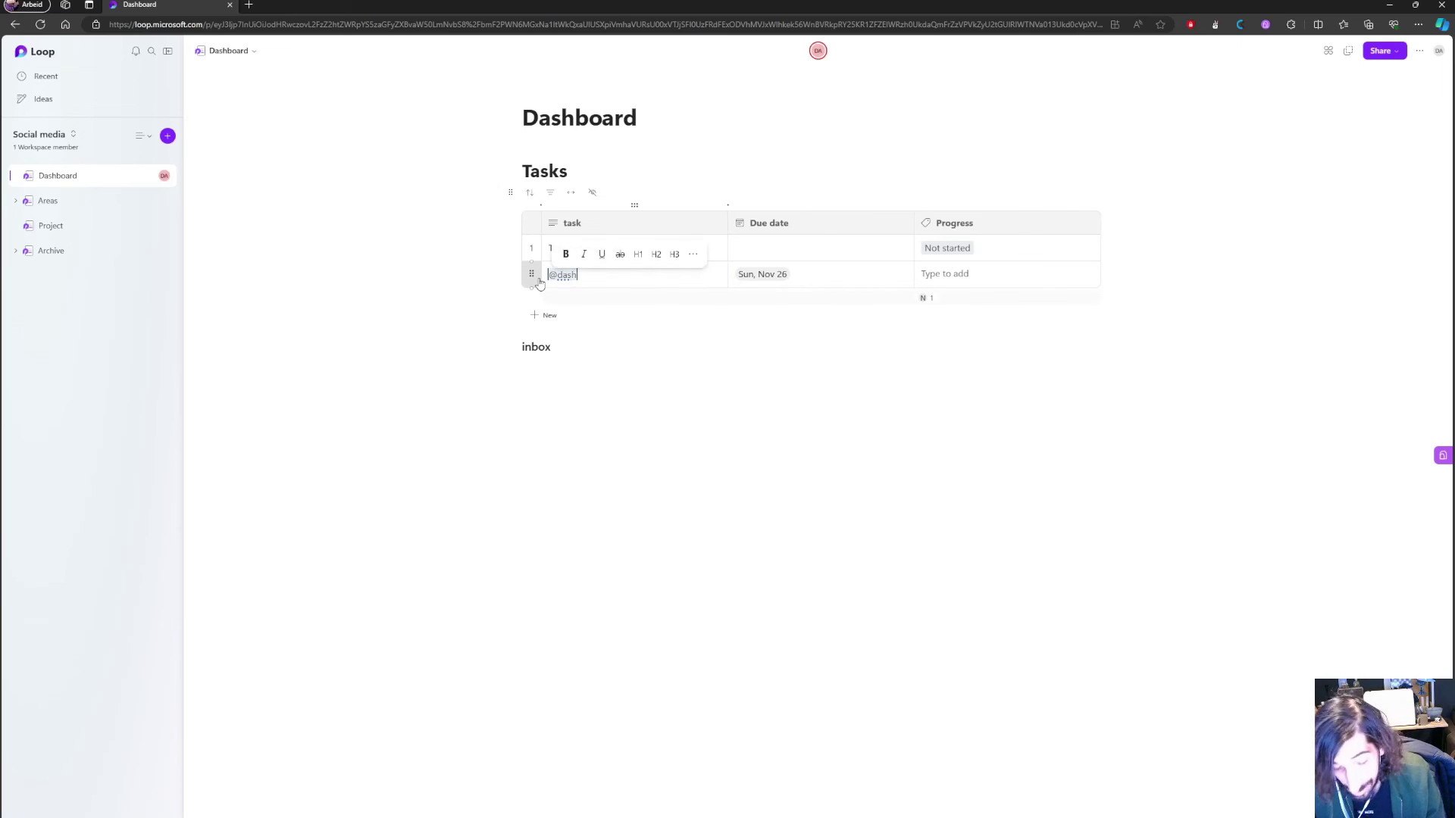
click(683, 357)
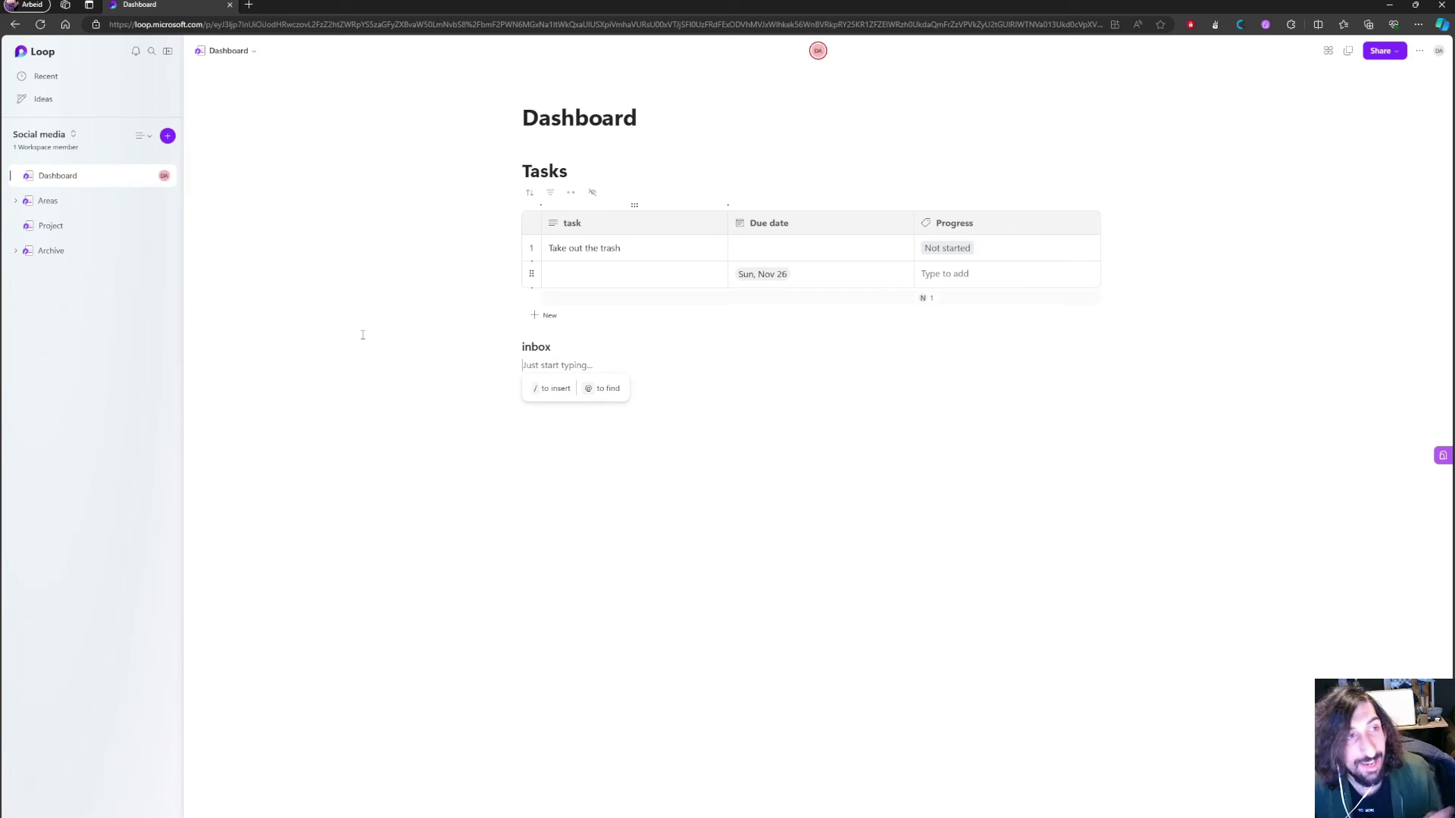
Create a page titled 'Reasources' and move it just below Areas in the sidebar.
click(68, 229)
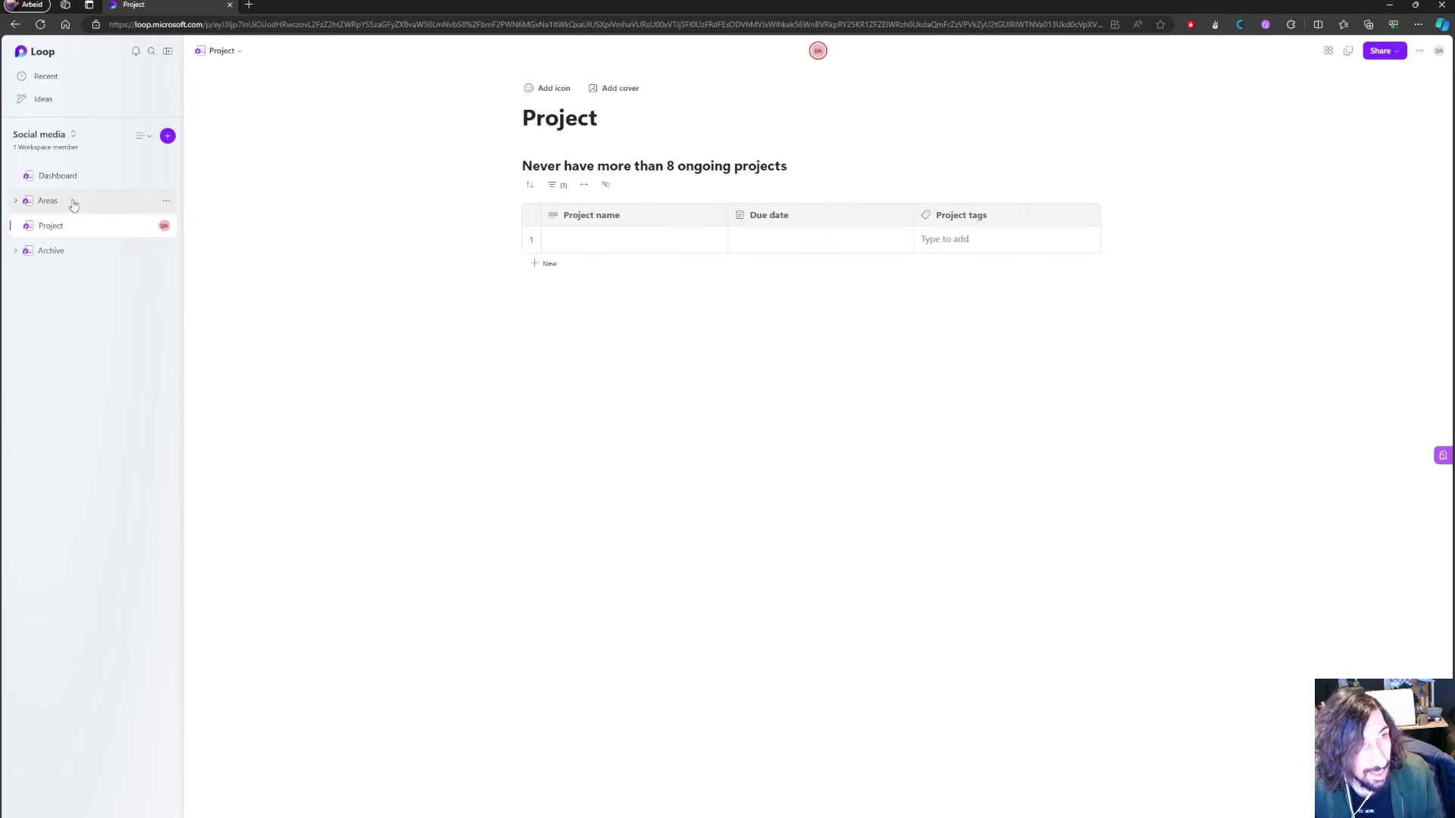
click(73, 203)
click(168, 136)
click(202, 155)
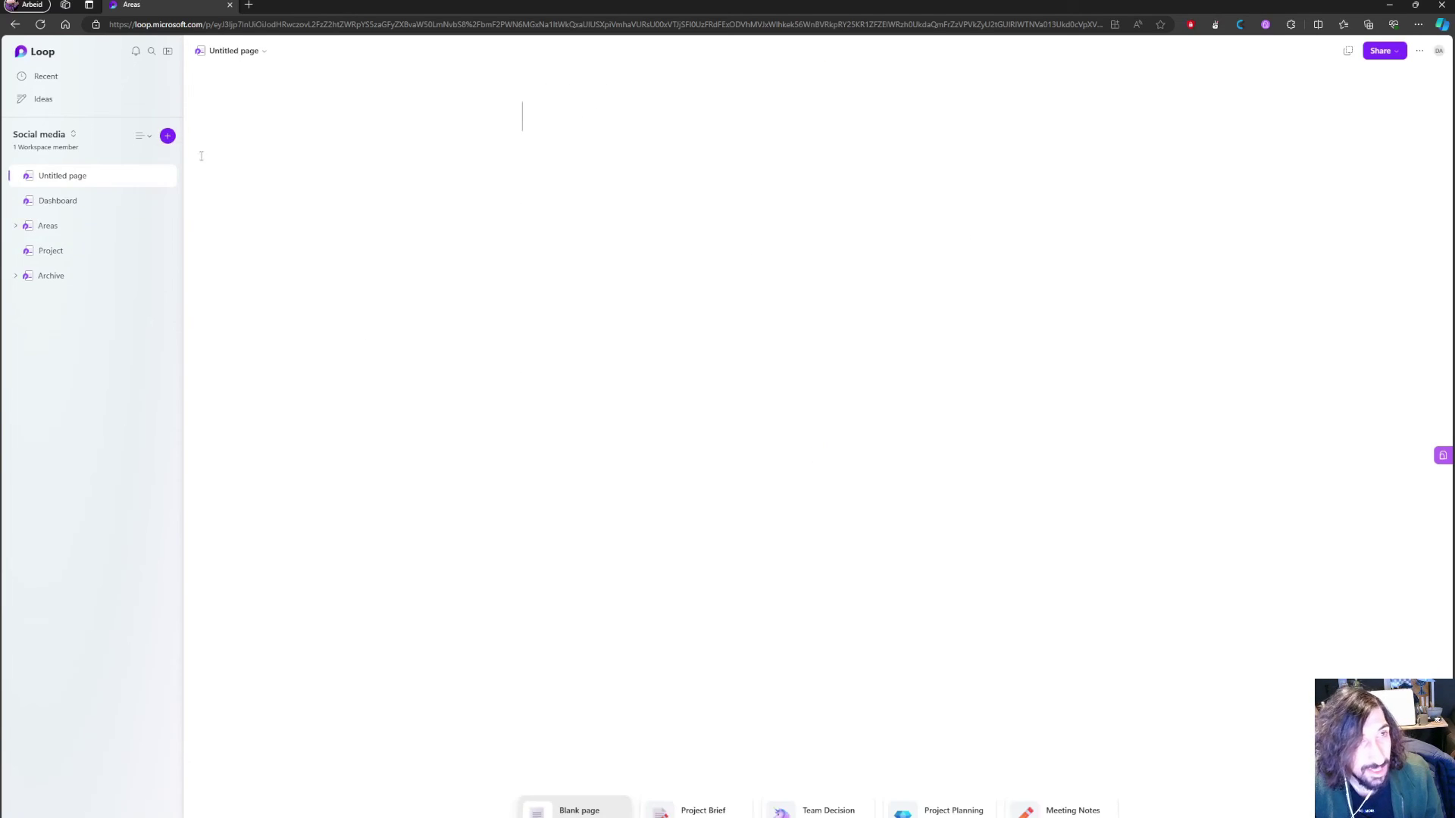
text(Reao)
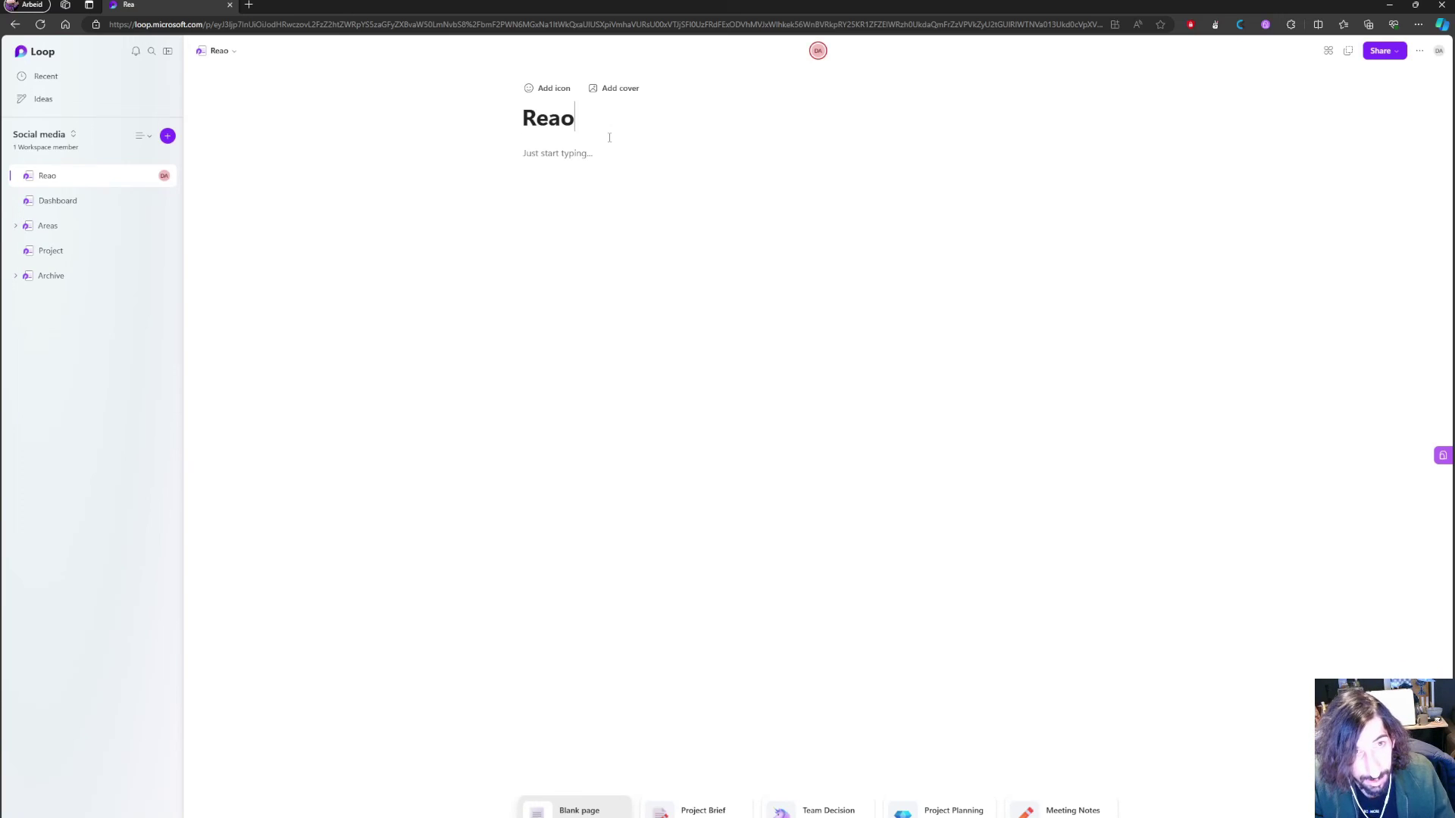
key(BackSpace)
text(sources)
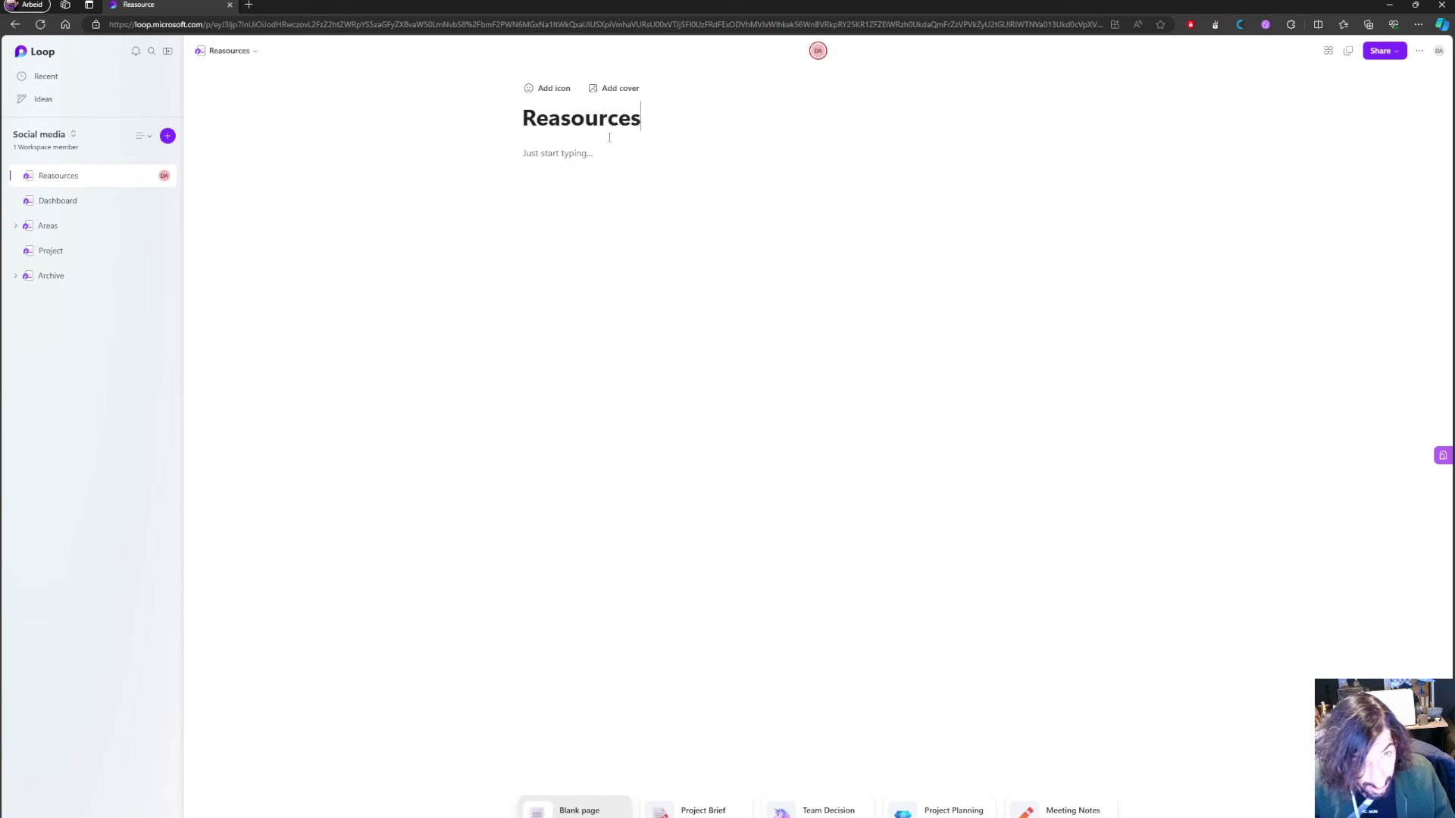
drag(83, 173, 47, 238)
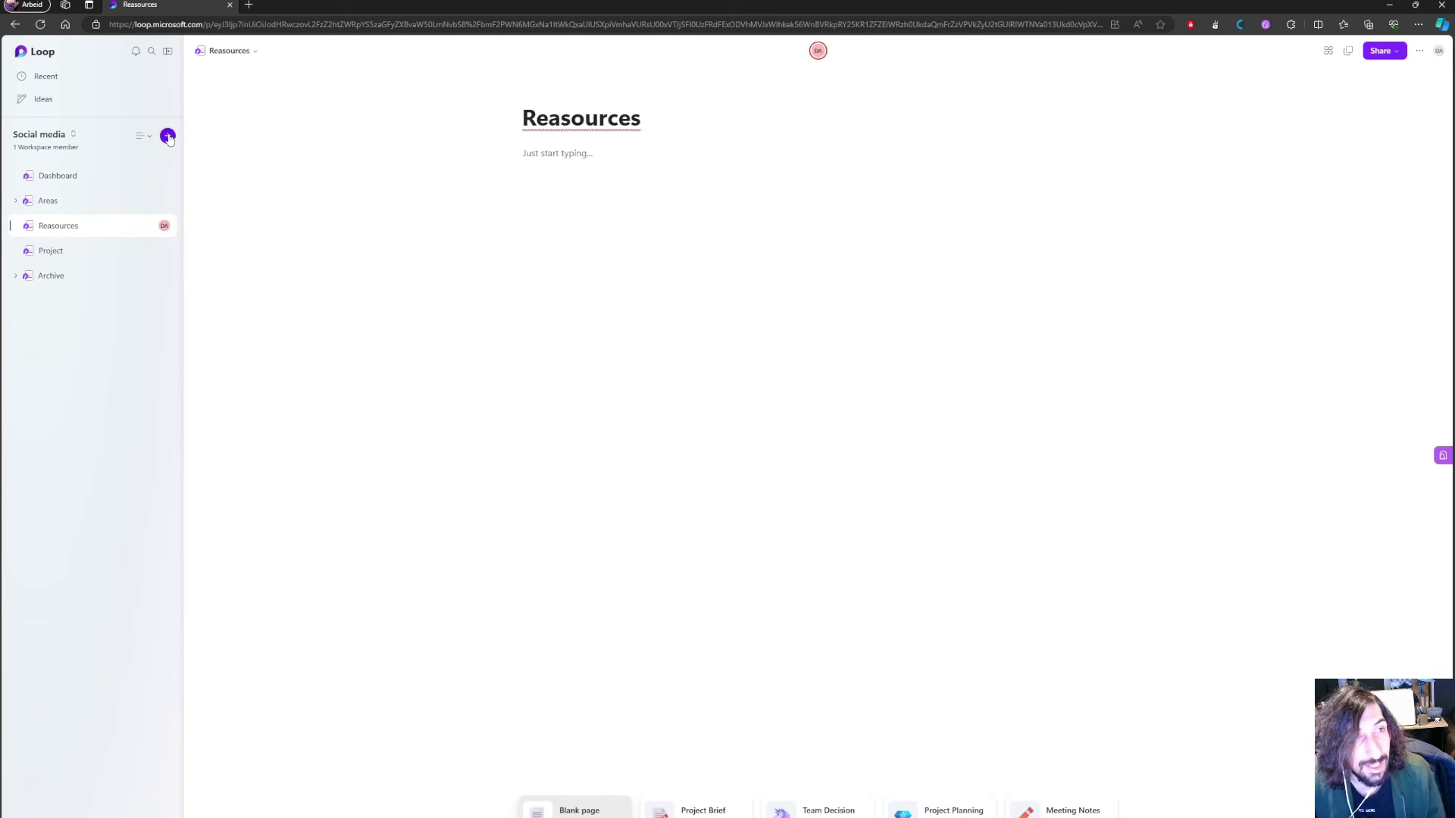
Add a new untitled page and nest it under Reasources.
click(166, 137)
click(201, 155)
drag(114, 185, 103, 260)
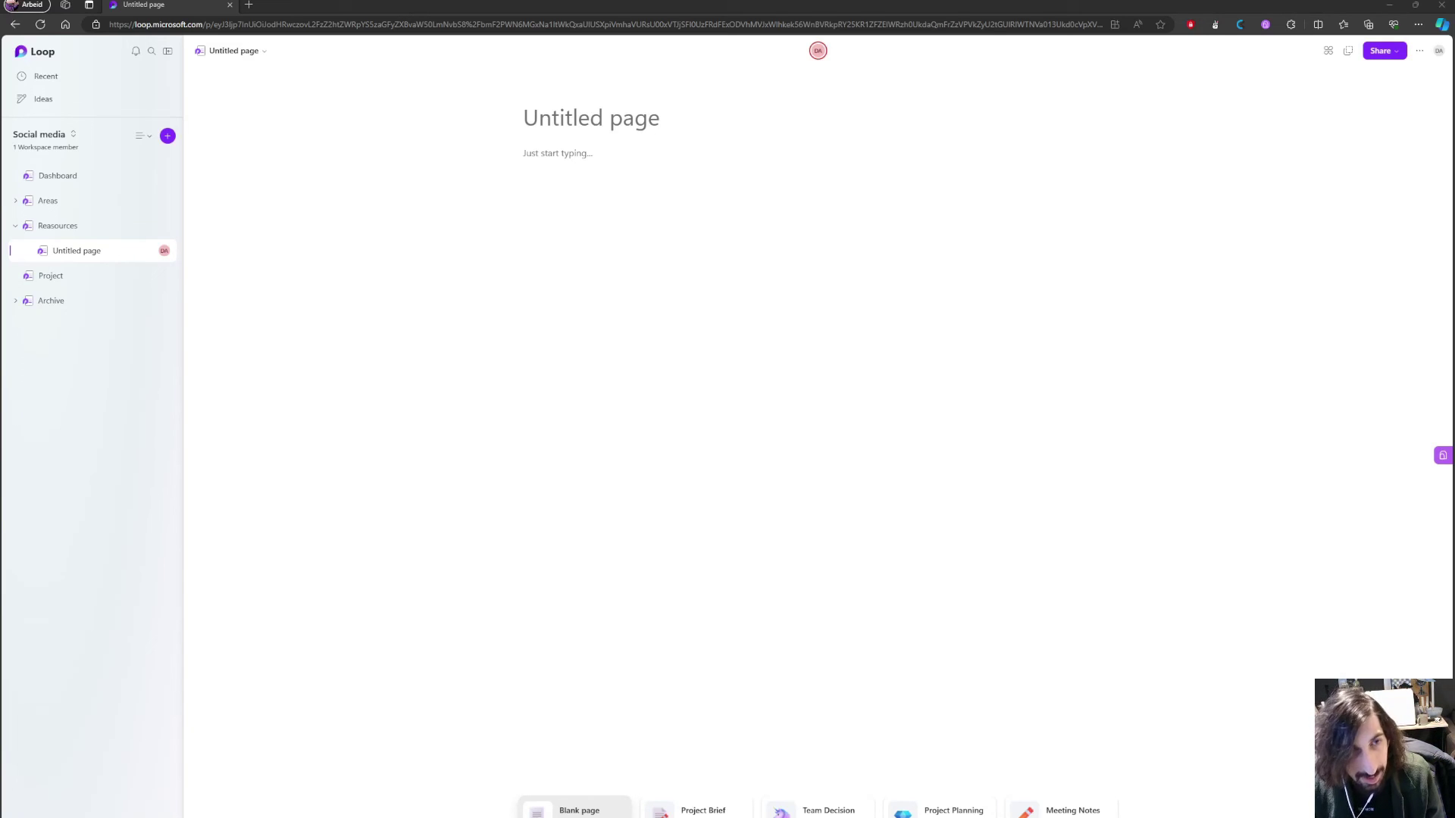
Paste the podcast episode notes into the empty page body and review them.
click(606, 178)
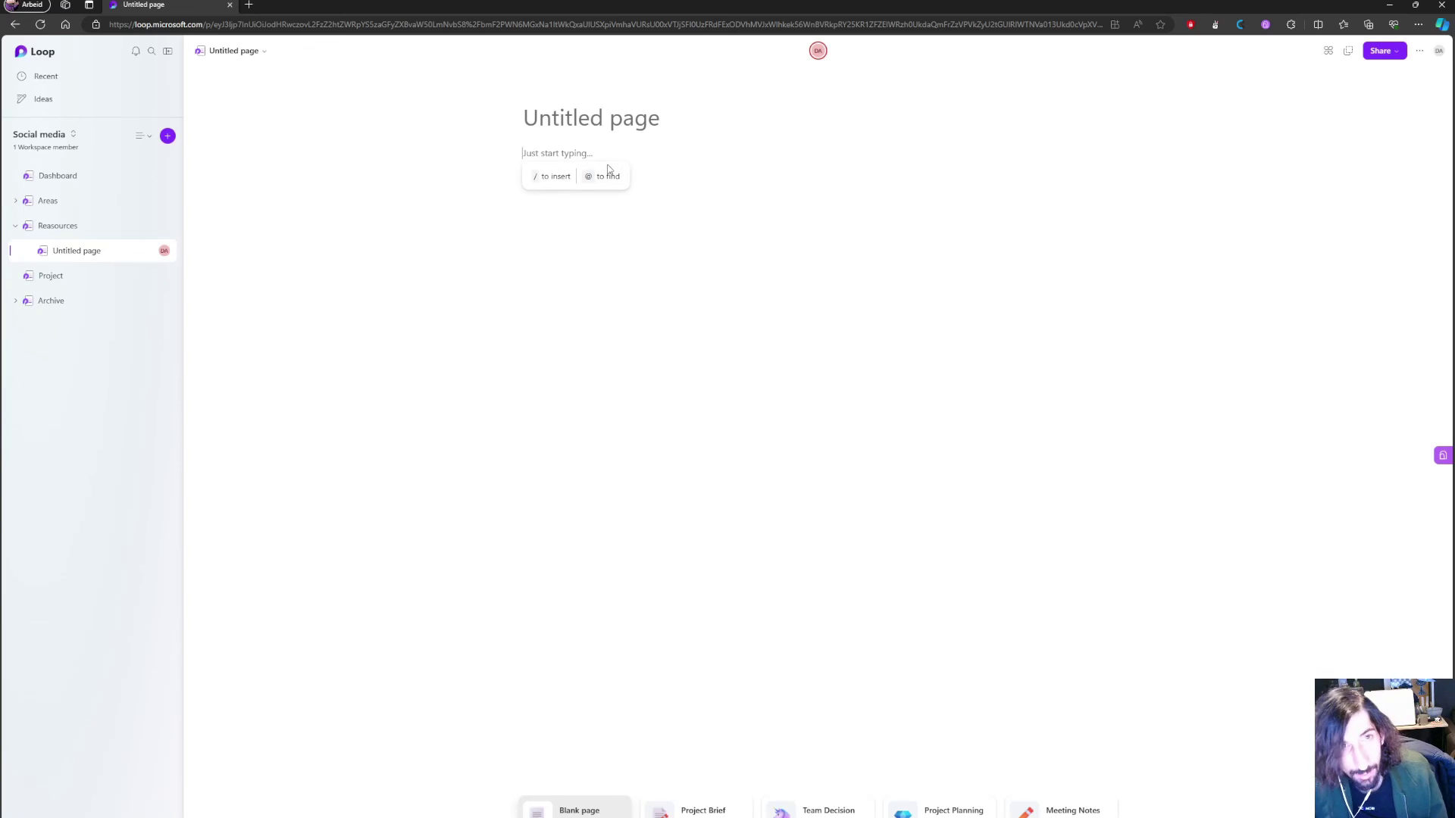
key(ctrl+v)
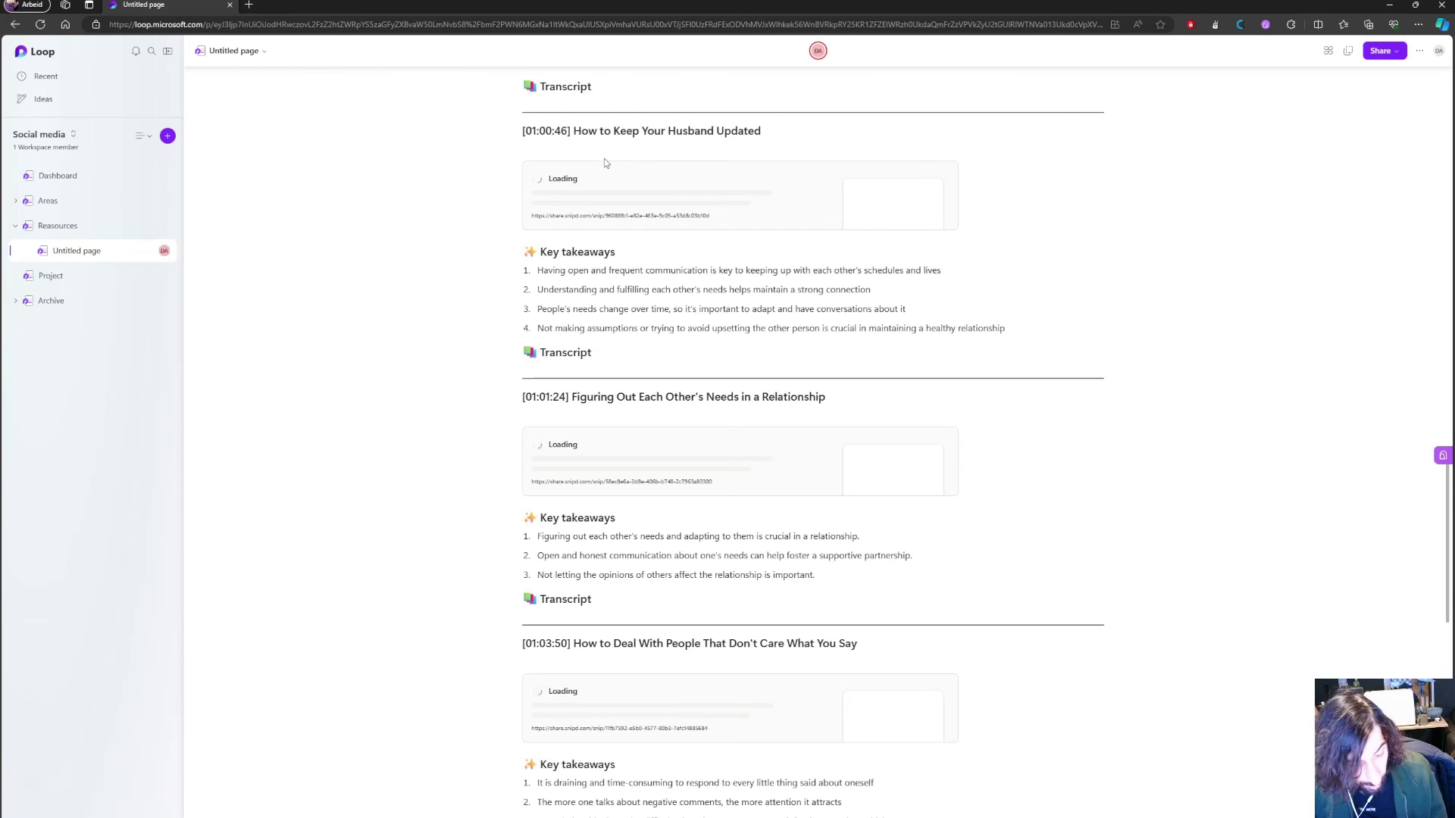
scroll(679, 330, down, 5)
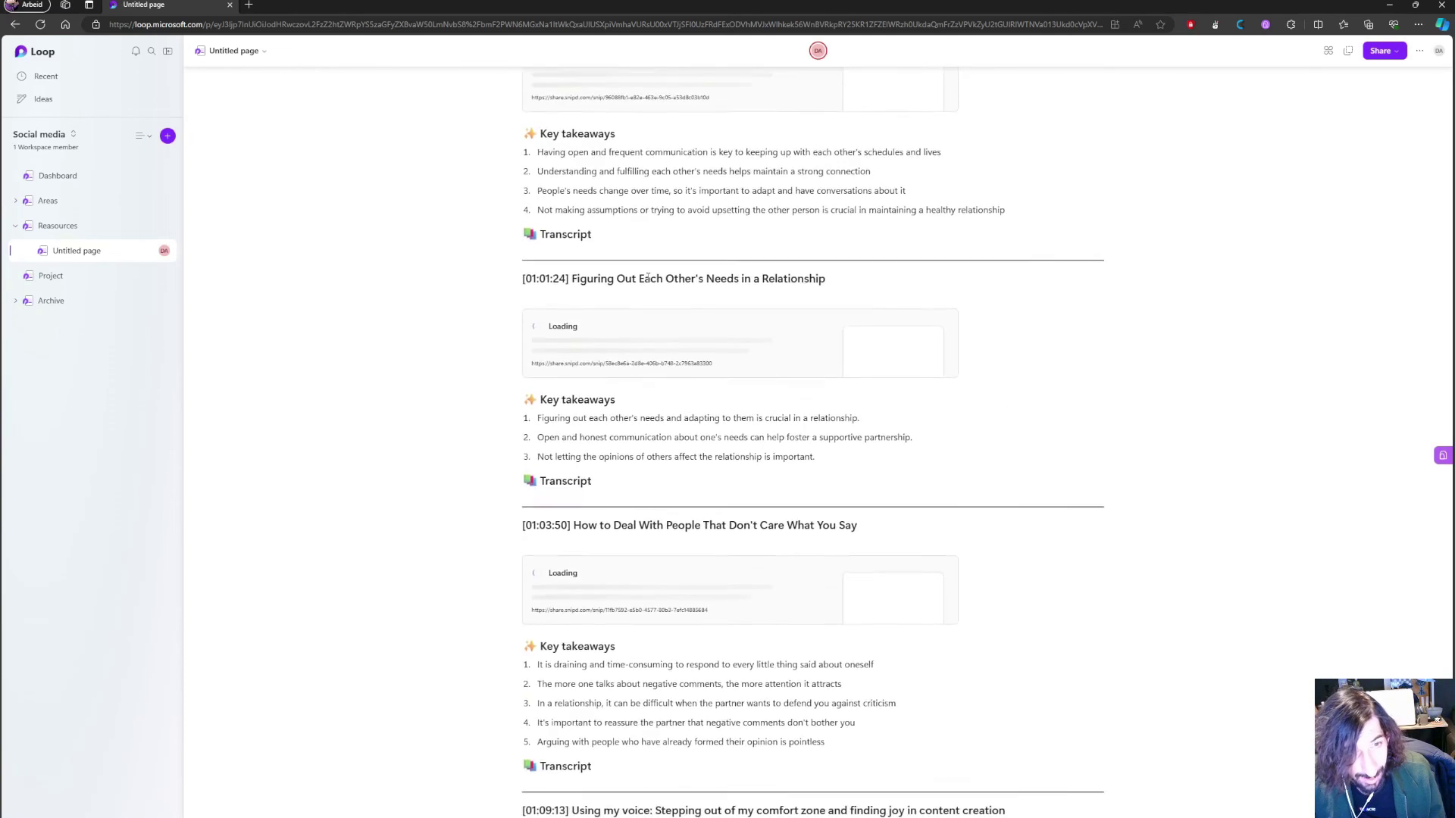
scroll(679, 330, up, 15)
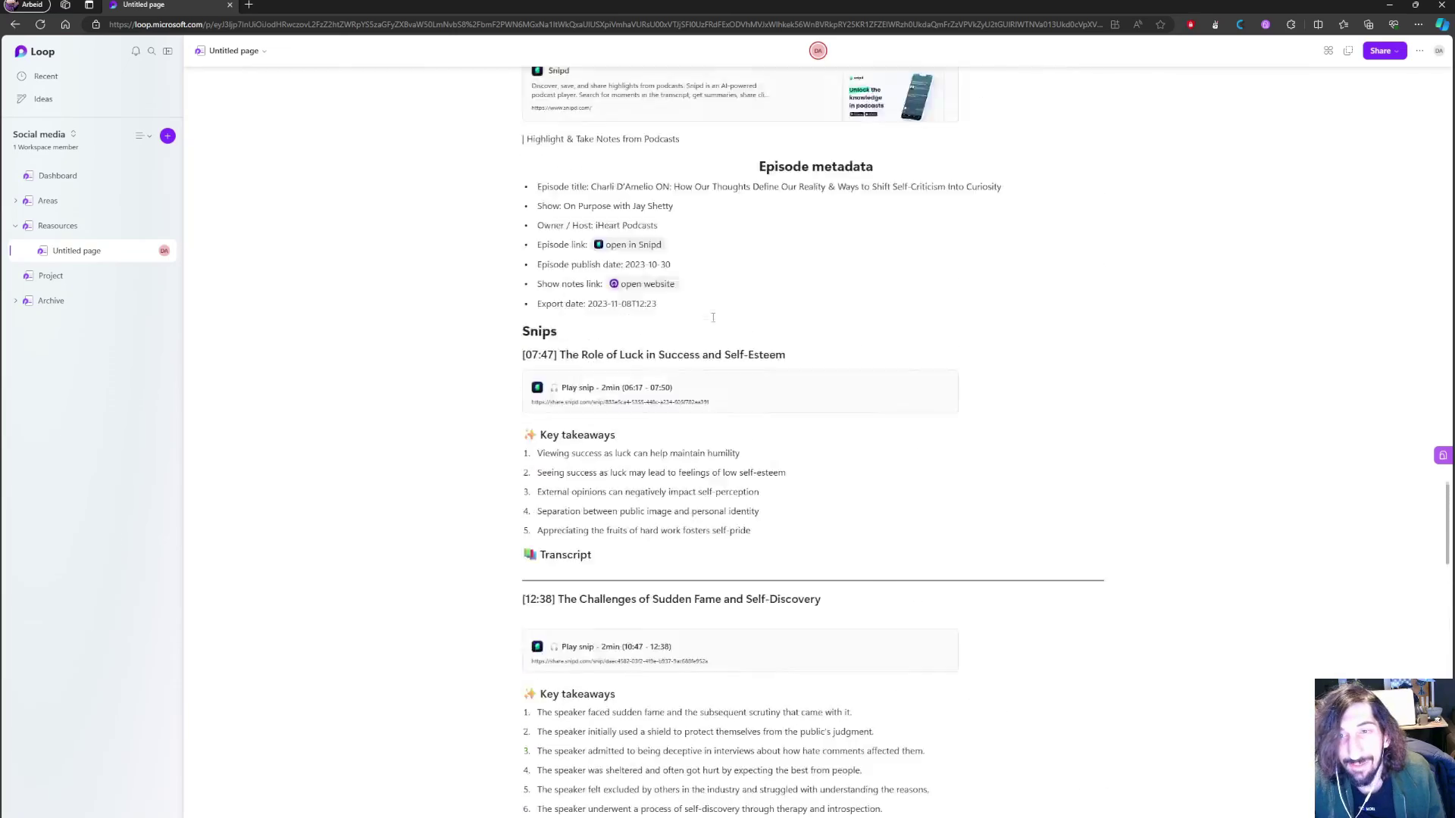
scroll(712, 317, down, 12)
scroll(712, 317, up, 15)
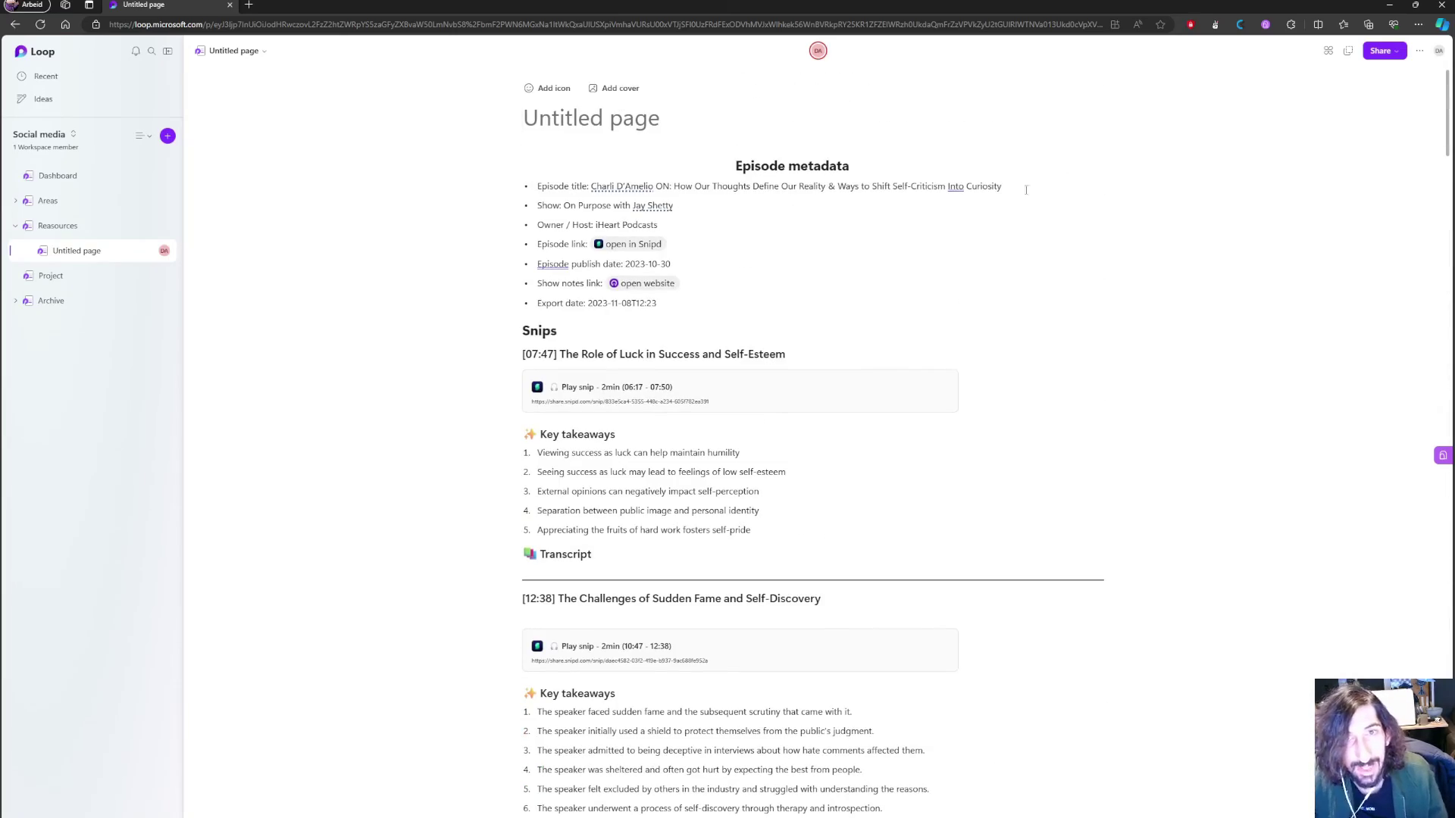
Copy the Episode title line from the notes into the page title.
drag(1025, 189, 535, 187)
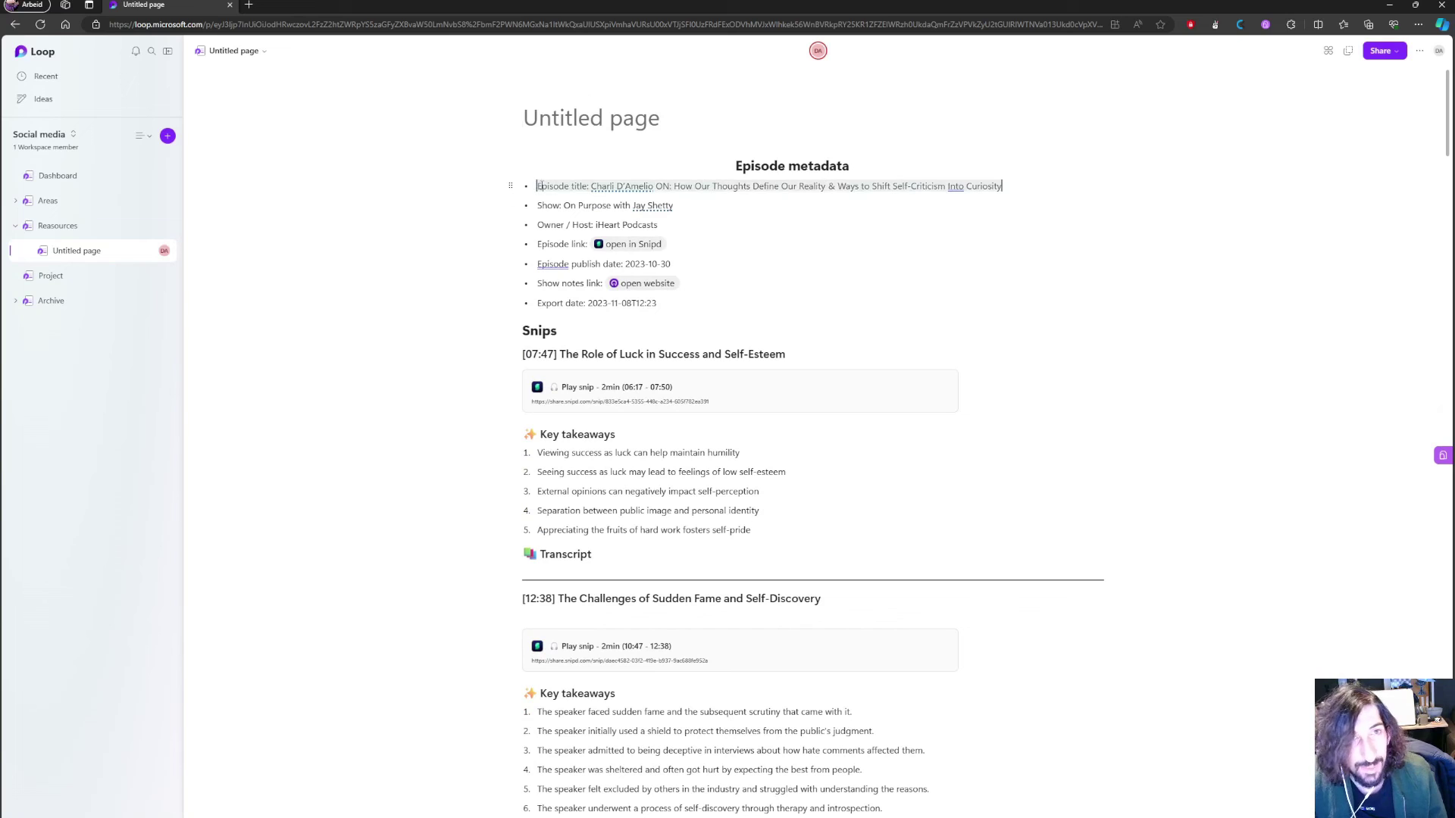
key(ctrl+c)
click(570, 115)
key(ctrl+v)
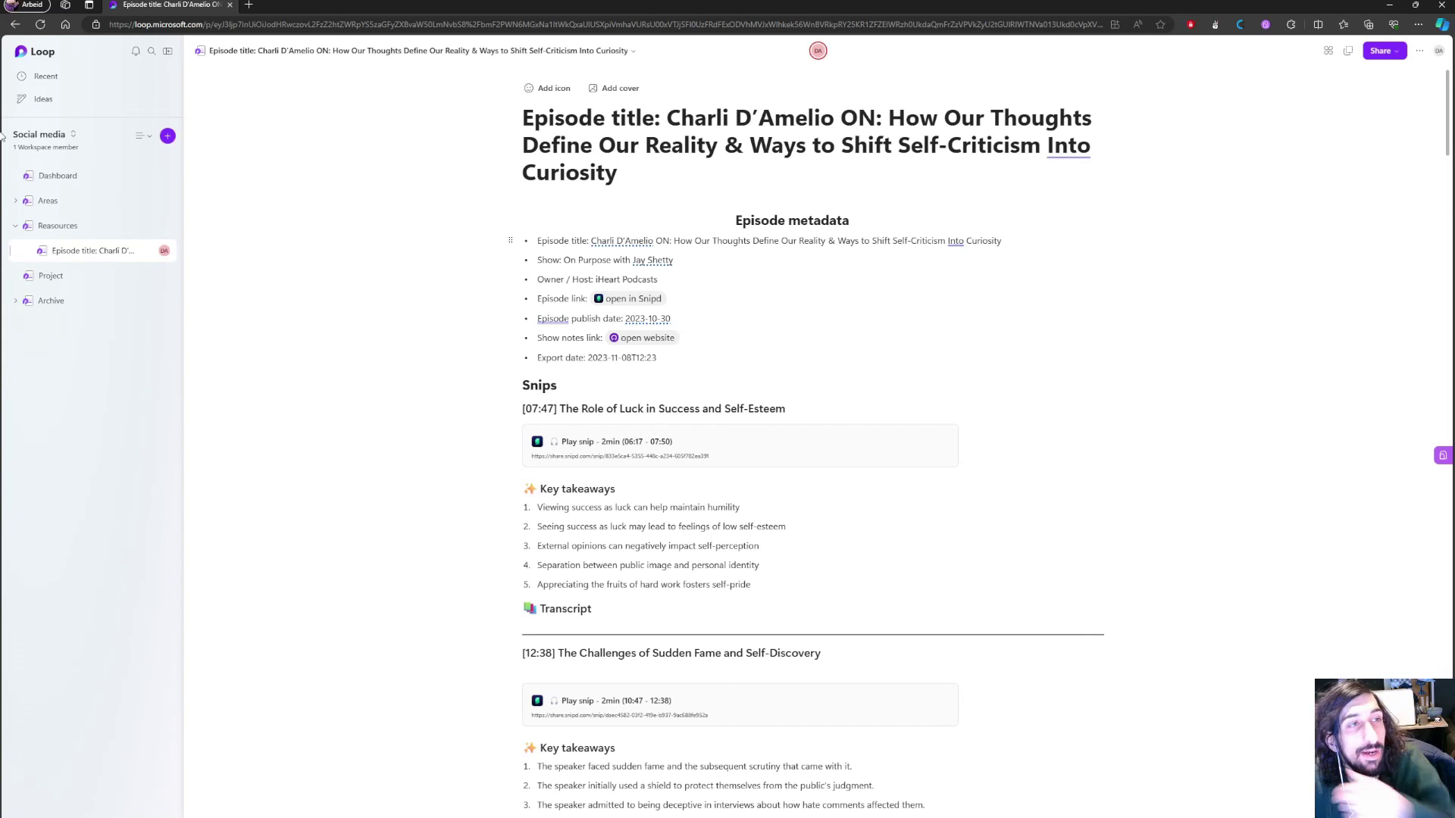
Collapse the Reasources subpages, then go to Dashboard and place the caret under the inbox heading.
click(15, 226)
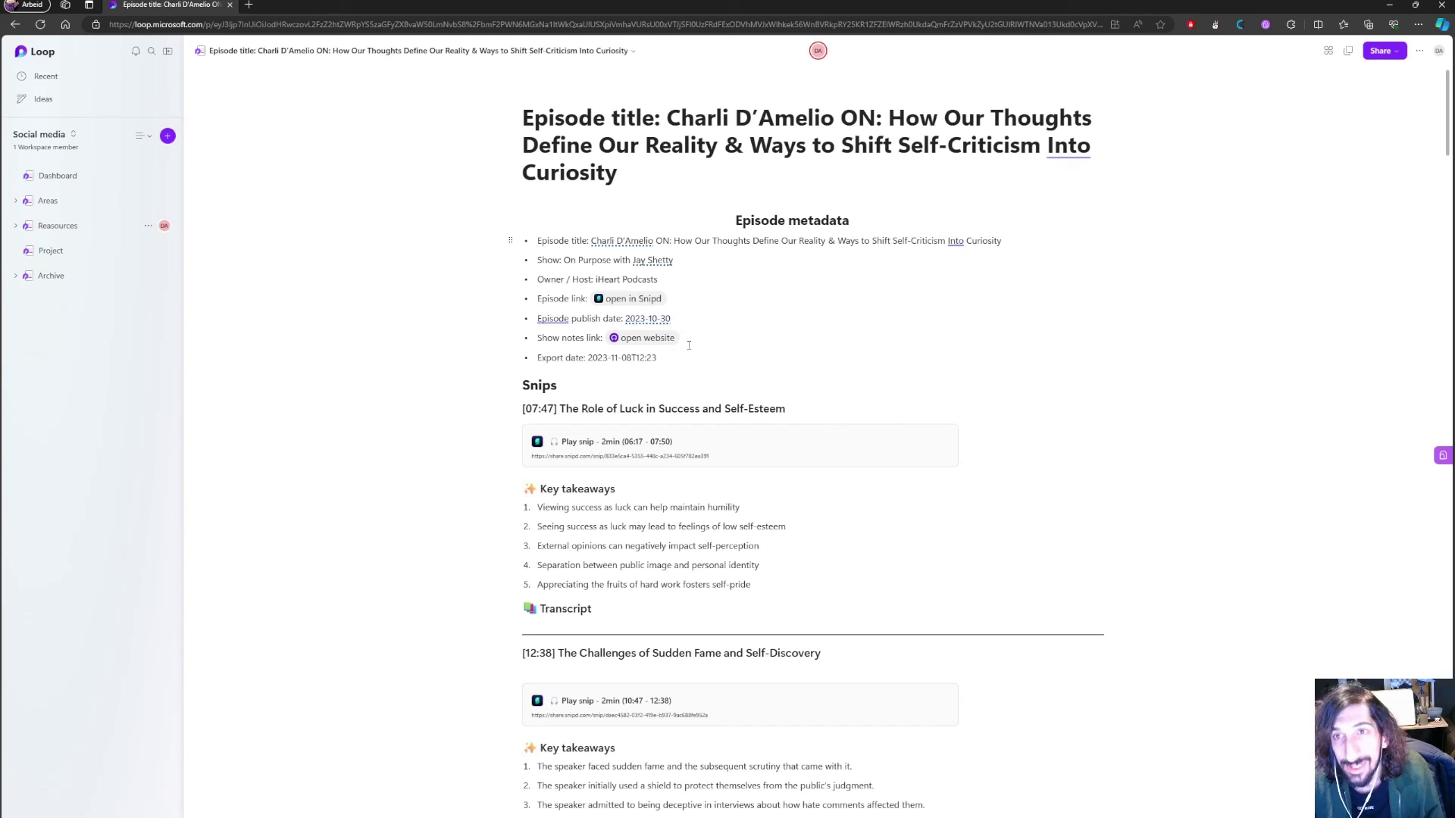
mouse_move(1258, 179)
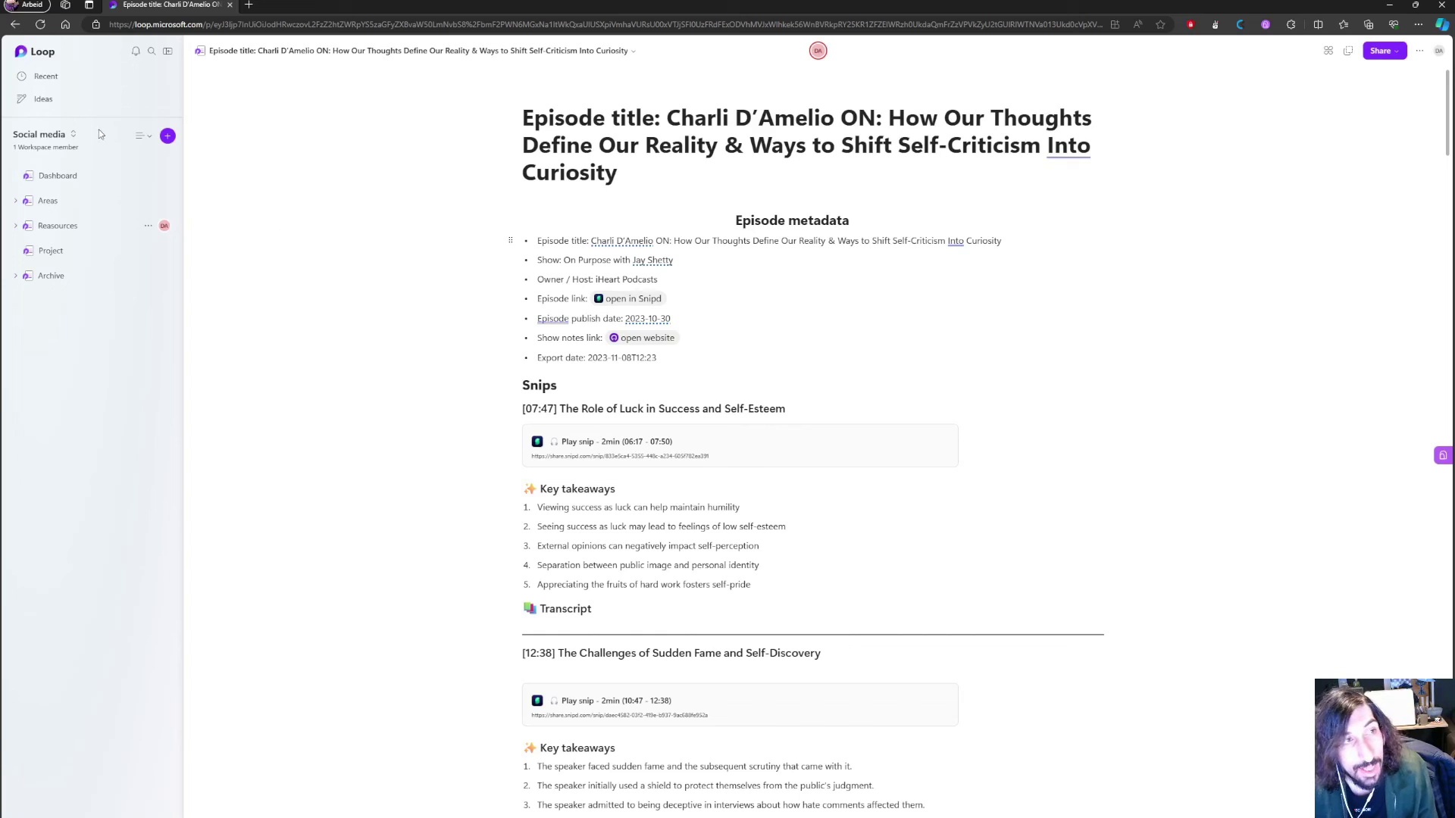
click(75, 181)
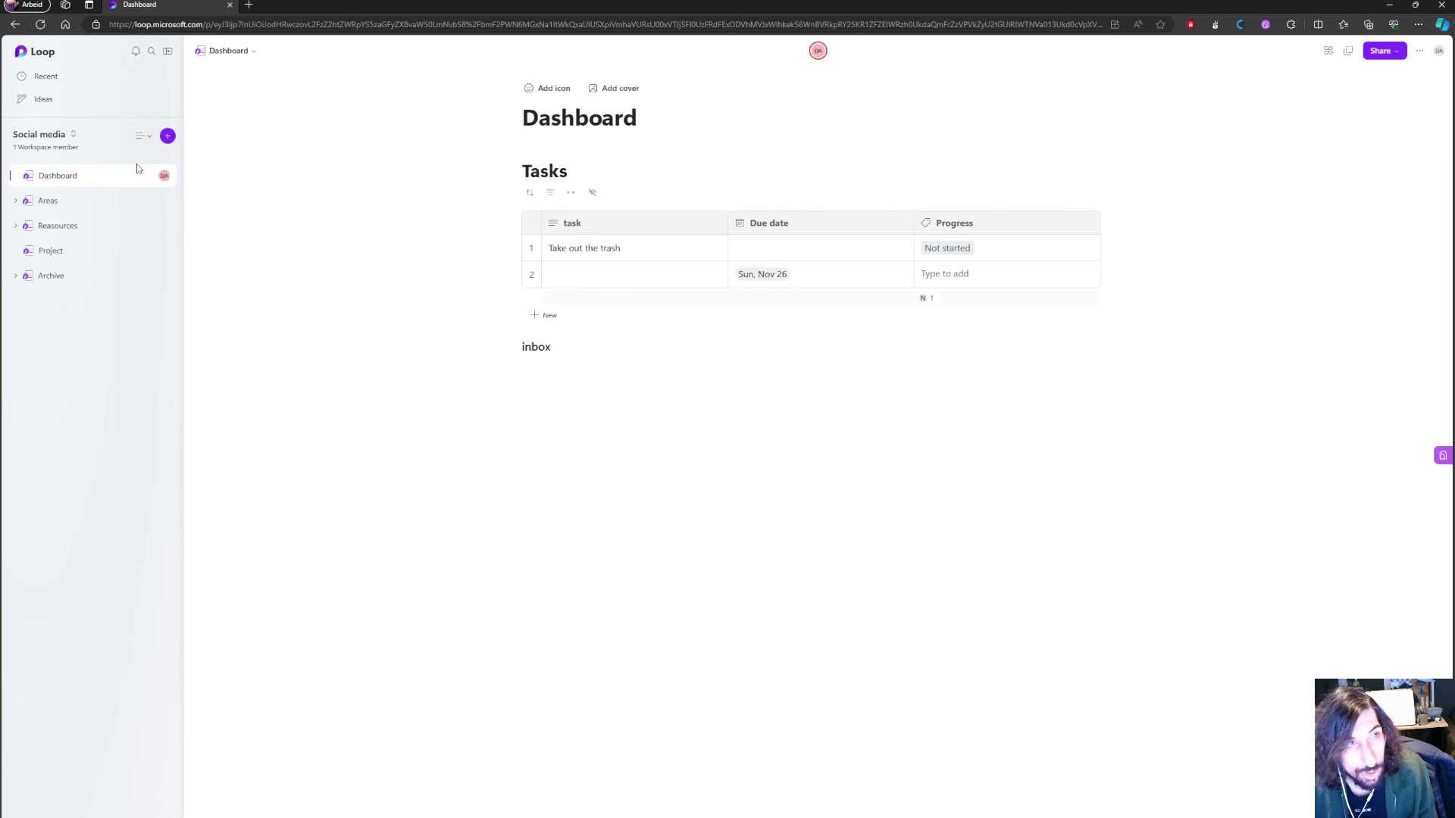
click(546, 370)
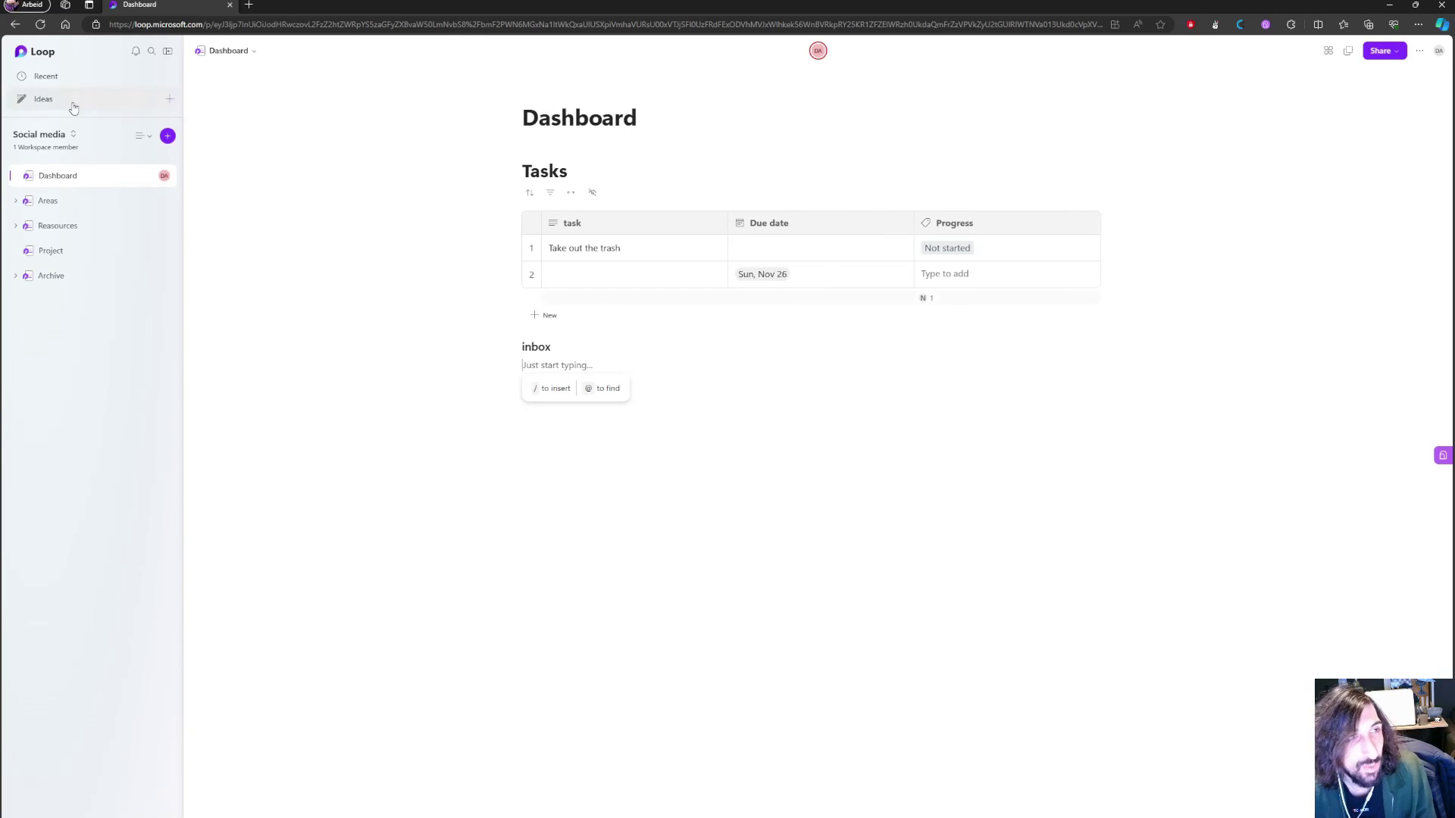
Add a new page in Ideas, then switch over to the Social media workspace.
click(30, 99)
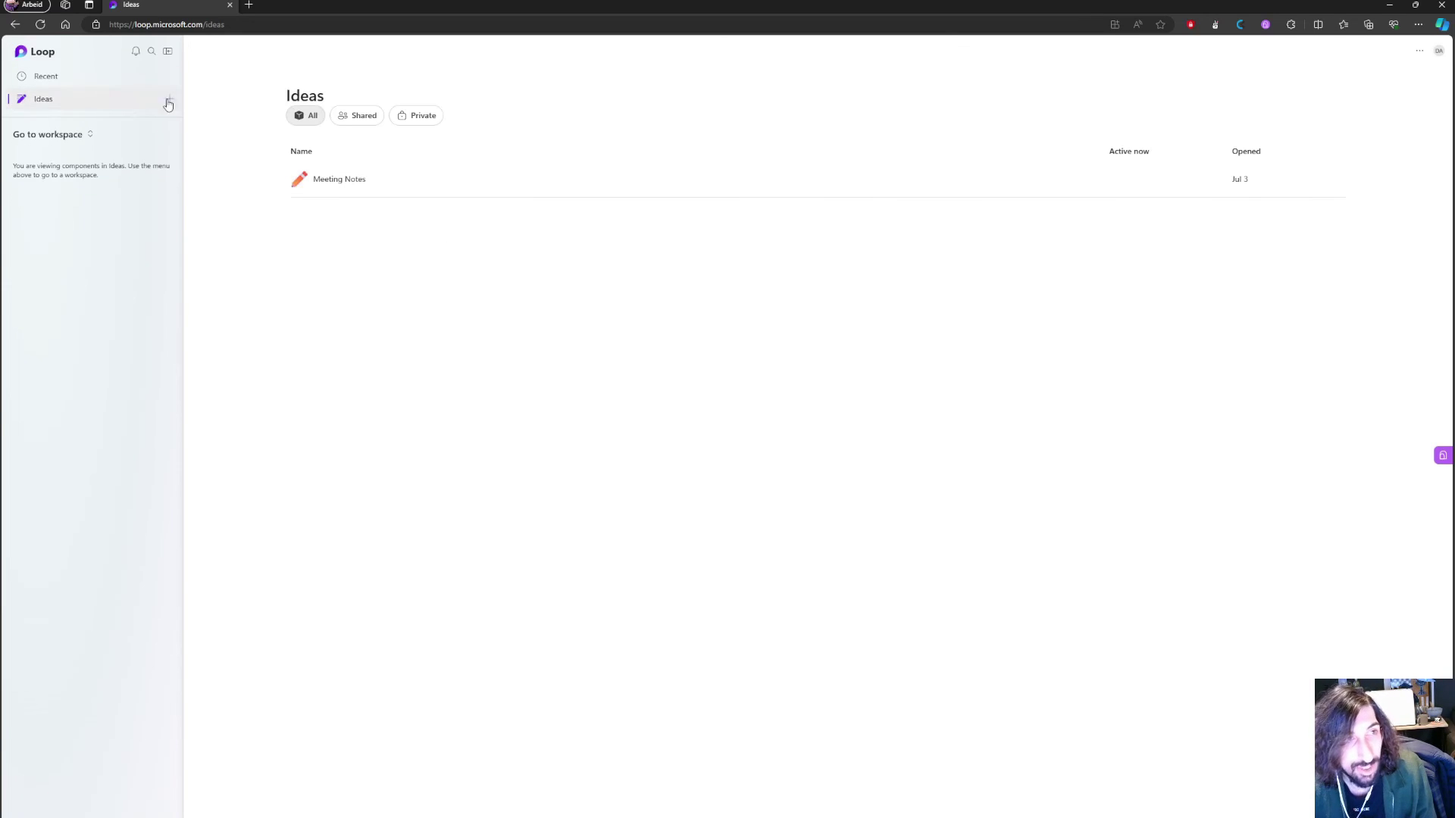
click(164, 99)
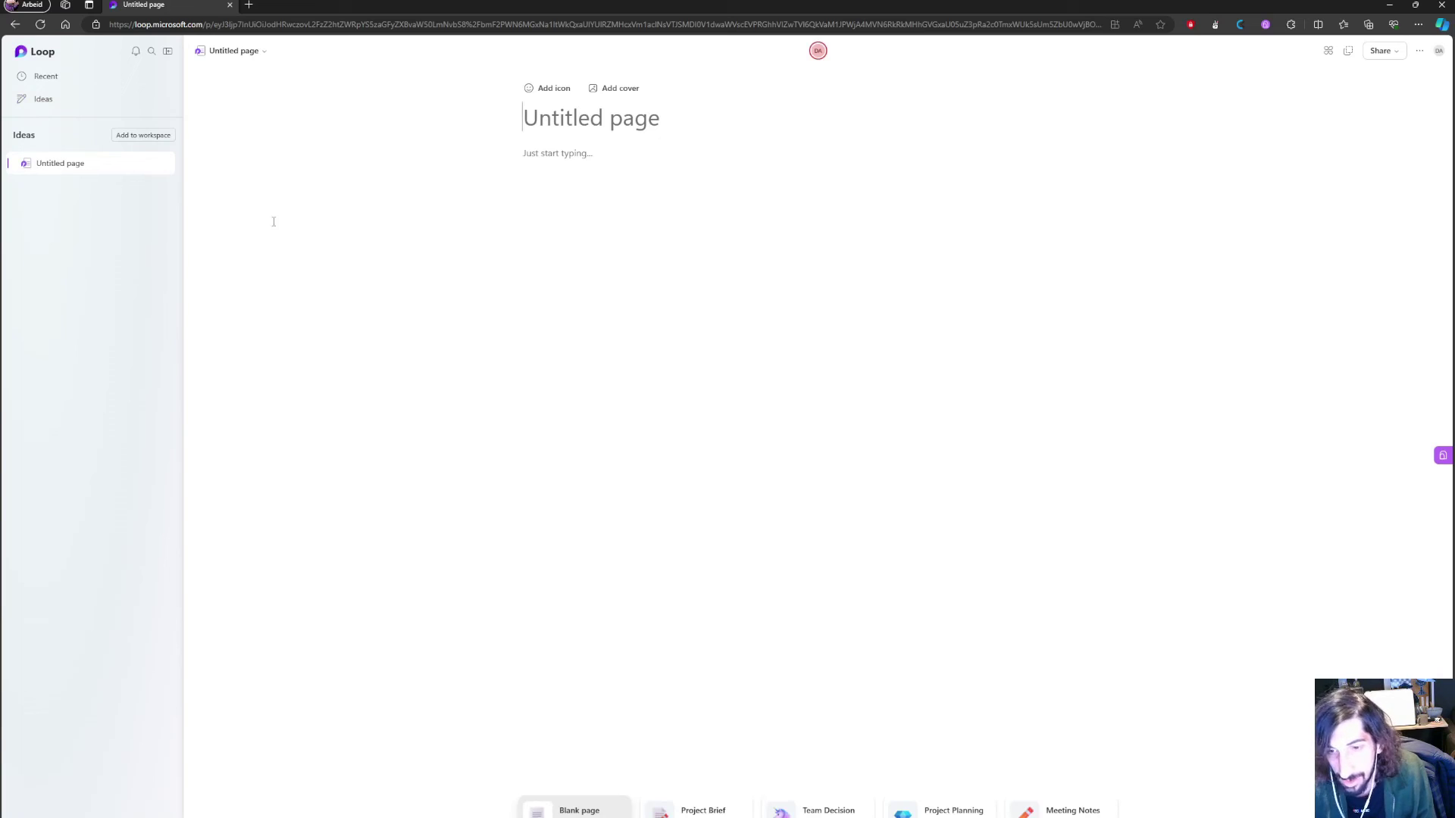
click(56, 107)
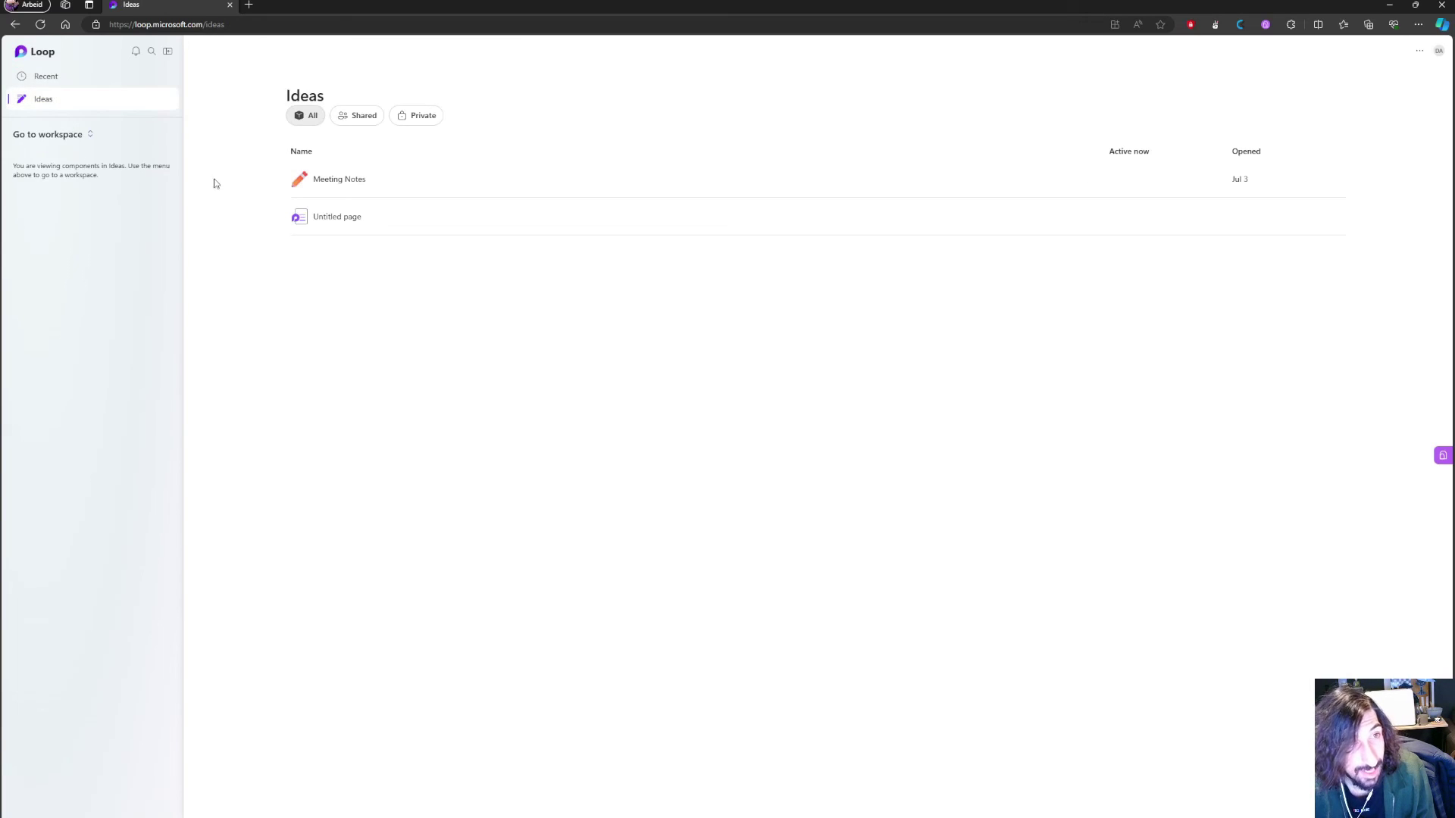
click(63, 136)
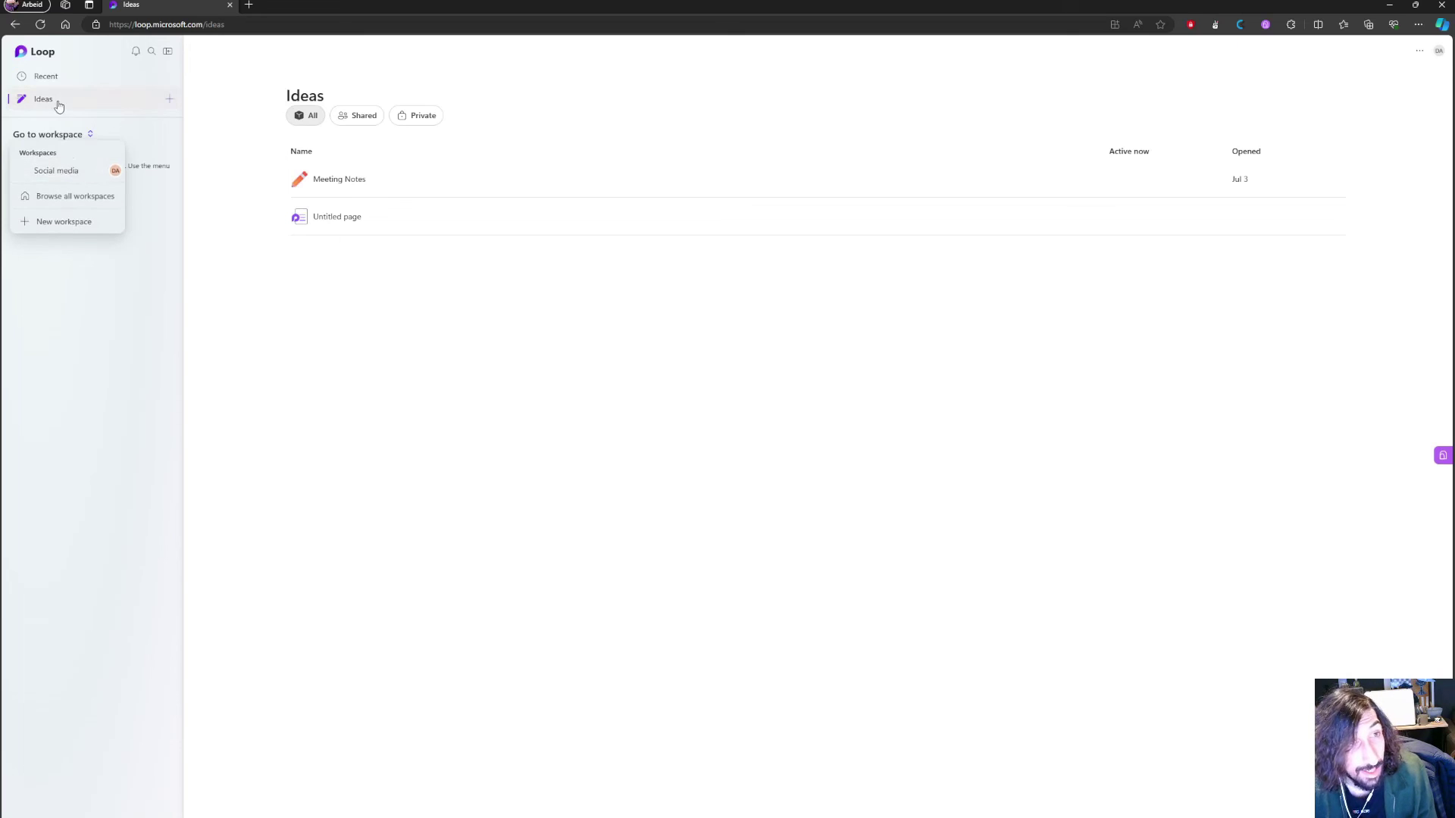
click(60, 172)
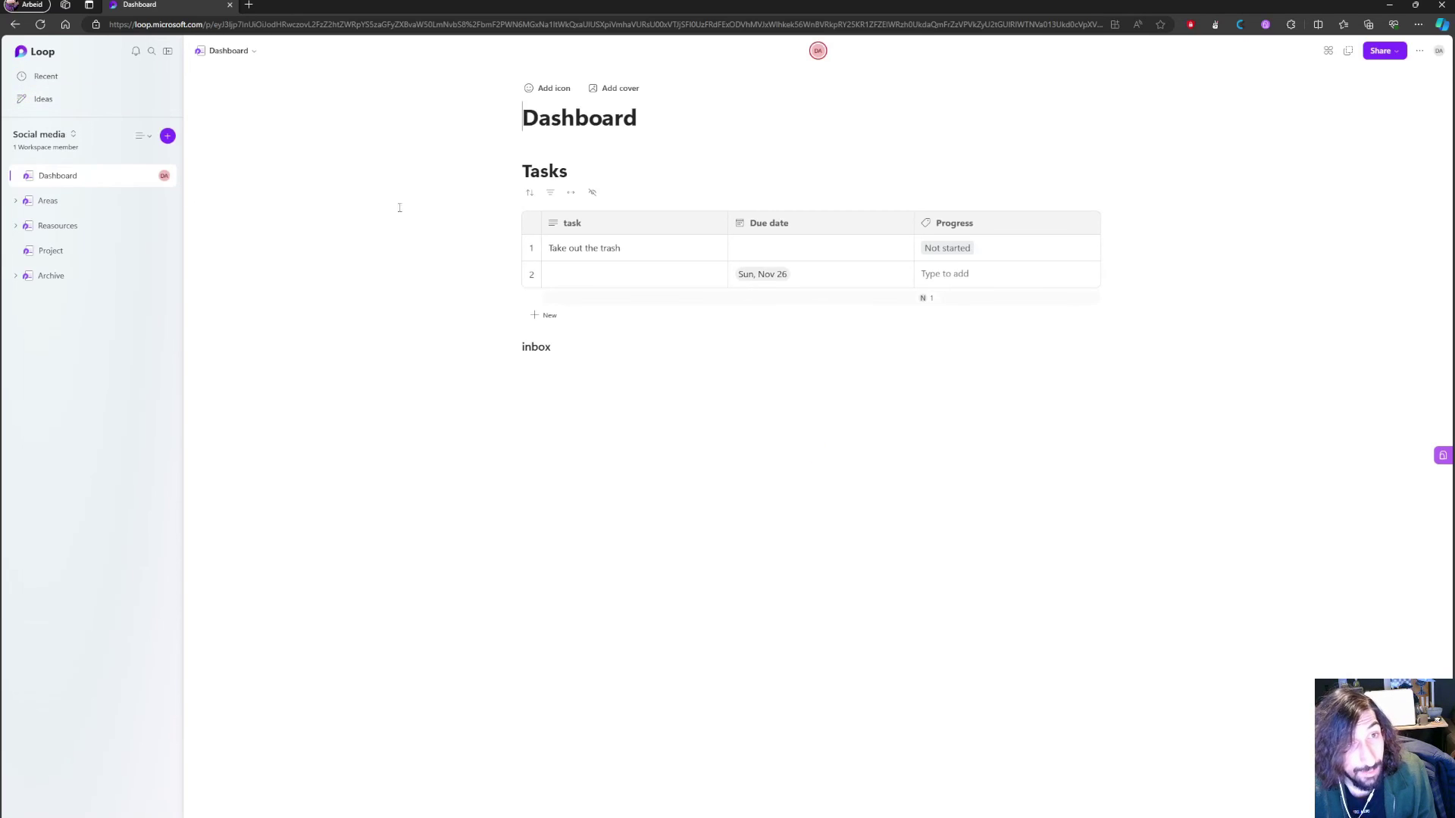
Return to the Ideas page list and reopen the new Untitled page.
click(53, 106)
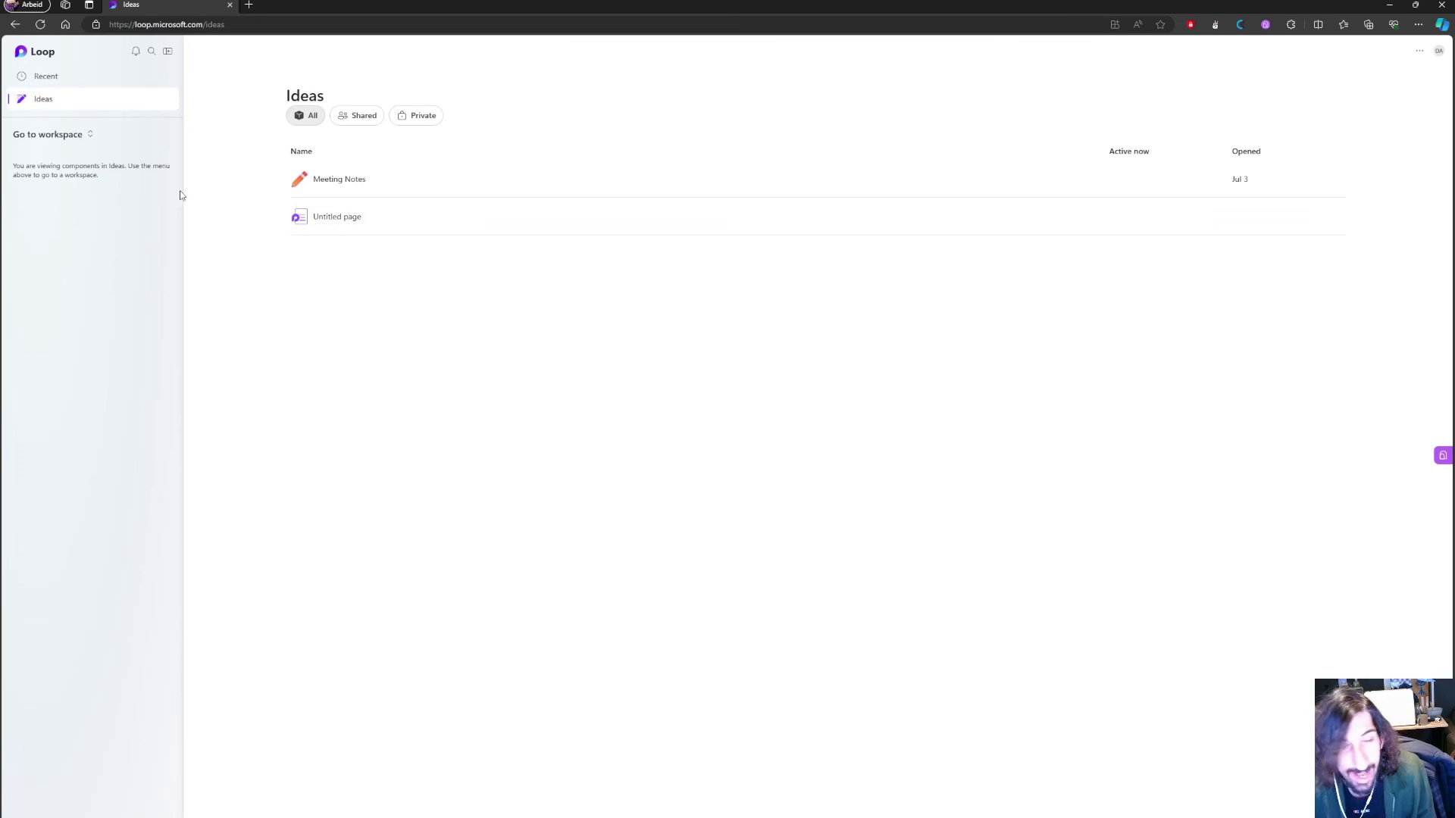
click(50, 134)
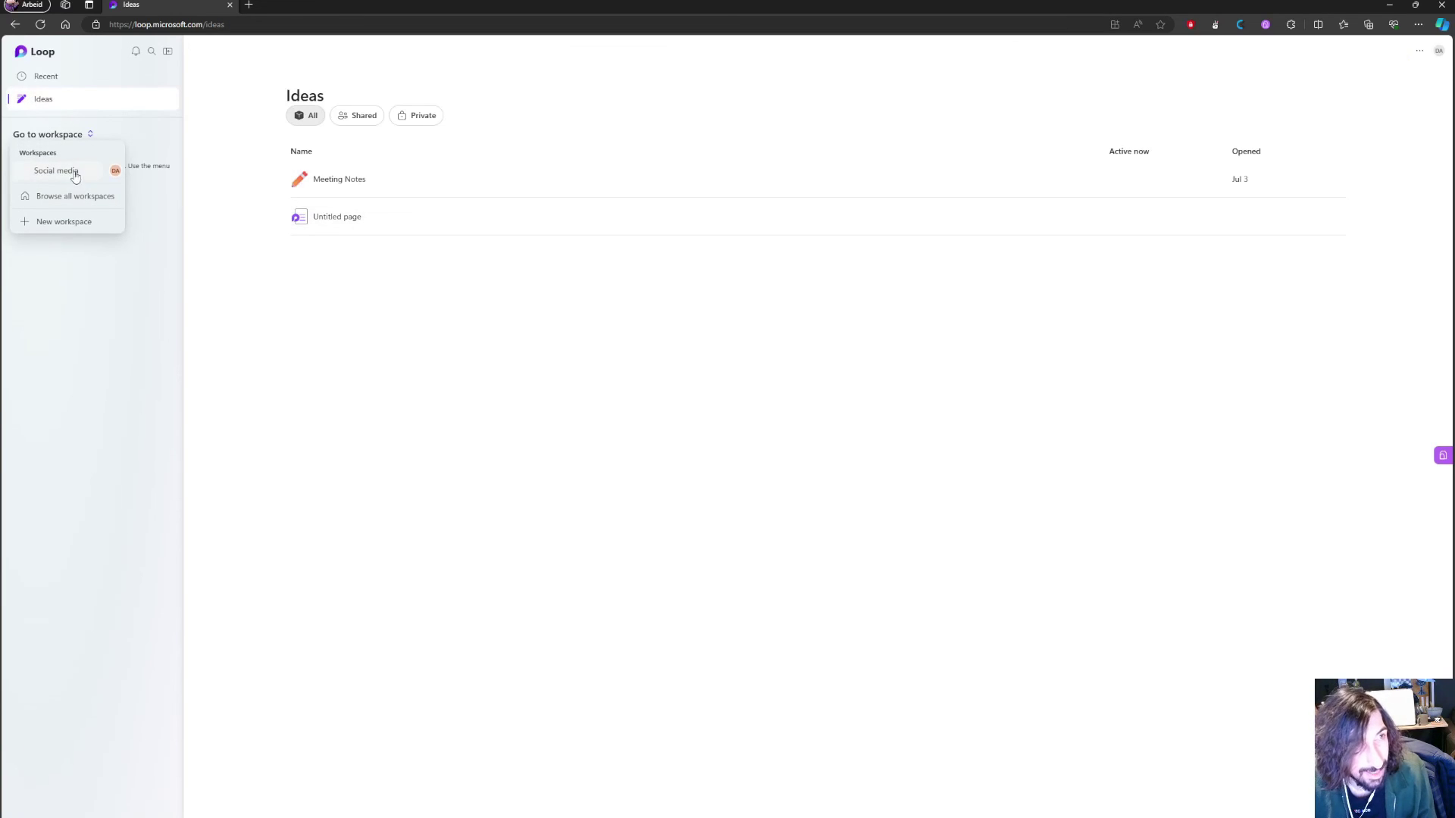
click(348, 228)
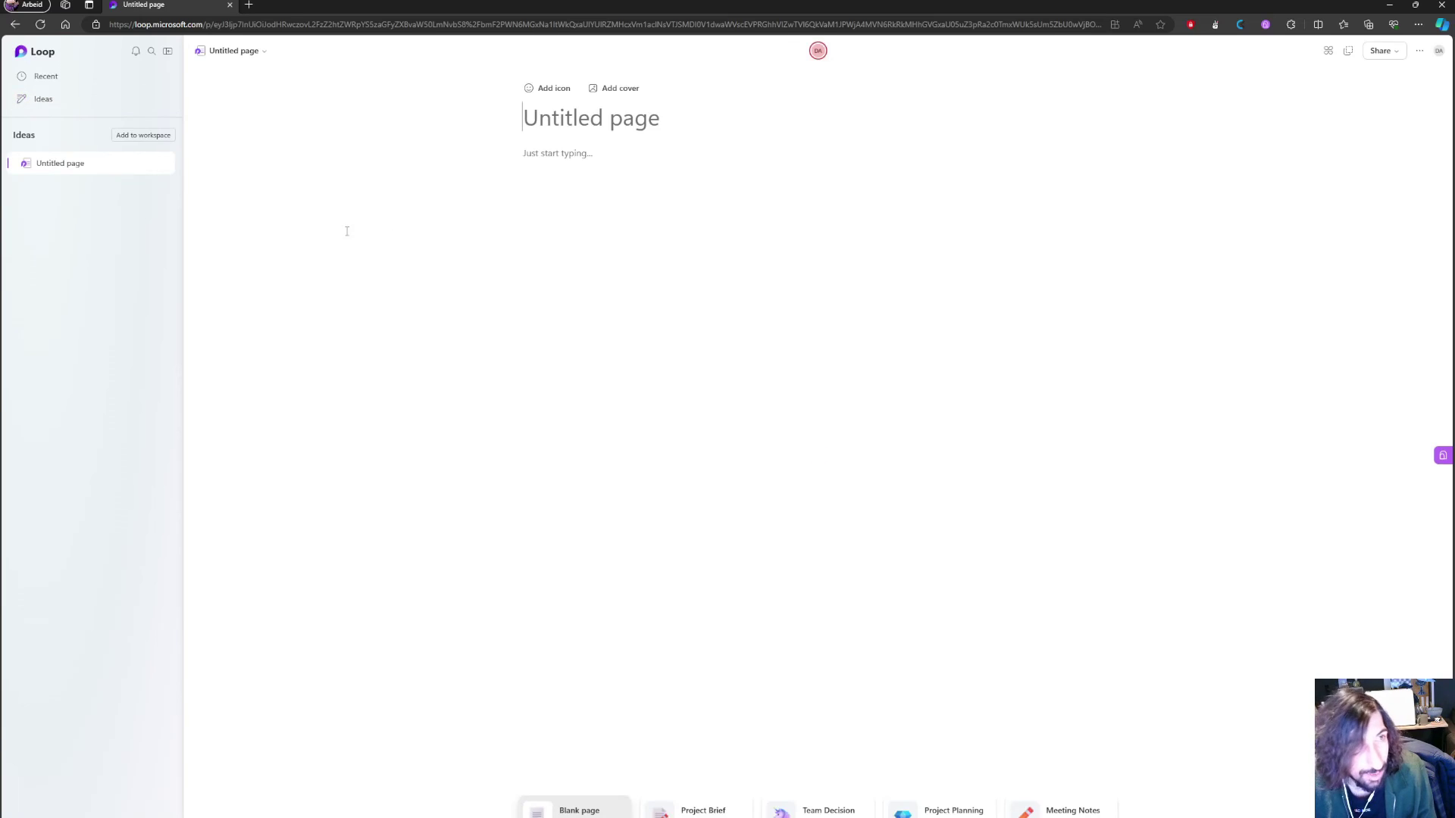
key(alt+Left)
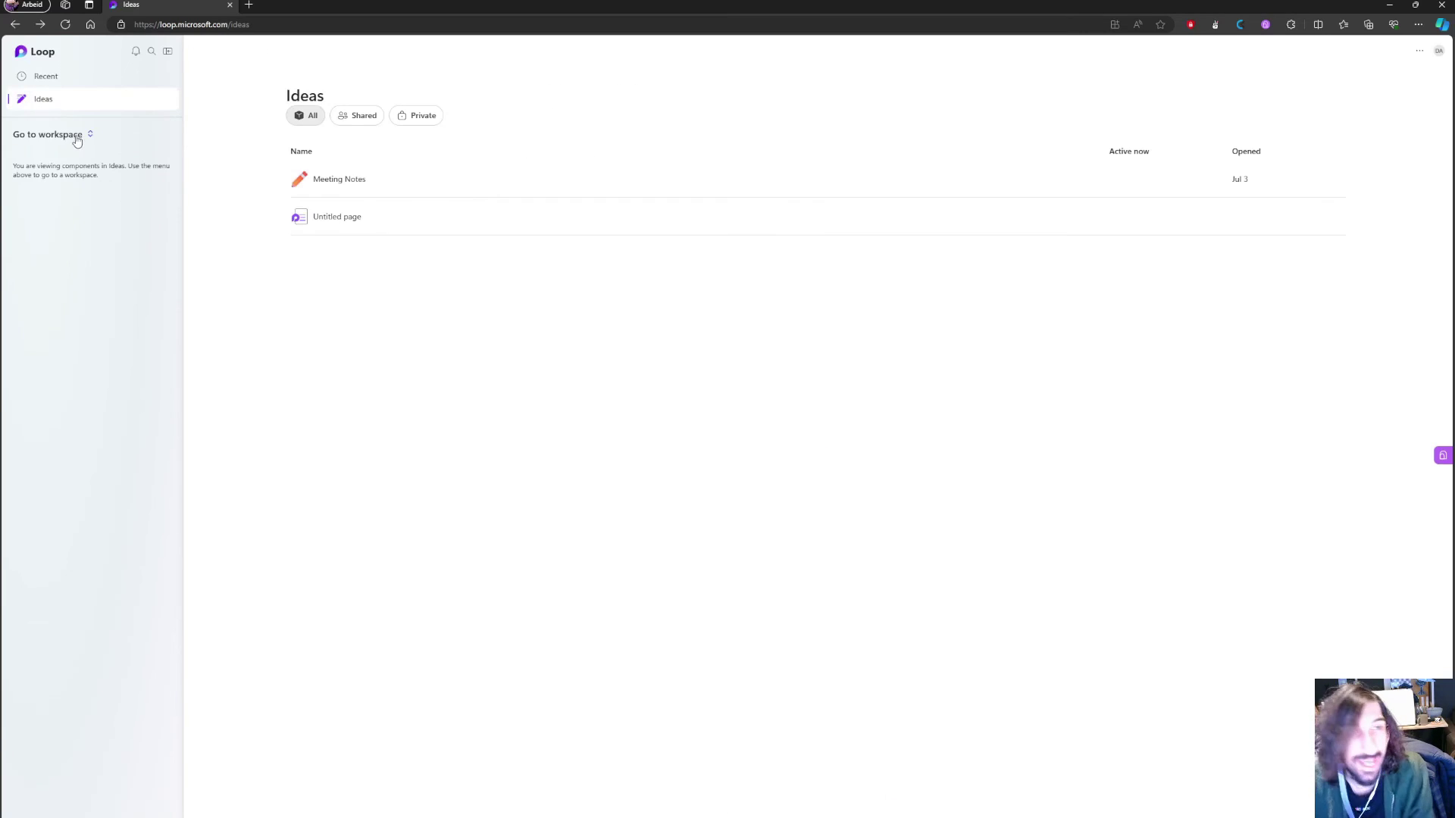
click(437, 218)
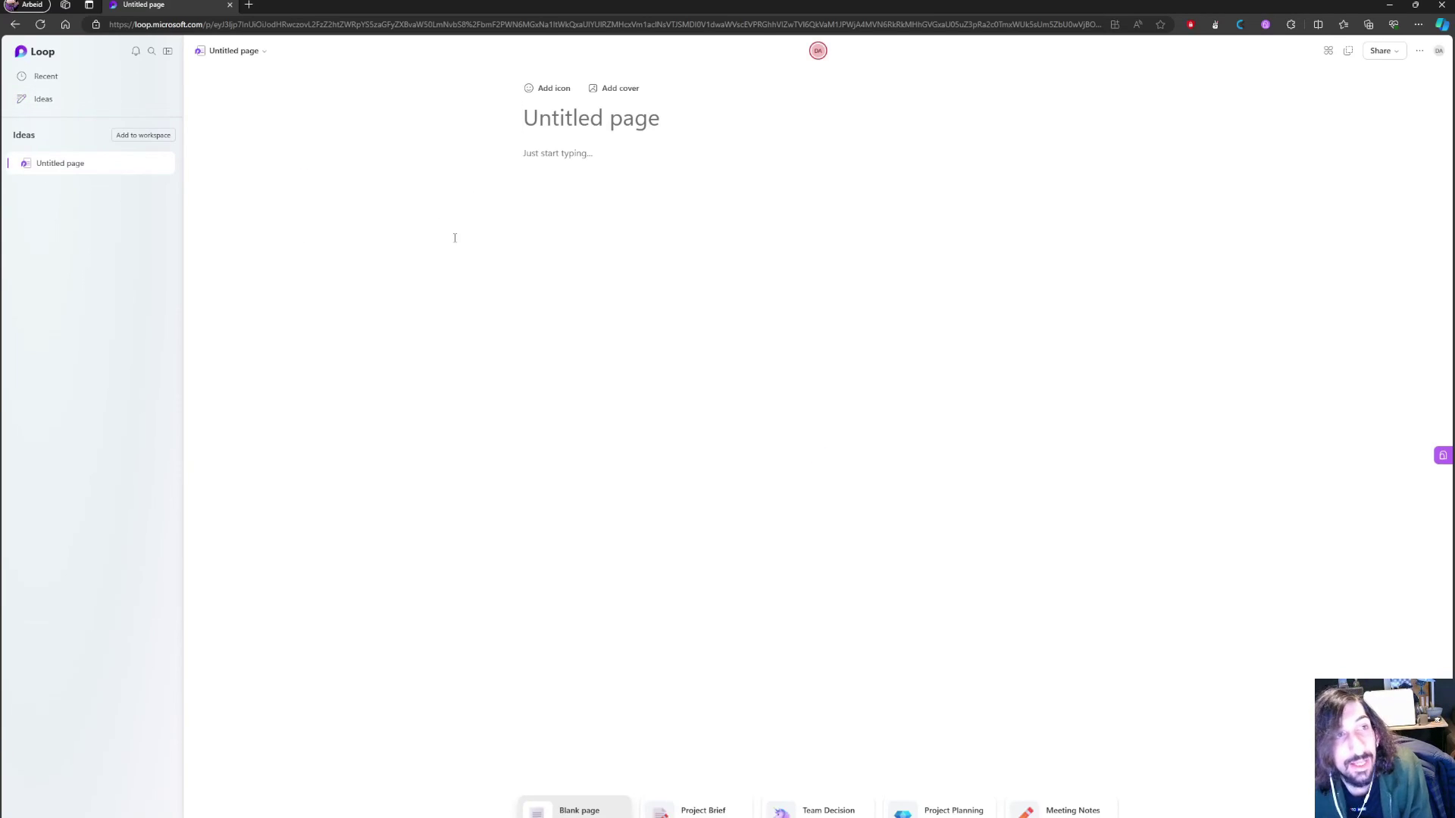
Title the page 'Inbox' and type two placeholder lines, 'ewjkigrkggr' and 'rhgyldgr', in the body.
text(Inboc')
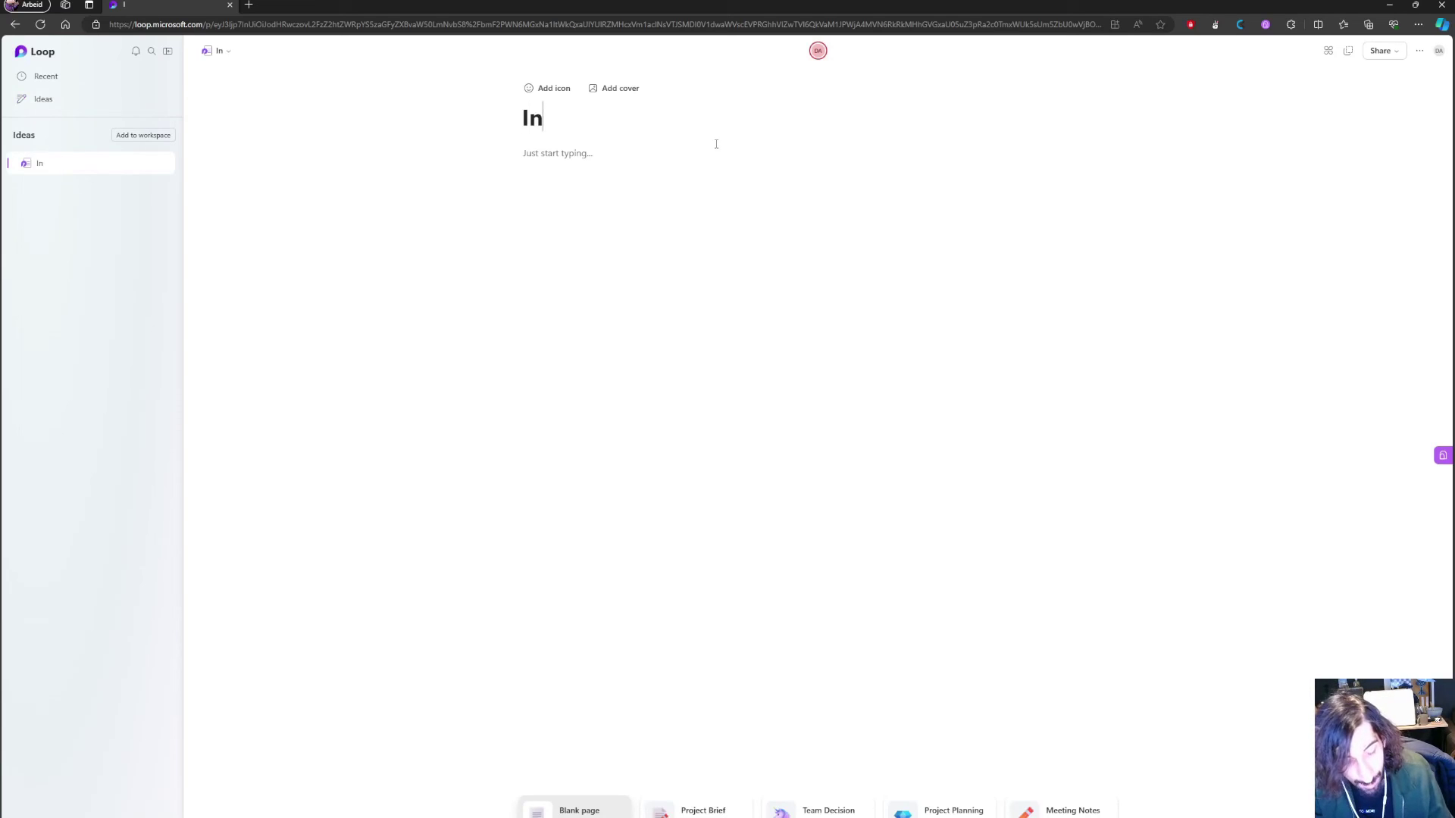
key(BackSpace)
key(BackSpace)
text(x)
key(Return)
text(ewjkigrkggr)
key(Return)
text(rhgyldgr)
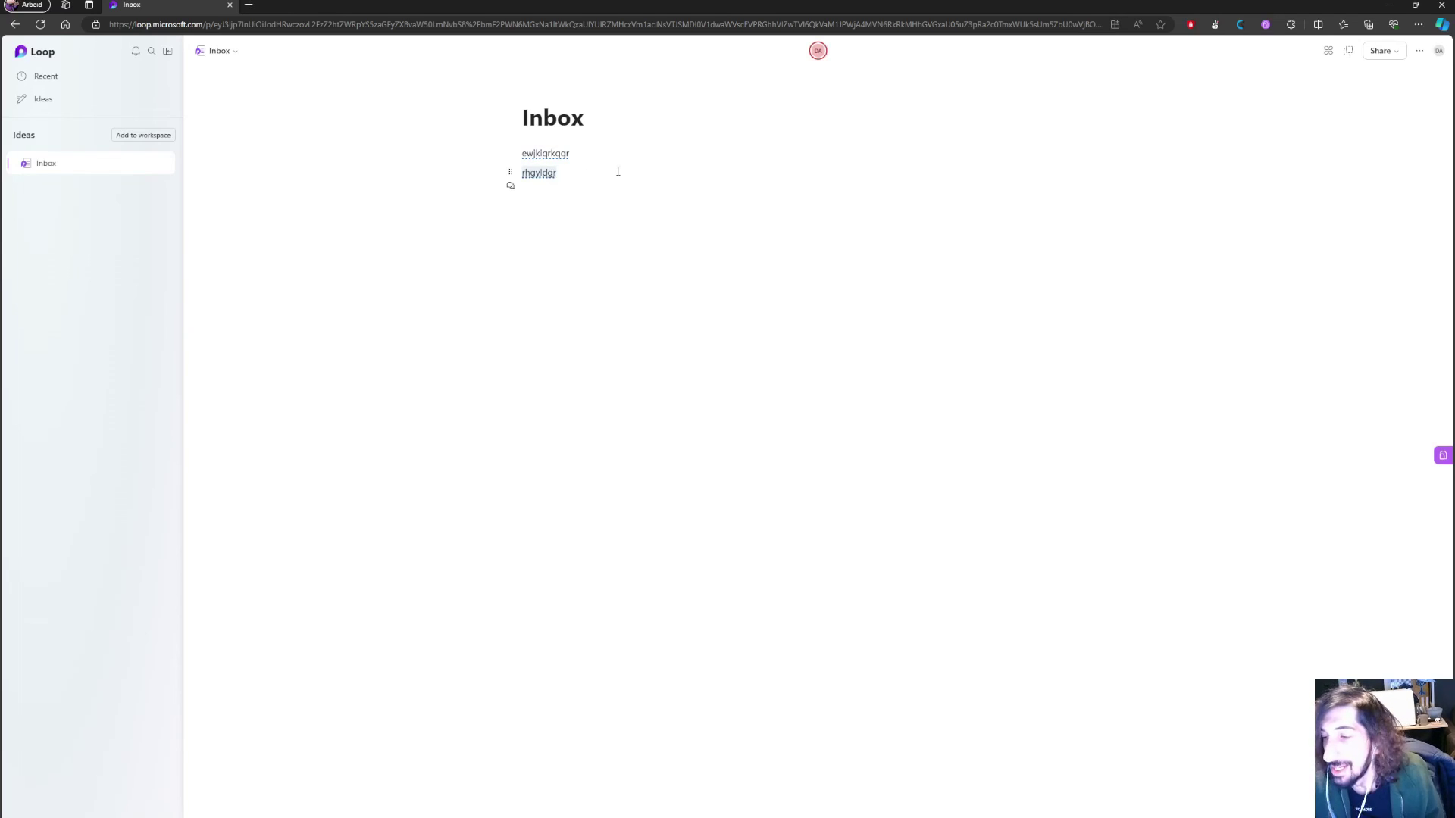